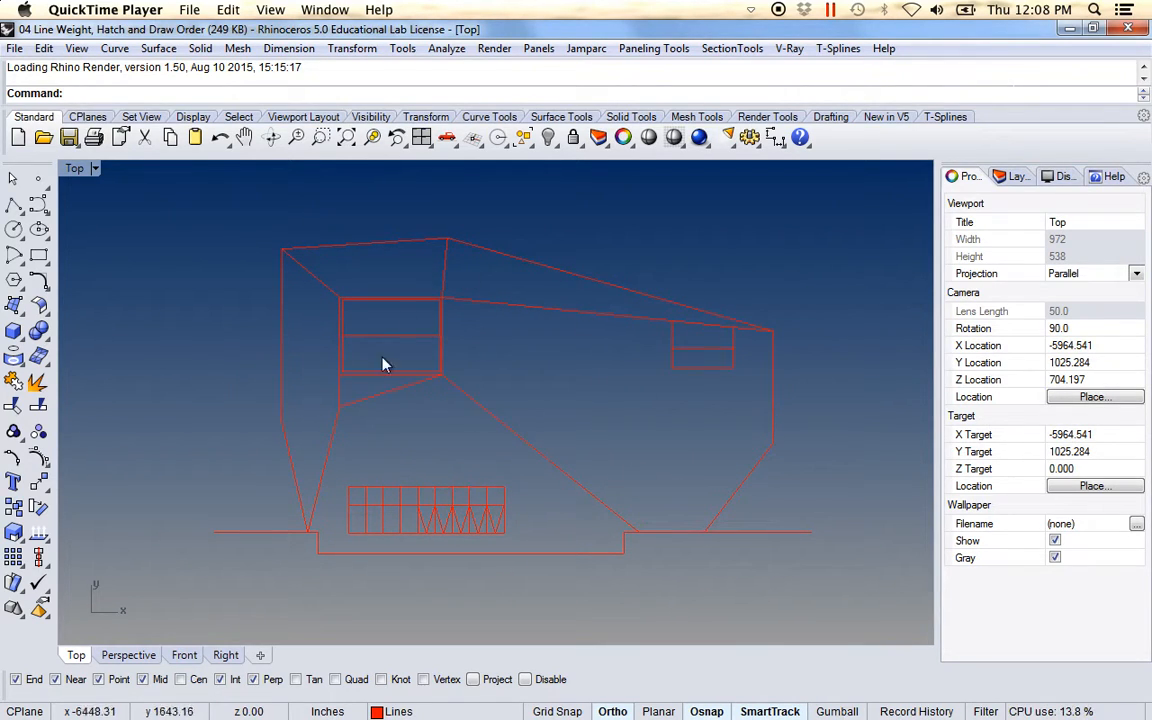
# Step: Compare the plain section drawing with the hatched one, including the solid hatch along the ground line
pyautogui.scroll(-4, 521, 459)
pyautogui.moveTo(683, 434); pyautogui.dragTo(493, 419, button='right')
pyautogui.moveTo(591, 425)
pyautogui.mouseDown(button='right')
pyautogui.moveTo(411, 398)
pyautogui.moveTo(292, 397)
pyautogui.mouseUp(button='right')
pyautogui.moveTo(413, 400); pyautogui.dragTo(372, 411, button='right')
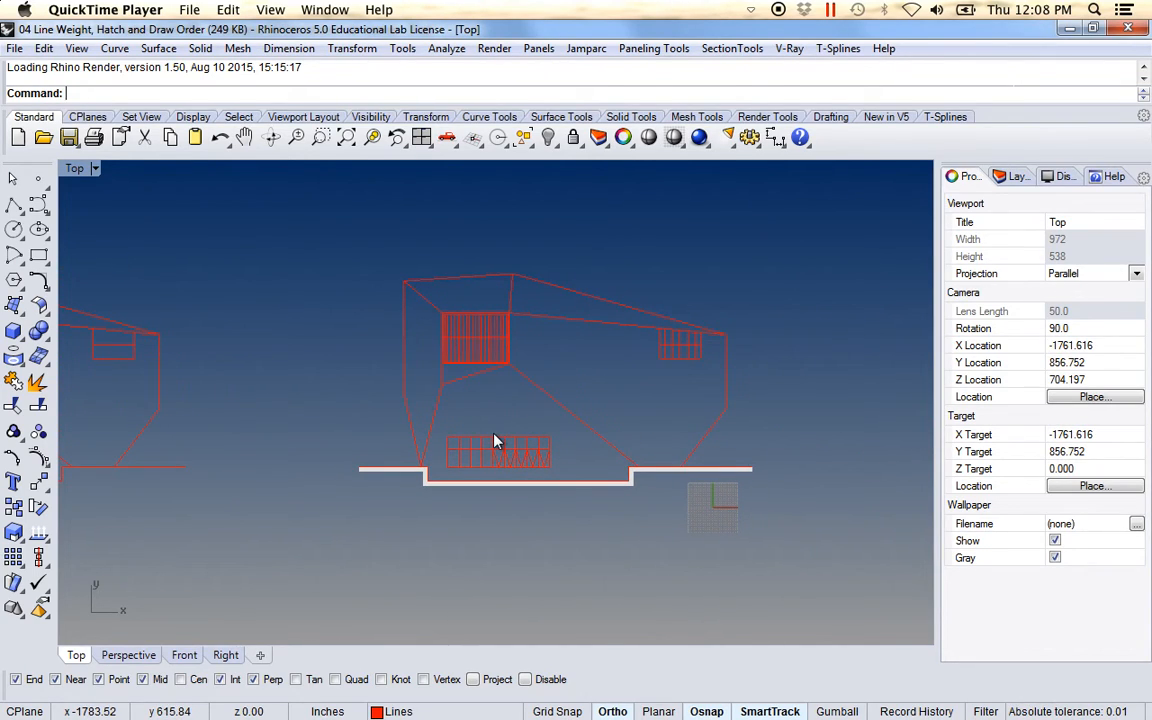
pyautogui.scroll(2, 494, 441)
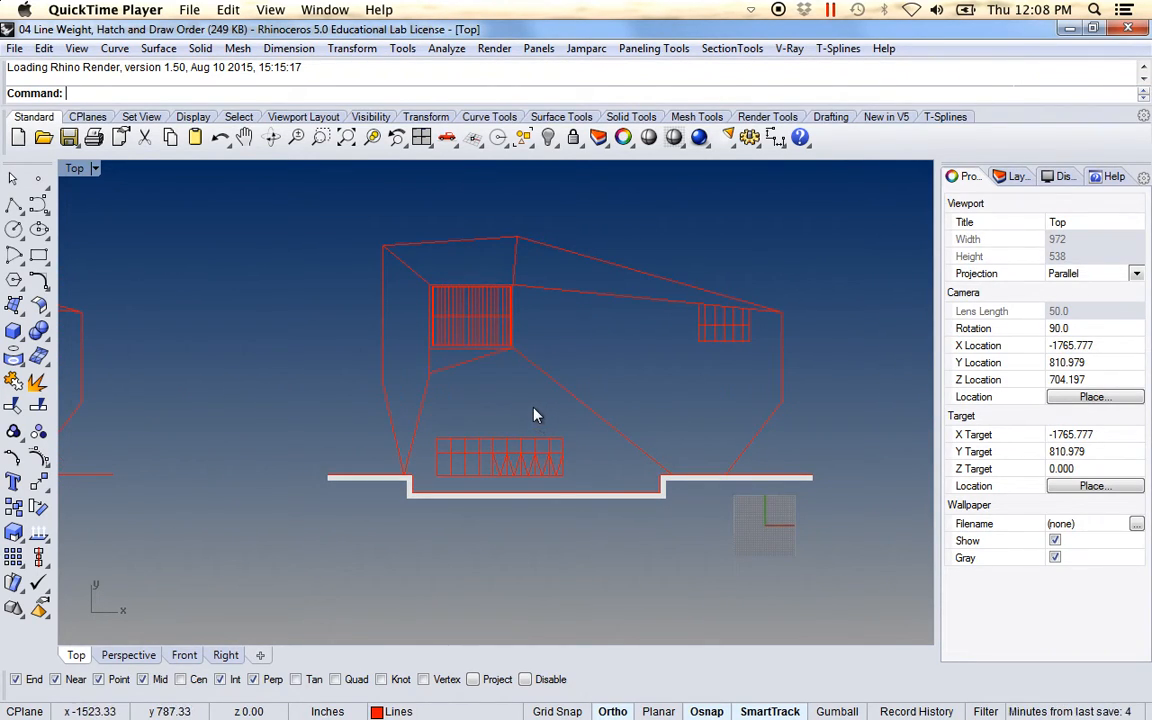
pyautogui.scroll(2, 535, 417)
pyautogui.moveTo(537, 410); pyautogui.dragTo(463, 413, button='right')
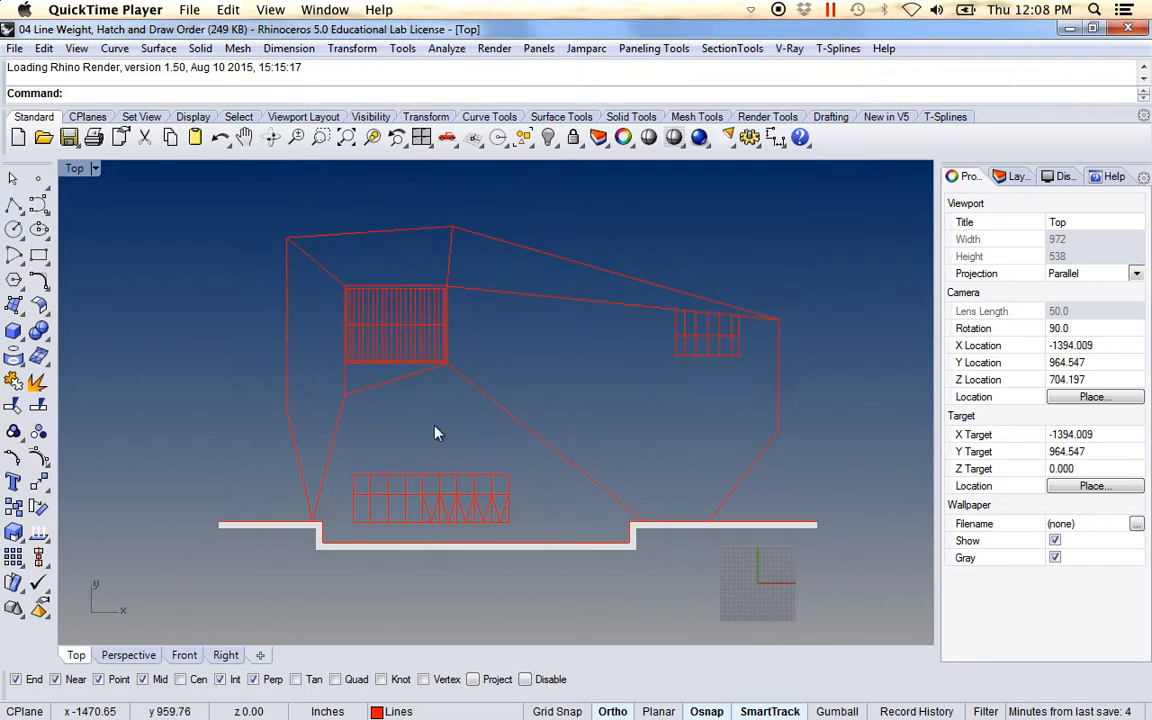
pyautogui.scroll(5, 279, 576)
pyautogui.click(311, 546)
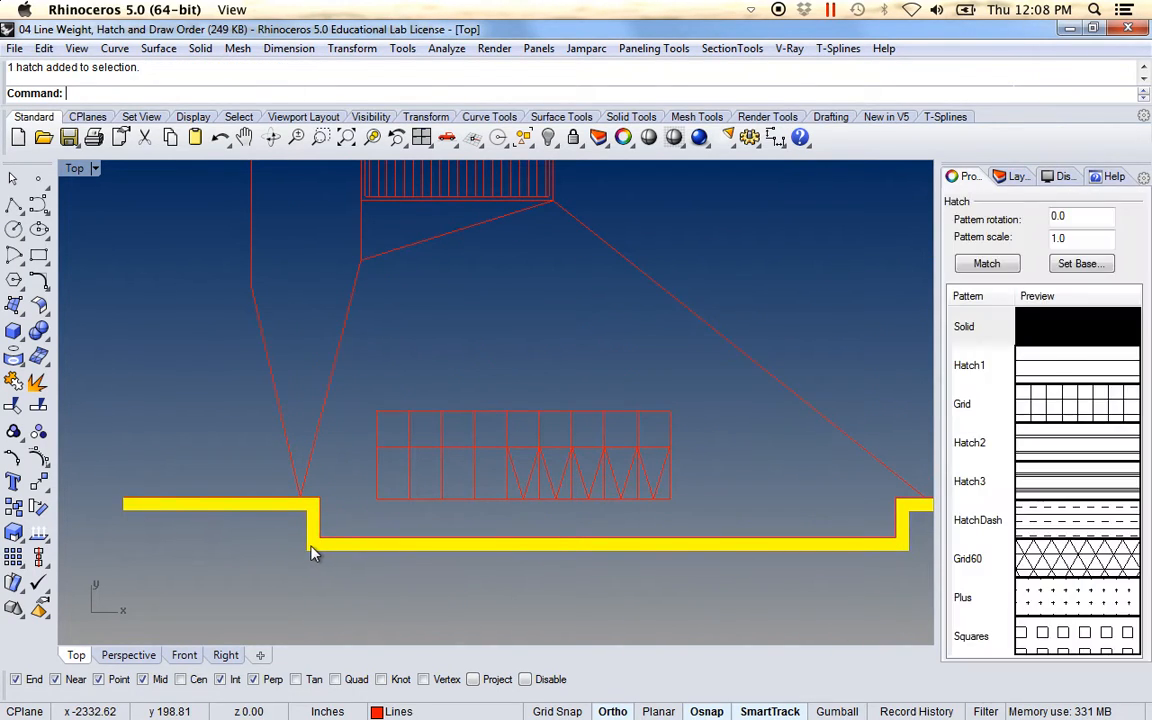
pyautogui.click(480, 395)
pyautogui.scroll(-10, 483, 411)
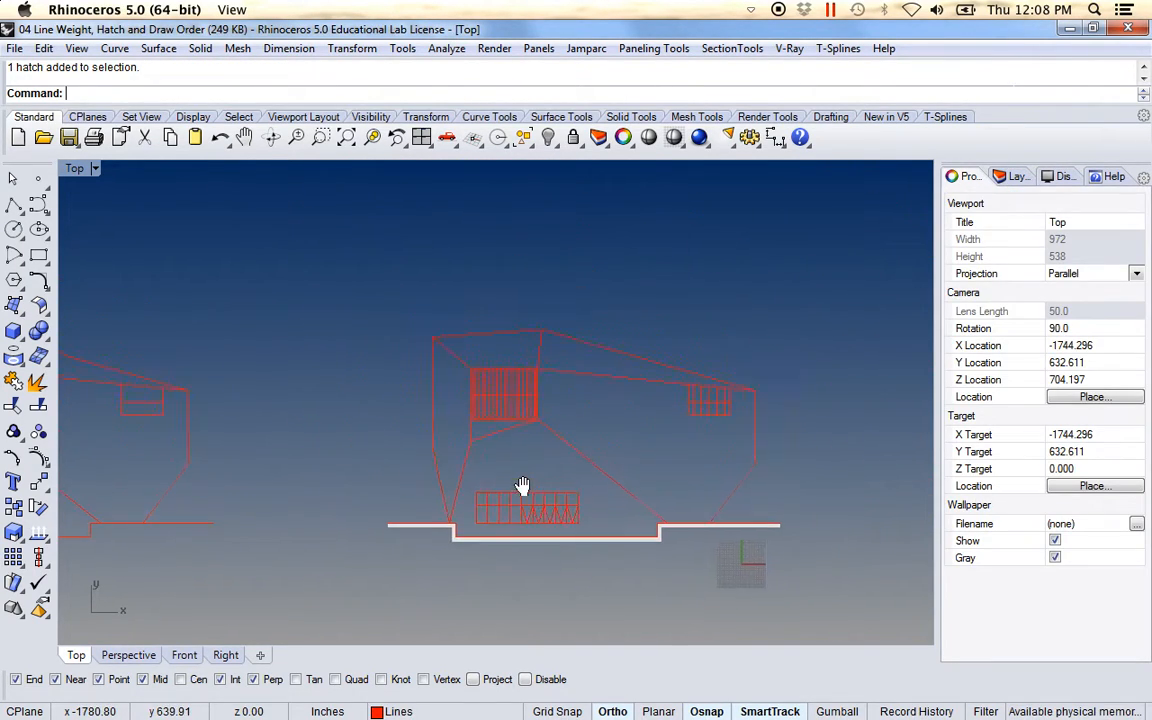
pyautogui.moveTo(330, 462)
pyautogui.mouseDown(button='right')
pyautogui.moveTo(481, 406)
pyautogui.moveTo(473, 429)
pyautogui.mouseUp(button='right')
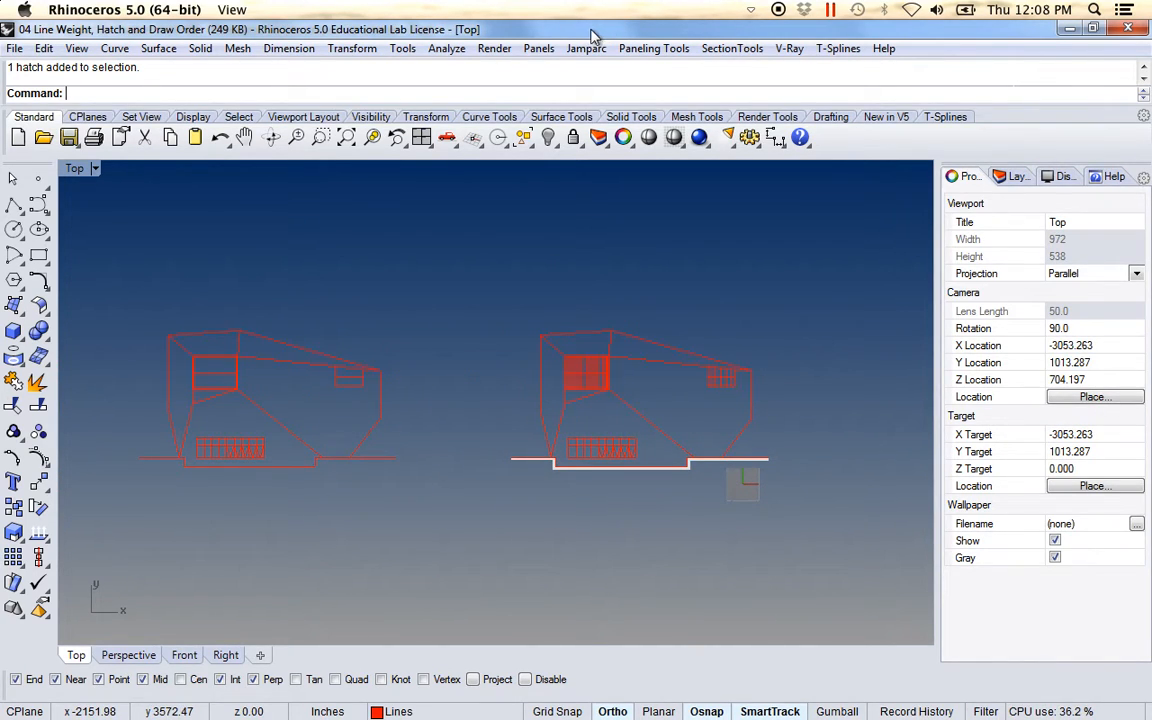
# Step: Switch to the Print_Template File Student drawing and examine the first closed square in the row of hatch examples
pyautogui.moveTo(540, 29); pyautogui.dragTo(540, 0)
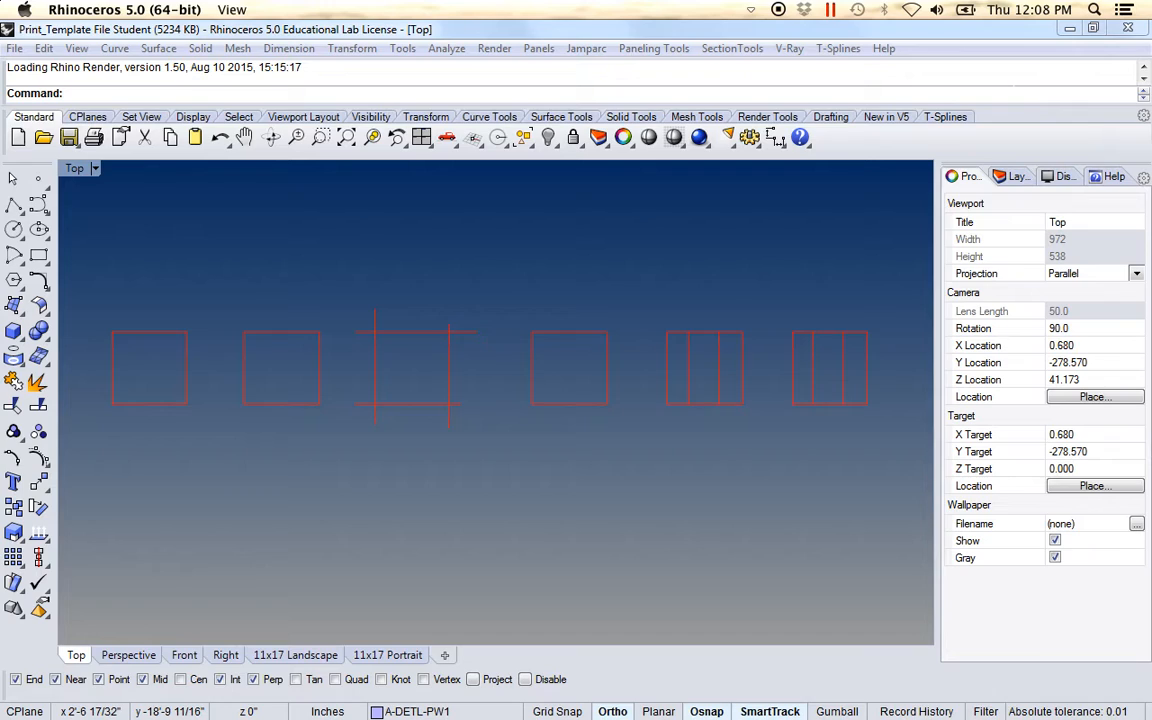
pyautogui.moveTo(418, 518); pyautogui.dragTo(440, 517, button='right')
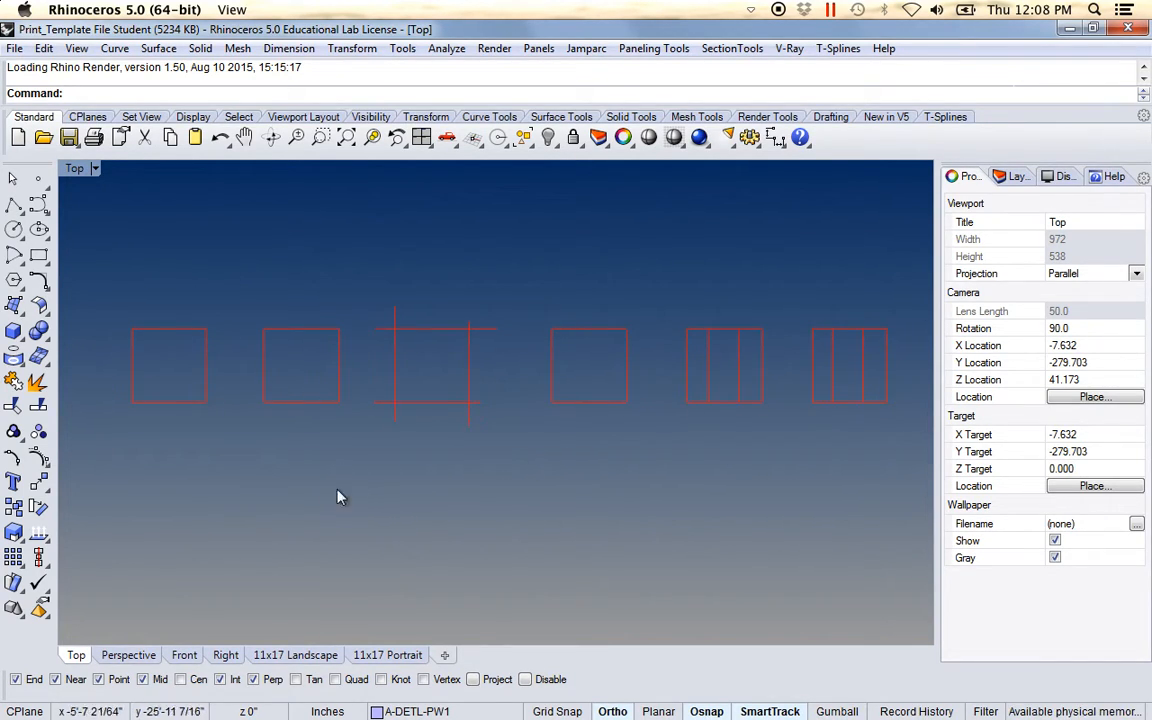
pyautogui.moveTo(226, 466); pyautogui.dragTo(267, 473, button='right')
pyautogui.scroll(3, 210, 388)
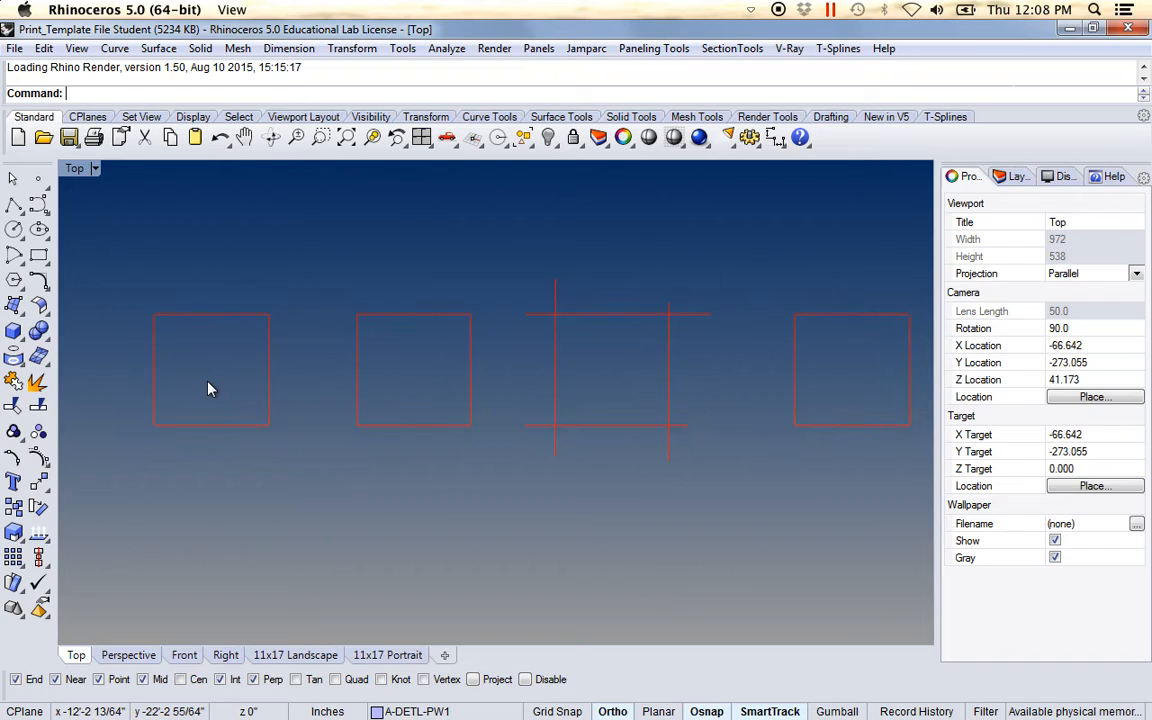
pyautogui.click(266, 391)
pyautogui.scroll(4, 265, 408)
pyautogui.moveTo(301, 414); pyautogui.dragTo(366, 424, button='right')
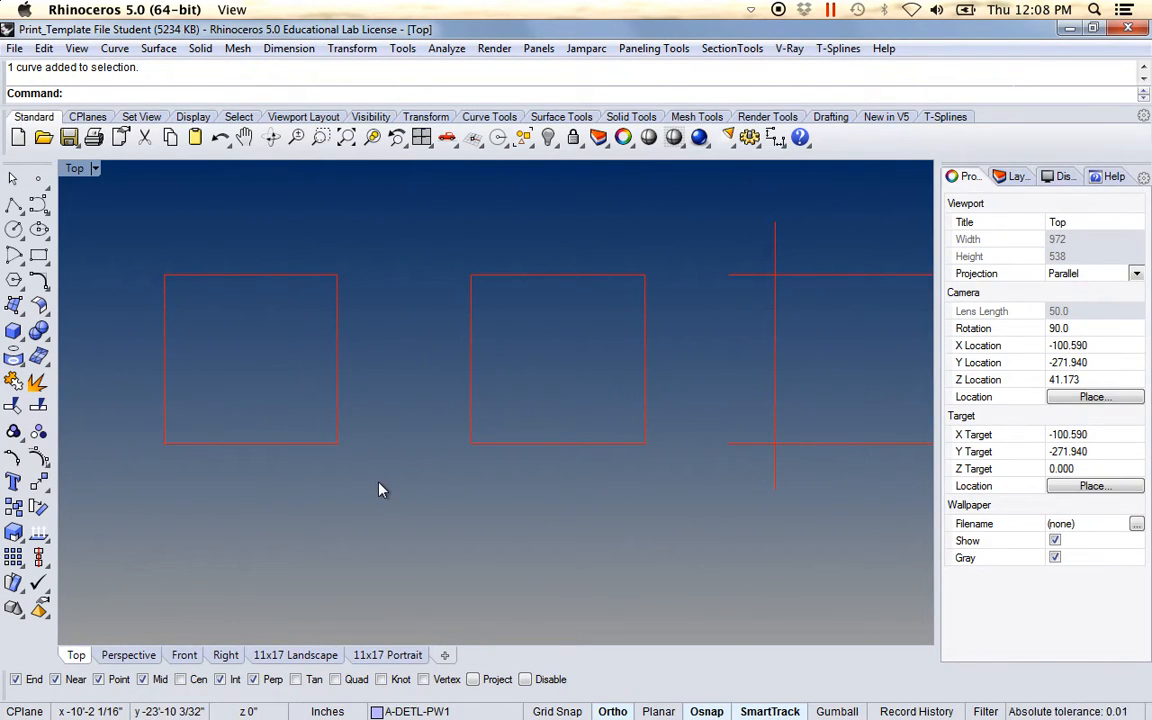
# Step: Start a Hatch on the first closed square and preview the Sand, Concrete and parallel-line patterns
pyautogui.write('A')
pyautogui.write('hatch')
pyautogui.press('Return')
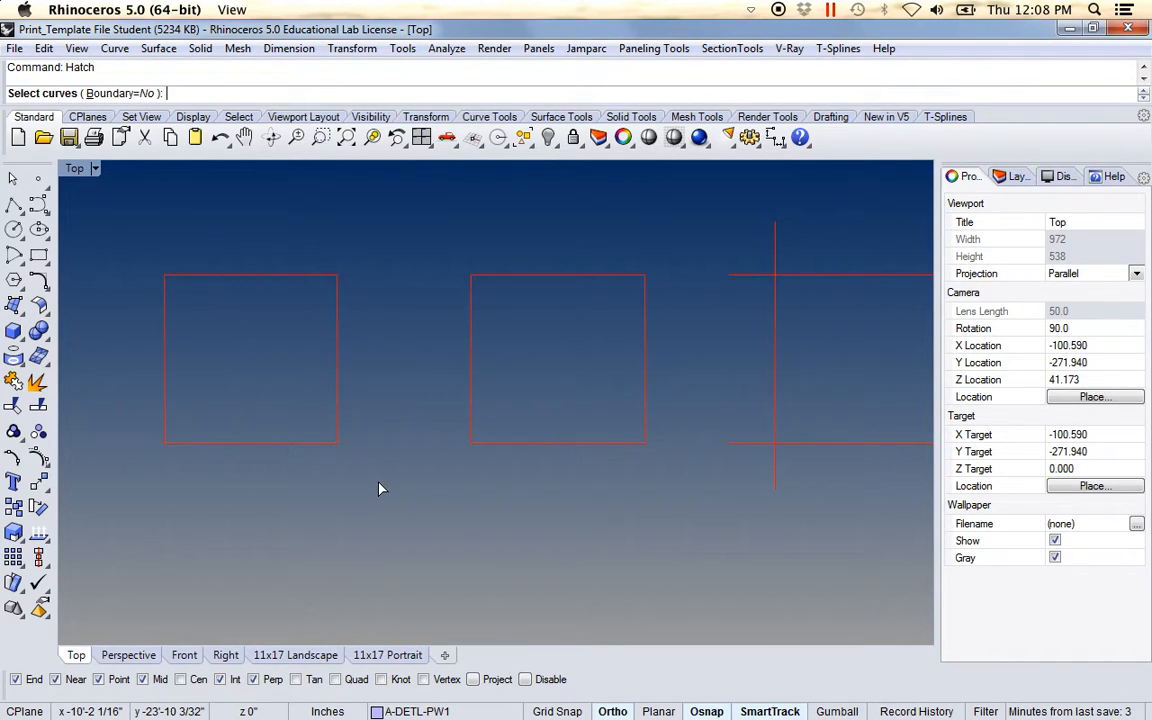
pyautogui.click(337, 428)
pyautogui.press('Return')
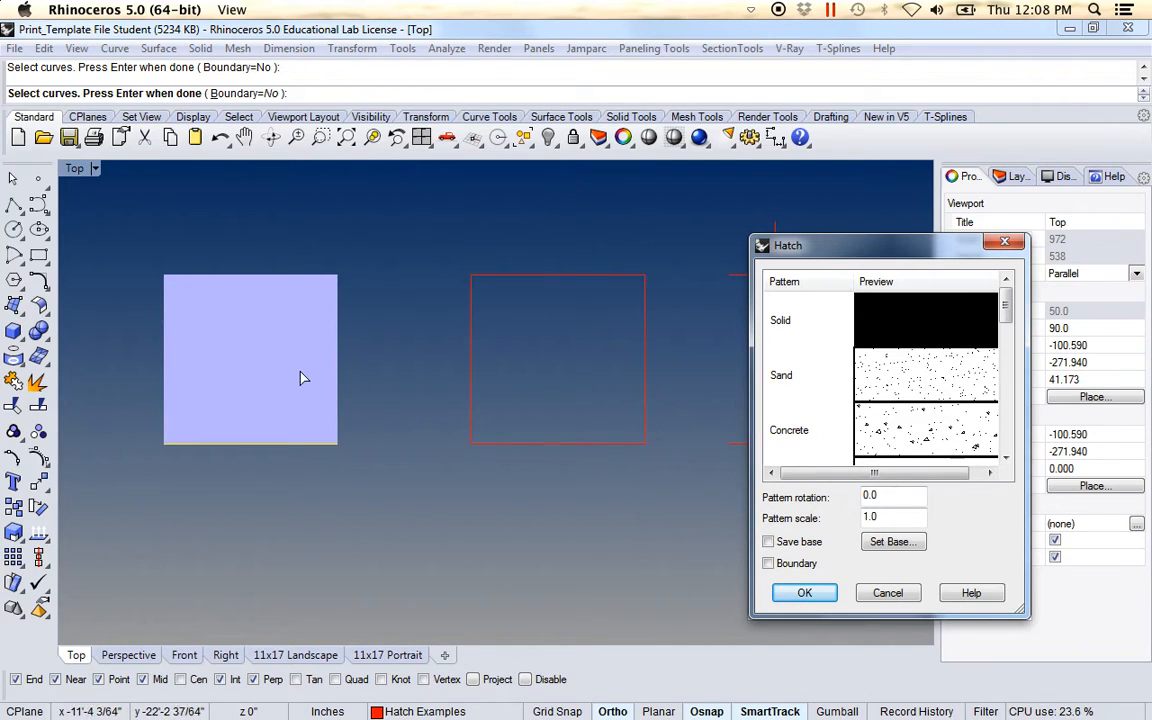
pyautogui.moveTo(873, 253); pyautogui.dragTo(662, 222)
pyautogui.click(687, 349)
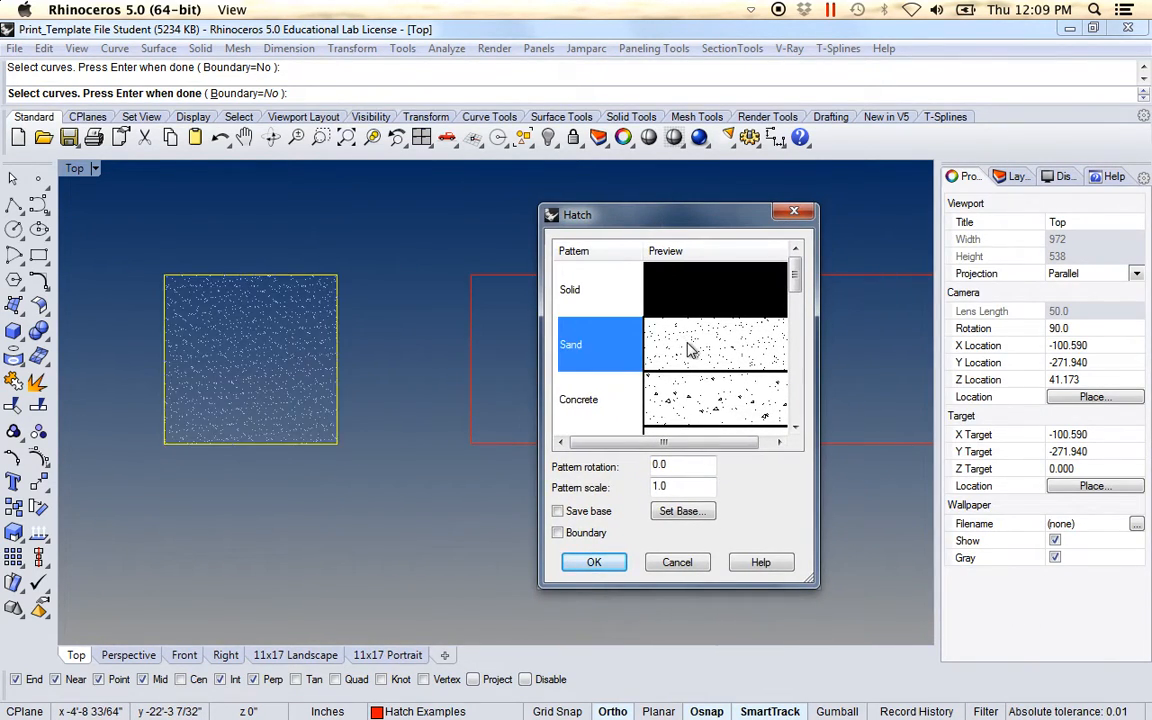
pyautogui.click(700, 405)
pyautogui.scroll(-3, 795, 298)
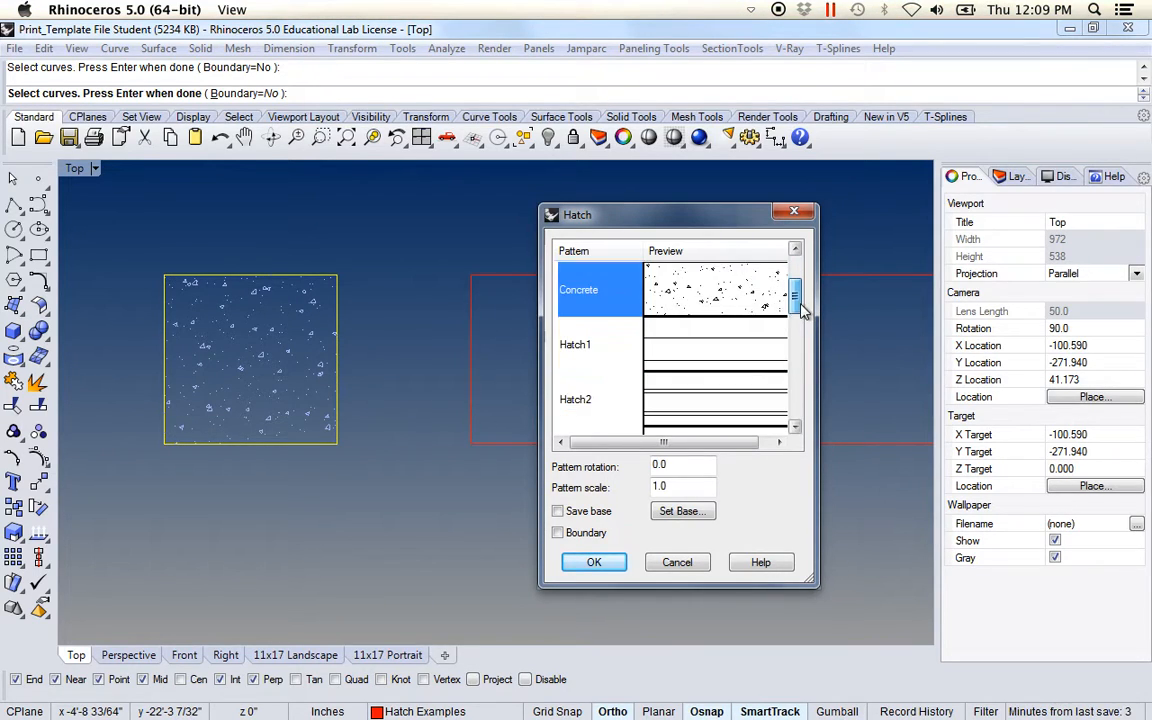
pyautogui.click(729, 354)
pyautogui.click(702, 404)
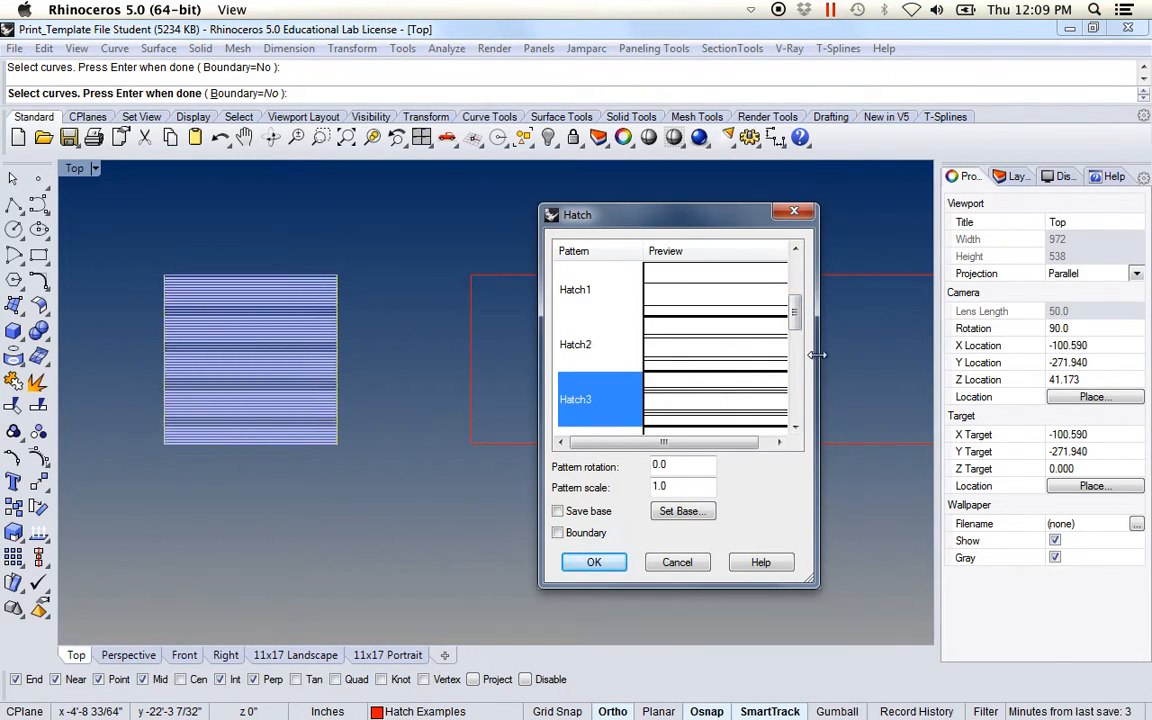
# Step: Fill the first square with the Grid 1 hatch pattern at a pattern scale of 10
pyautogui.moveTo(795, 316)
pyautogui.mouseDown()
pyautogui.moveTo(797, 355)
pyautogui.moveTo(738, 358)
pyautogui.mouseUp()
pyautogui.click(716, 322)
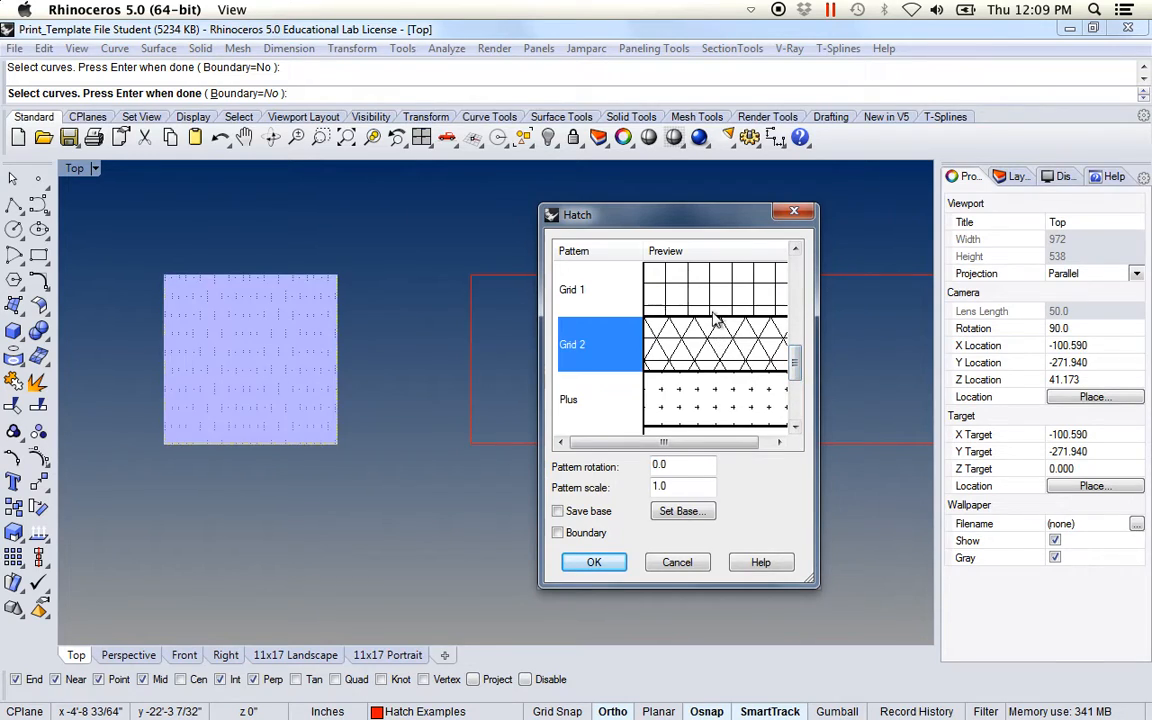
pyautogui.click(715, 302)
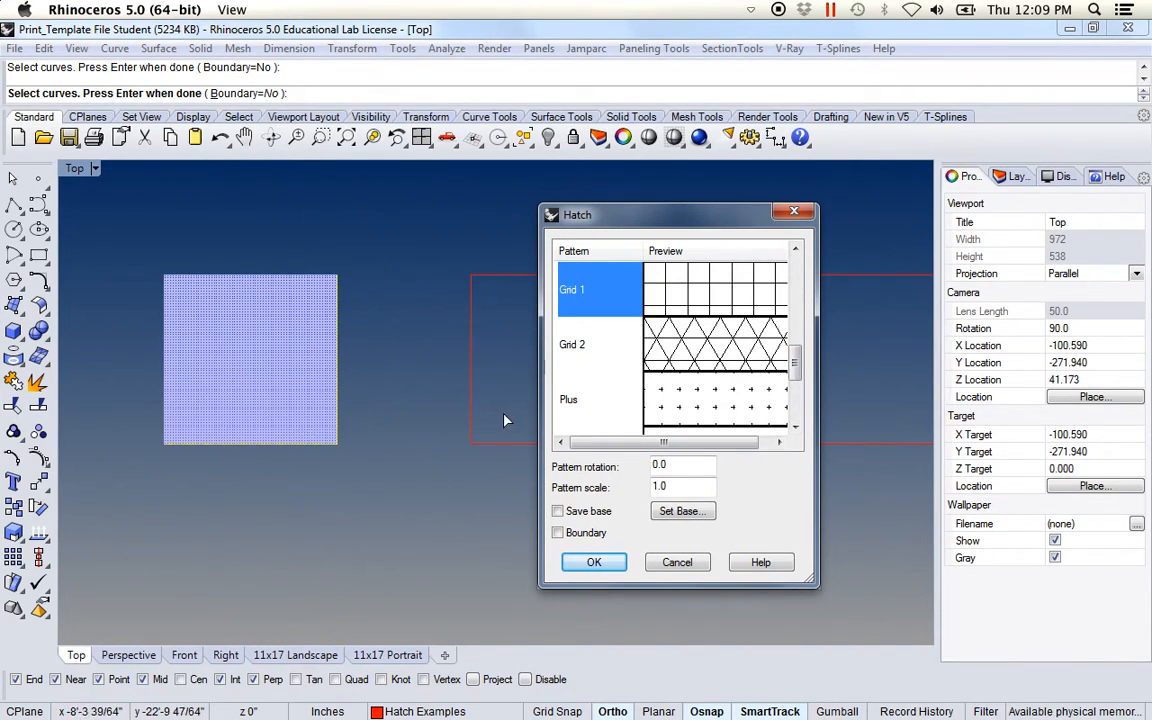
pyautogui.doubleClick(672, 487)
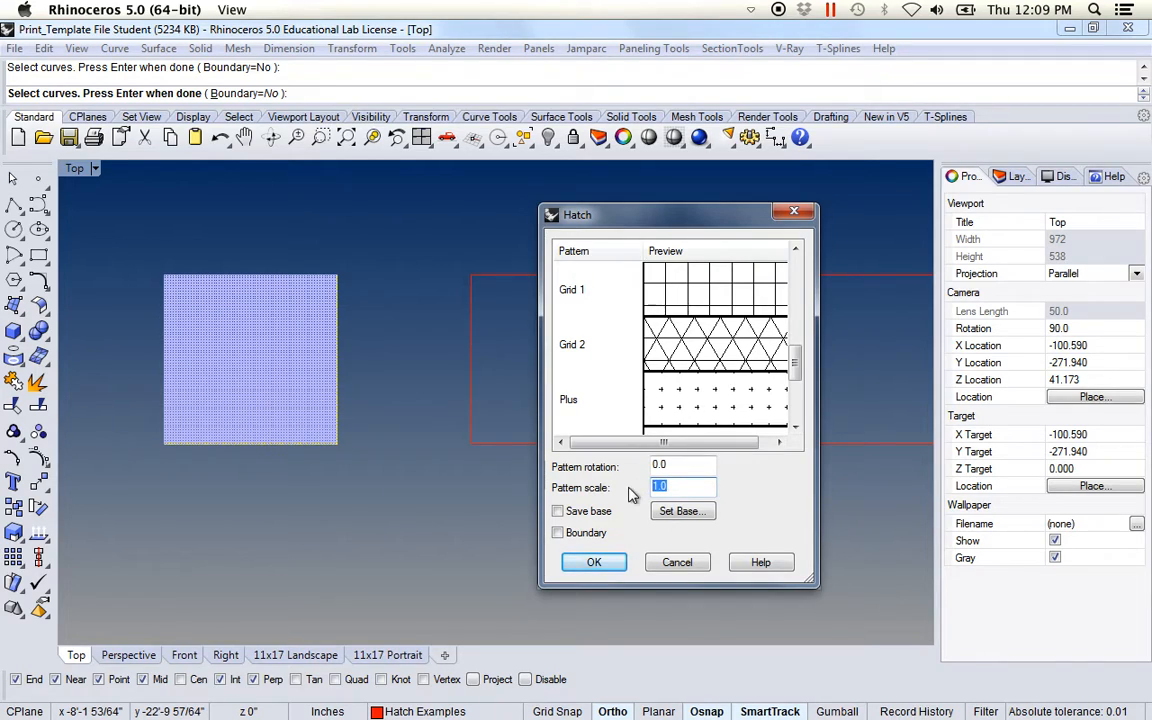
pyautogui.write('10')
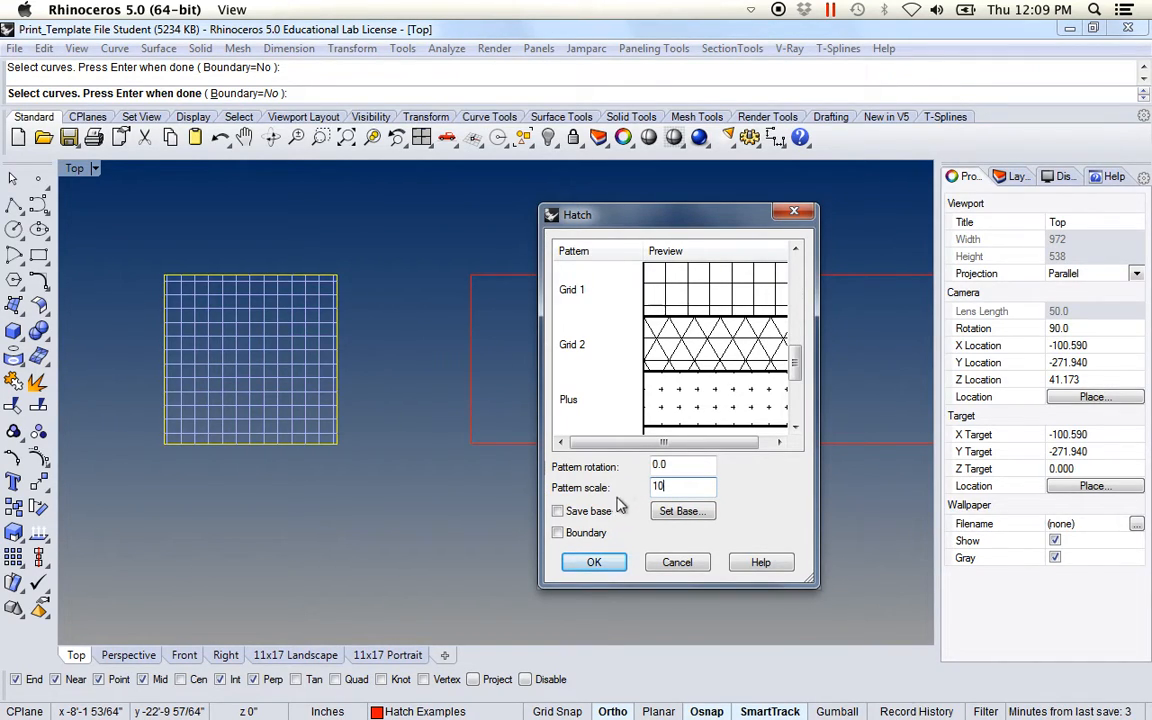
pyautogui.click(595, 563)
# Step: Move the grid hatch straight down, out of the first square into the empty space below it
pyautogui.moveTo(368, 522); pyautogui.dragTo(411, 532, button='right')
pyautogui.scroll(-5, 410, 530)
pyautogui.scroll(10, 410, 530)
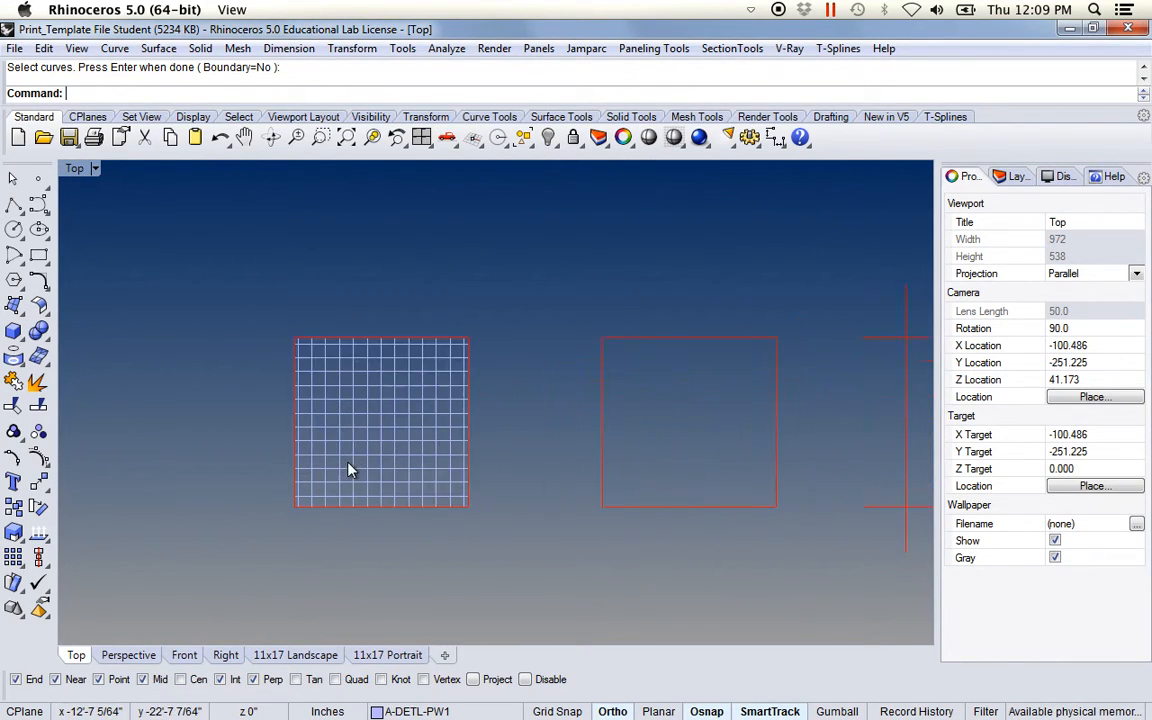
pyautogui.scroll(3, 416, 512)
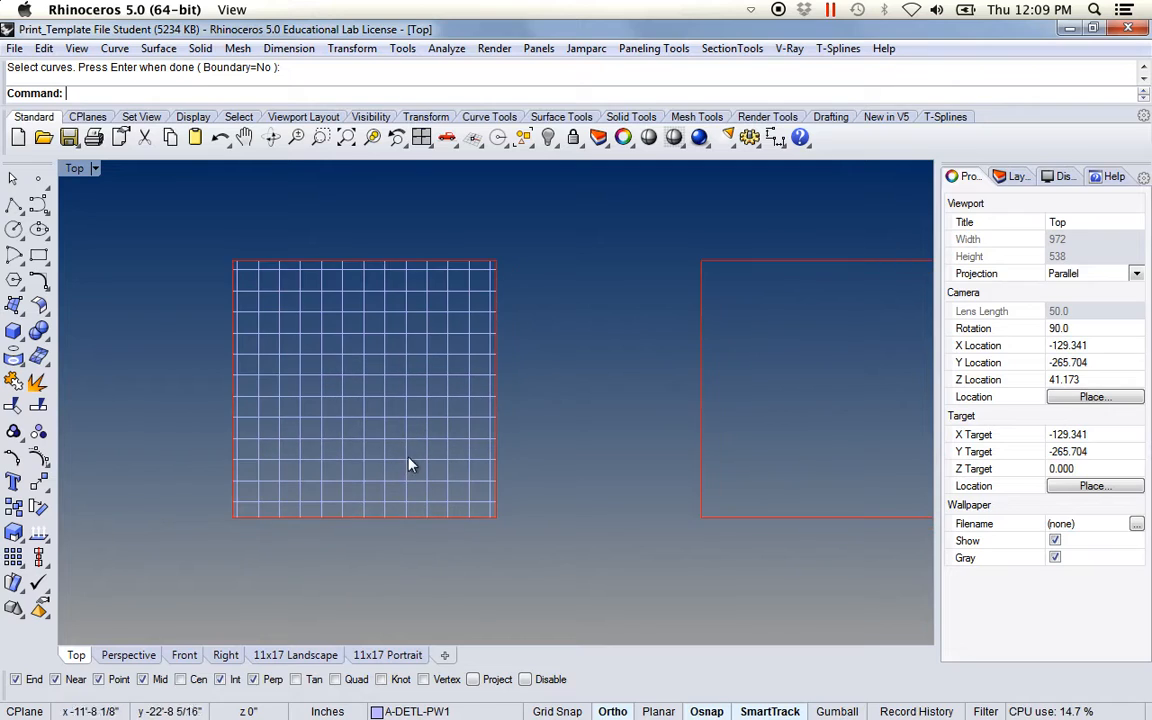
pyautogui.click(407, 455)
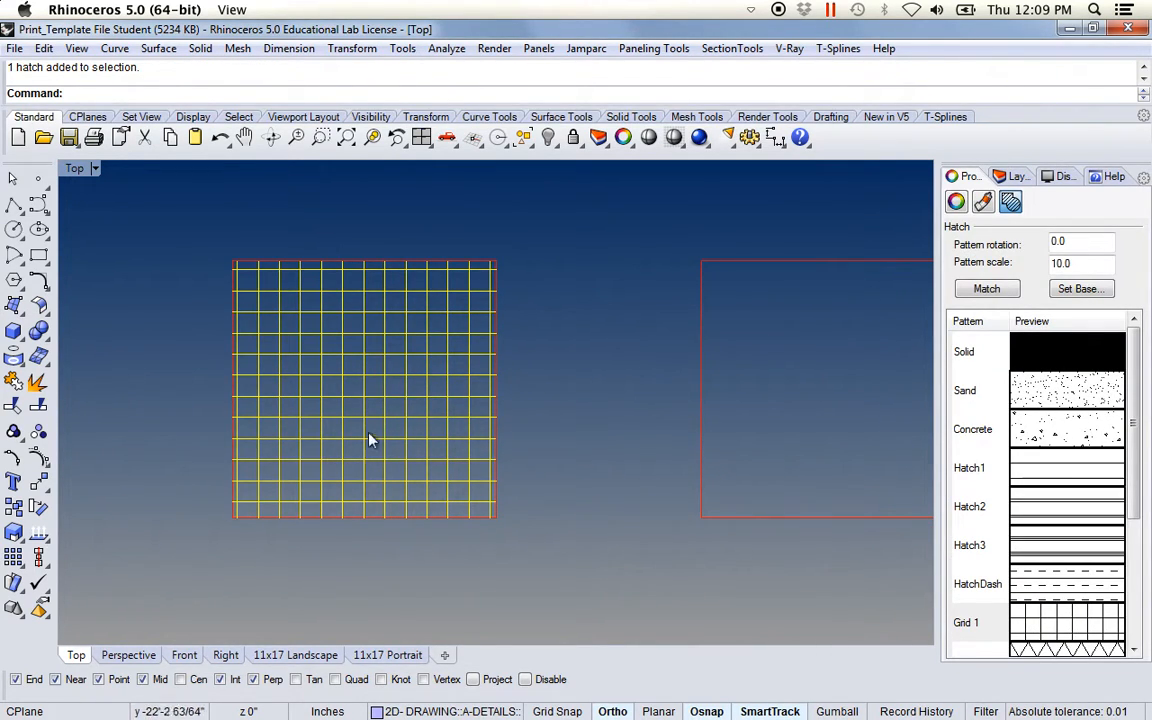
pyautogui.scroll(-5, 384, 427)
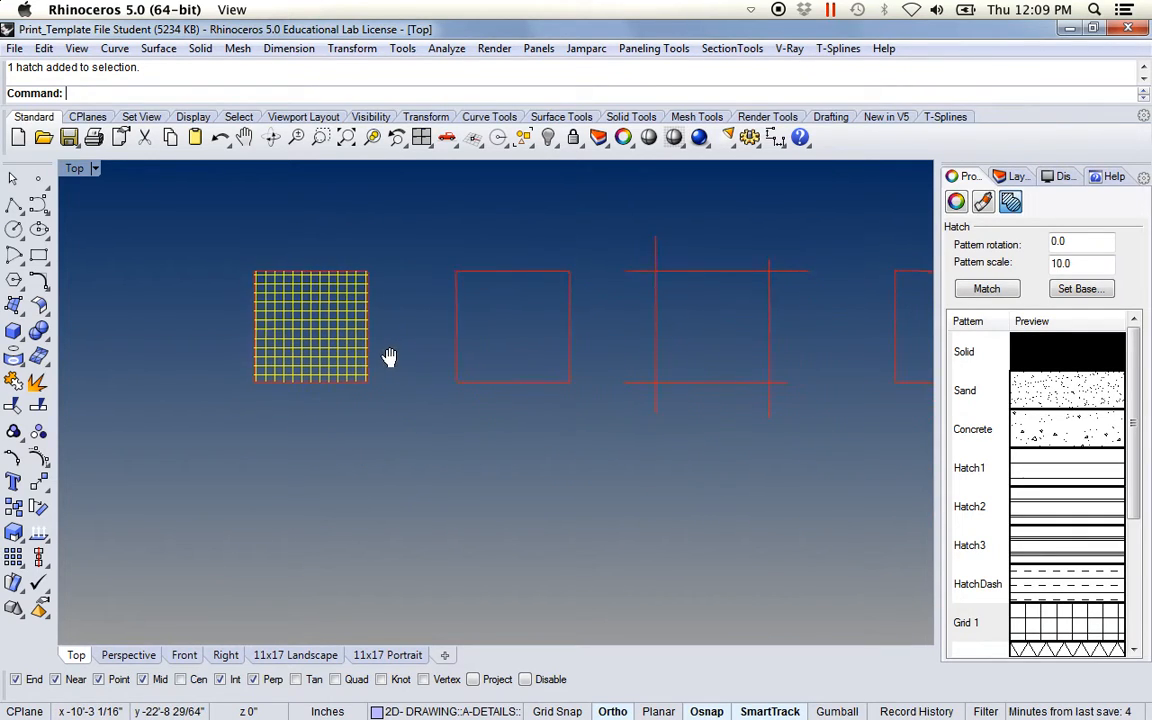
pyautogui.moveTo(303, 338); pyautogui.dragTo(308, 500)
pyautogui.click(396, 504)
# Step: Explode the moved grid hatch into separate lines
pyautogui.scroll(4, 400, 452)
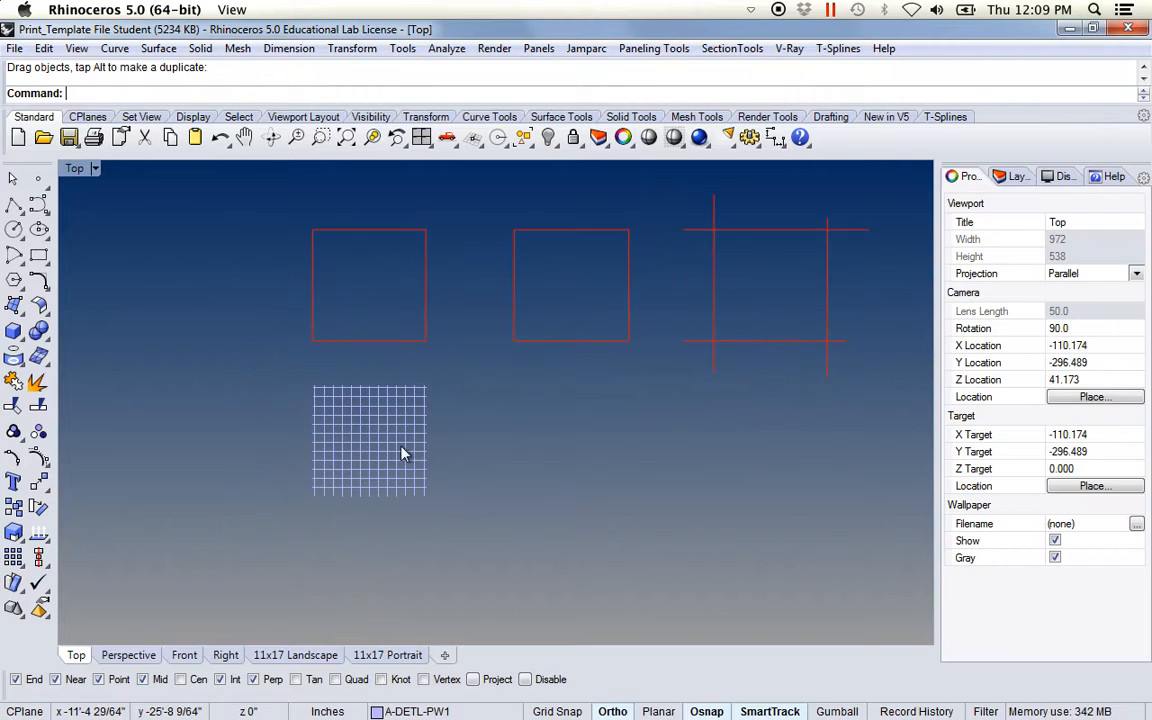
pyautogui.scroll(2, 385, 435)
pyautogui.click(388, 440)
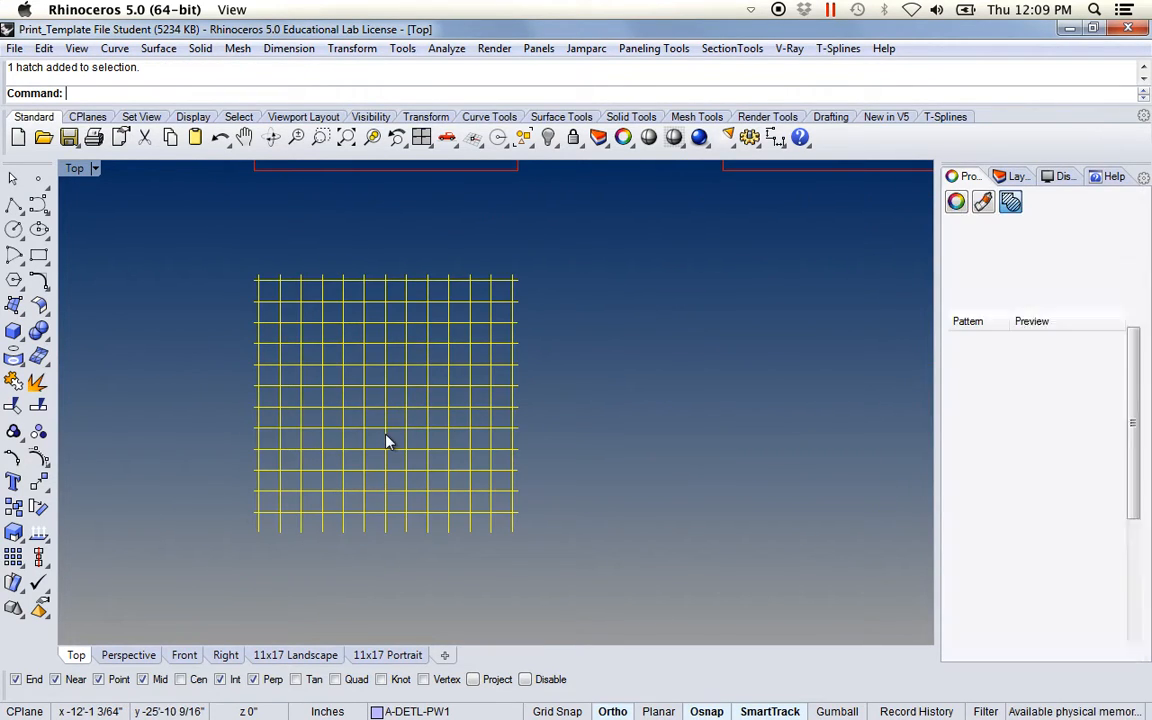
pyautogui.click(13, 404)
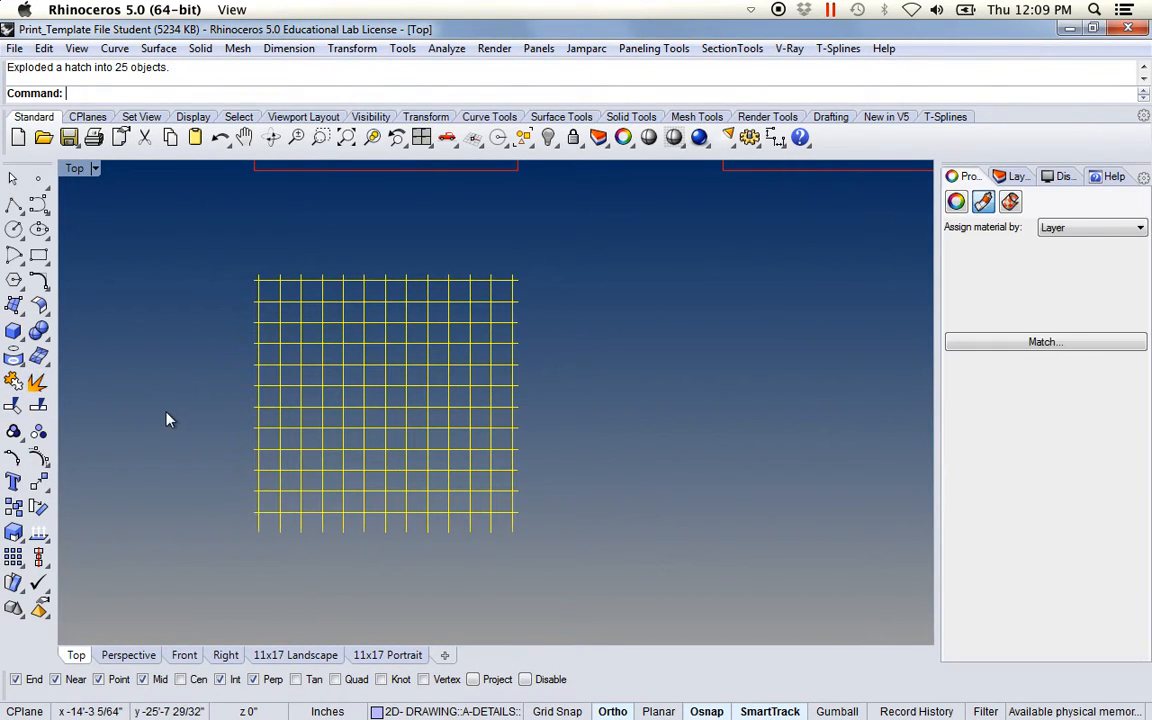
pyautogui.click(167, 417)
# Step: Check individual horizontal and vertical lines of the exploded grid by selecting them one at a time
pyautogui.click(321, 466)
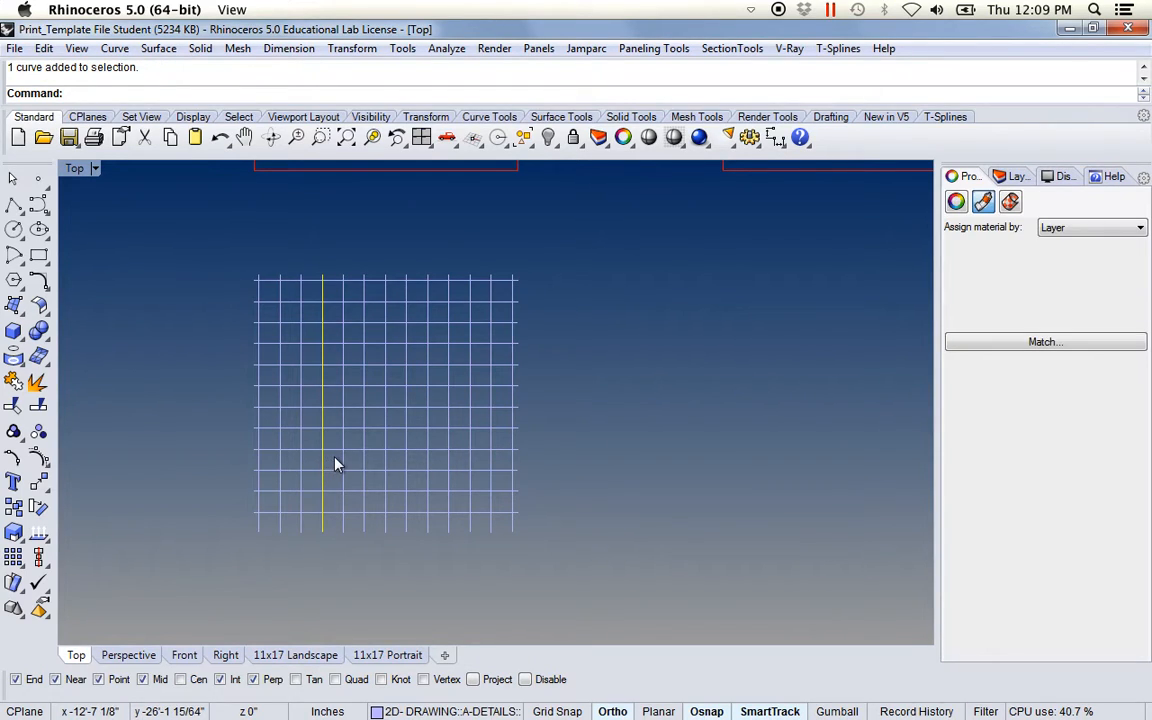
pyautogui.scroll(3, 335, 463)
pyautogui.click(334, 443)
pyautogui.click(335, 404)
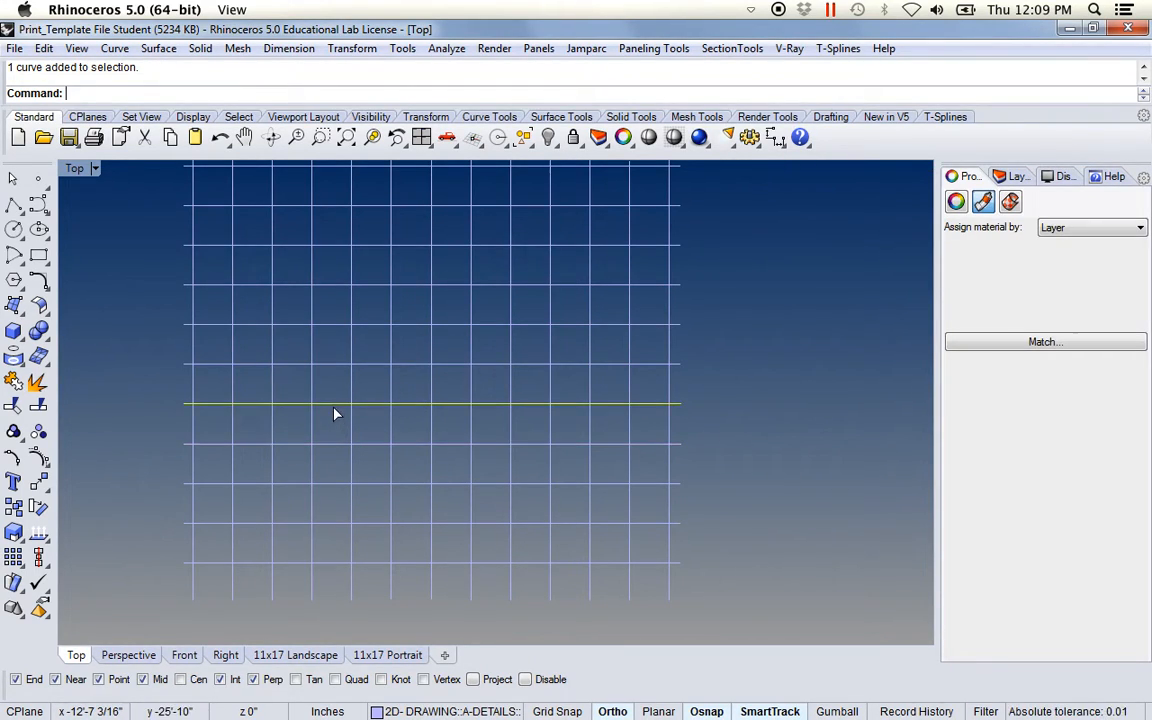
pyautogui.click(350, 363)
pyautogui.click(353, 343)
pyautogui.click(386, 325)
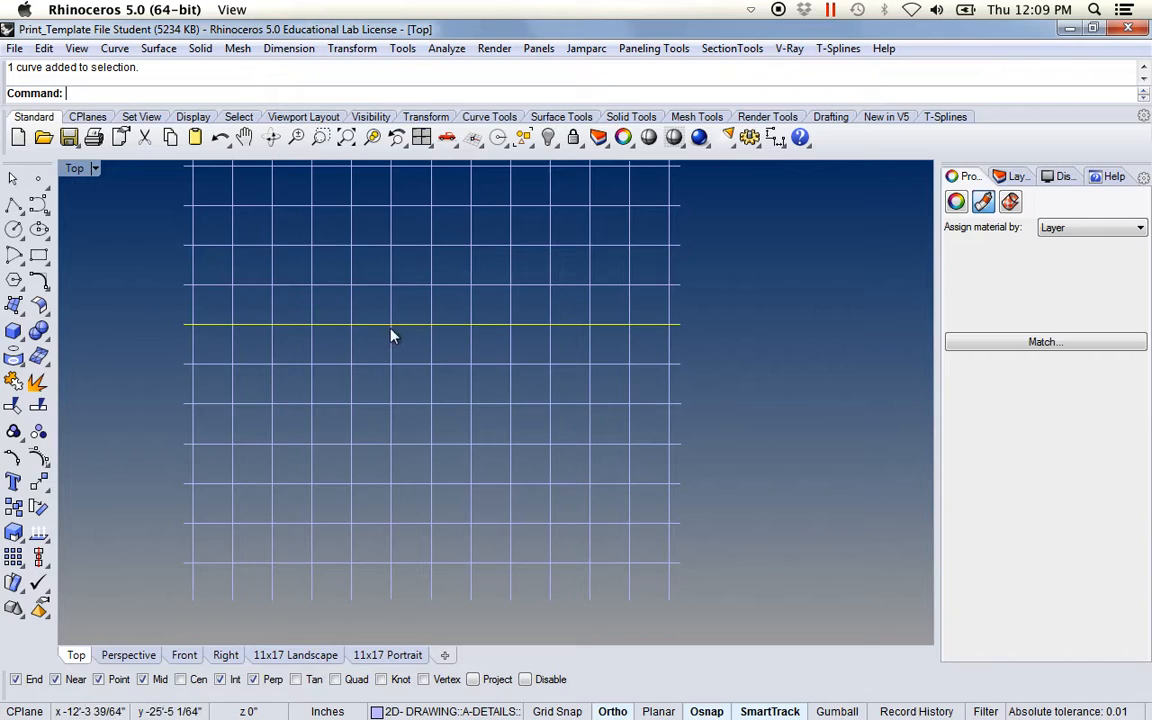
pyautogui.click(390, 351)
pyautogui.click(431, 360)
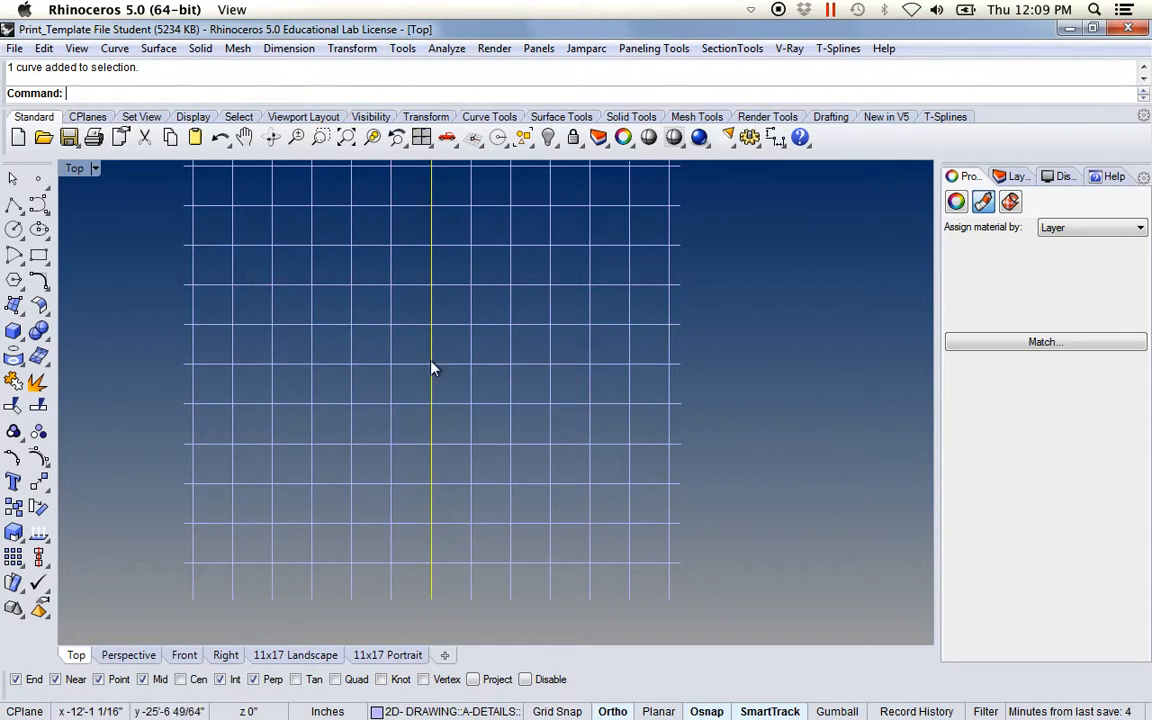
pyautogui.click(393, 388)
pyautogui.click(735, 468)
# Step: Delete all the lines of the exploded grid hatch below the first square
pyautogui.scroll(-5, 735, 475)
pyautogui.moveTo(735, 471); pyautogui.dragTo(545, 488, button='right')
pyautogui.moveTo(549, 567); pyautogui.dragTo(293, 367)
pyautogui.press('Delete')
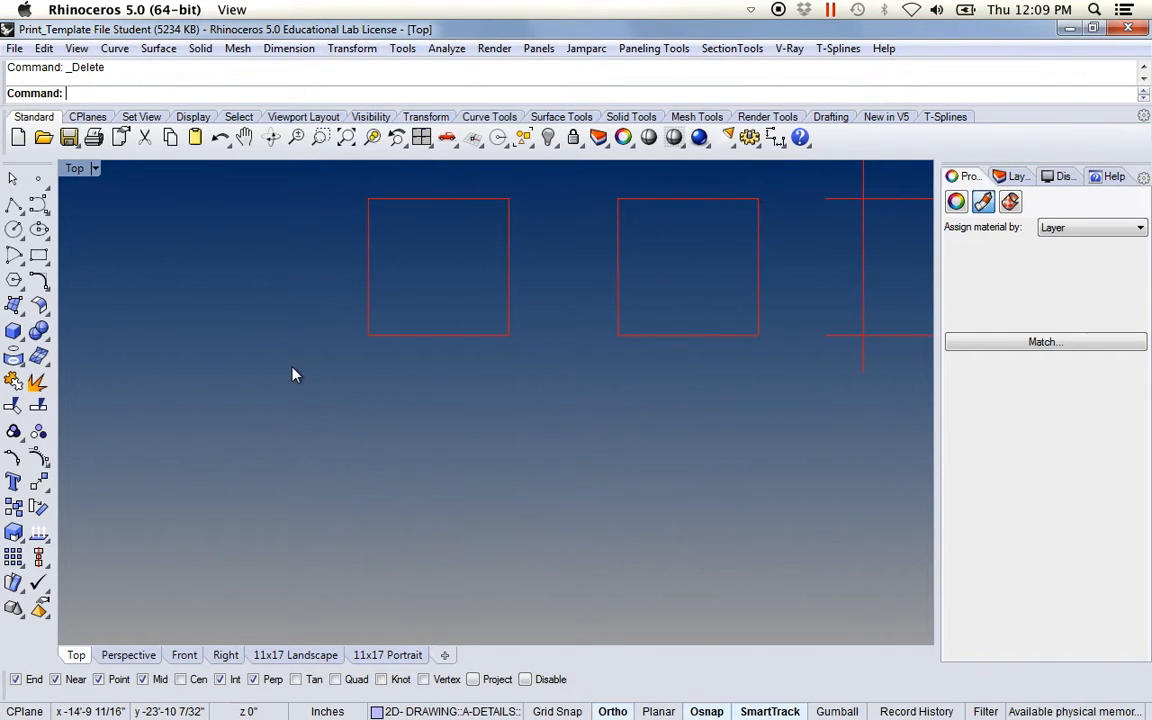
# Step: Start a hatch with Boundary set to Yes and select the four separate lines of the second square
pyautogui.moveTo(586, 373); pyautogui.dragTo(427, 403, button='right')
pyautogui.scroll(2, 511, 302)
pyautogui.moveTo(511, 309); pyautogui.dragTo(478, 393, button='right')
pyautogui.scroll(2, 510, 340)
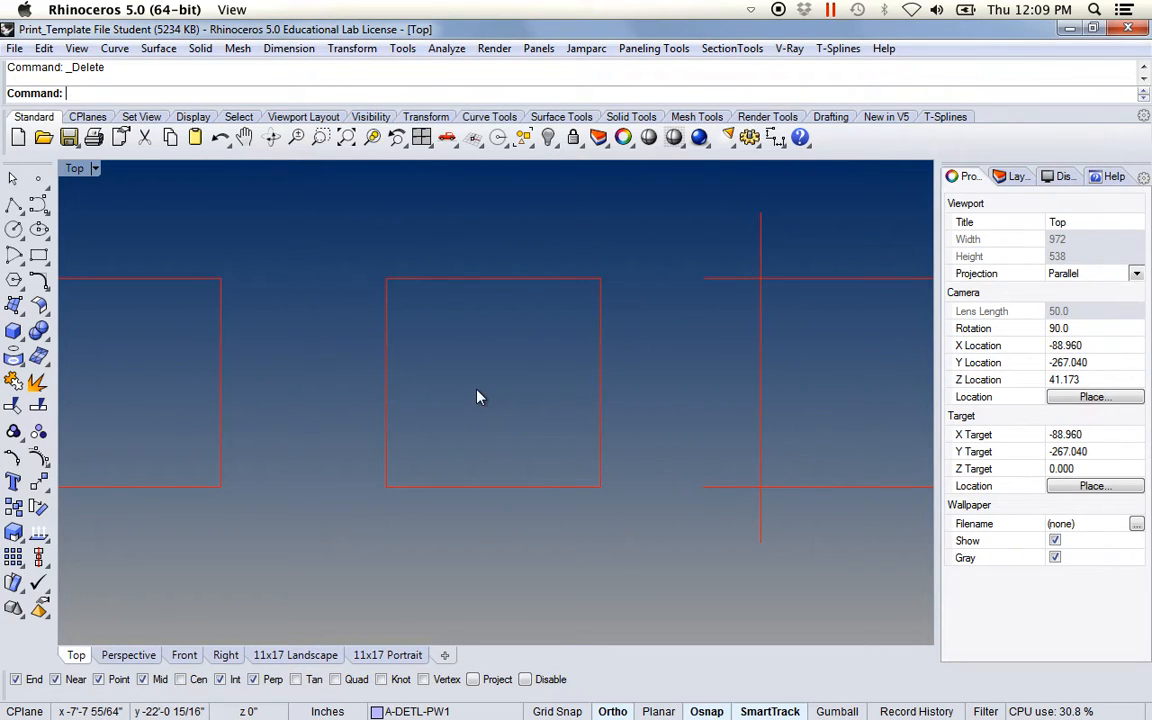
pyautogui.press('Return')
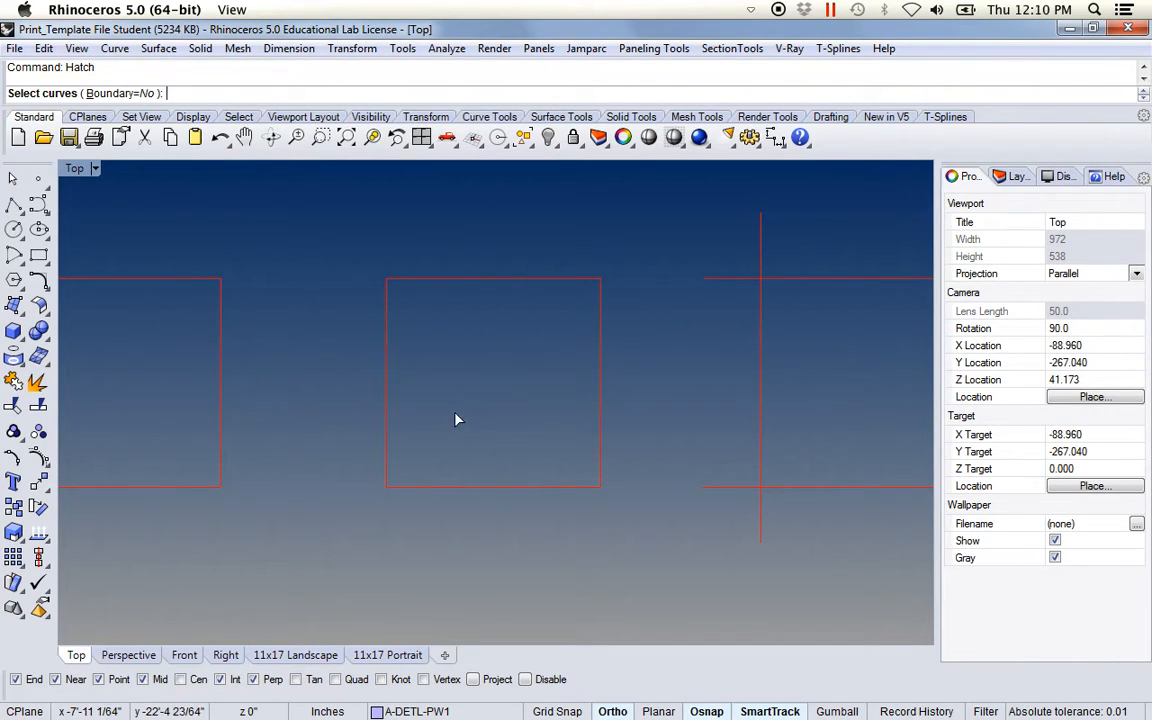
pyautogui.click(121, 94)
pyautogui.click(479, 490)
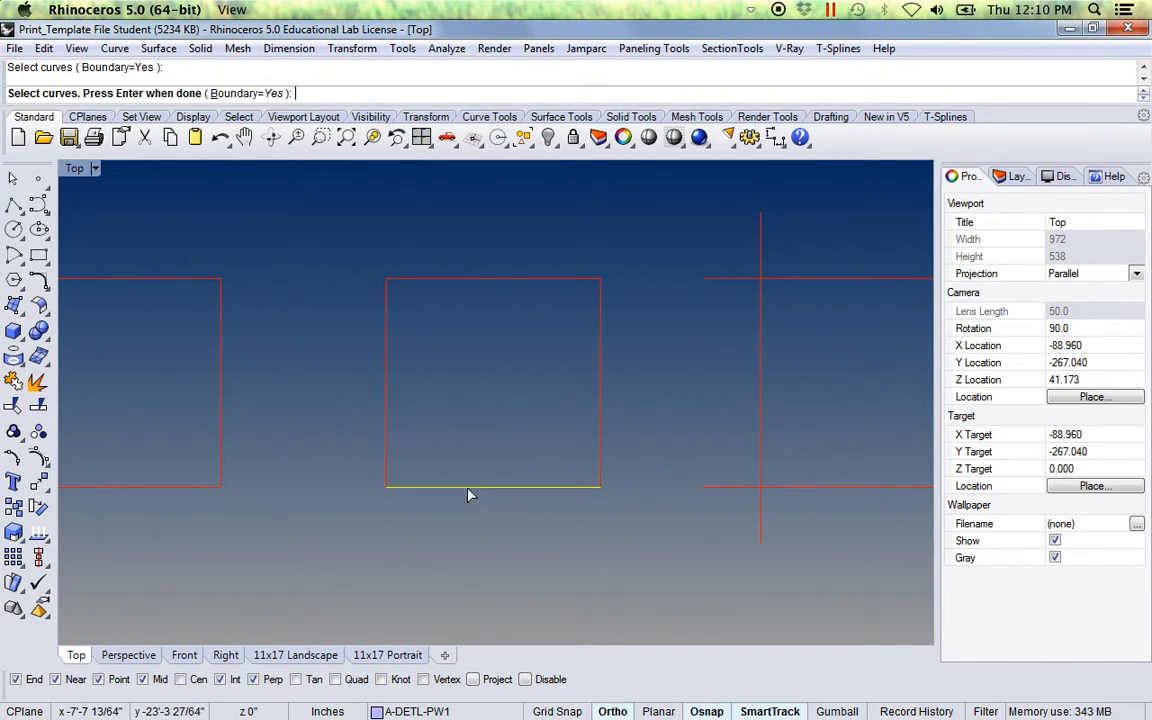
pyautogui.click(386, 453)
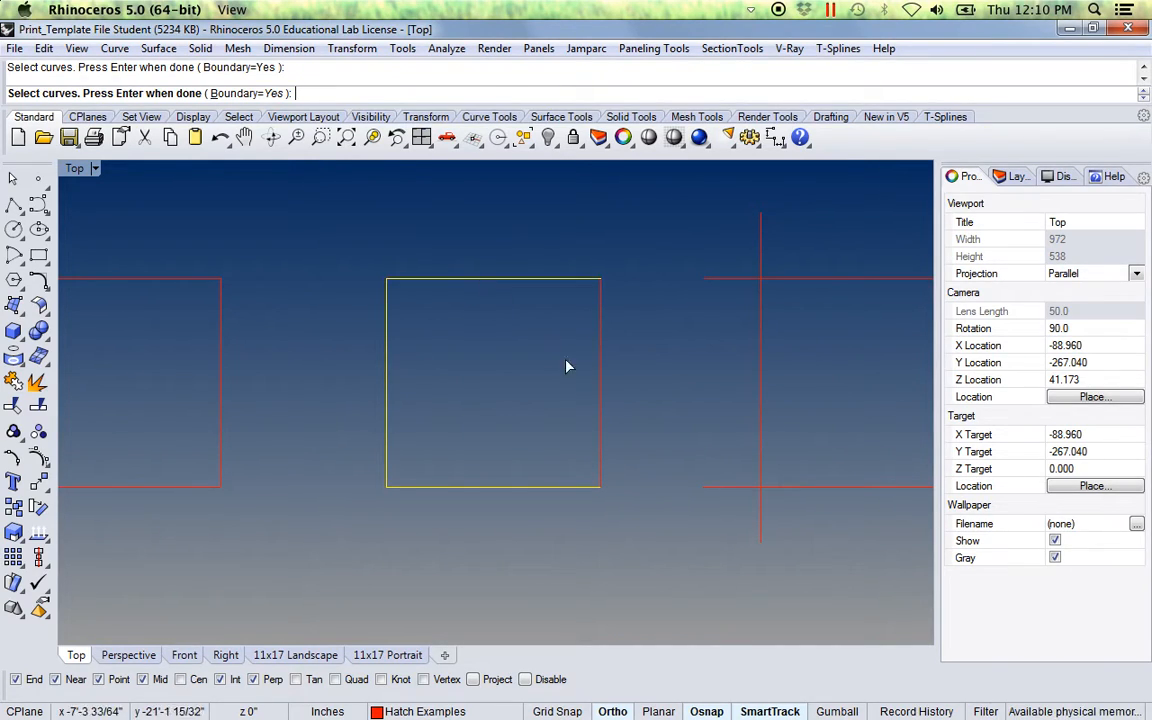
pyautogui.press('Return')
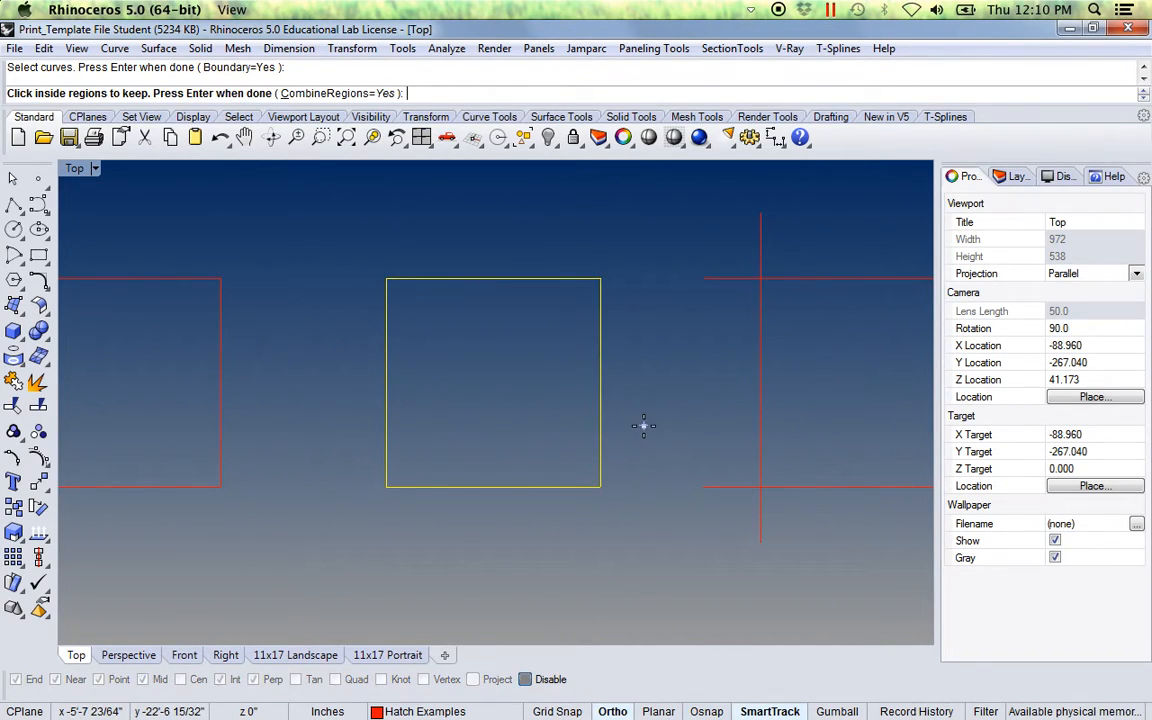
# Step: Keep the region inside the second square's four lines and fill it with the Solid hatch pattern
pyautogui.moveTo(496, 391); pyautogui.dragTo(368, 404, button='right')
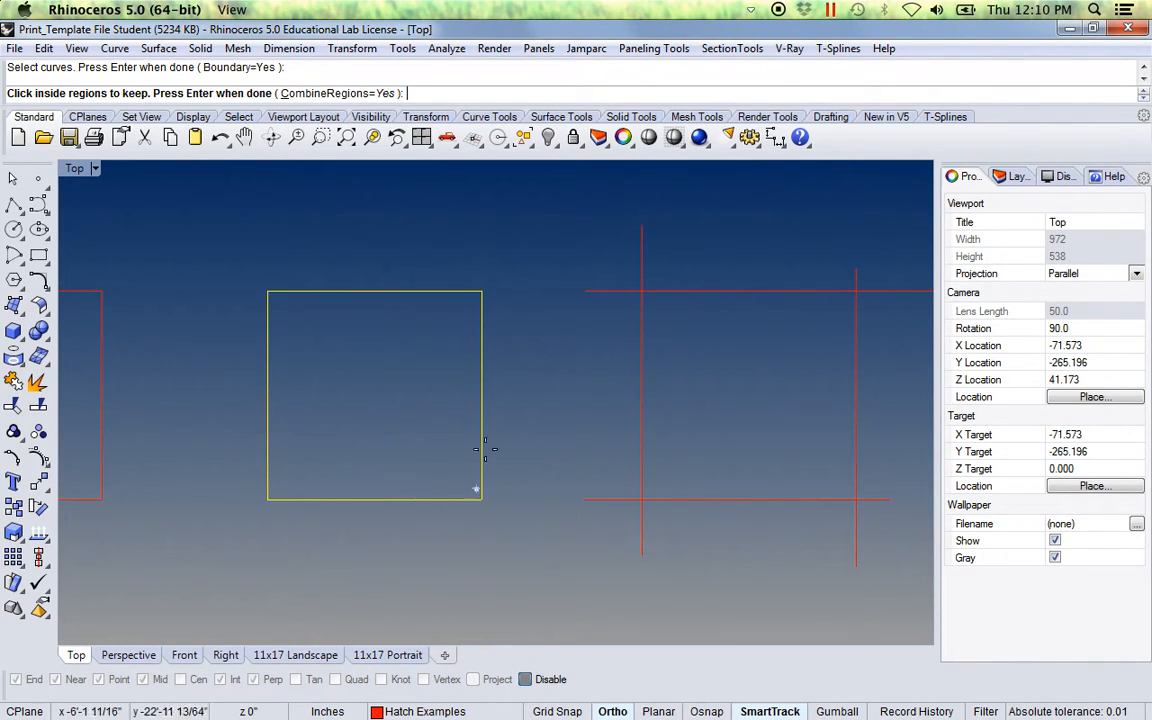
pyautogui.click(368, 410)
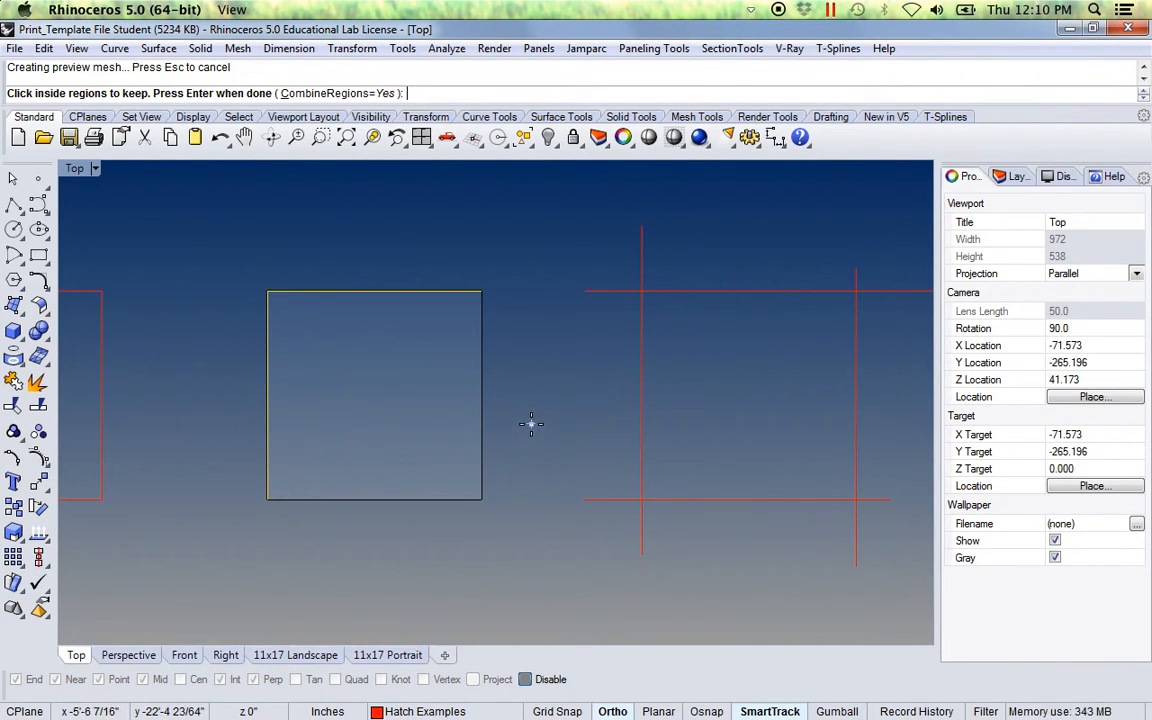
pyautogui.press('Return')
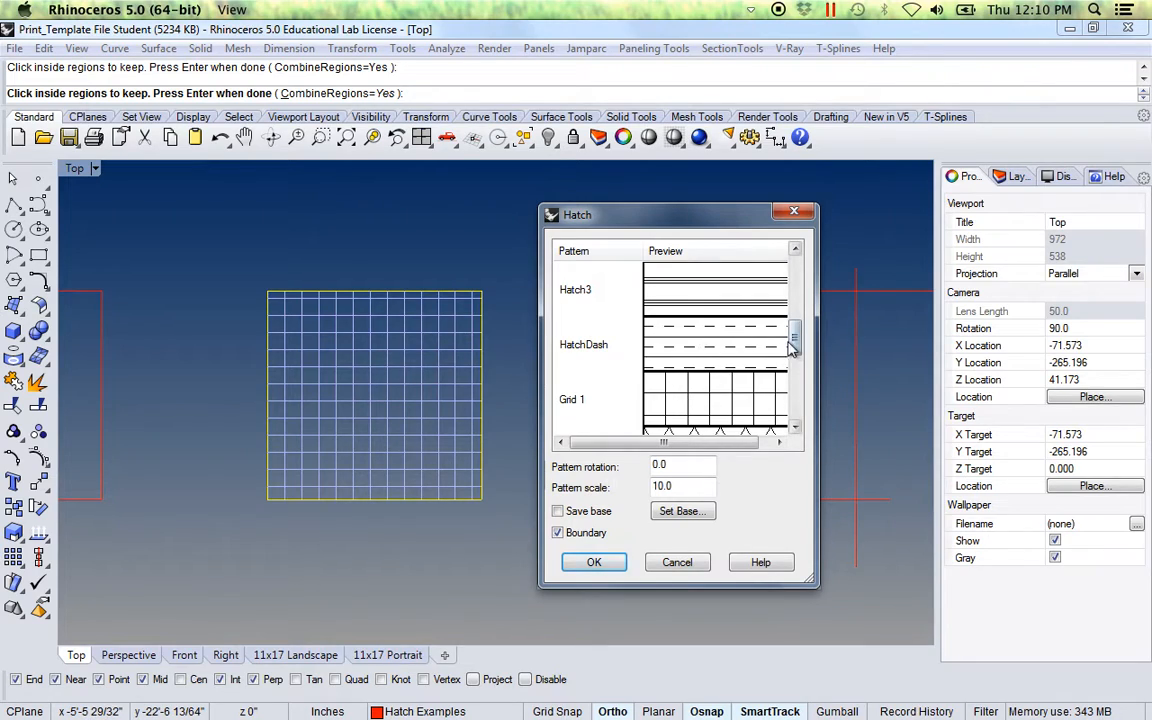
pyautogui.scroll(5, 715, 315)
pyautogui.click(712, 302)
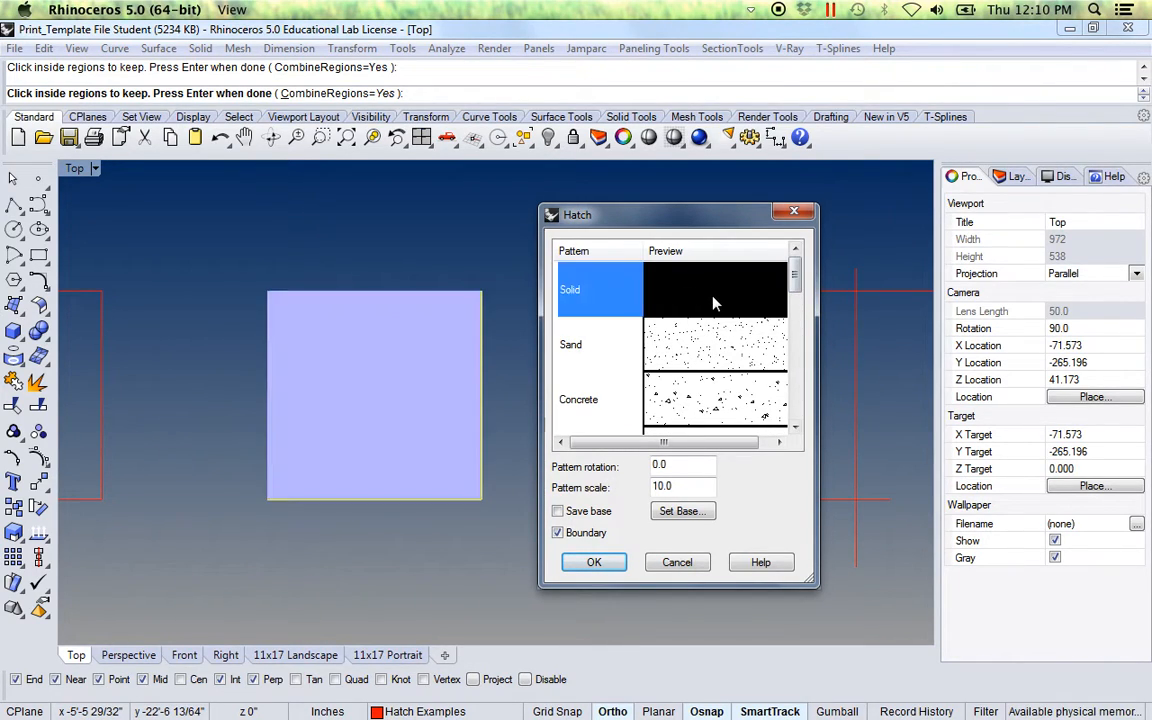
pyautogui.click(598, 563)
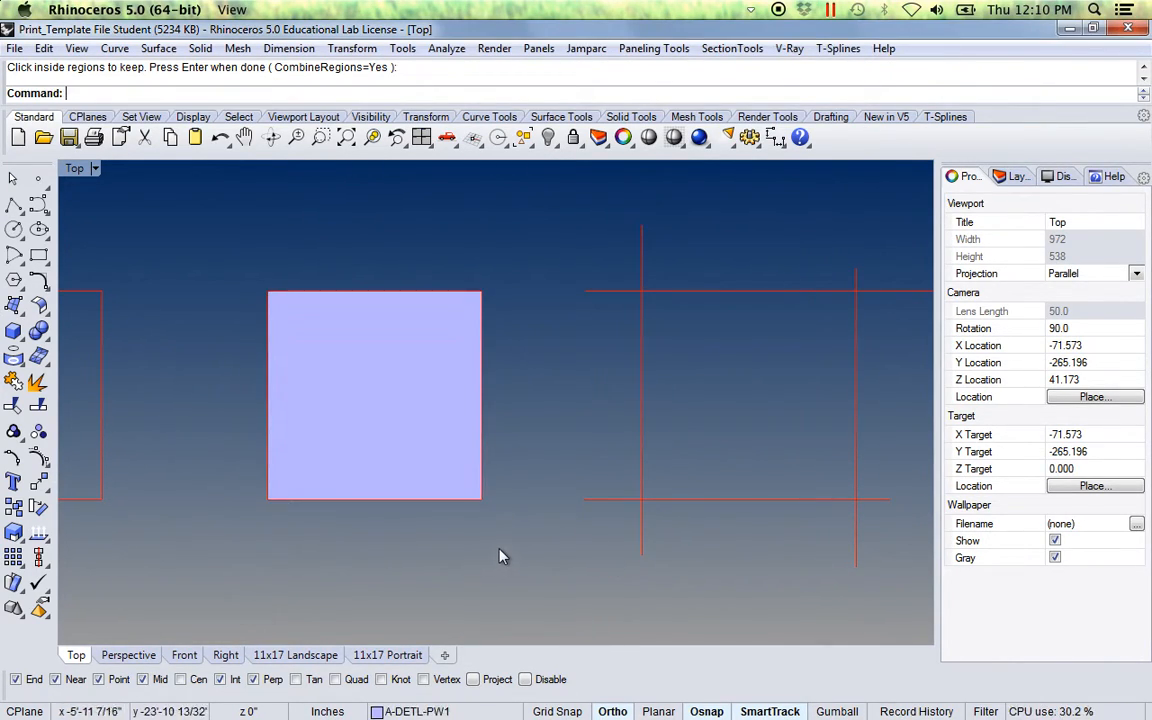
# Step: Check the solid hatch in the second square by selecting it on its own, and clear the selection
pyautogui.moveTo(474, 550); pyautogui.dragTo(511, 541, button='right')
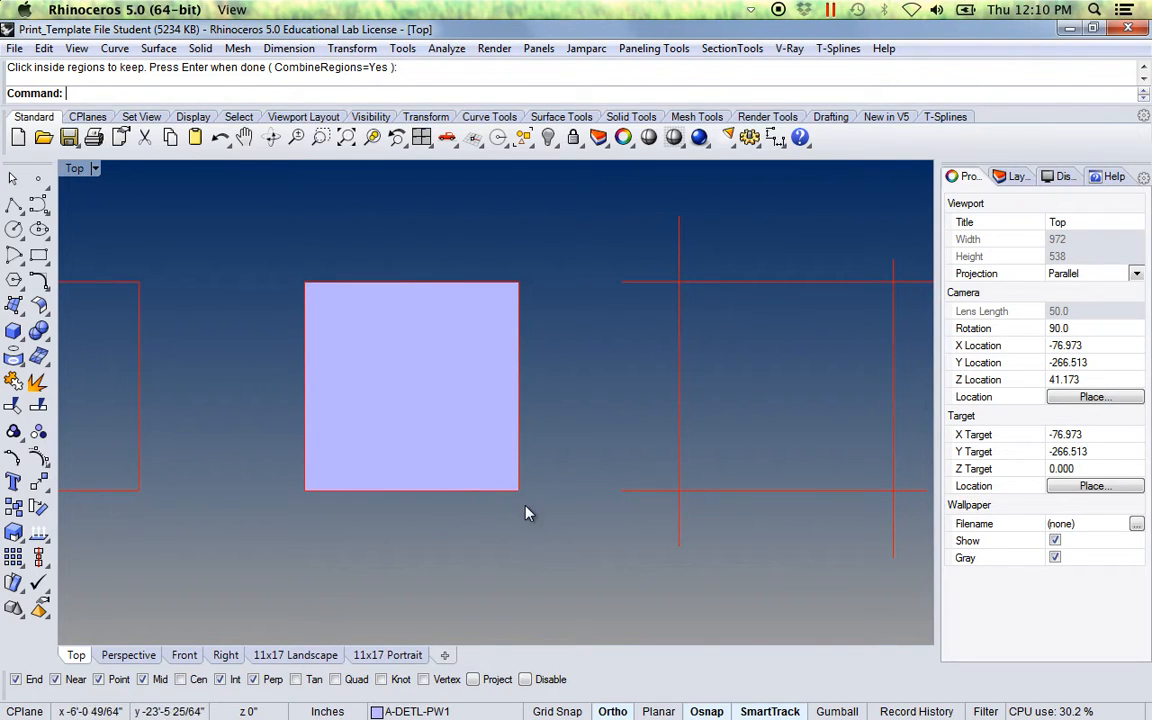
pyautogui.moveTo(760, 449); pyautogui.dragTo(687, 463, button='right')
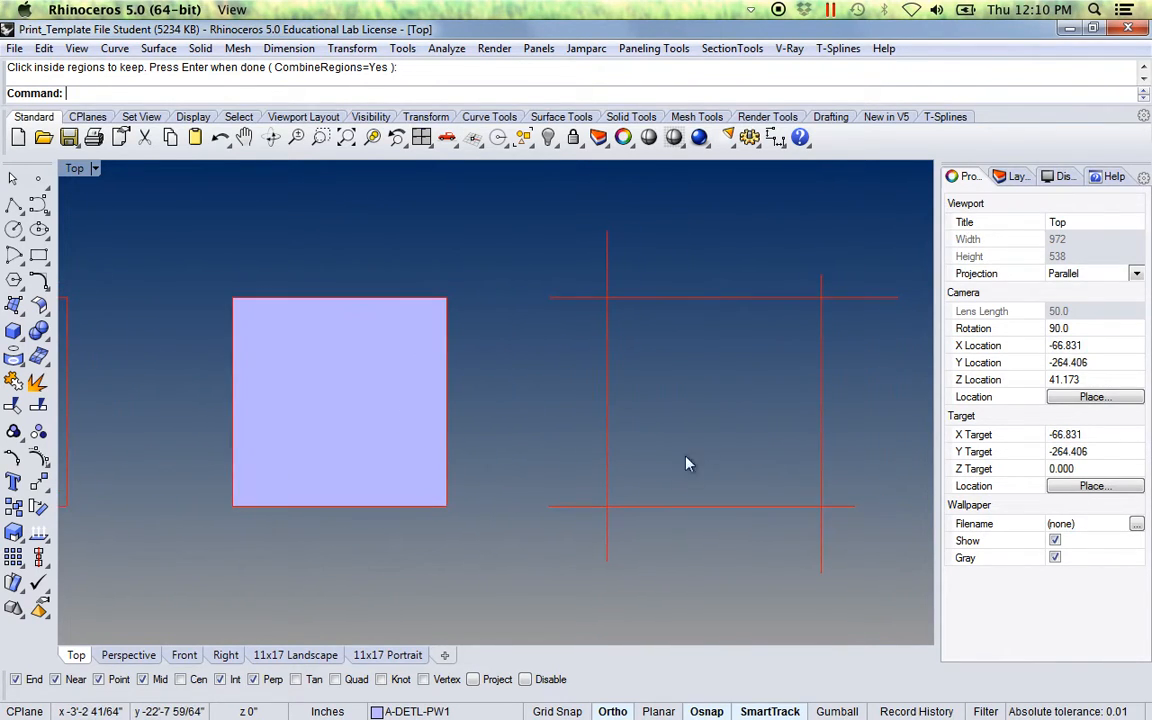
pyautogui.click(383, 458)
pyautogui.click(522, 470)
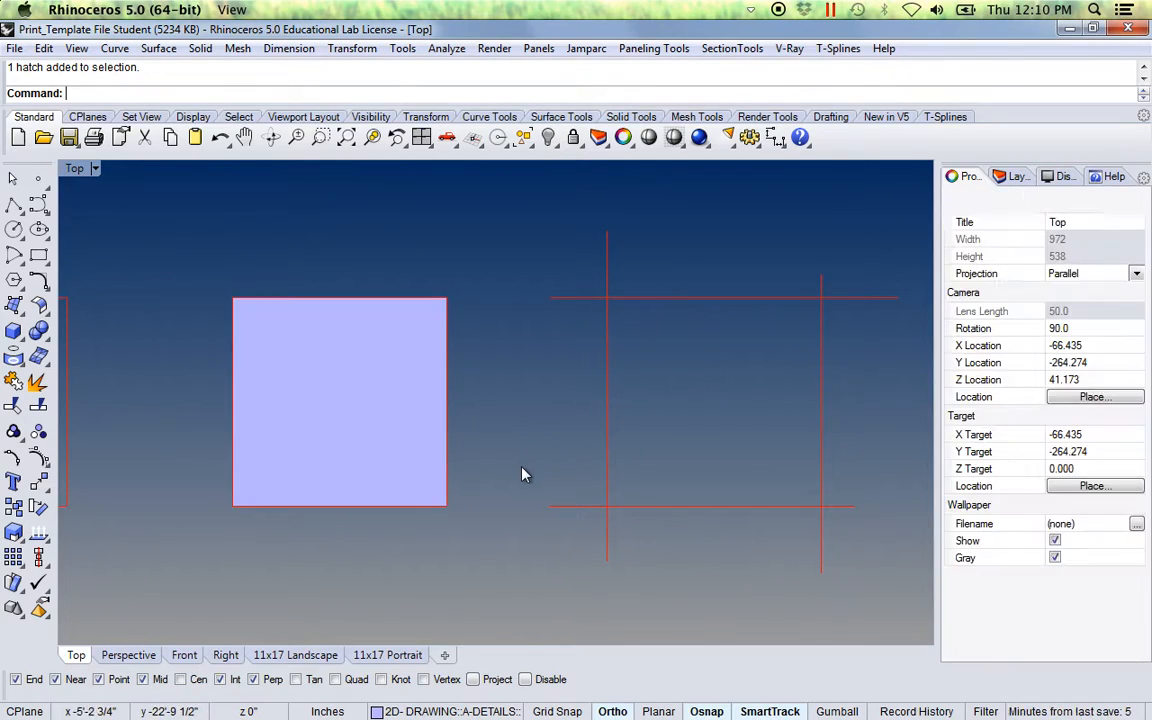
# Step: Fill the square region enclosed by the four overlapping, crossing lines with a Solid boundary hatch
pyautogui.moveTo(686, 446); pyautogui.dragTo(611, 433, button='right')
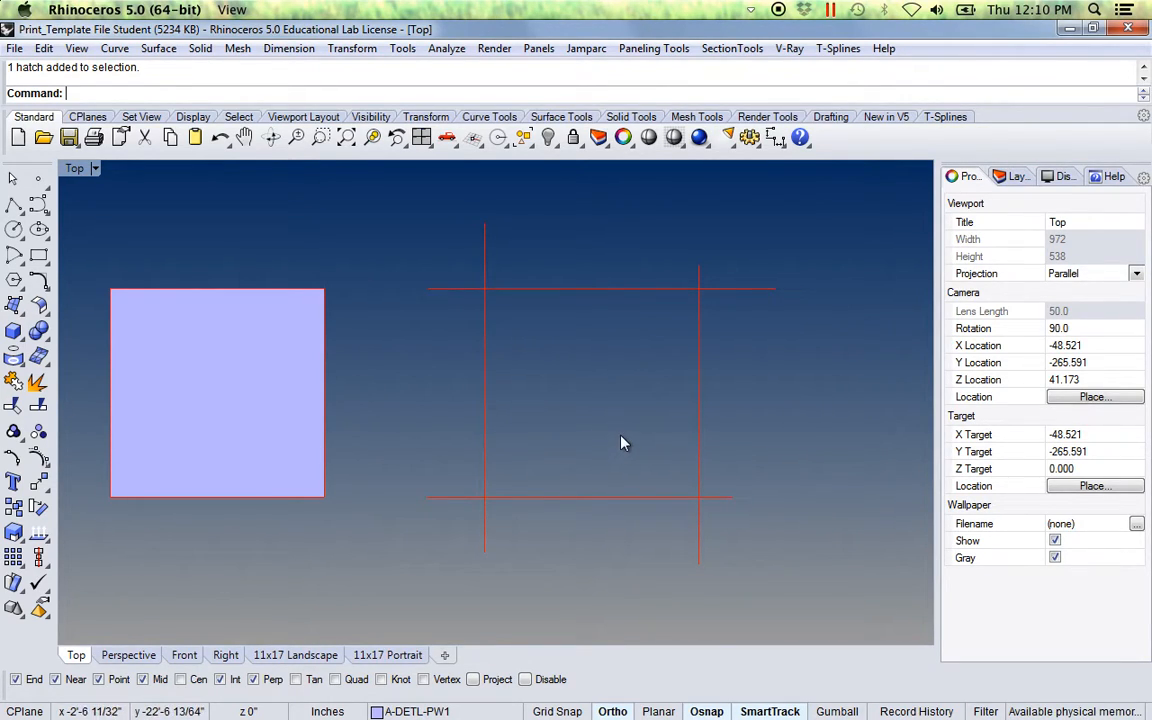
pyautogui.moveTo(633, 406); pyautogui.dragTo(494, 398, button='right')
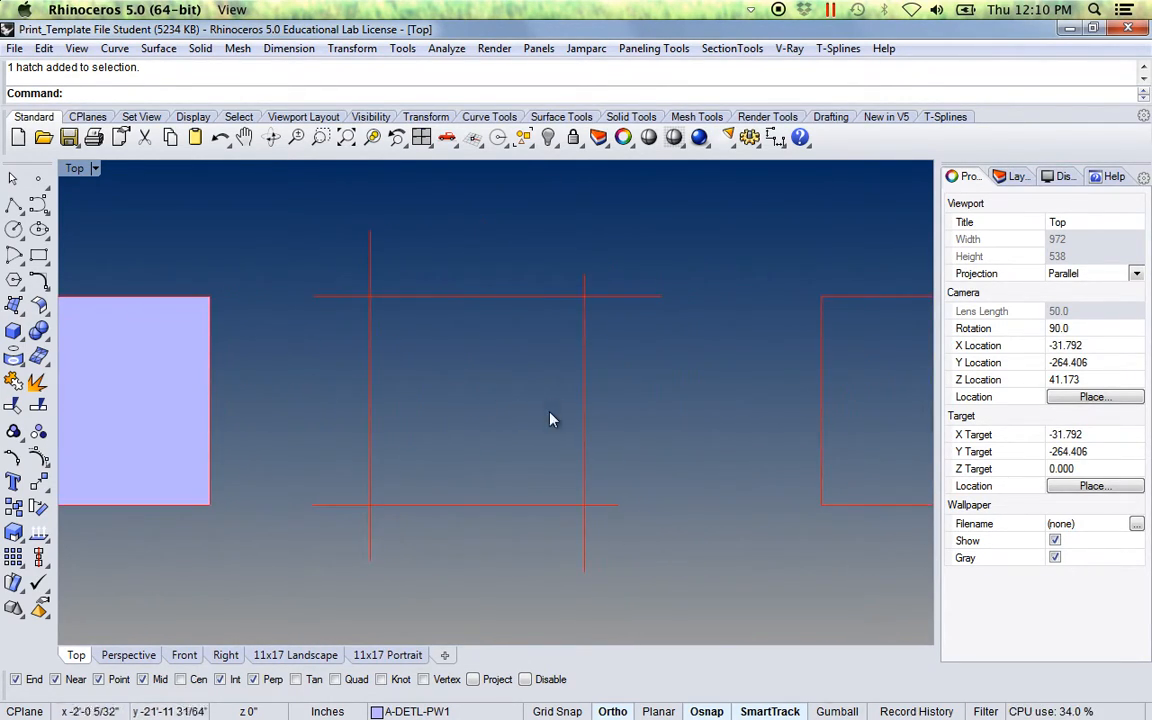
pyautogui.rightClick(655, 458)
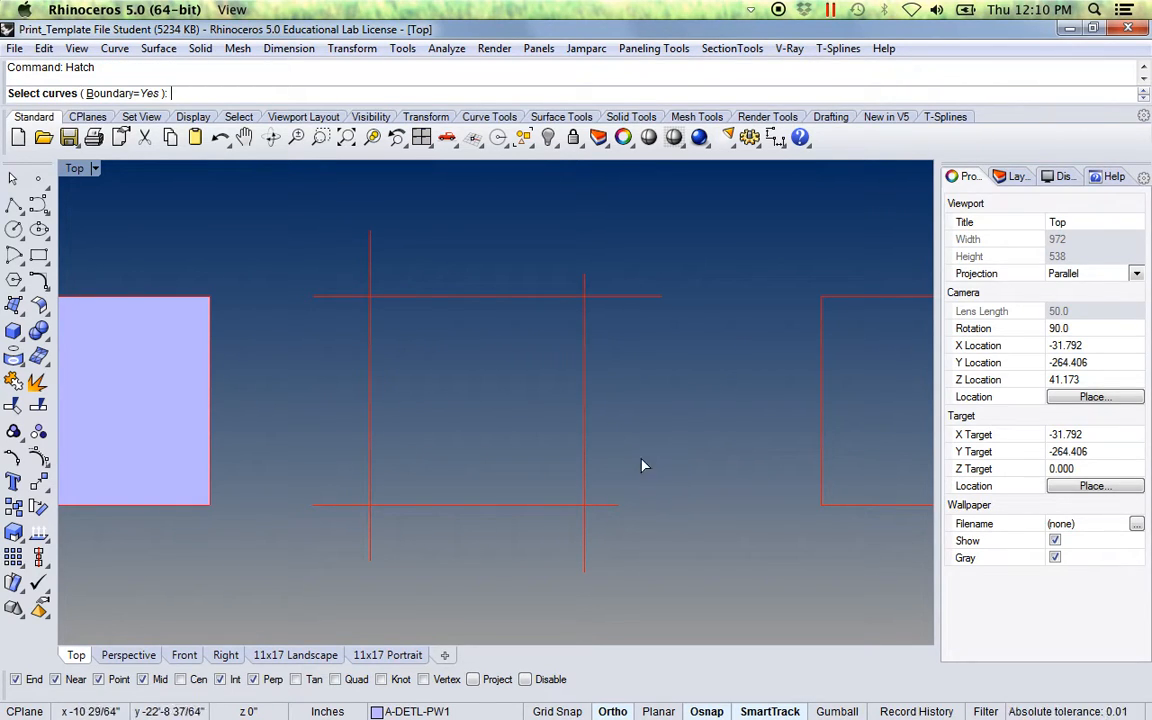
pyautogui.click(584, 452)
pyautogui.moveTo(360, 408); pyautogui.dragTo(358, 406)
pyautogui.moveTo(499, 326); pyautogui.dragTo(451, 267)
pyautogui.rightClick(482, 403)
pyautogui.click(462, 410)
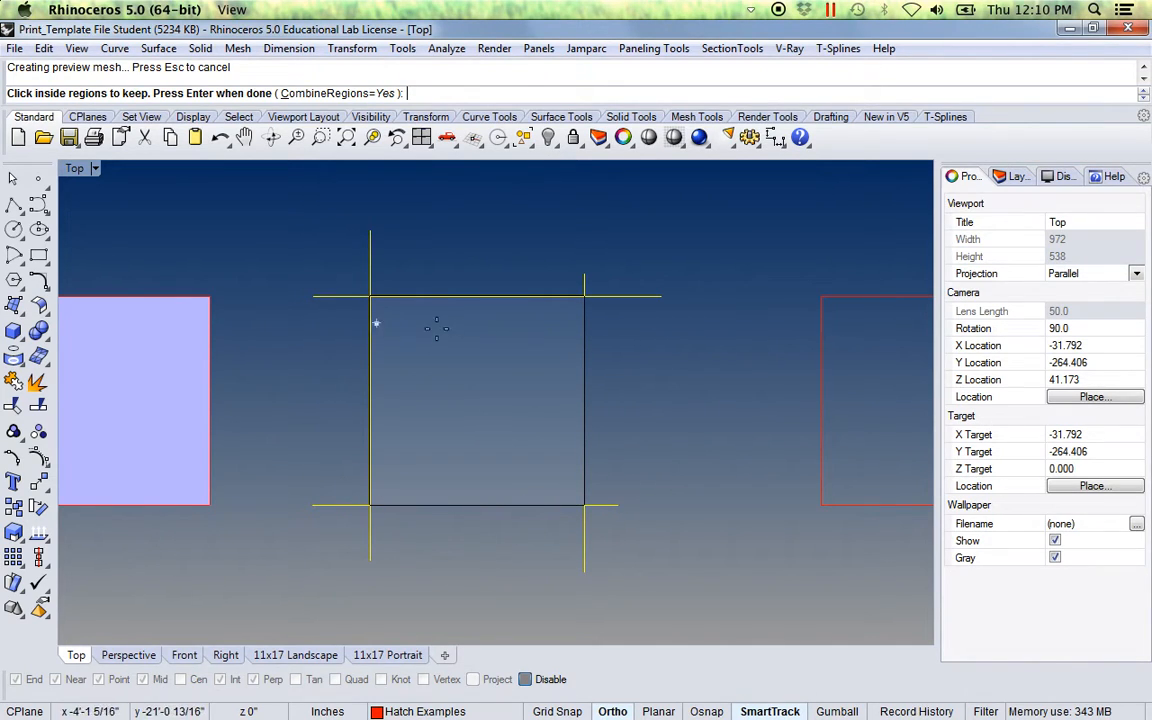
pyautogui.rightClick(486, 409)
pyautogui.click(595, 561)
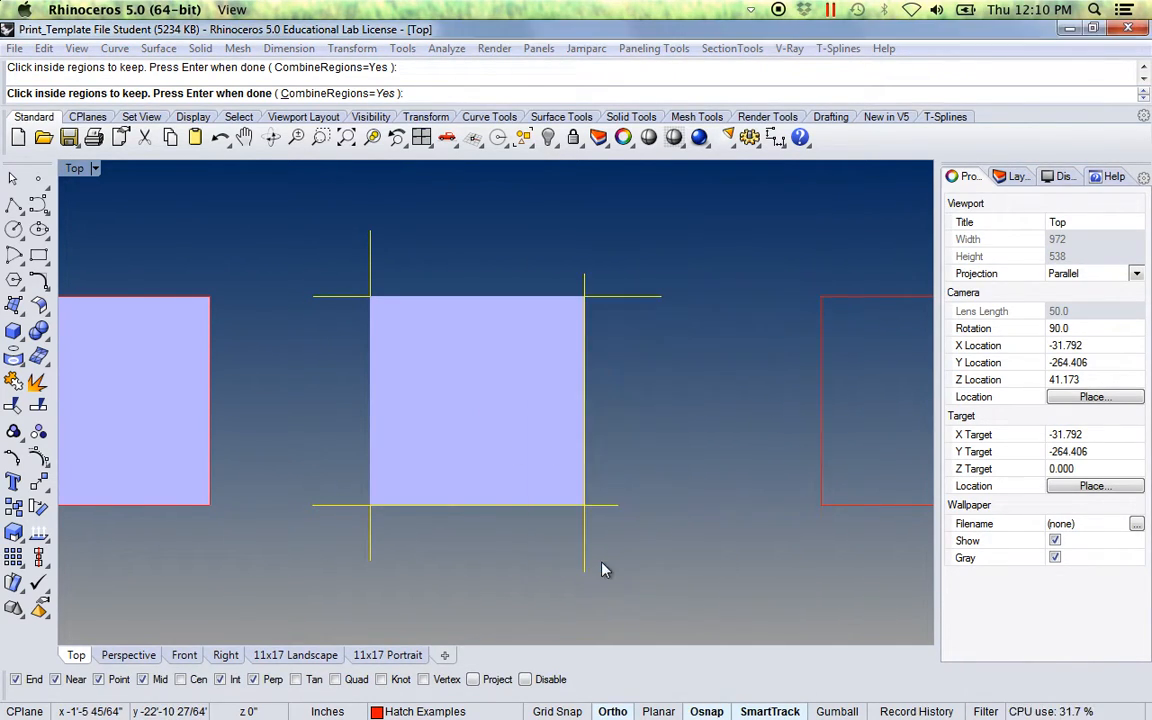
# Step: Try to create a boundary hatch inside the fourth square from its separate lines
pyautogui.moveTo(741, 510); pyautogui.dragTo(457, 519, button='right')
pyautogui.moveTo(592, 492); pyautogui.dragTo(463, 486, button='right')
pyautogui.rightClick(460, 487)
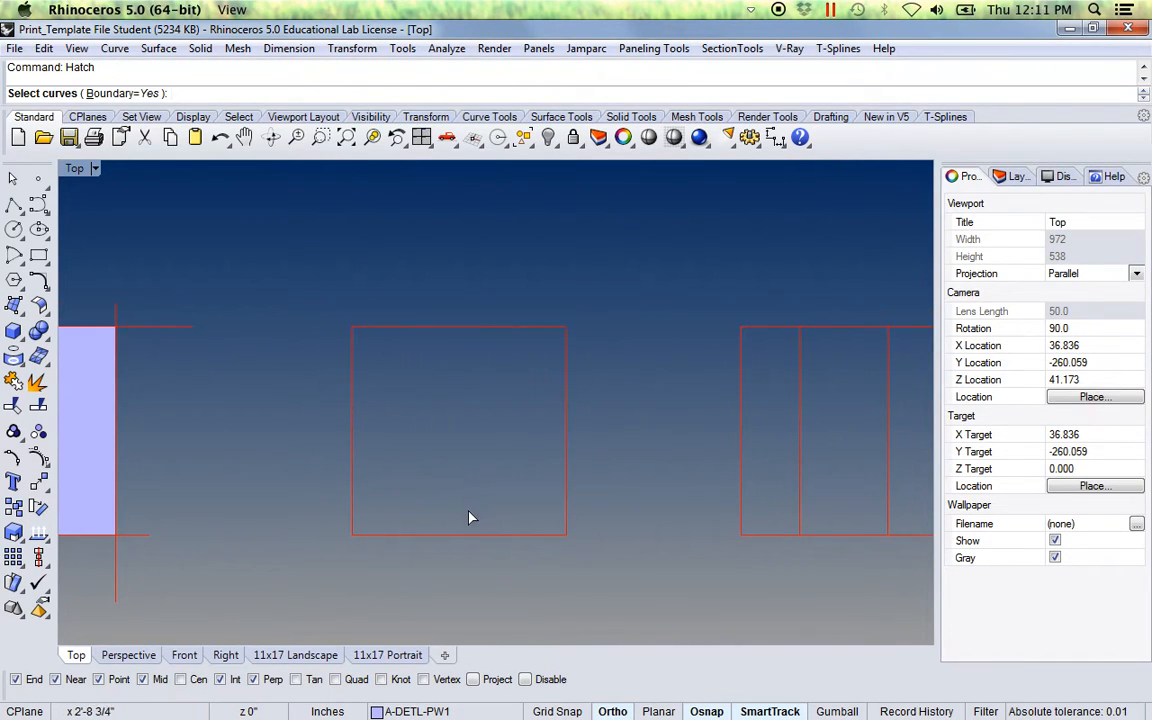
pyautogui.click(352, 470)
pyautogui.moveTo(597, 310); pyautogui.dragTo(457, 447)
pyautogui.rightClick(457, 447)
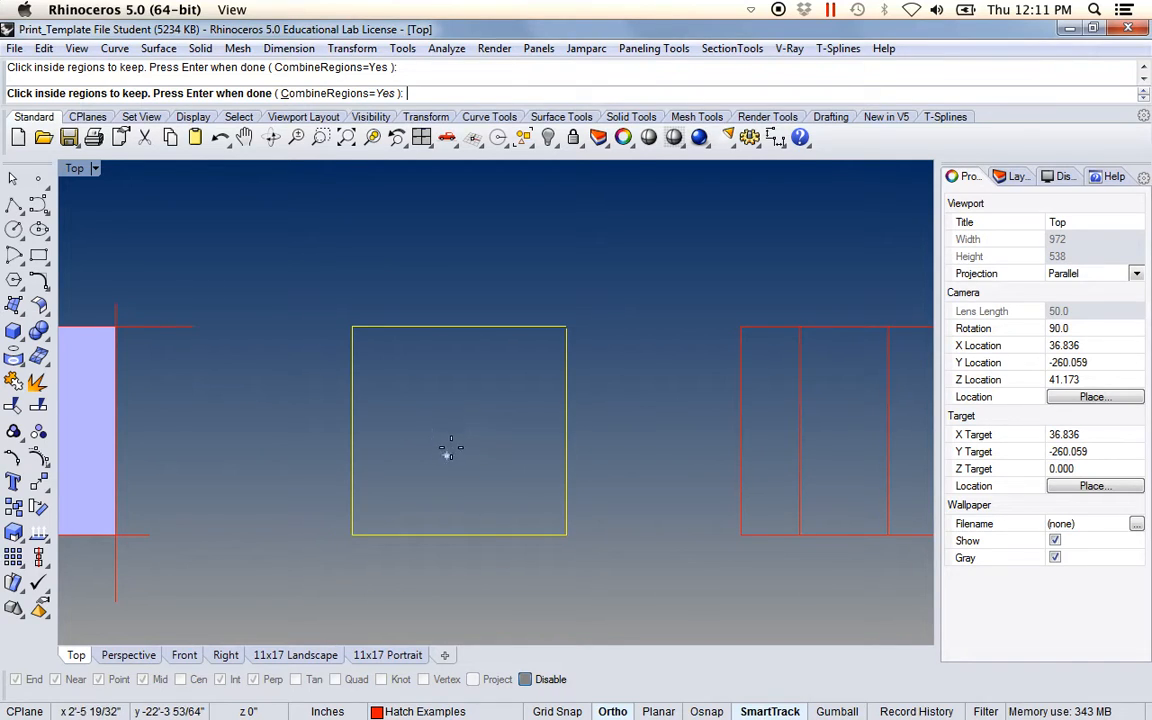
pyautogui.press('Return')
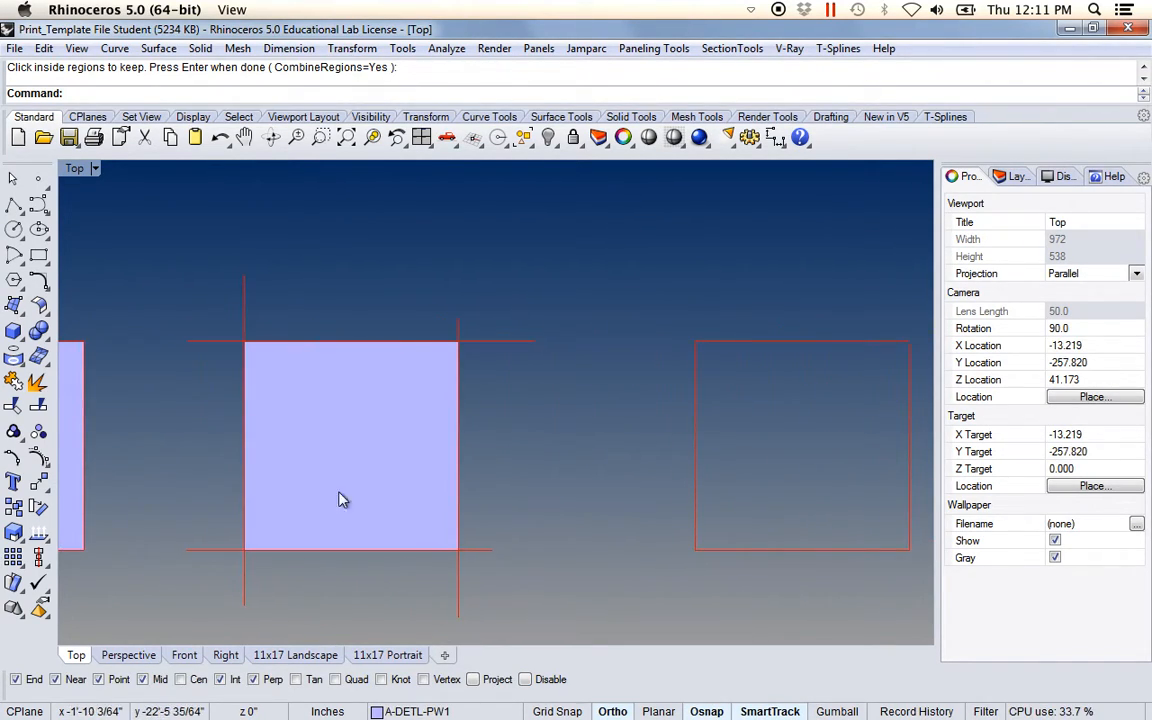
# Step: Delete the solid hatch inside the four crossing lines, keeping the lines themselves
pyautogui.scroll(2, 325, 458)
pyautogui.moveTo(293, 460); pyautogui.dragTo(354, 421, button='right')
pyautogui.click(409, 424)
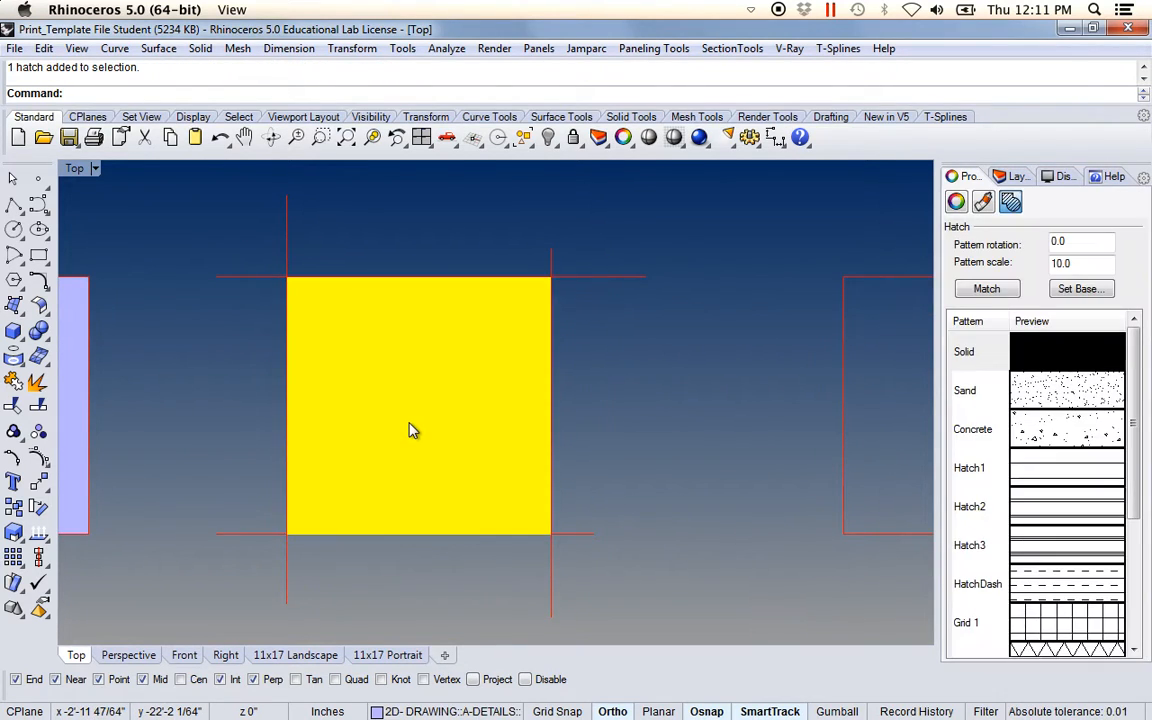
pyautogui.press('Delete')
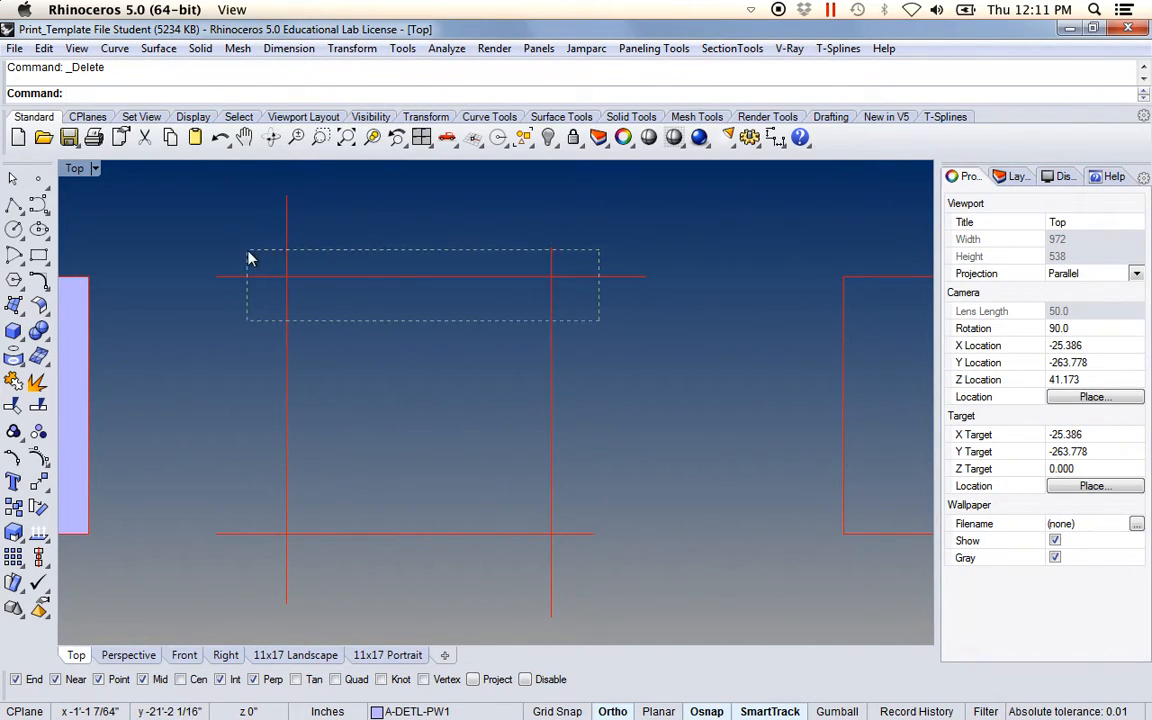
pyautogui.moveTo(250, 258); pyautogui.dragTo(251, 259)
pyautogui.press('Escape')
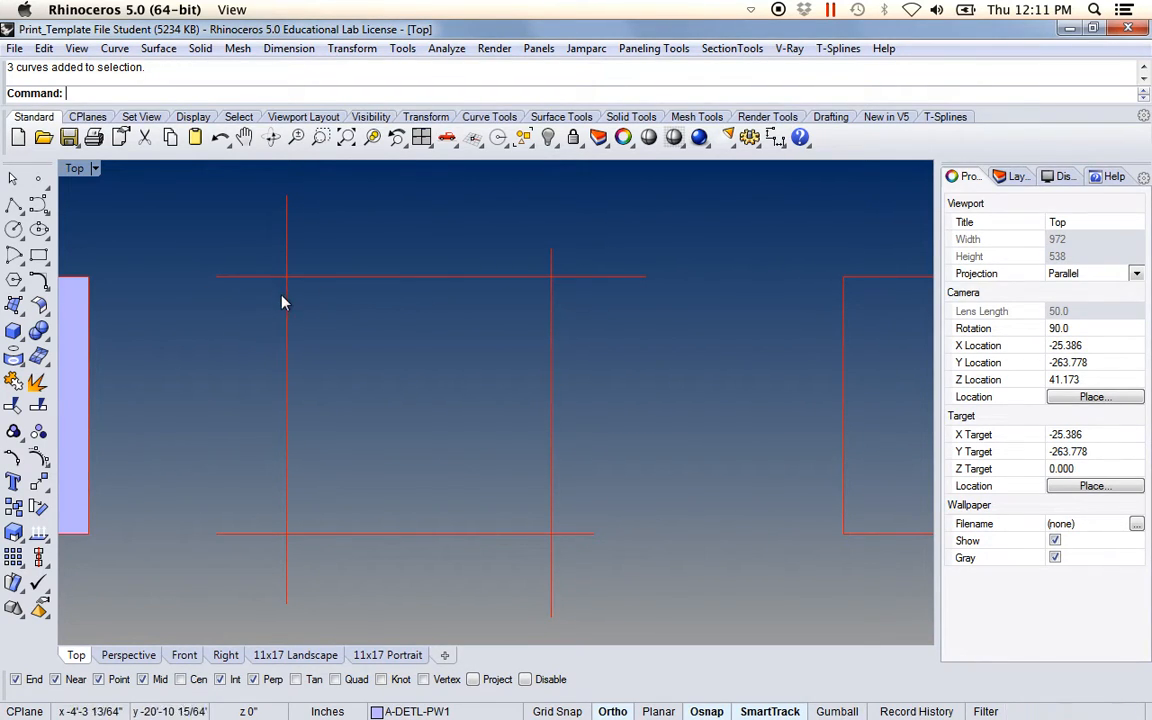
# Step: Inspect the corners of the fourth square up close for gaps between its boundary lines
pyautogui.moveTo(710, 524); pyautogui.dragTo(394, 494, button='right')
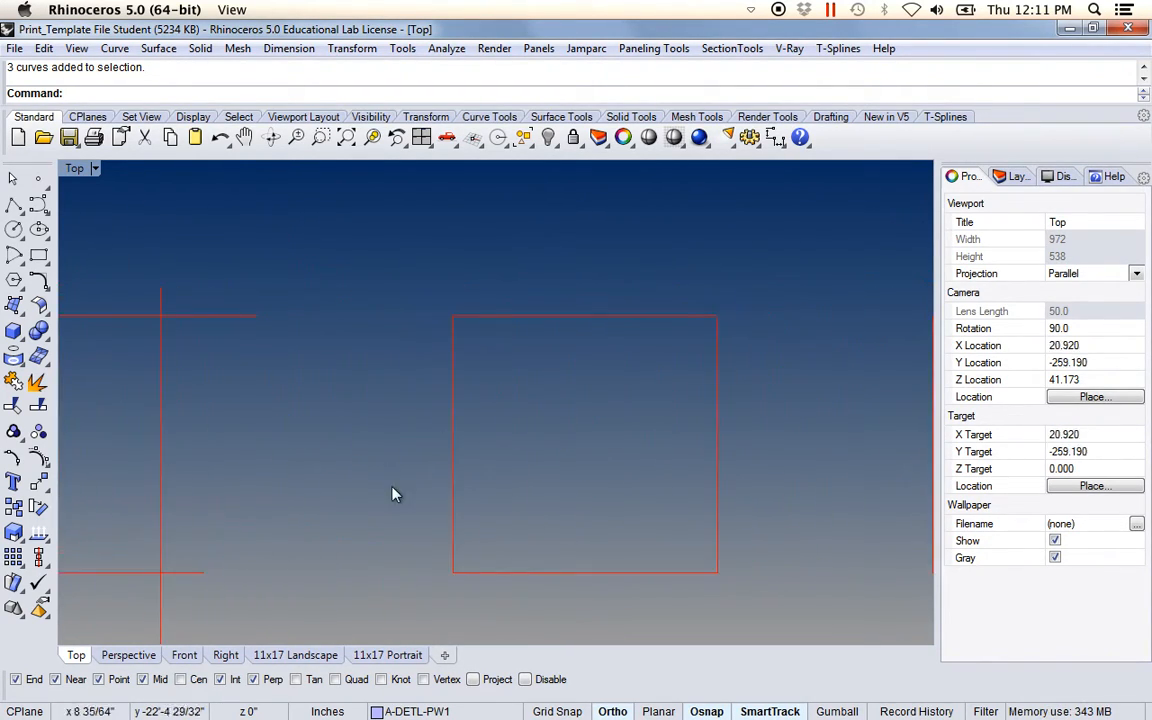
pyautogui.moveTo(680, 430); pyautogui.dragTo(468, 424, button='right')
pyautogui.scroll(3, 478, 298)
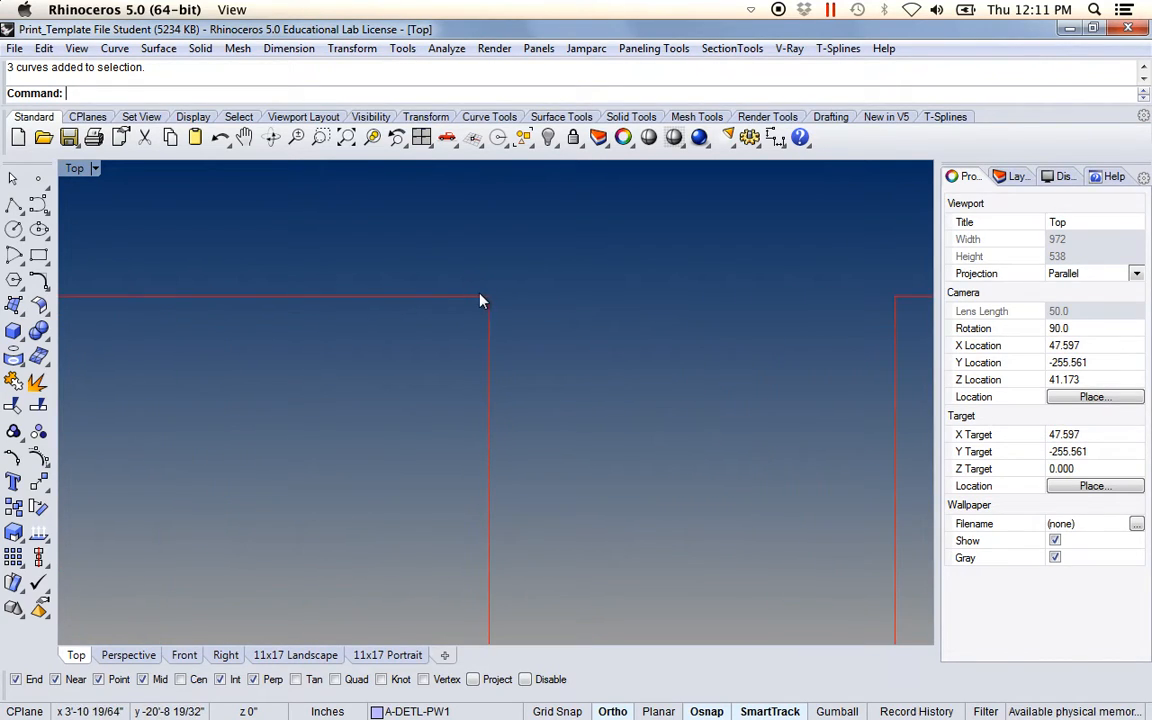
pyautogui.scroll(2, 489, 305)
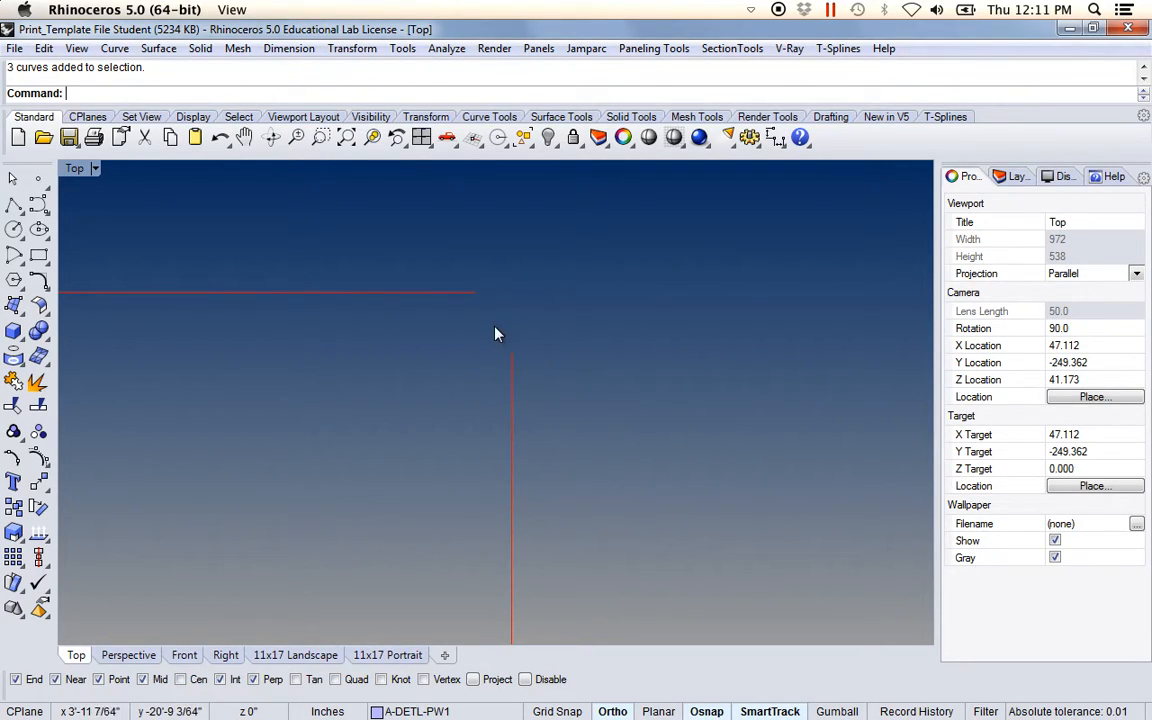
pyautogui.scroll(-15, 457, 385)
pyautogui.moveTo(429, 446); pyautogui.dragTo(560, 363, button='right')
pyautogui.scroll(-3, 496, 450)
pyautogui.moveTo(496, 450); pyautogui.dragTo(496, 369, button='right')
# Step: Draw a short diagonal polyline across the fourth square's upper-right corner, joining the end of the top line to the end of the right line
pyautogui.scroll(5, 599, 258)
pyautogui.click(13, 204)
pyautogui.click(549, 284)
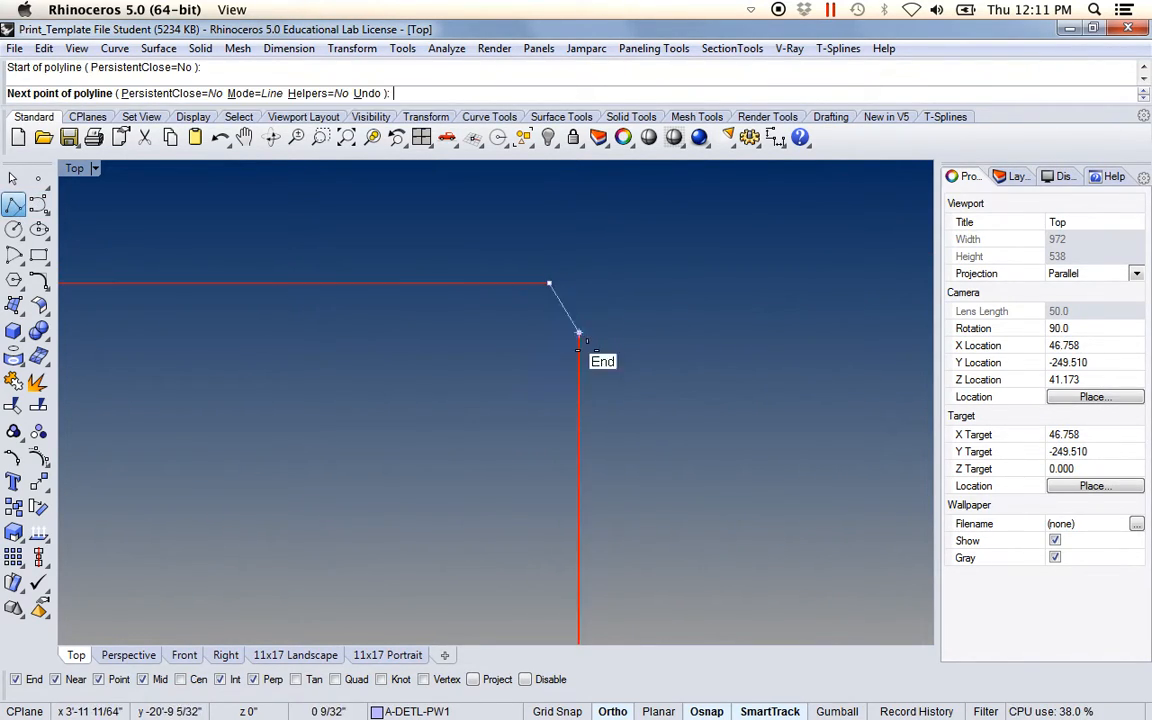
pyautogui.click(579, 333)
pyautogui.press('Return')
pyautogui.scroll(4, 650, 411)
pyautogui.scroll(-3, 650, 413)
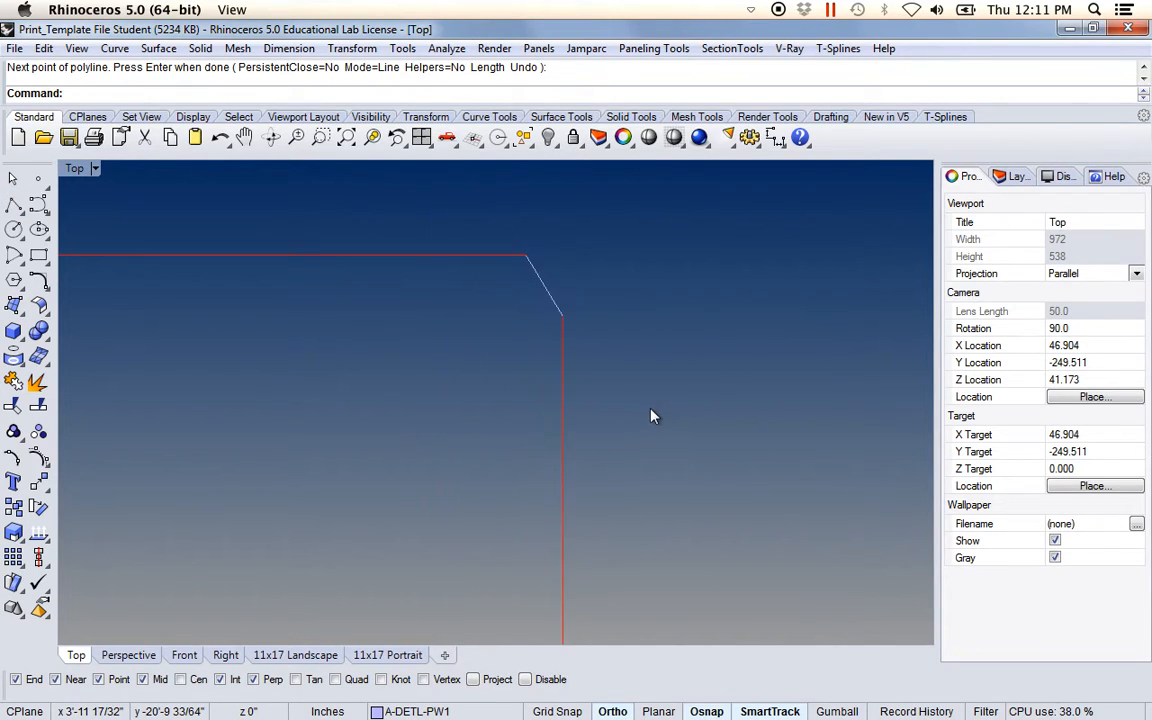
# Step: Create a Solid boundary hatch inside the fourth square, using all its lines including the corner segment
pyautogui.scroll(-5, 558, 337)
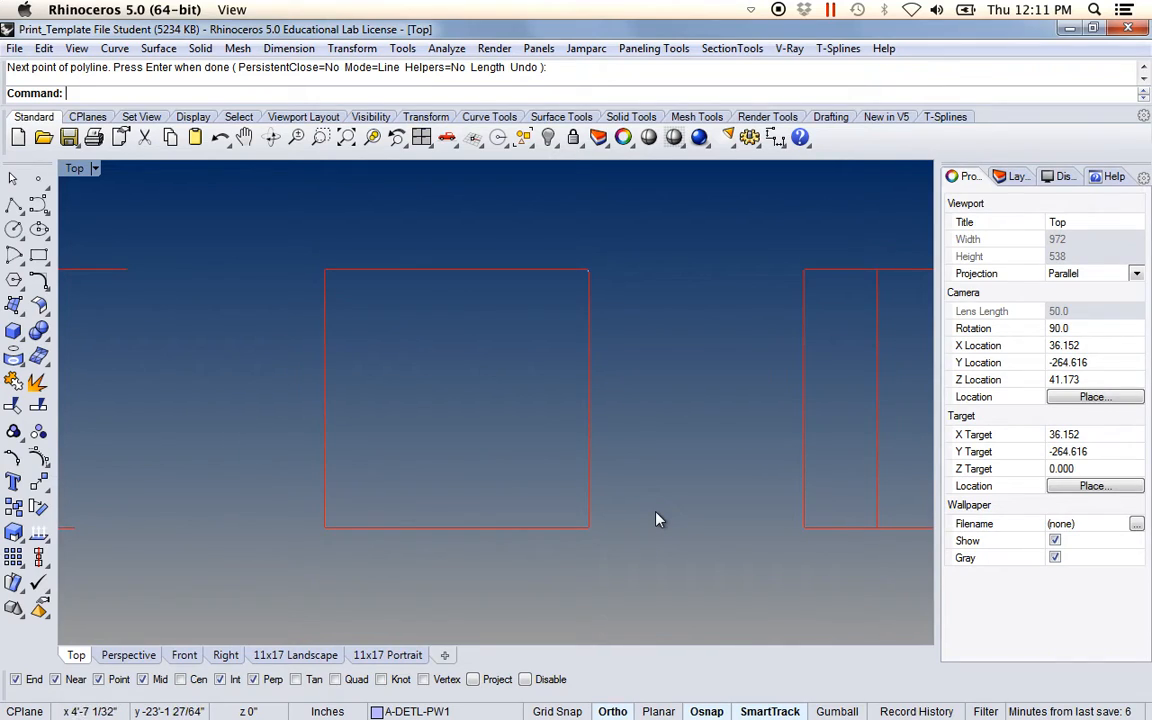
pyautogui.press('BackSpace')
pyautogui.write('Hatch')
pyautogui.press('Return')
pyautogui.click(325, 268)
pyautogui.press('Return')
pyautogui.click(466, 406)
pyautogui.press('Return')
pyautogui.press('Return')
# Step: Create separate Solid boundary hatches in the three regions of the first subdivided square, with CombineRegions set to No
pyautogui.moveTo(679, 505); pyautogui.dragTo(447, 461, button='right')
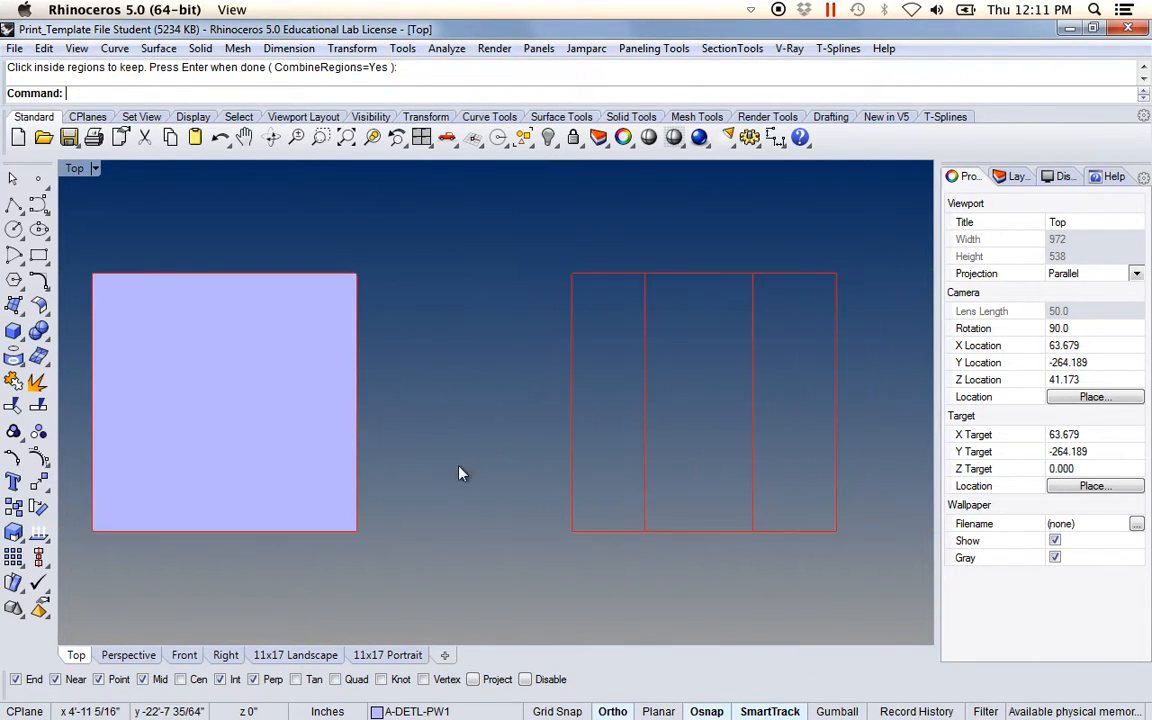
pyautogui.scroll(-3, 460, 494)
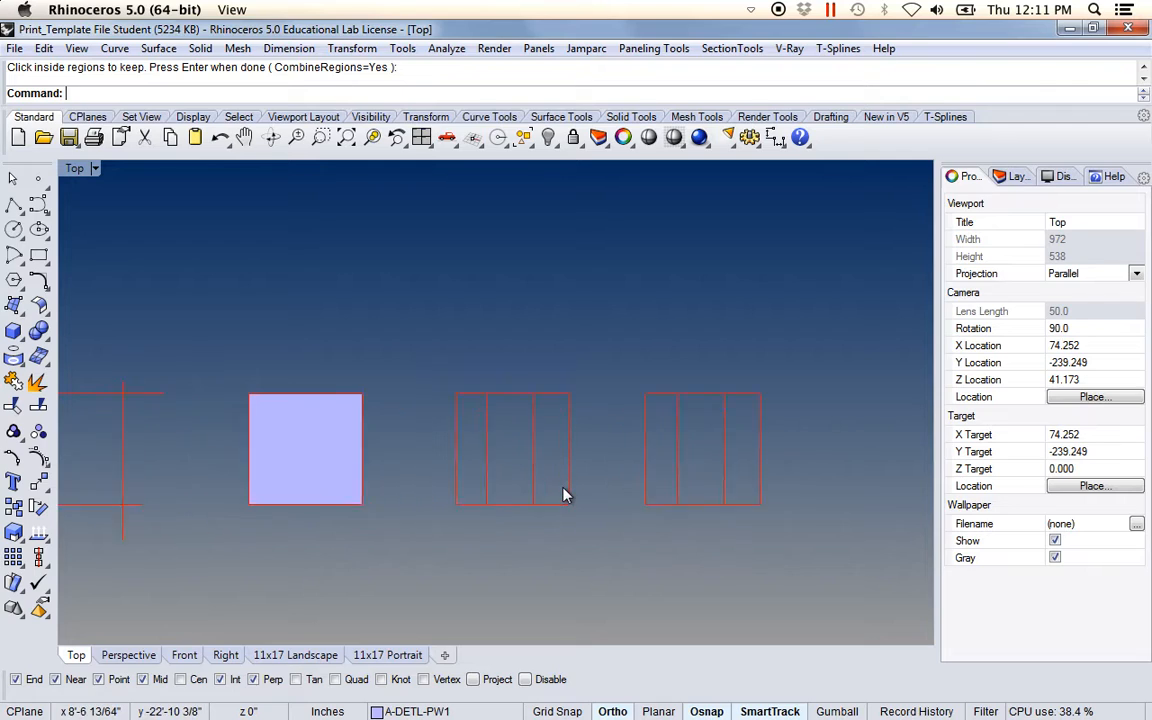
pyautogui.scroll(3, 563, 494)
pyautogui.moveTo(571, 473); pyautogui.dragTo(476, 466, button='right')
pyautogui.scroll(1, 465, 481)
pyautogui.write('Hatch')
pyautogui.press('Return')
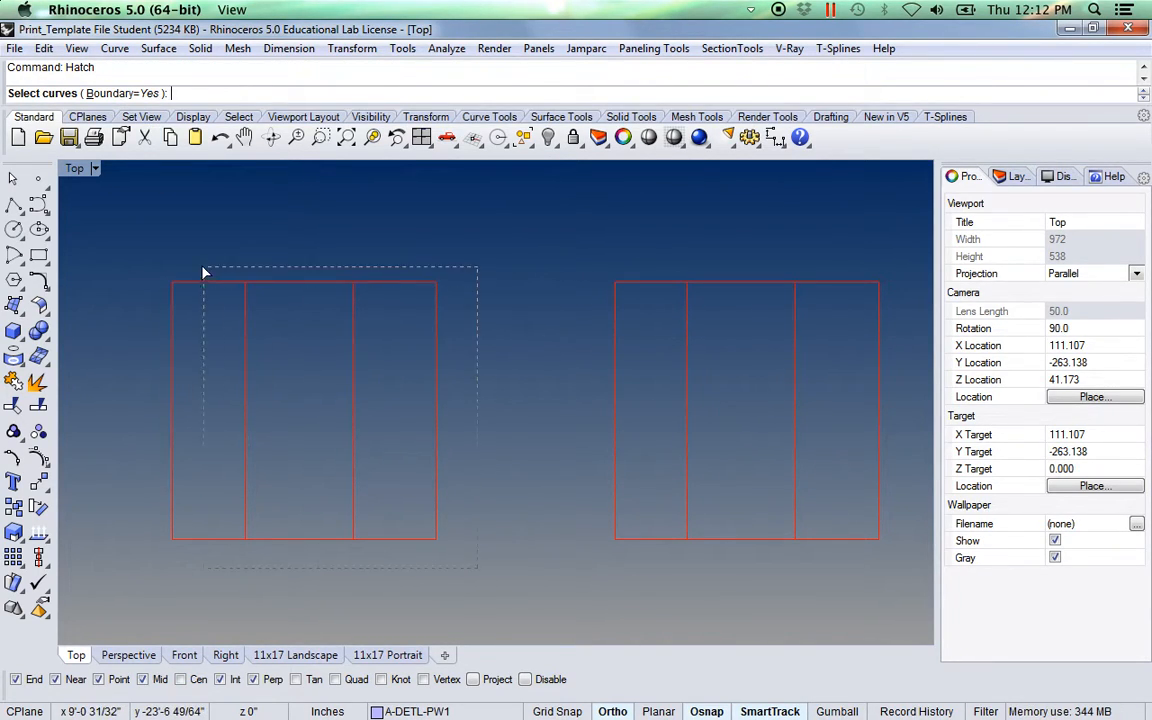
pyautogui.moveTo(205, 272); pyautogui.dragTo(203, 270)
pyautogui.press('Return')
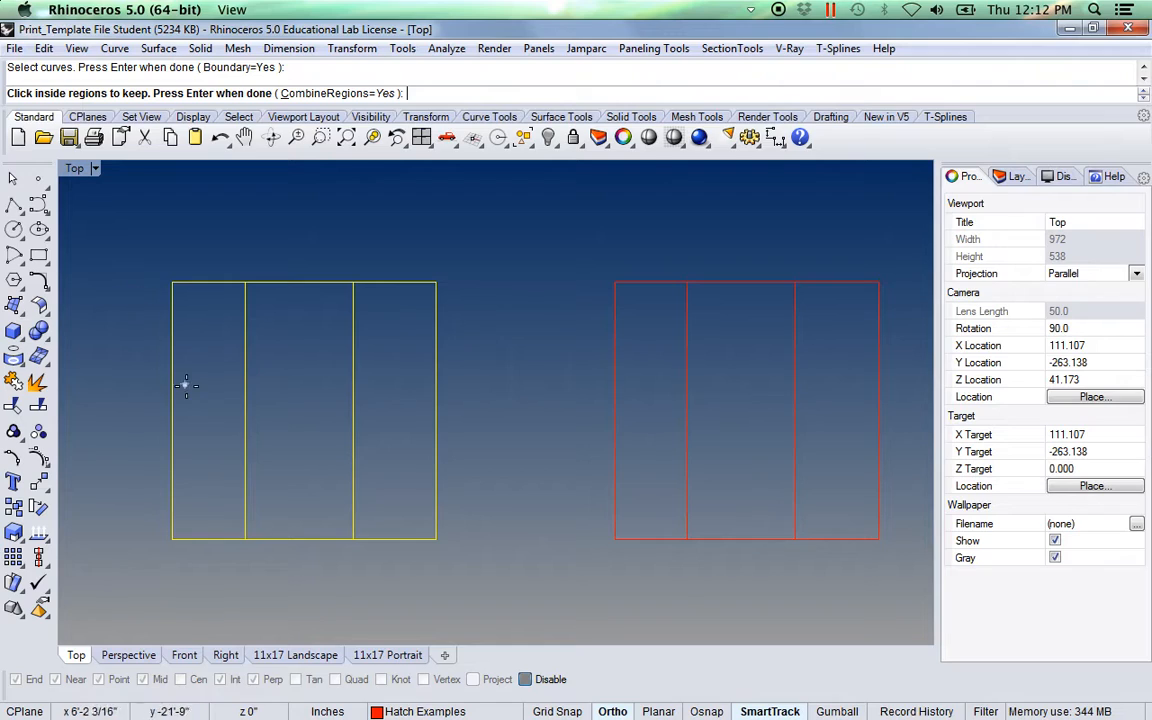
pyautogui.click(338, 94)
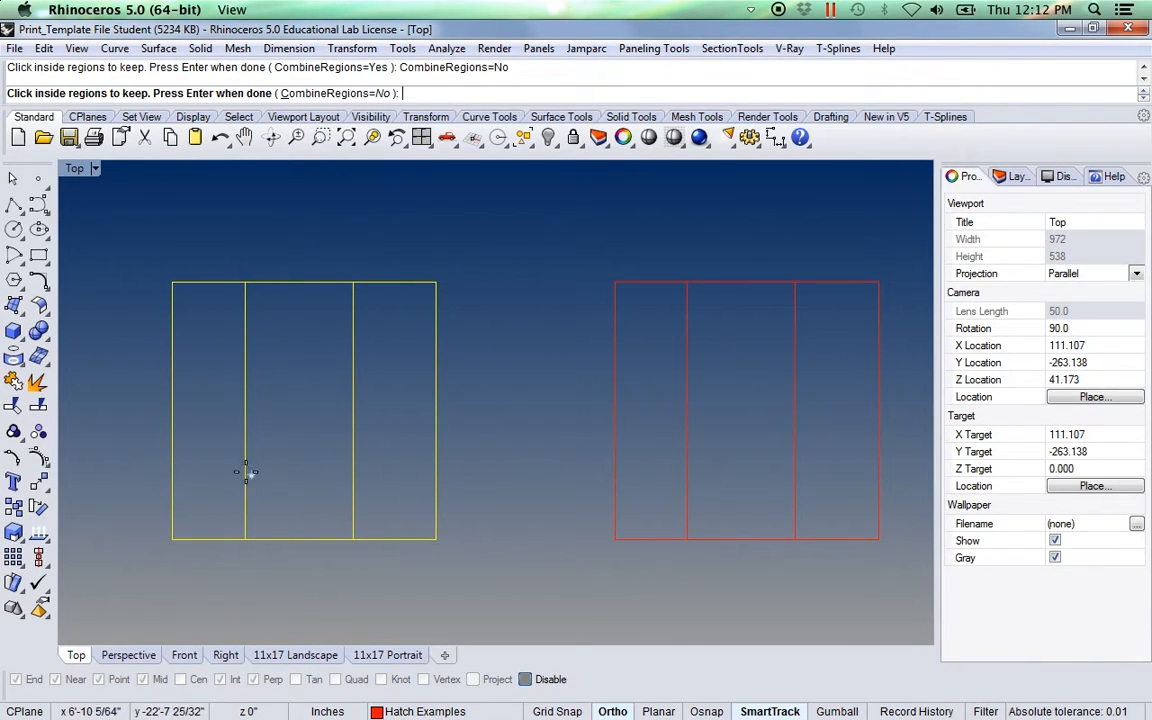
pyautogui.click(215, 437)
pyautogui.click(308, 467)
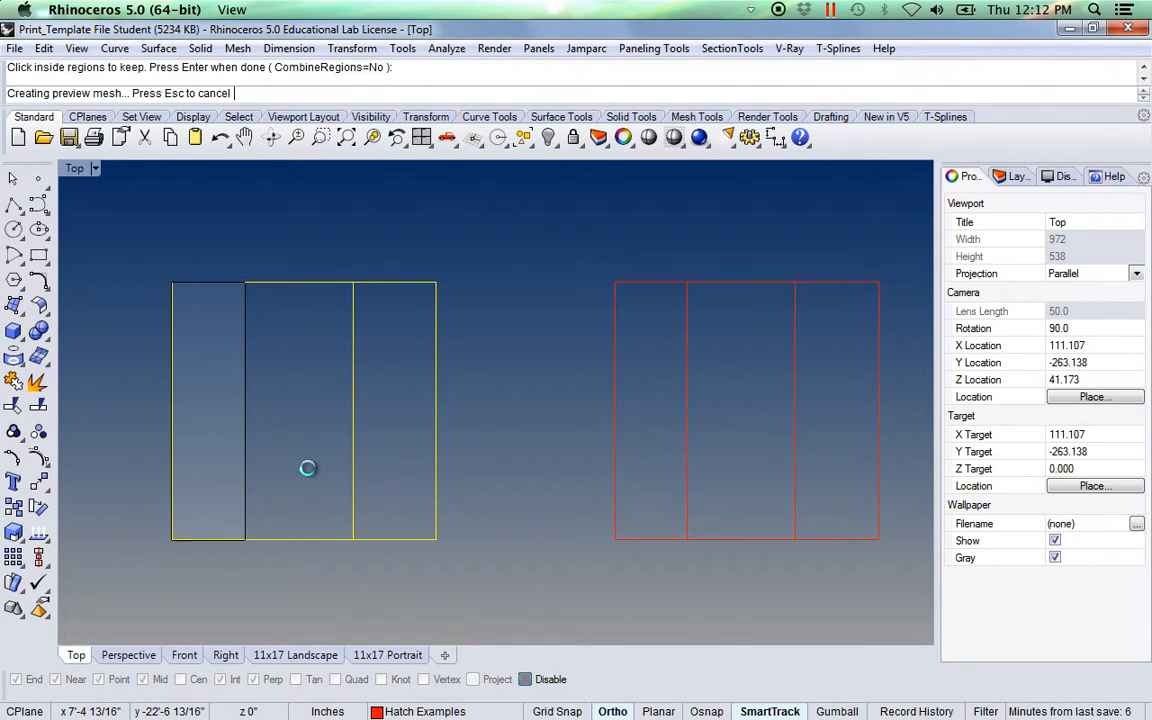
pyautogui.click(385, 463)
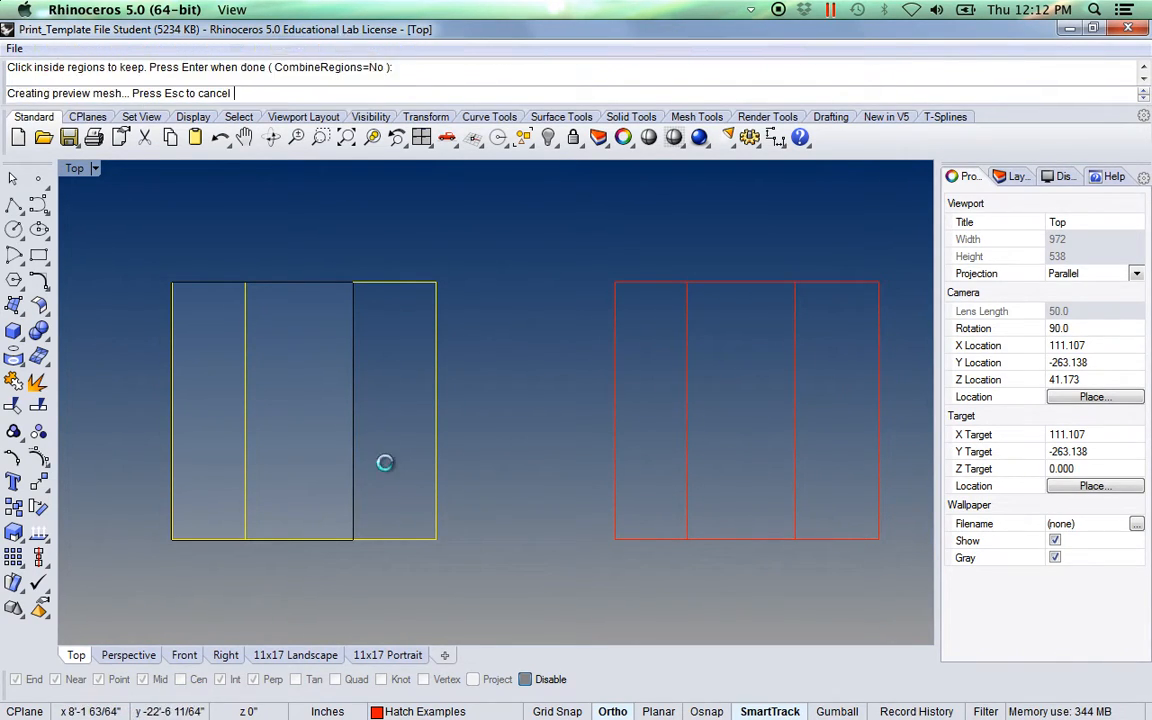
pyautogui.press('Return')
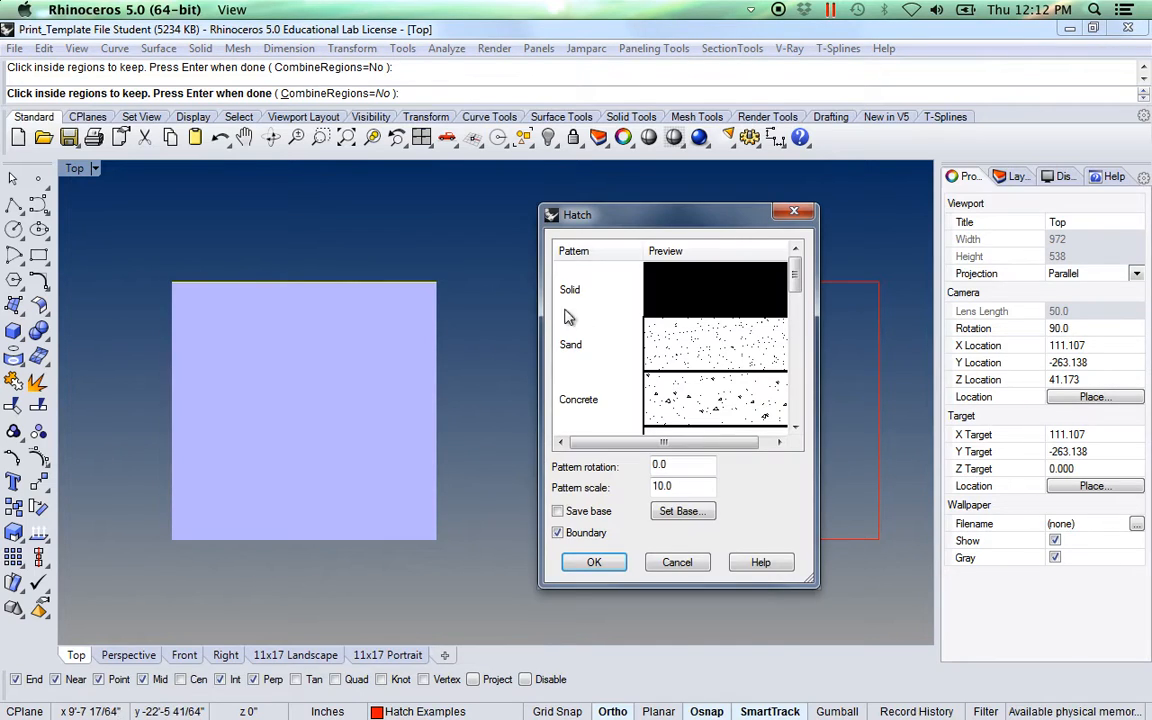
pyautogui.click(606, 566)
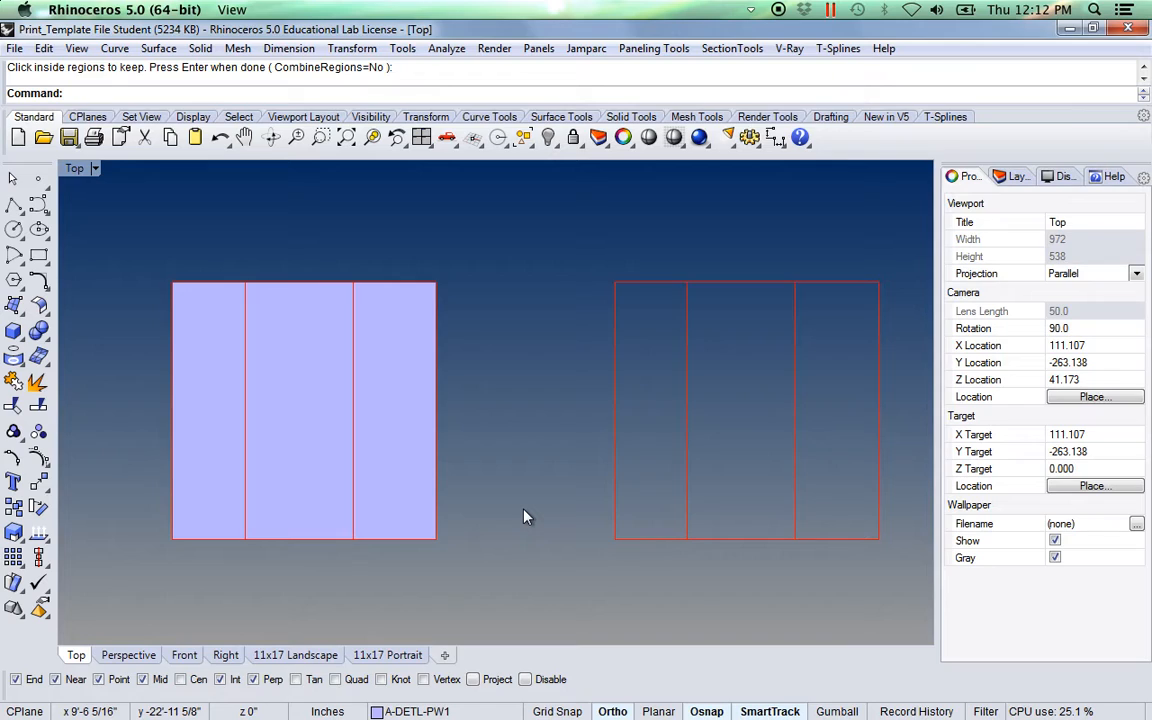
# Step: Hatch the three regions of the second subdivided square as separate Solid boundary hatches, keeping CombineRegions at No
pyautogui.press('Return')
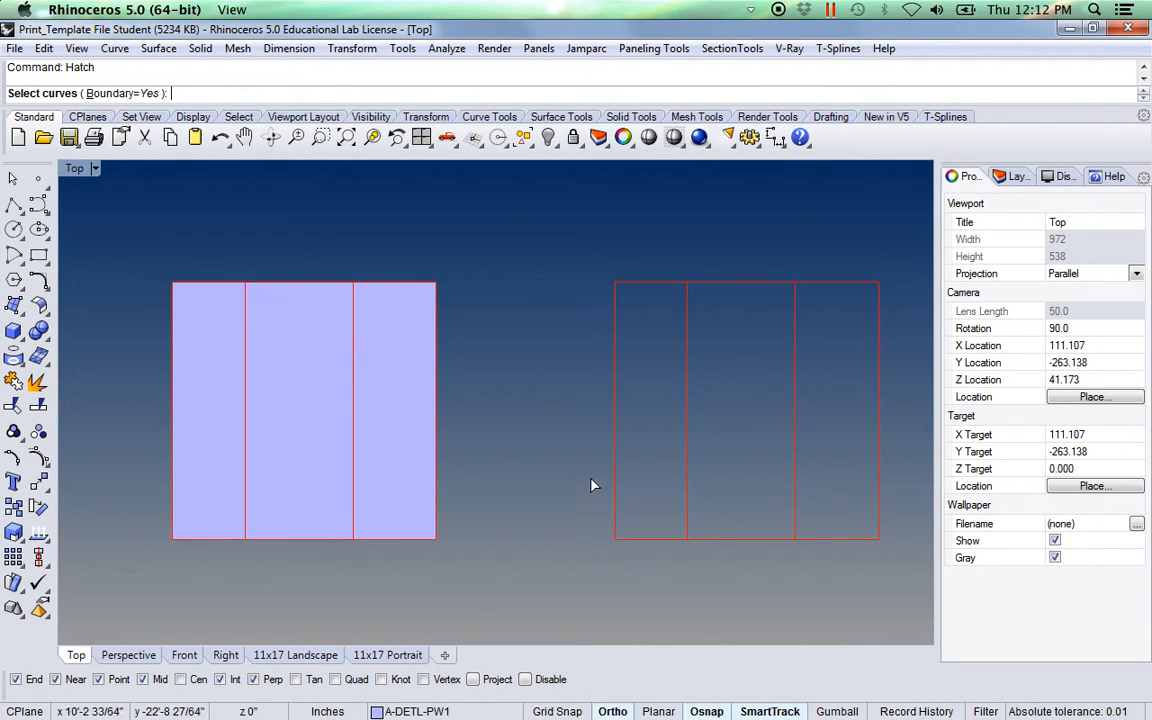
pyautogui.moveTo(707, 442); pyautogui.dragTo(652, 440, button='right')
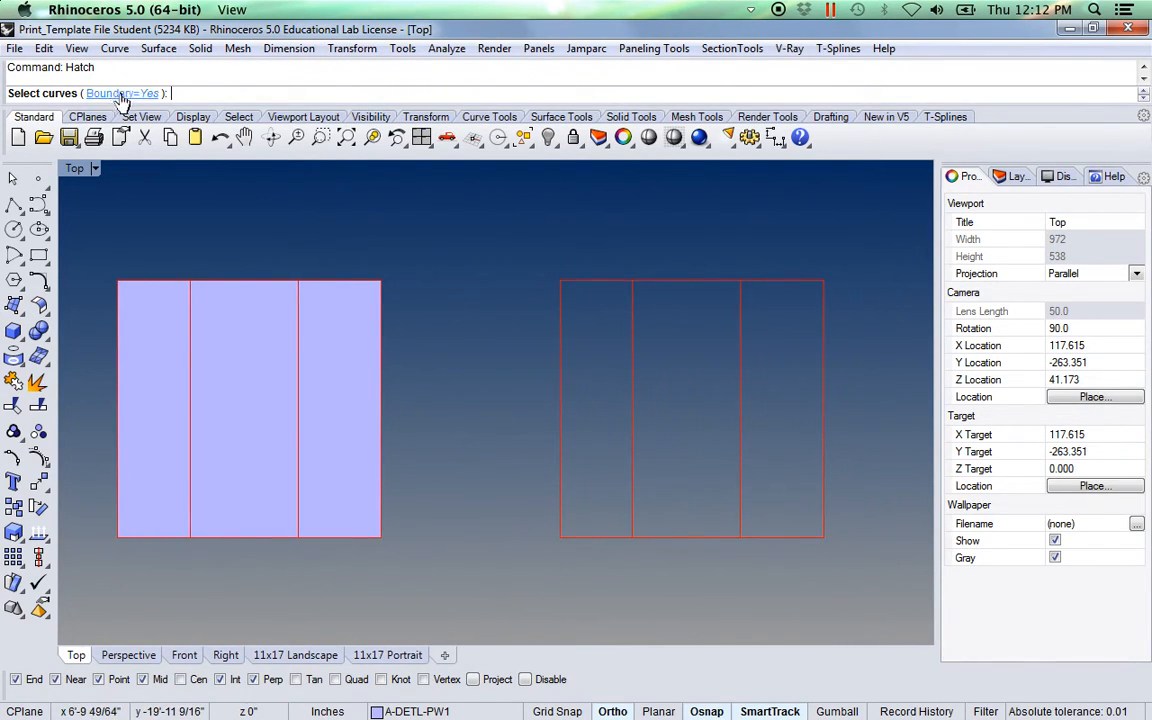
pyautogui.moveTo(529, 248); pyautogui.dragTo(527, 248)
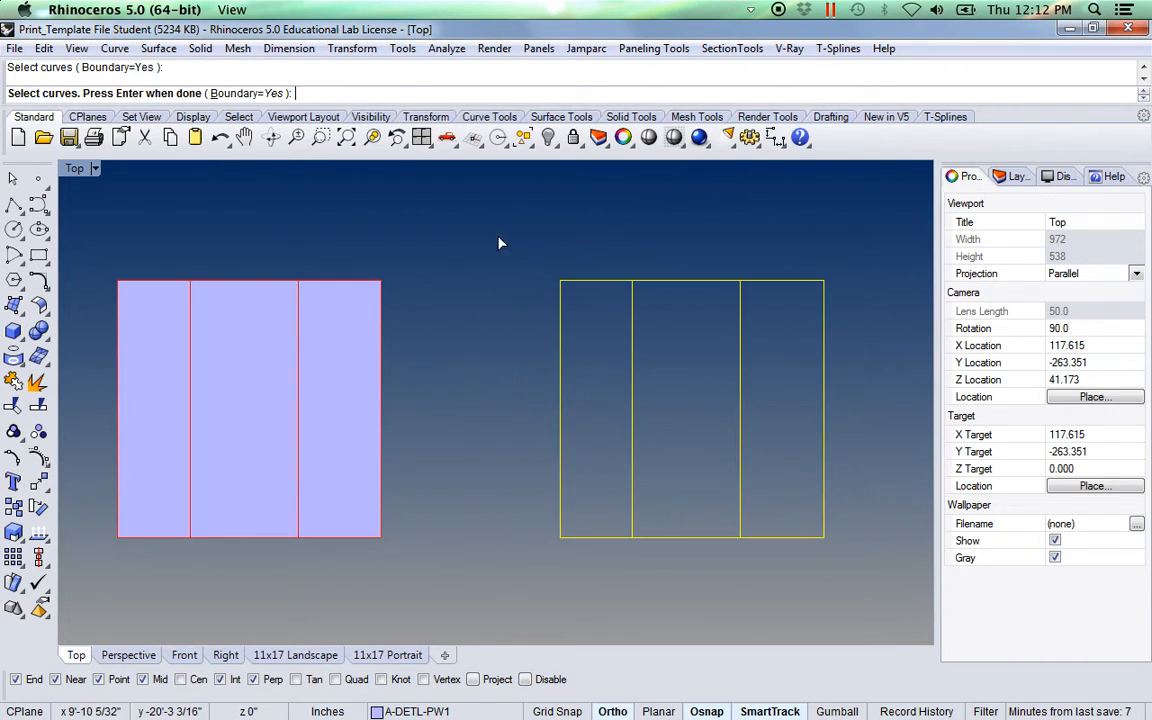
pyautogui.press('Return')
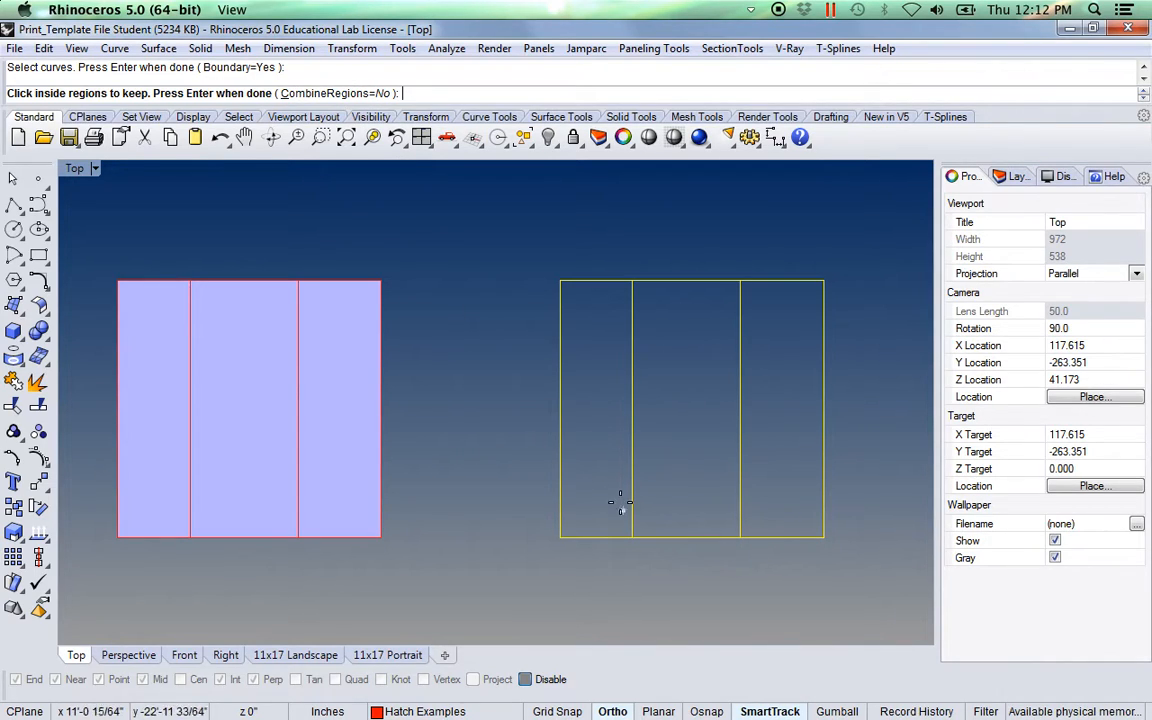
pyautogui.click(601, 470)
pyautogui.click(686, 486)
pyautogui.click(792, 495)
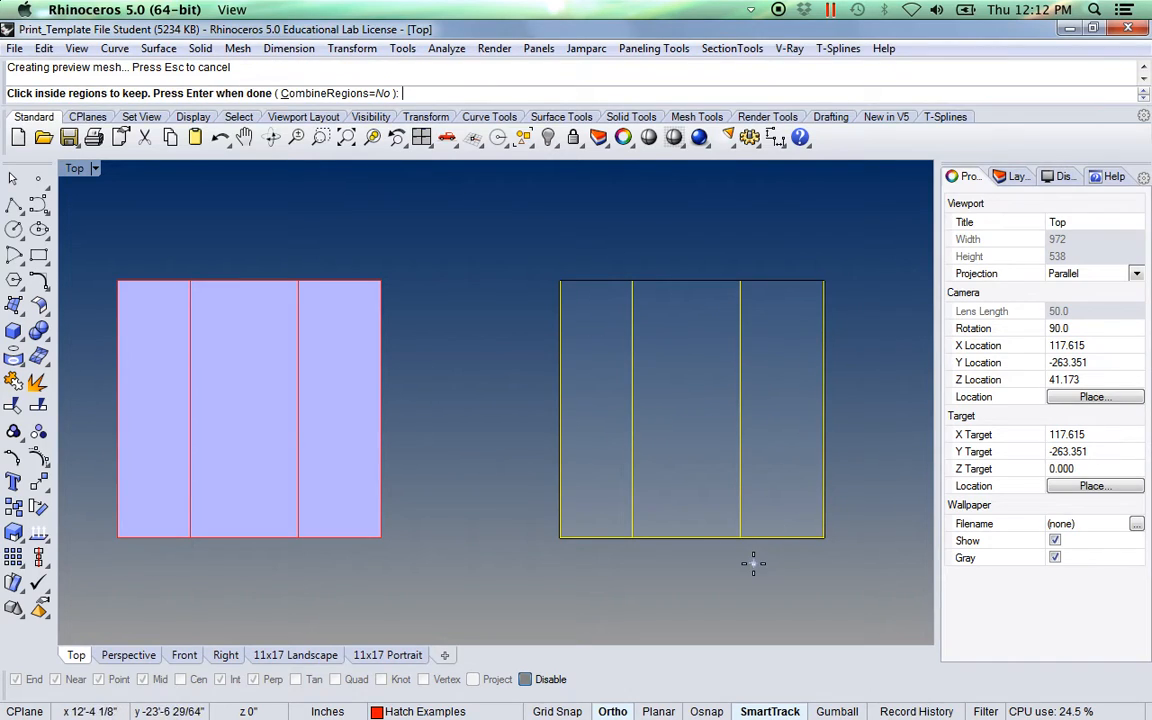
pyautogui.press('Return')
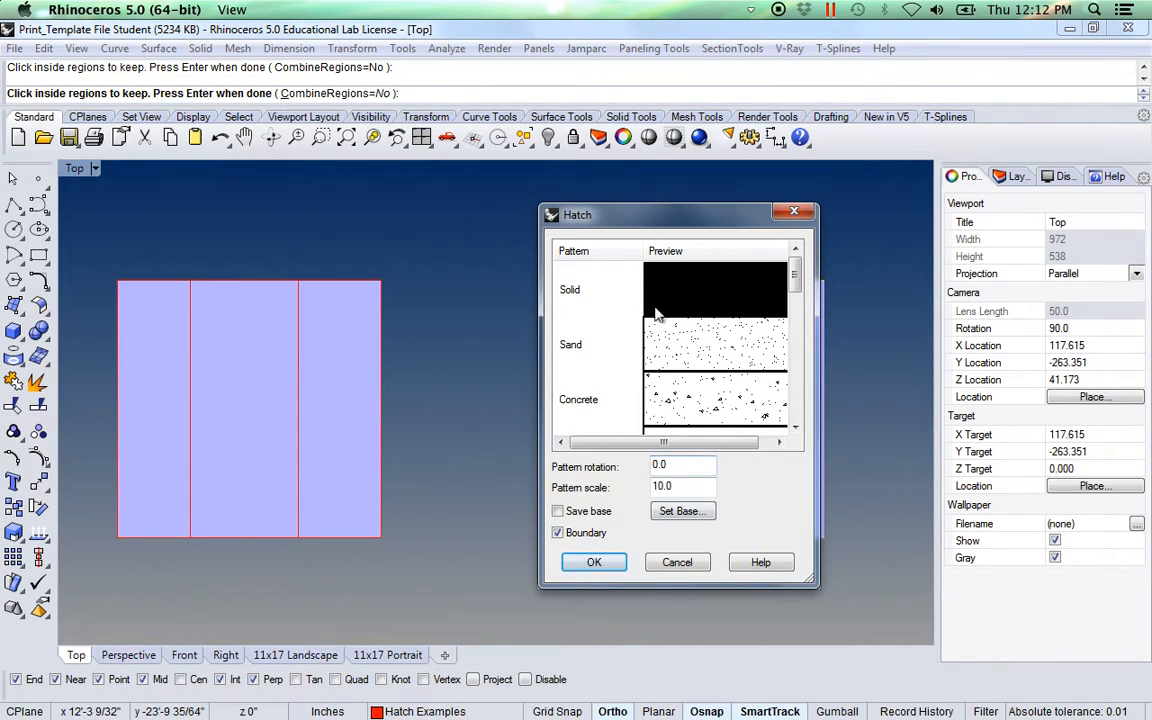
pyautogui.click(594, 562)
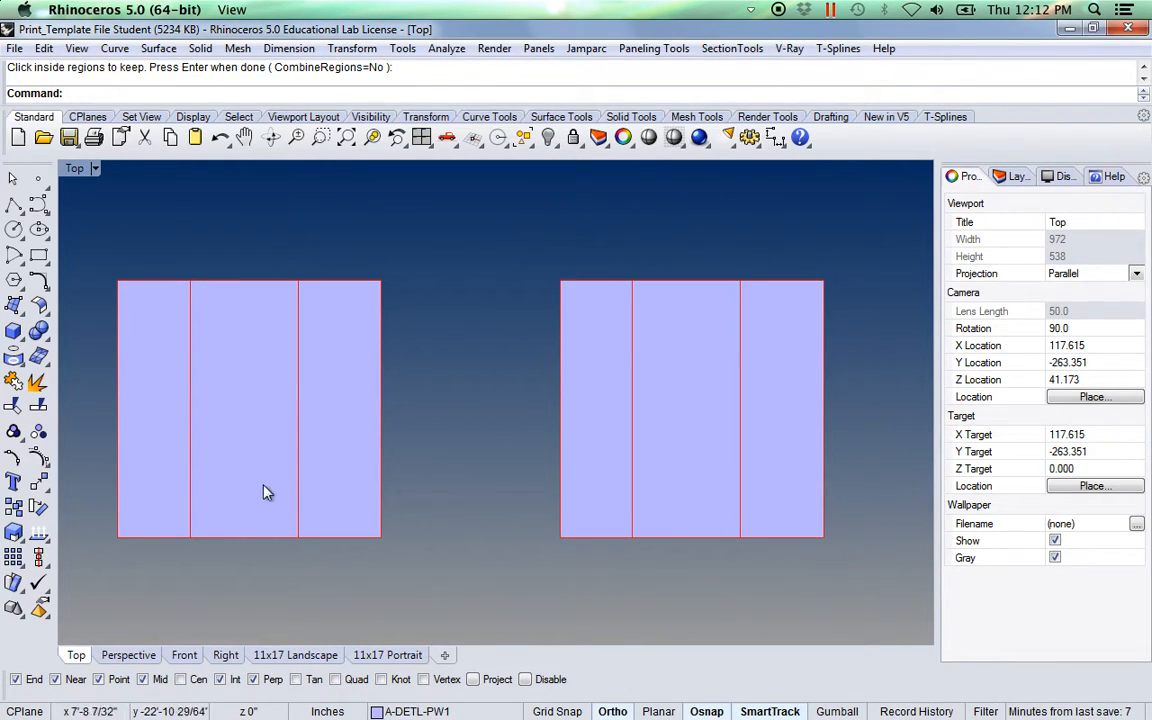
# Step: Select individual hatches in both subdivided squares to check whether each region is a separate object
pyautogui.click(262, 470)
pyautogui.click(355, 483)
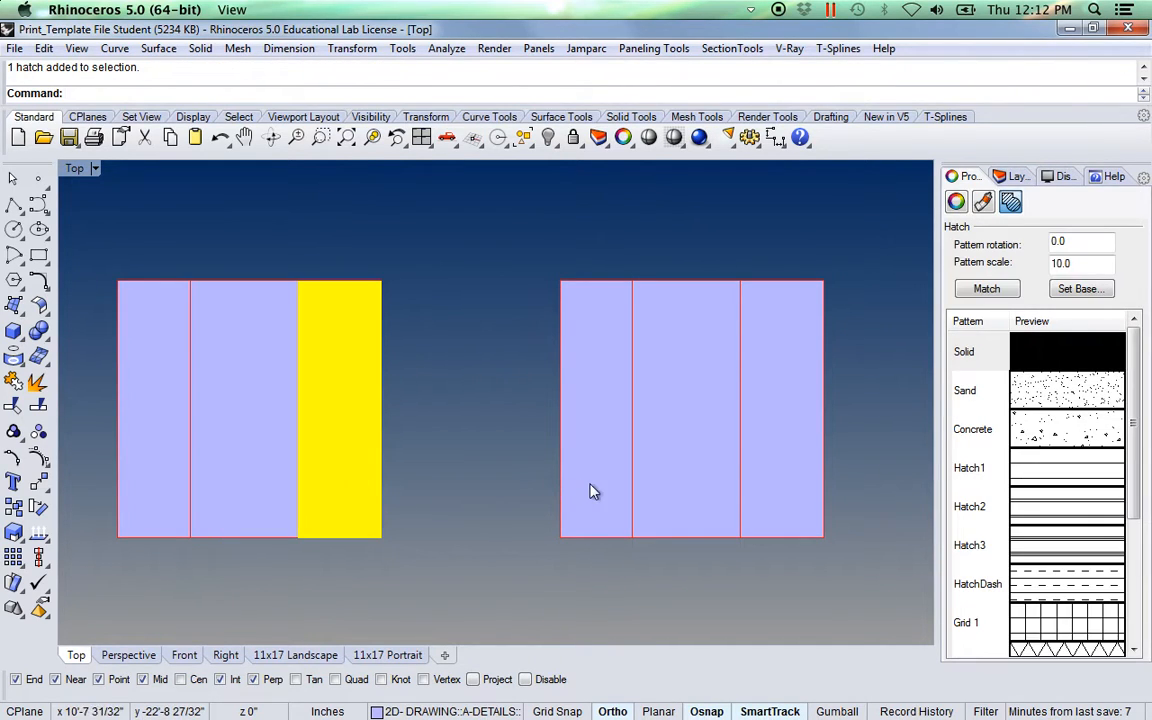
pyautogui.click(590, 491)
pyautogui.click(699, 489)
pyautogui.press('Escape')
# Step: Delete the middle, right and left hatches of the second subdivided square, keeping its boundary lines
pyautogui.click(686, 465)
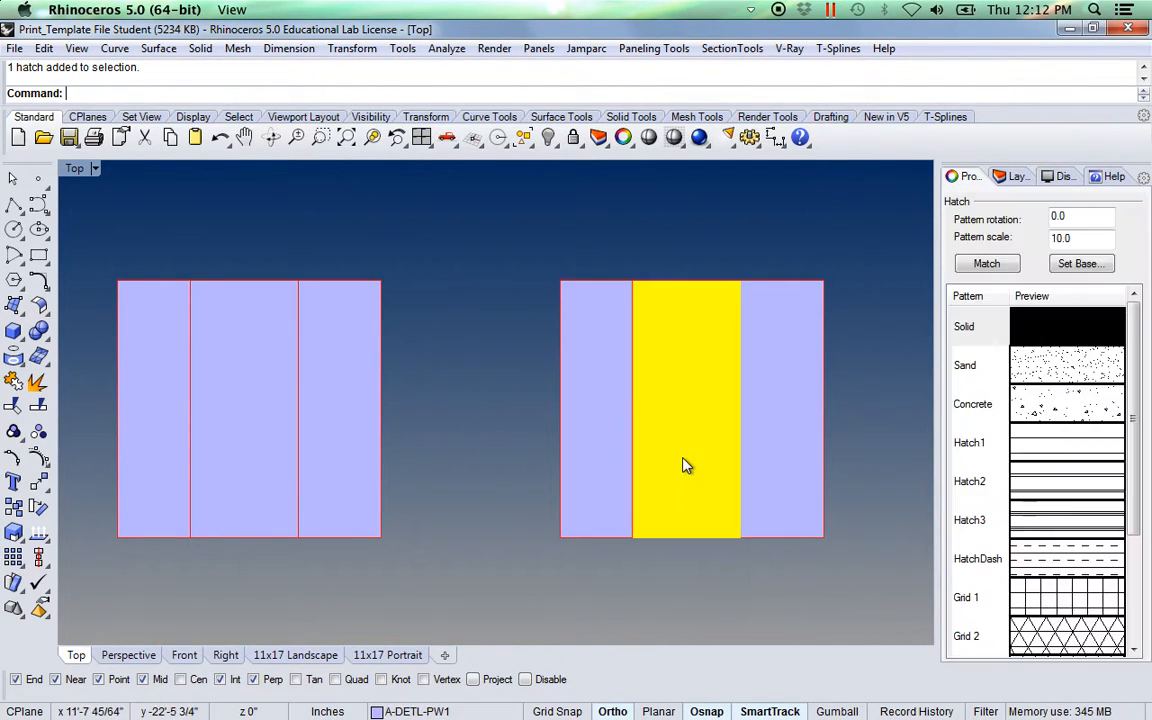
pyautogui.press('Delete')
pyautogui.click(767, 476)
pyautogui.press('Delete')
pyautogui.click(589, 460)
pyautogui.press('Delete')
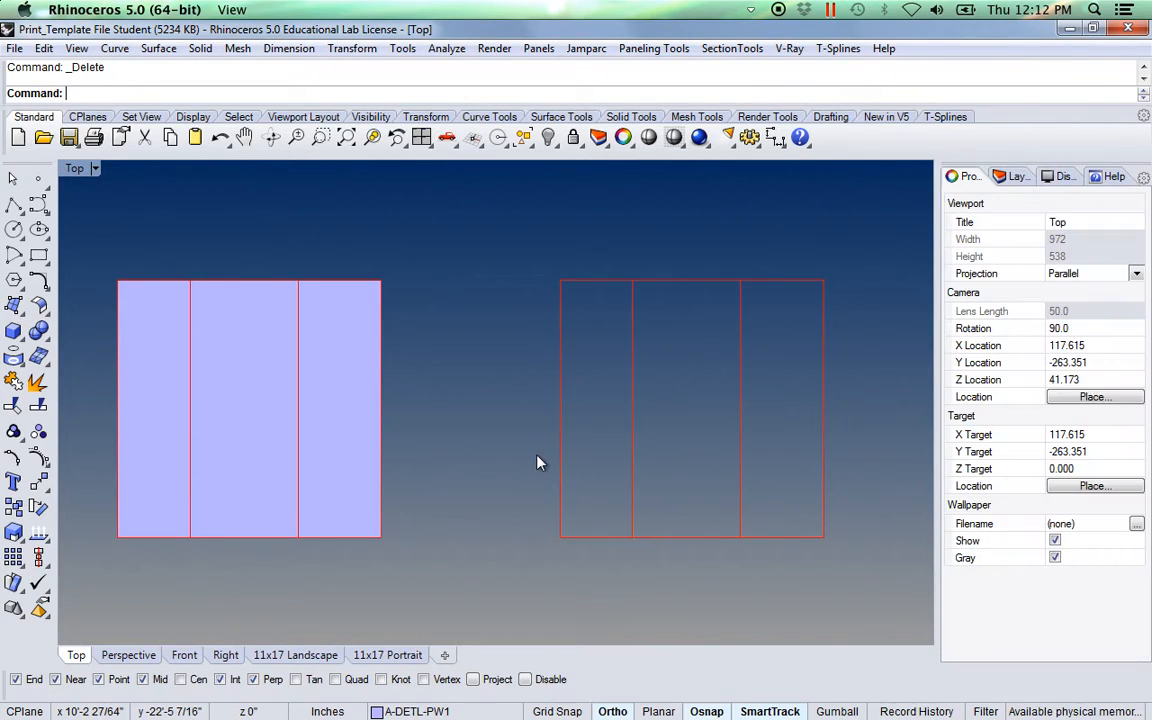
# Step: Create a Solid boundary hatch over all three regions of the second subdivided square, with CombineRegions set to Yes
pyautogui.press('Return')
pyautogui.moveTo(598, 312); pyautogui.dragTo(518, 220)
pyautogui.press('Return')
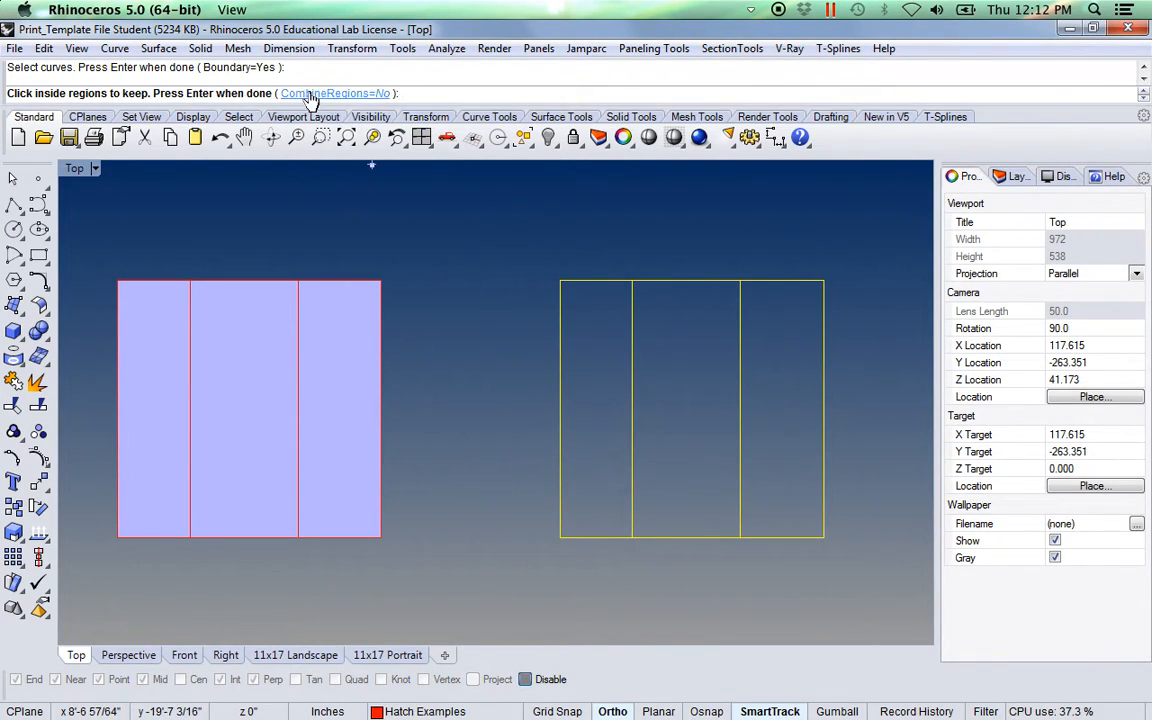
pyautogui.click(350, 94)
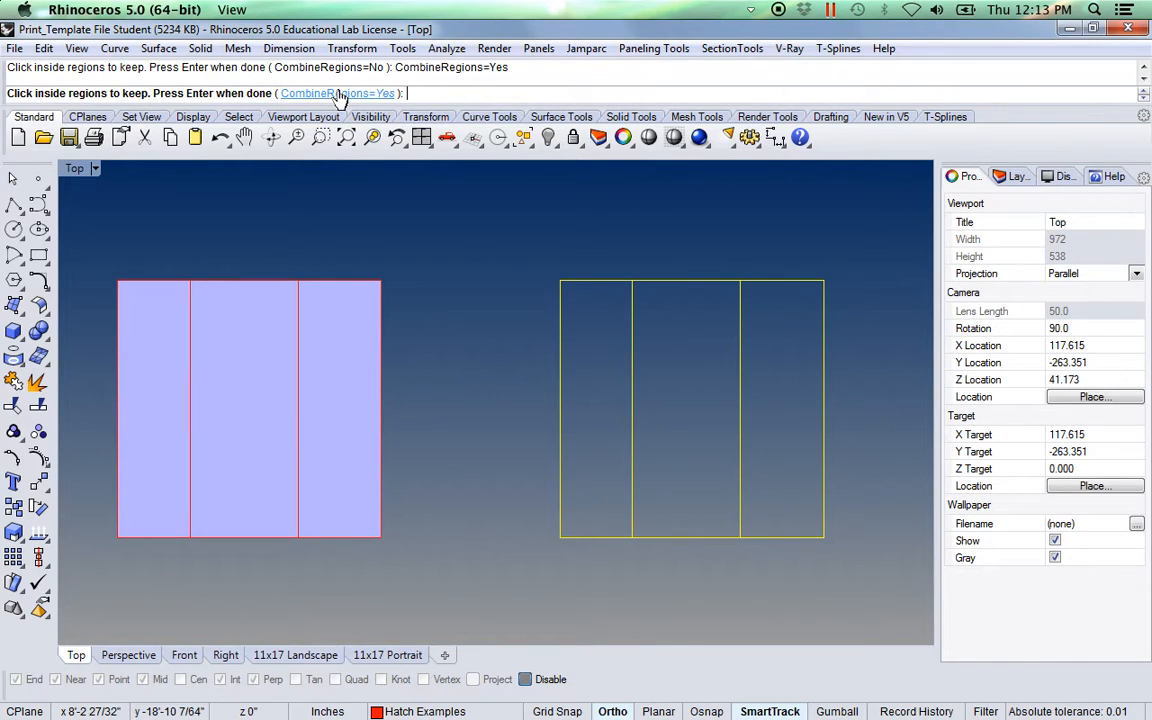
pyautogui.click(575, 400)
pyautogui.click(669, 404)
pyautogui.click(775, 404)
pyautogui.press('Return')
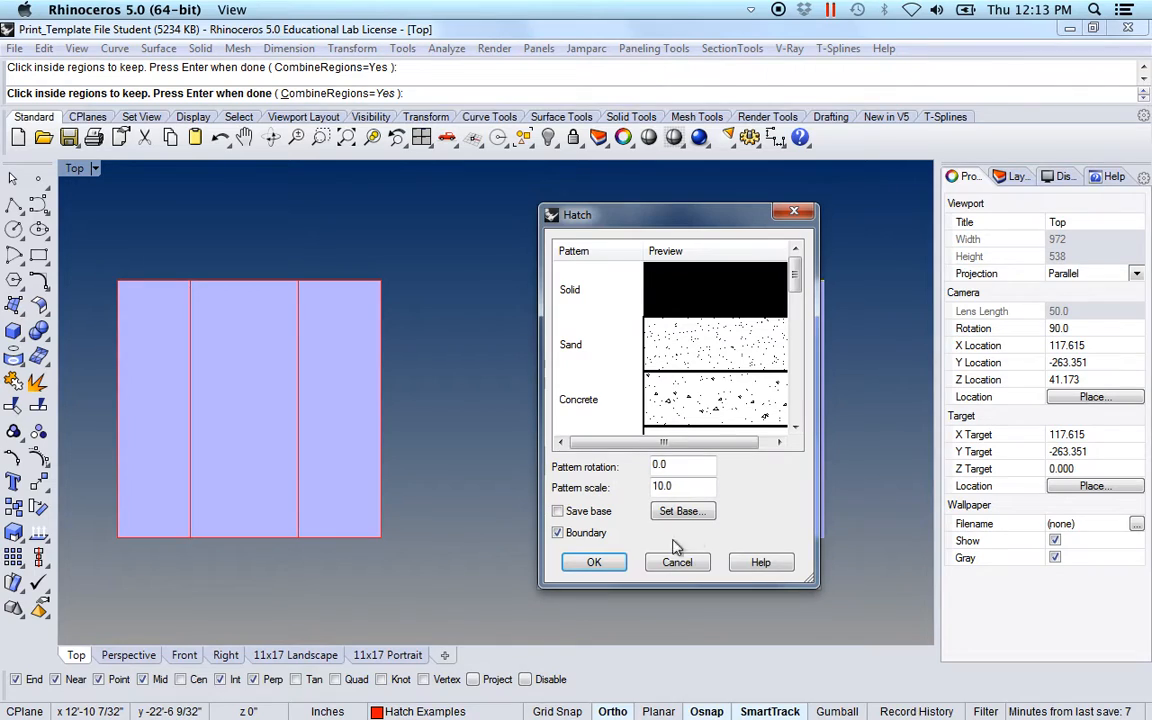
pyautogui.click(600, 562)
# Step: Select the three hatches of the first subdivided square one at a time to check that they are independent
pyautogui.click(170, 464)
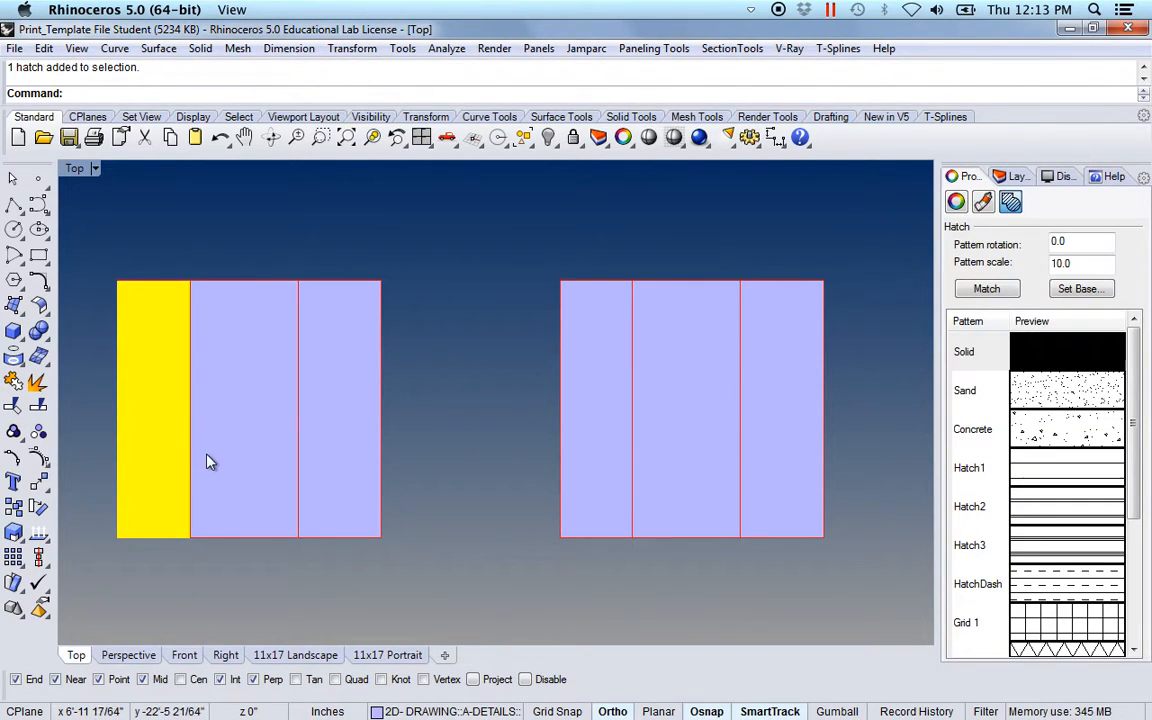
pyautogui.click(249, 444)
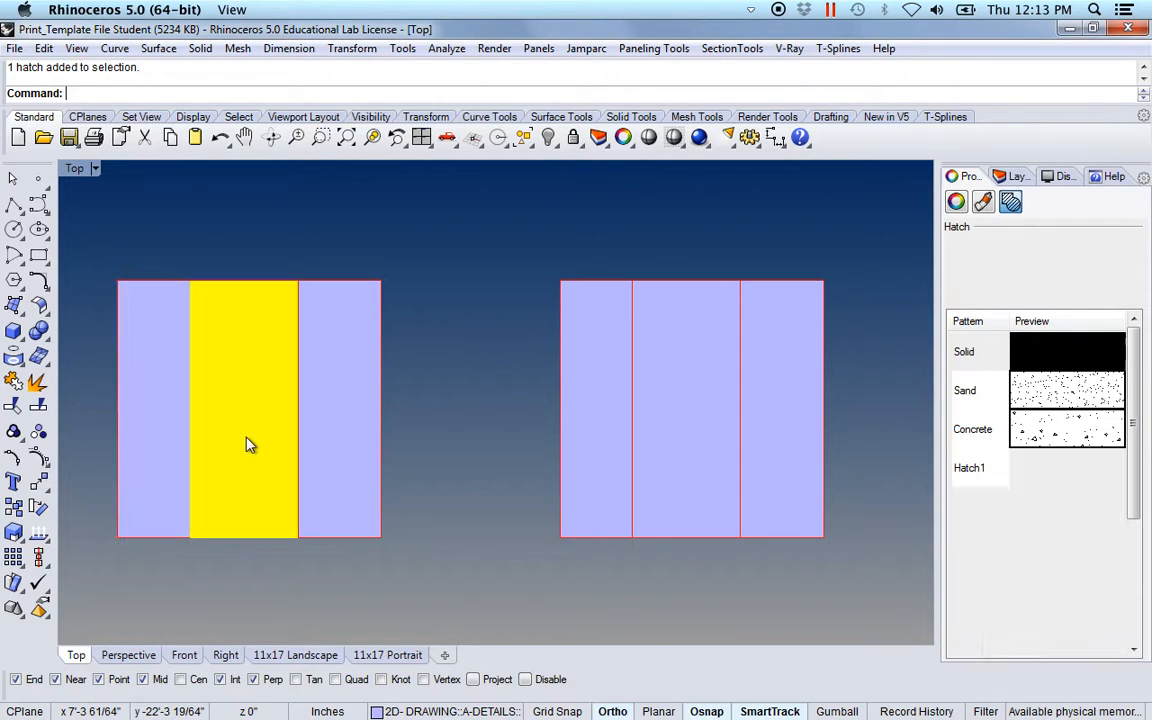
pyautogui.click(323, 458)
pyautogui.click(211, 464)
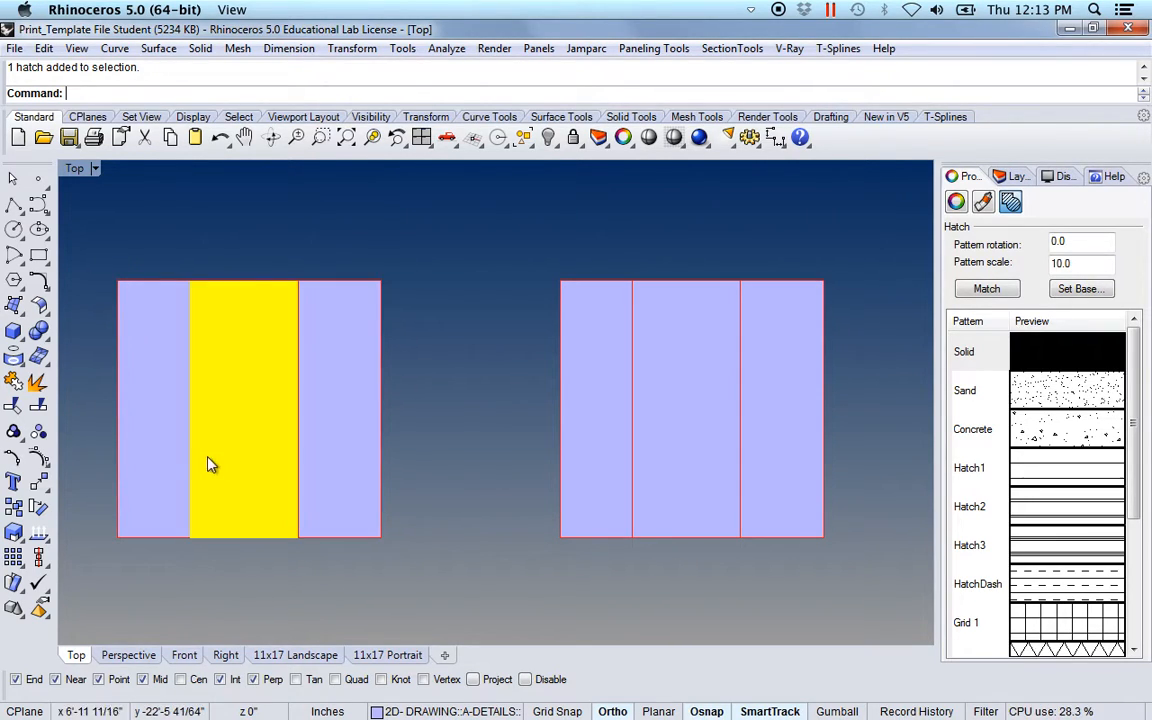
pyautogui.click(155, 438)
pyautogui.click(232, 464)
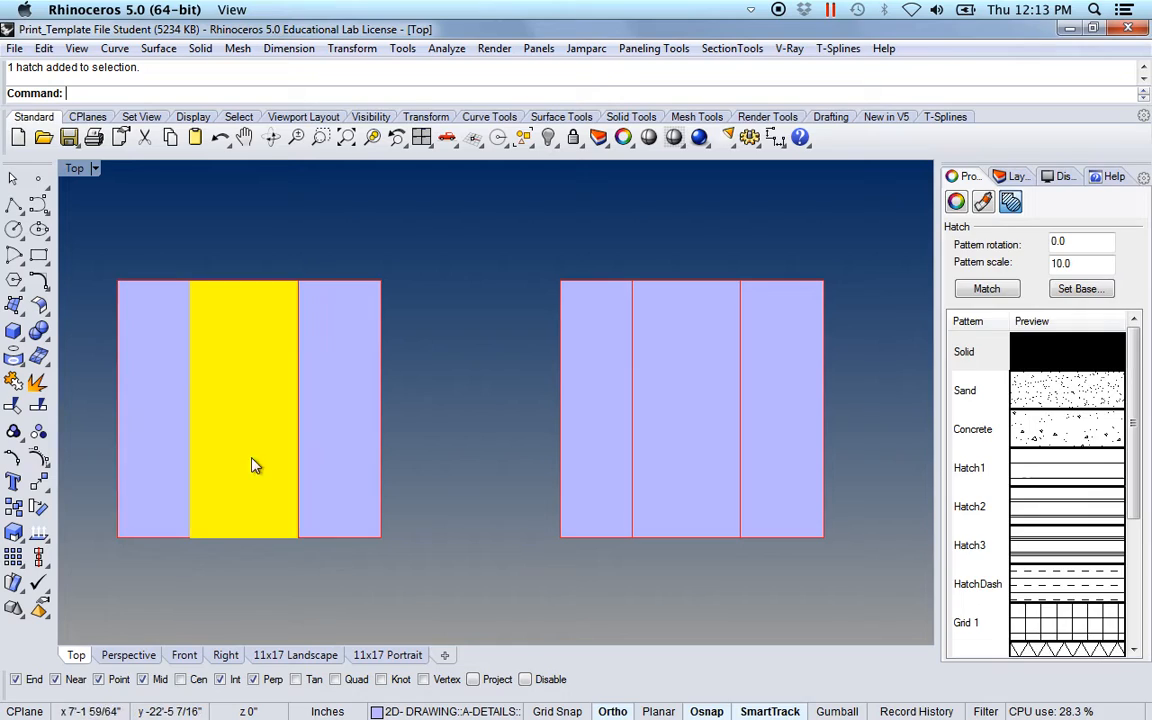
pyautogui.click(337, 463)
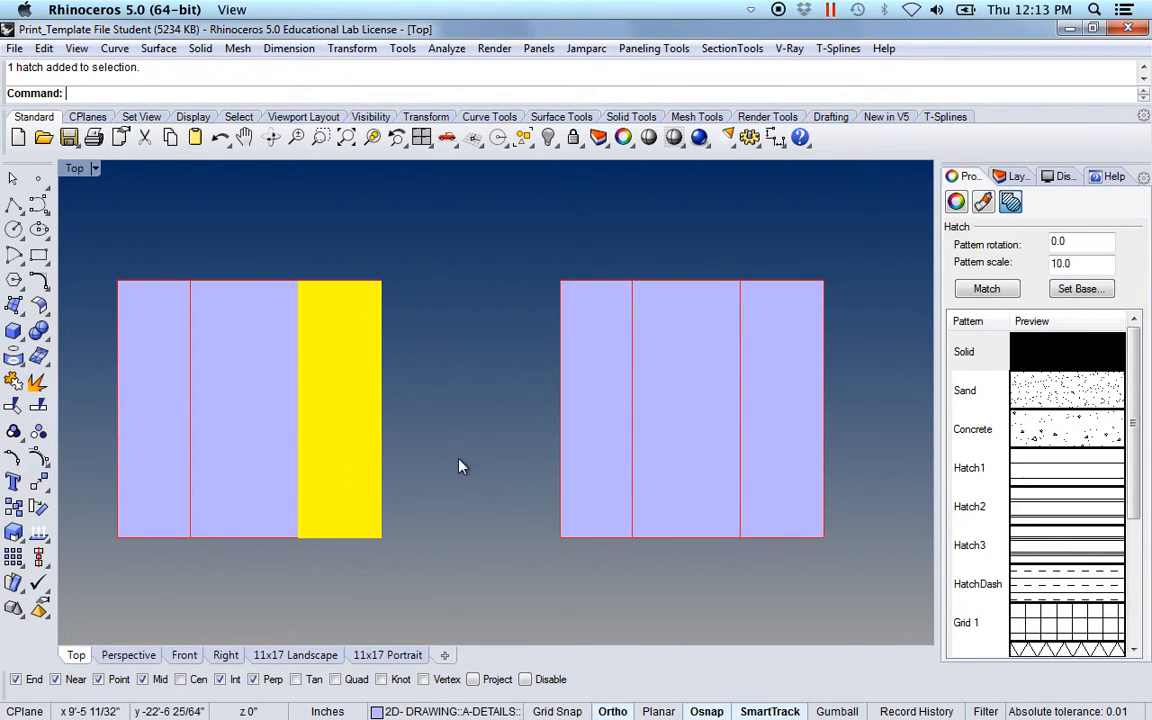
pyautogui.click(459, 466)
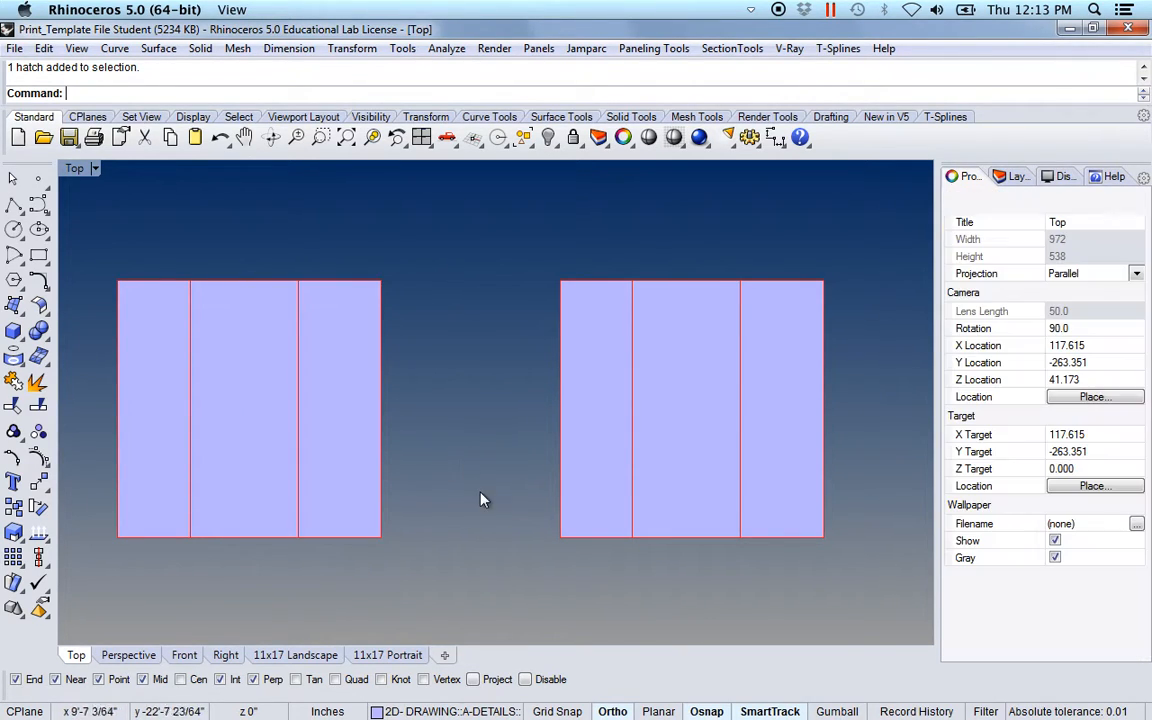
# Step: Select the hatch in the second subdivided square to check whether its three regions form one object
pyautogui.click(675, 487)
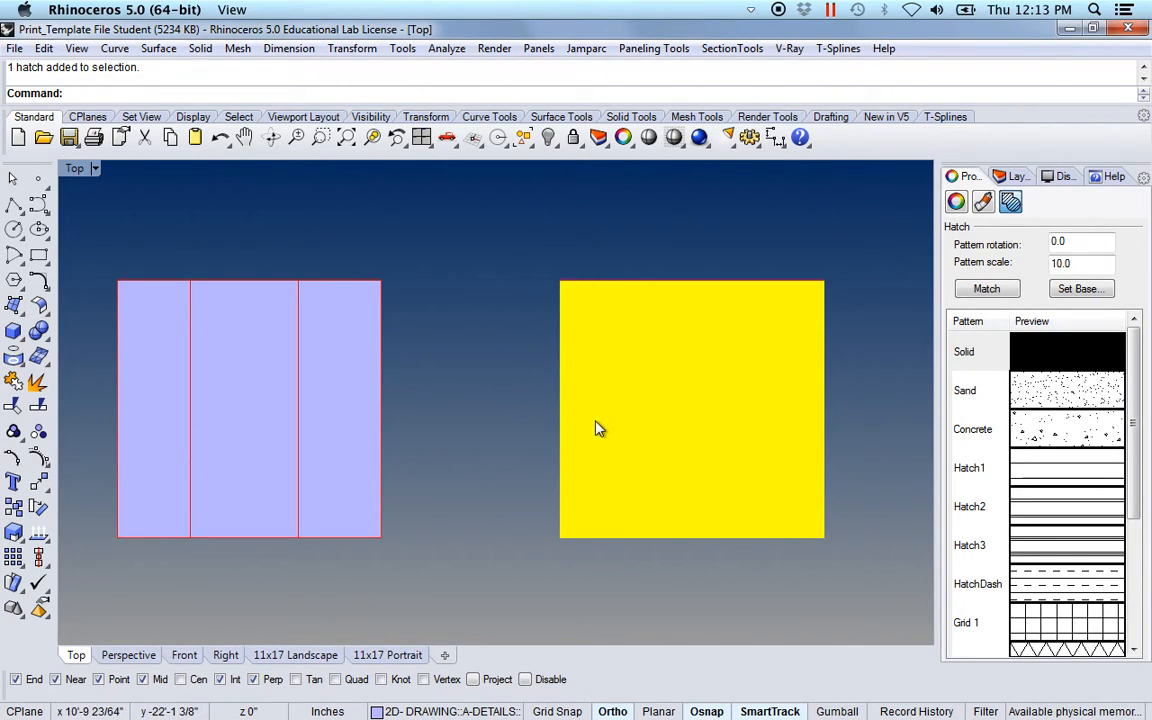
pyautogui.click(477, 447)
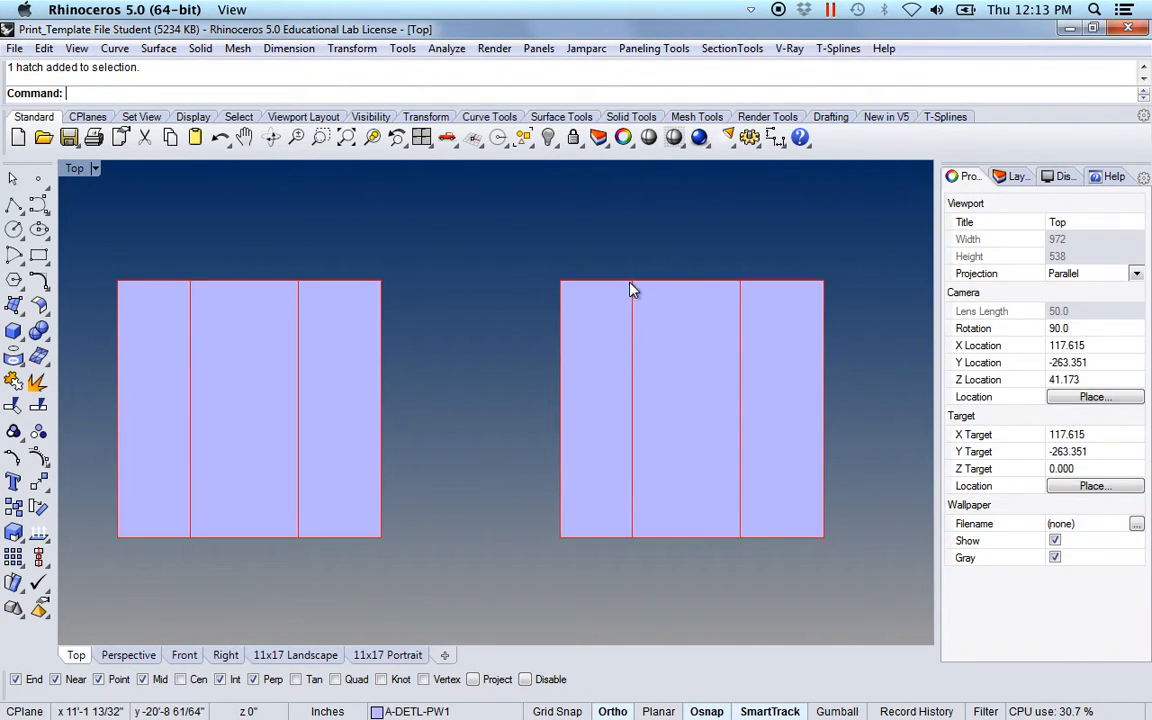
pyautogui.click(603, 404)
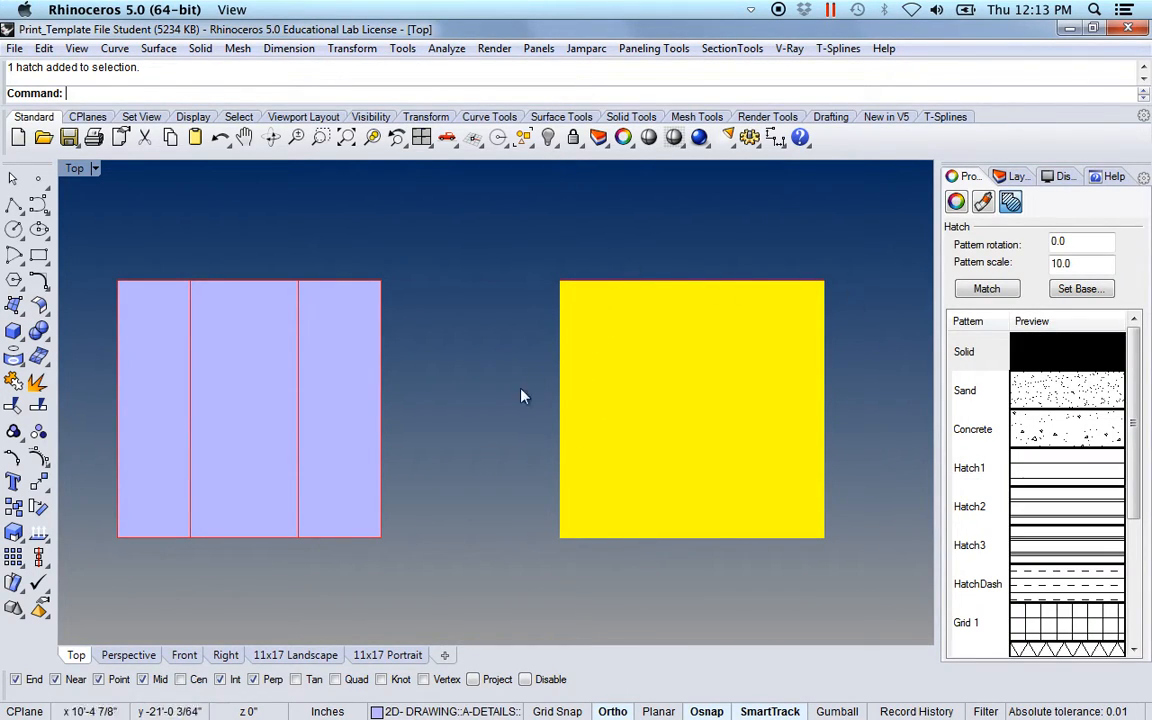
pyautogui.click(458, 437)
pyautogui.moveTo(458, 437)
pyautogui.mouseDown(button='right')
pyautogui.moveTo(514, 440)
pyautogui.moveTo(478, 434)
pyautogui.mouseUp(button='right')
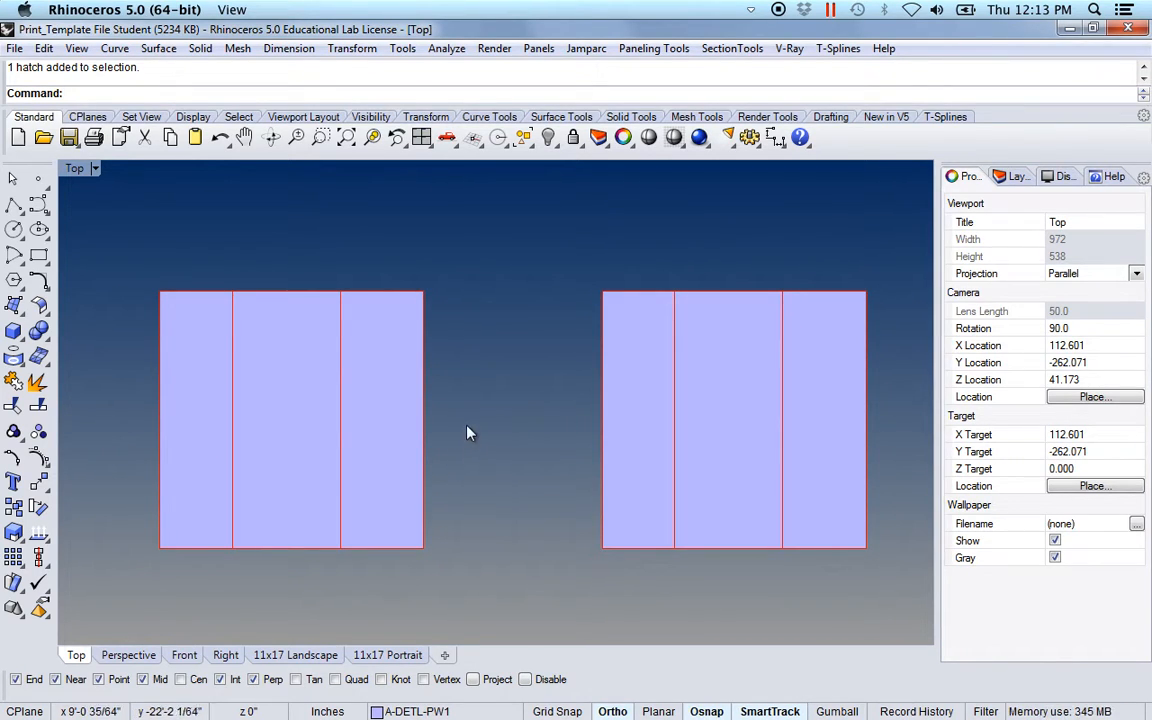
# Step: Compare by selecting the first subdivided square's left, middle and right hatches individually, ending with the middle one selected
pyautogui.click(212, 452)
pyautogui.click(300, 430)
pyautogui.click(358, 440)
pyautogui.click(262, 450)
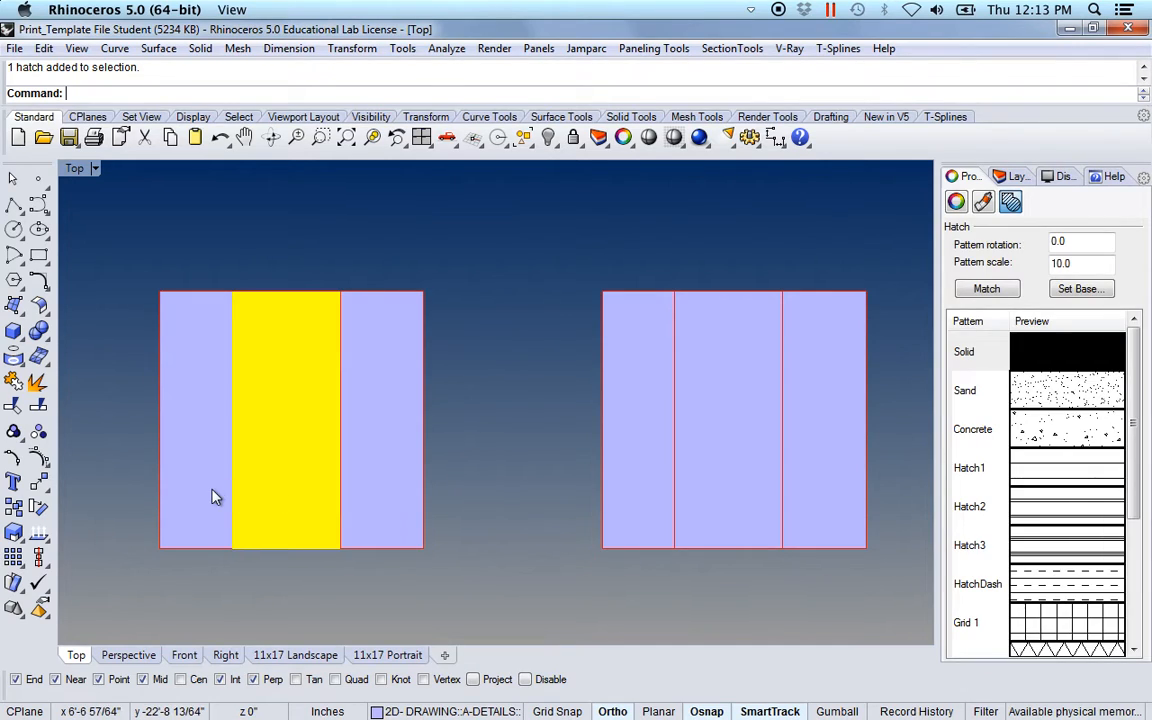
pyautogui.click(212, 491)
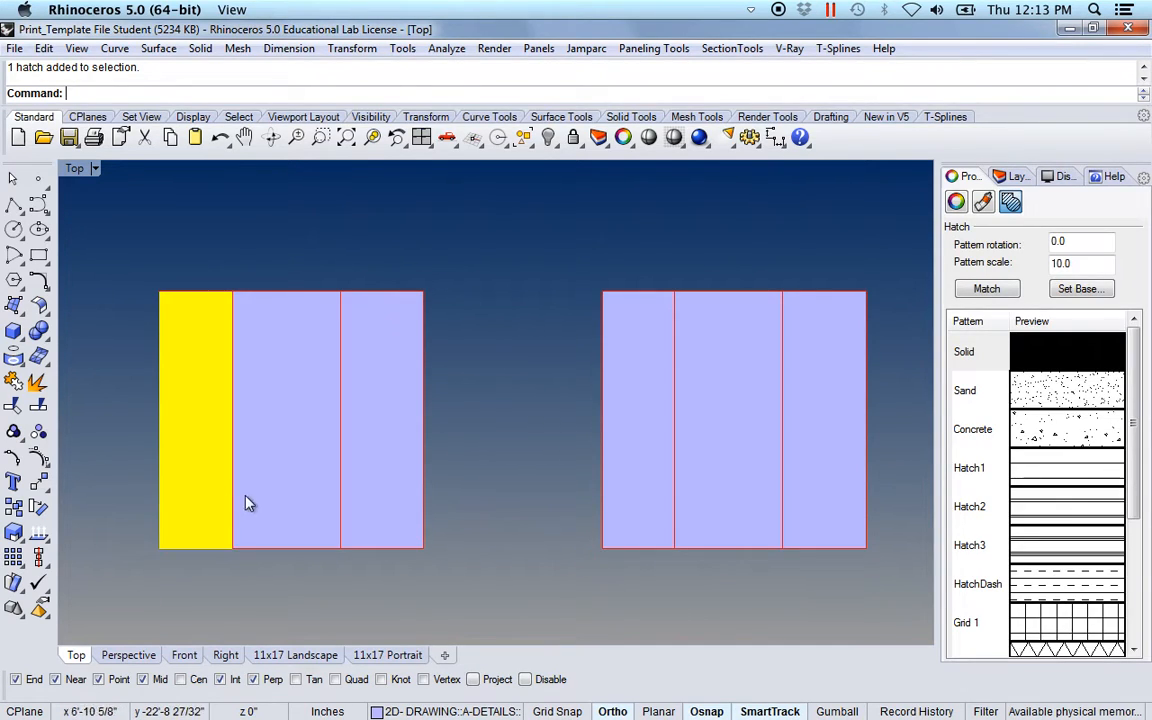
pyautogui.click(303, 504)
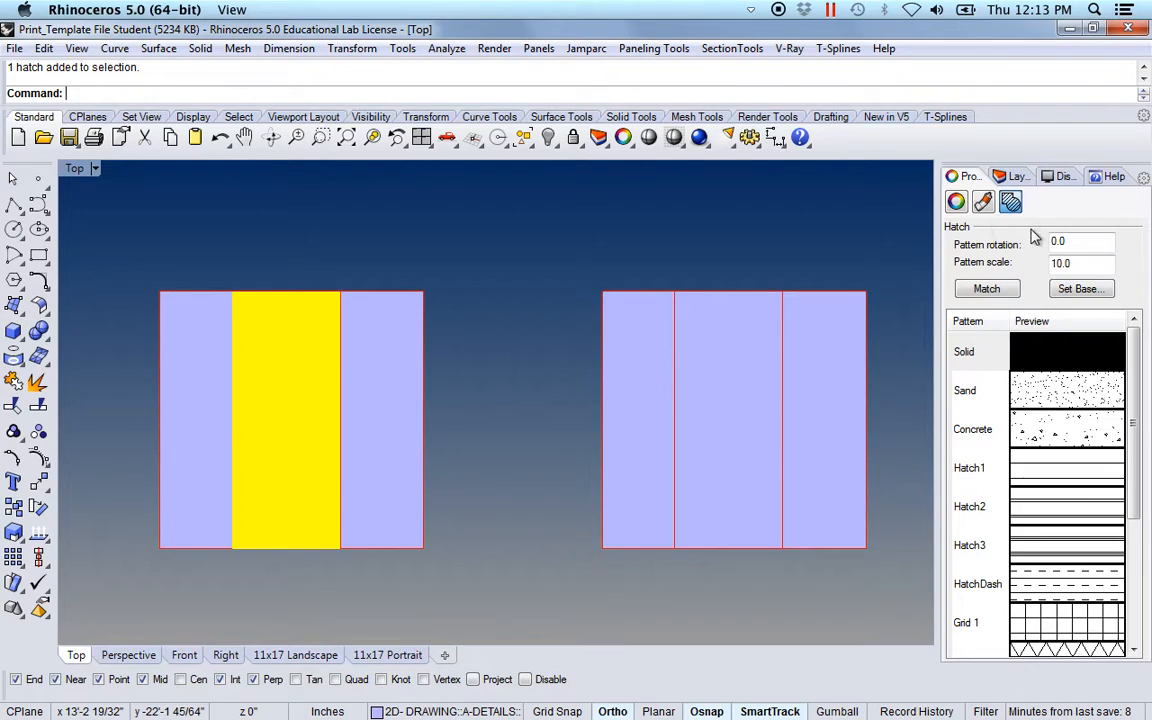
# Step: Change the first subdivided square's middle hatch to Hatch1, its left hatch to HatchDash and its right hatch to Hatch3
pyautogui.click(1053, 472)
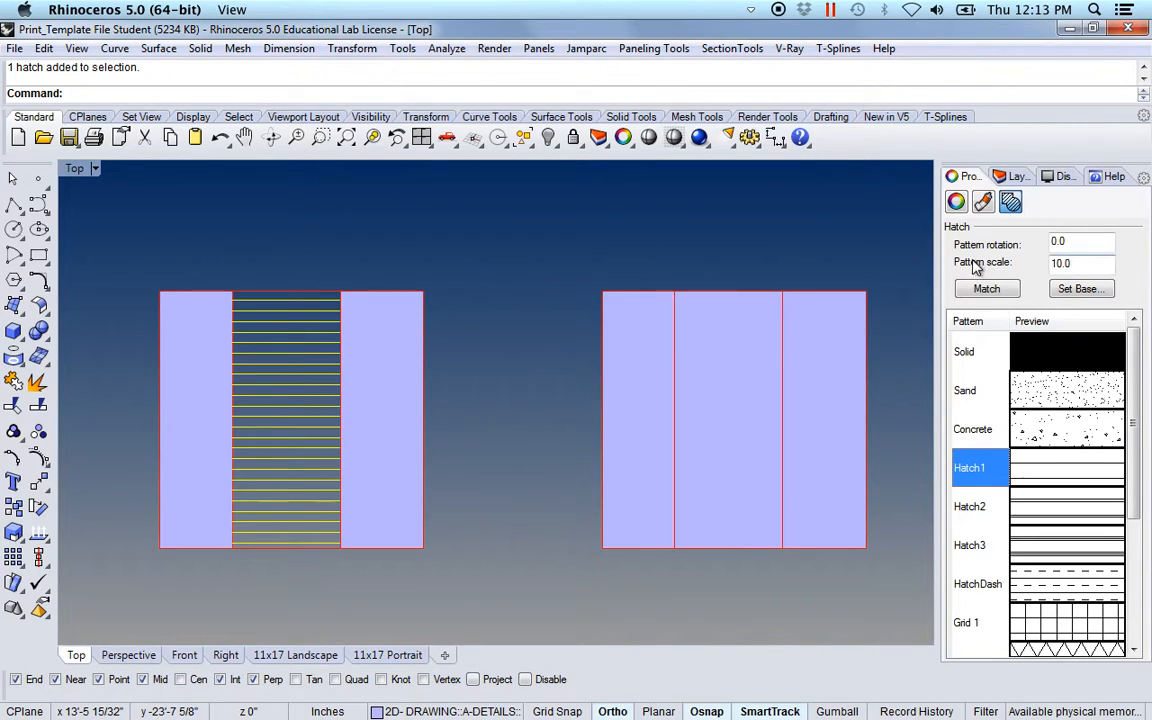
pyautogui.click(1057, 265)
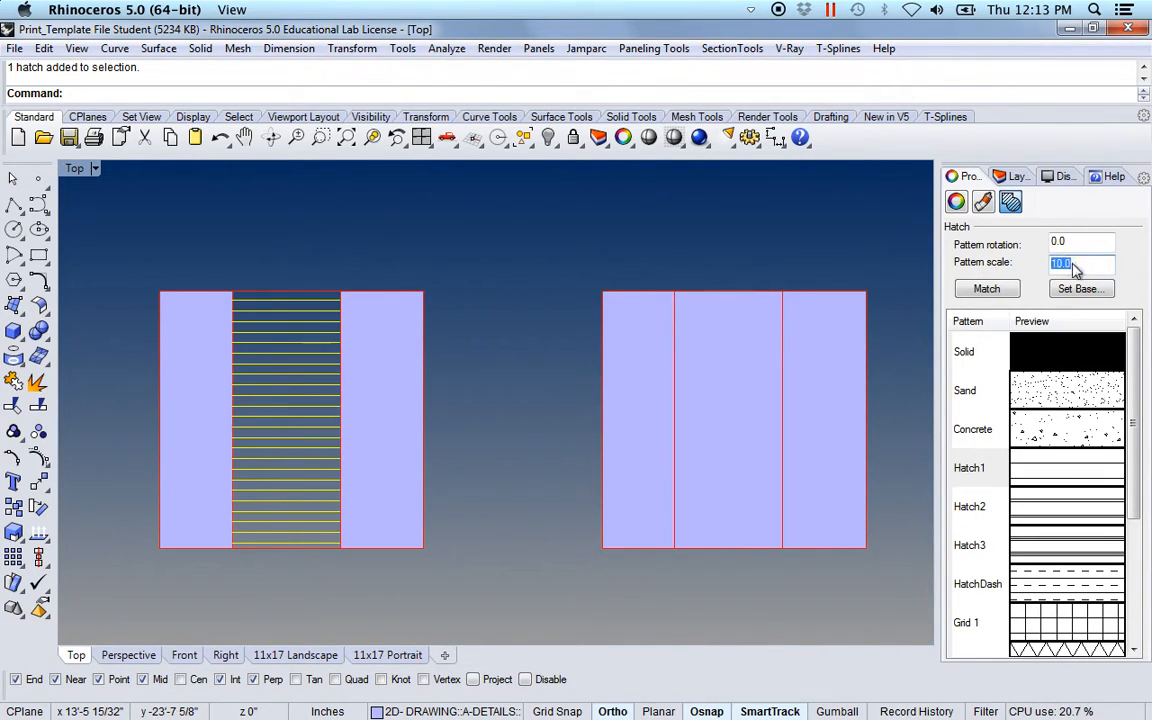
pyautogui.click(205, 430)
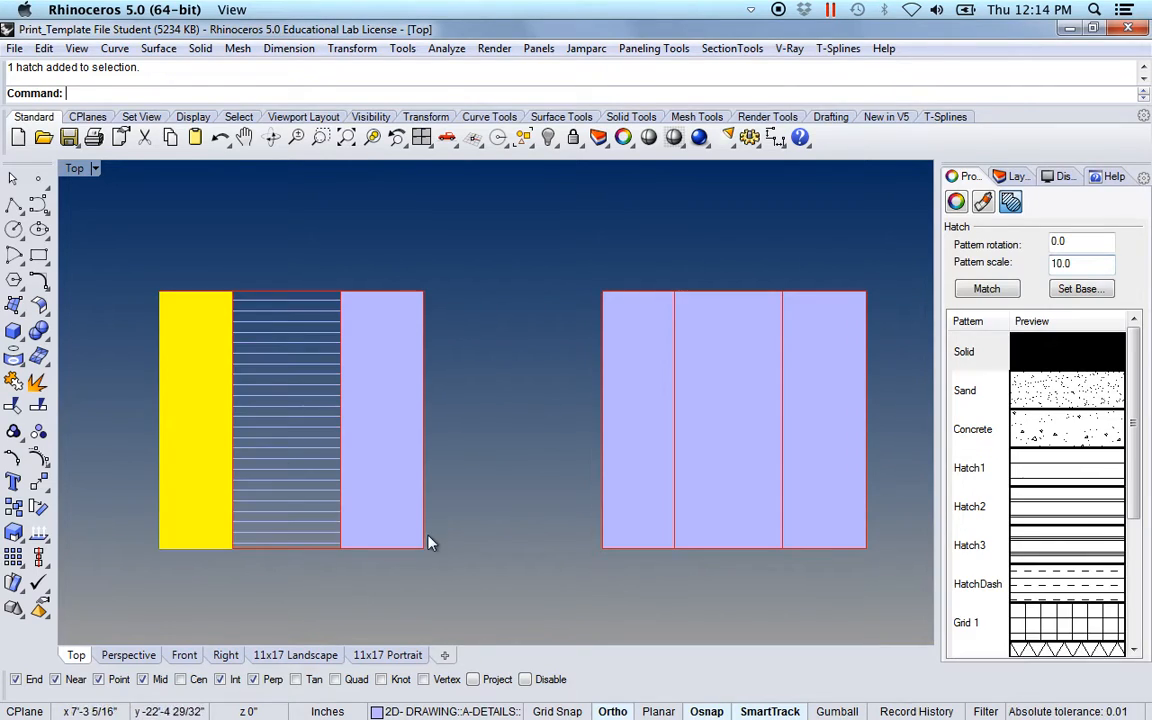
pyautogui.click(1068, 588)
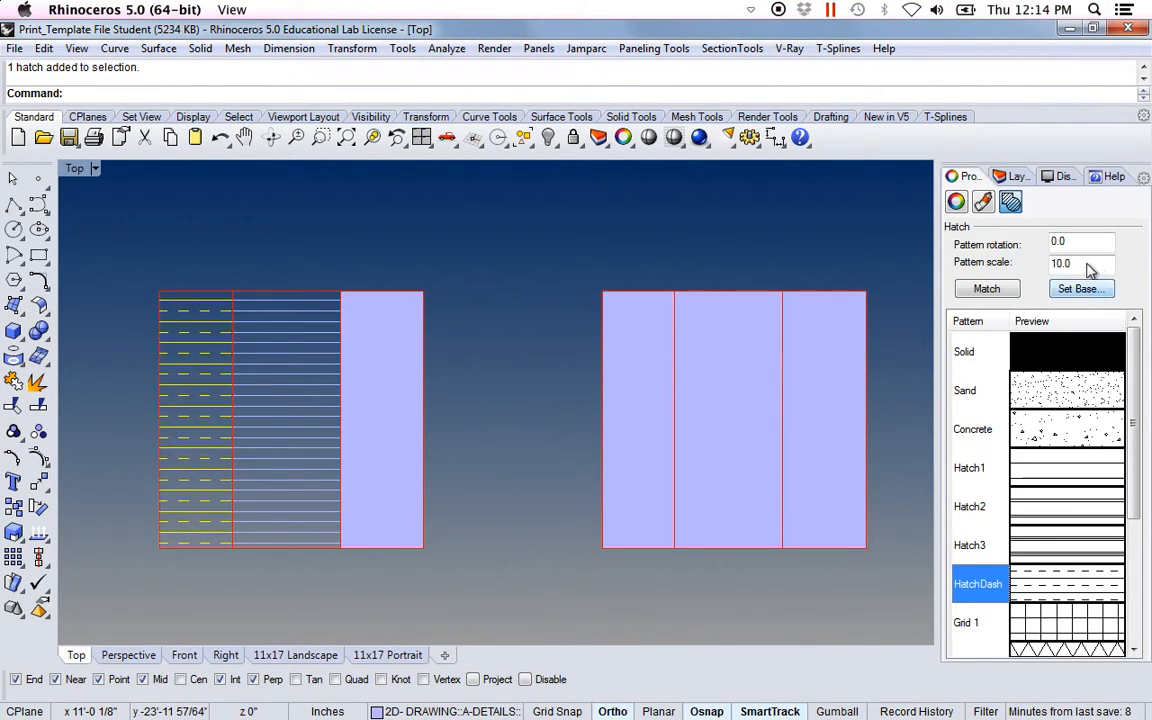
pyautogui.click(398, 417)
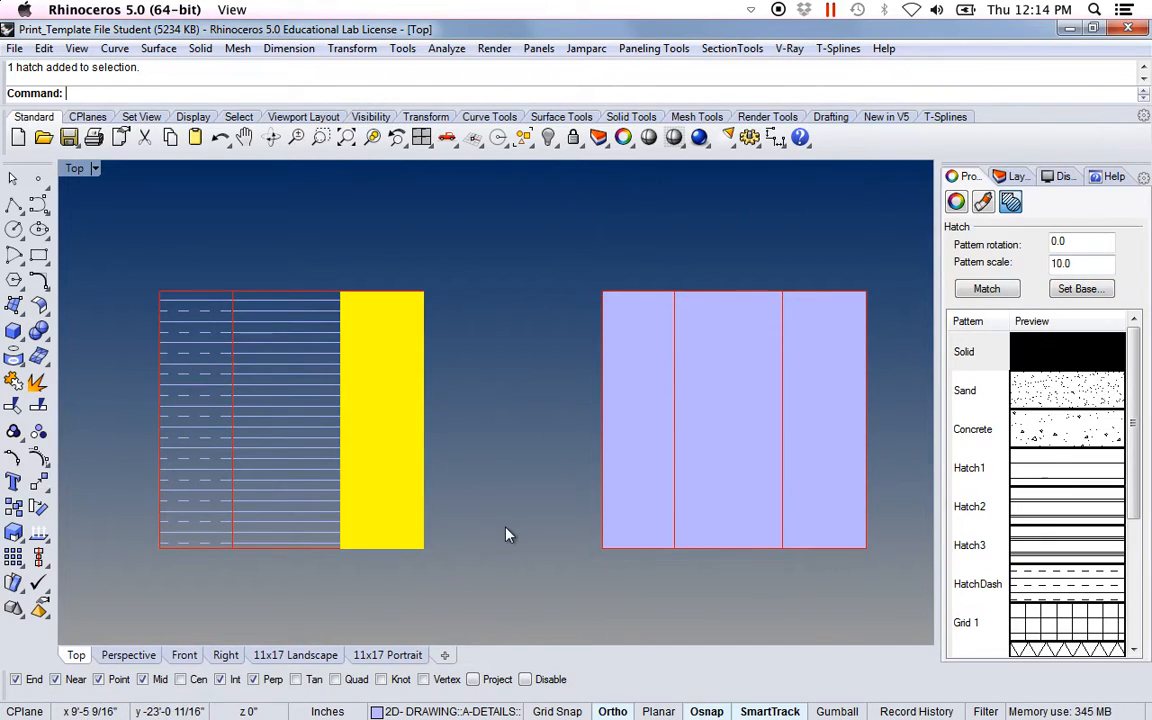
pyautogui.click(1068, 561)
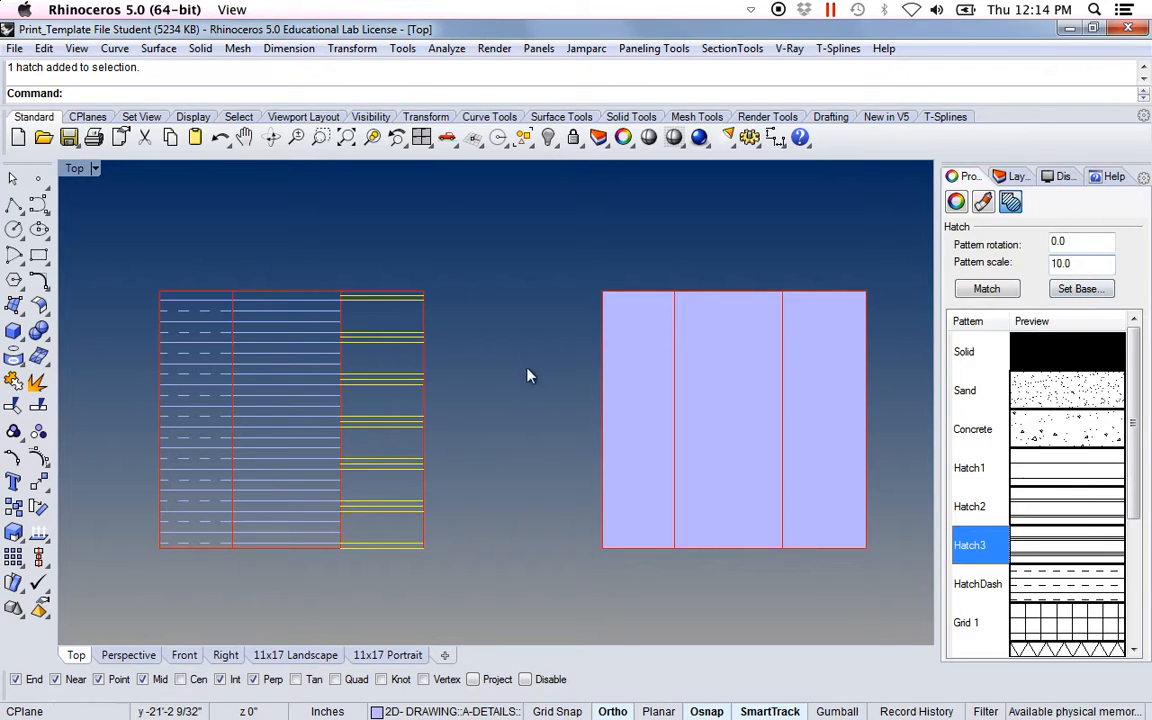
pyautogui.click(507, 409)
# Step: Select the whole row of six practice squares with their hatches and hide them
pyautogui.moveTo(466, 477); pyautogui.dragTo(446, 467, button='right')
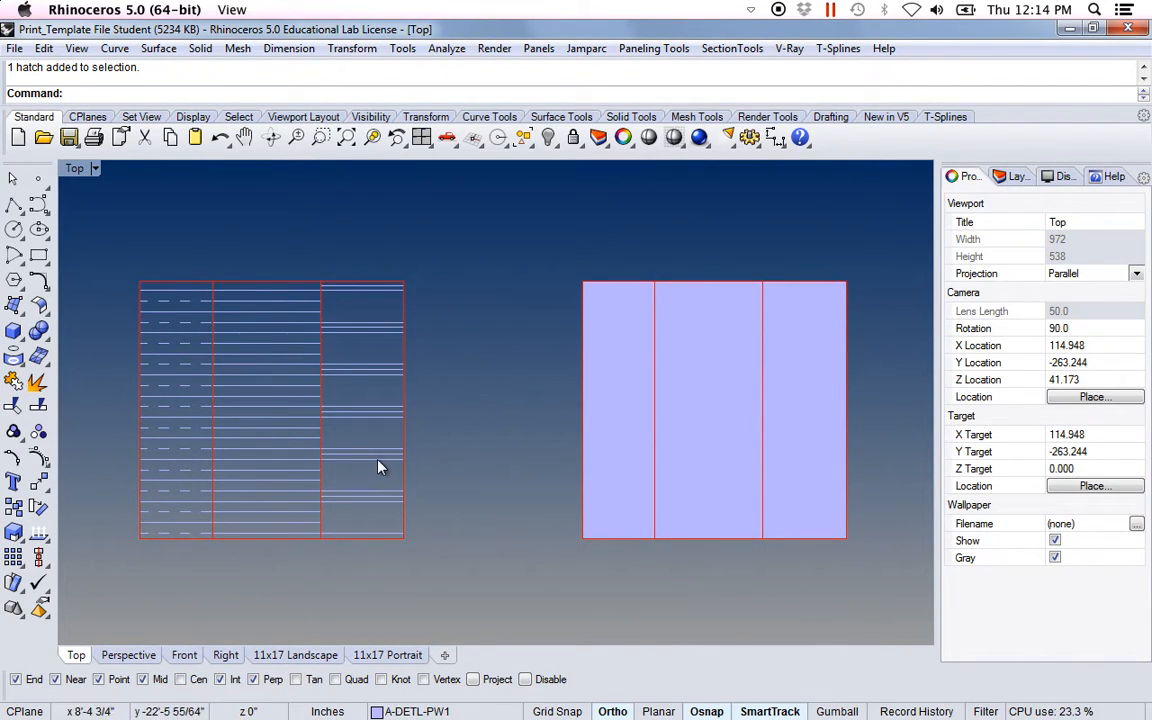
pyautogui.scroll(-10, 378, 467)
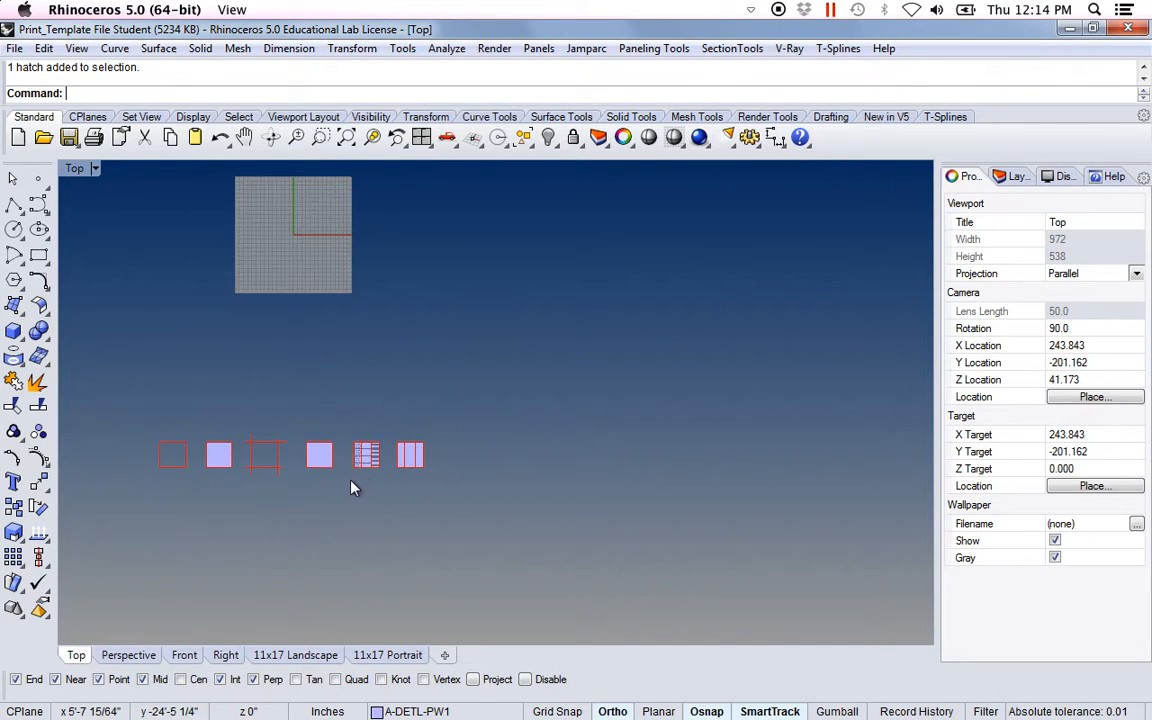
pyautogui.moveTo(350, 487); pyautogui.dragTo(463, 429, button='right')
pyautogui.moveTo(681, 463); pyautogui.dragTo(216, 342)
pyautogui.moveTo(360, 358); pyautogui.dragTo(395, 392, button='right')
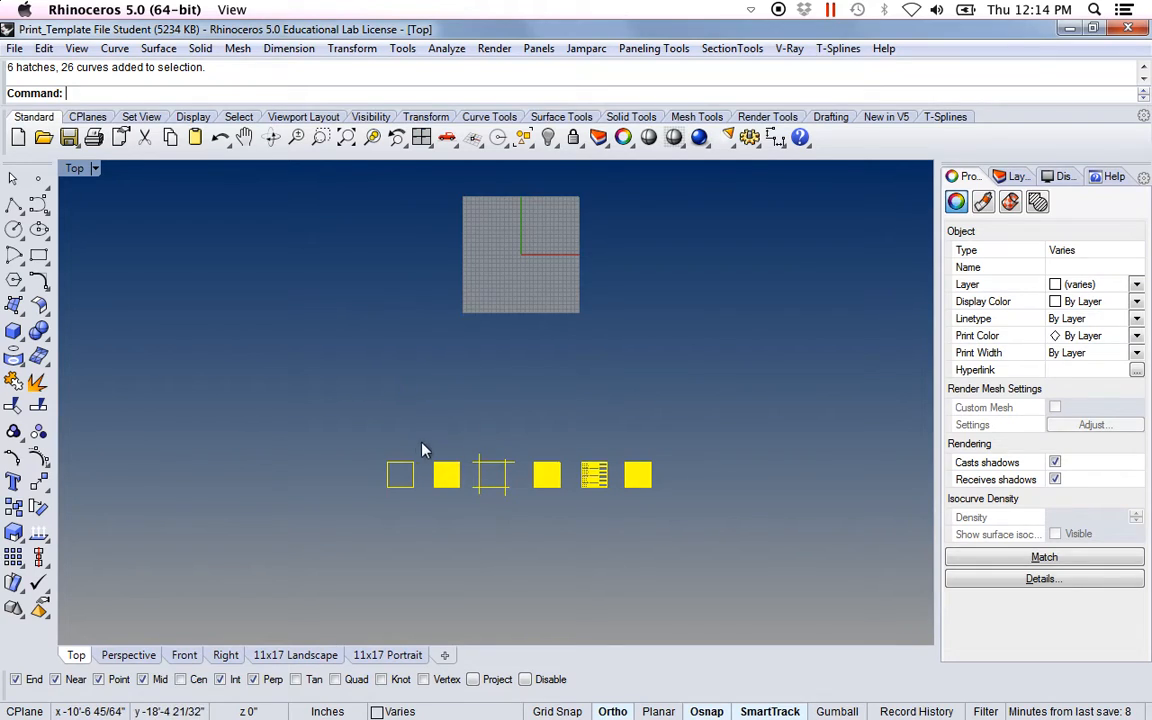
pyautogui.scroll(6, 462, 468)
pyautogui.moveTo(597, 414); pyautogui.dragTo(490, 377, button='right')
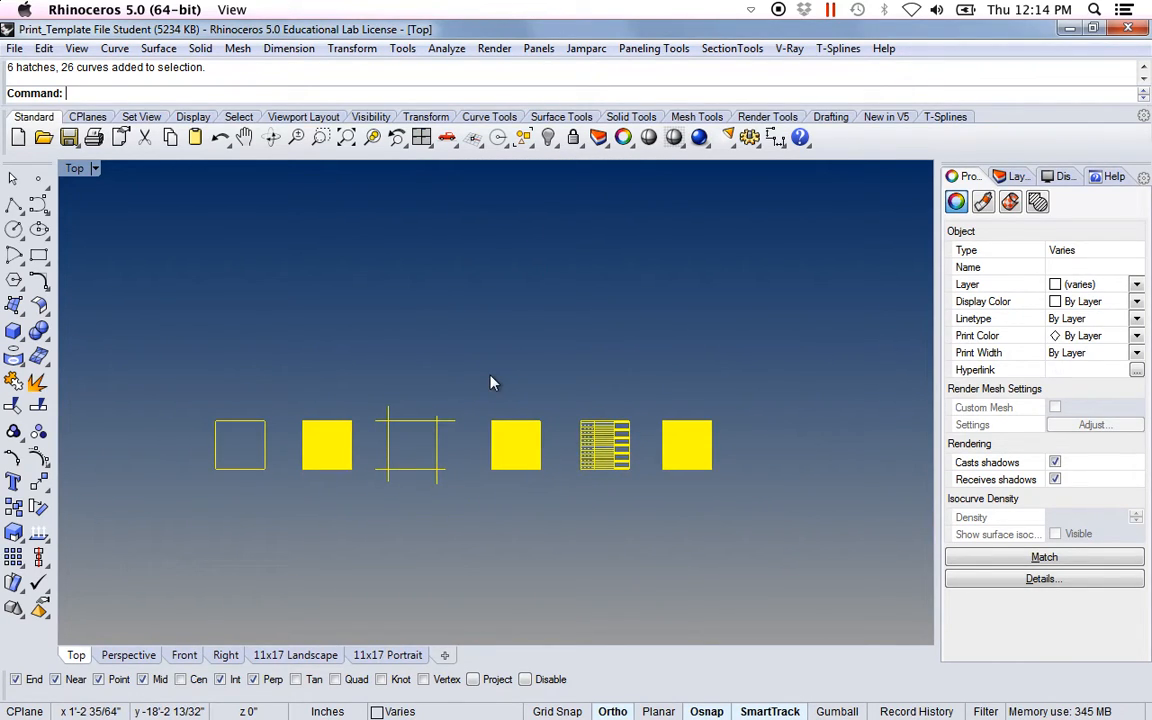
pyautogui.press('Return')
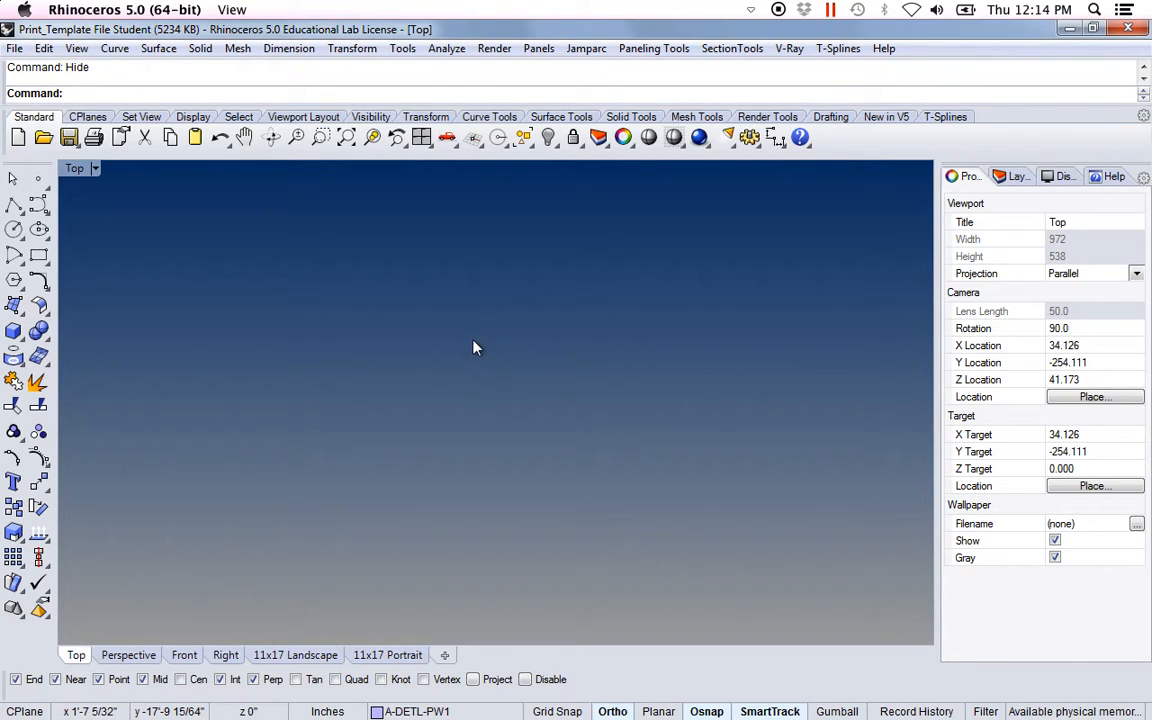
# Step: Show the hidden practice squares again, reselect them all and hide them once more
pyautogui.write('Show')
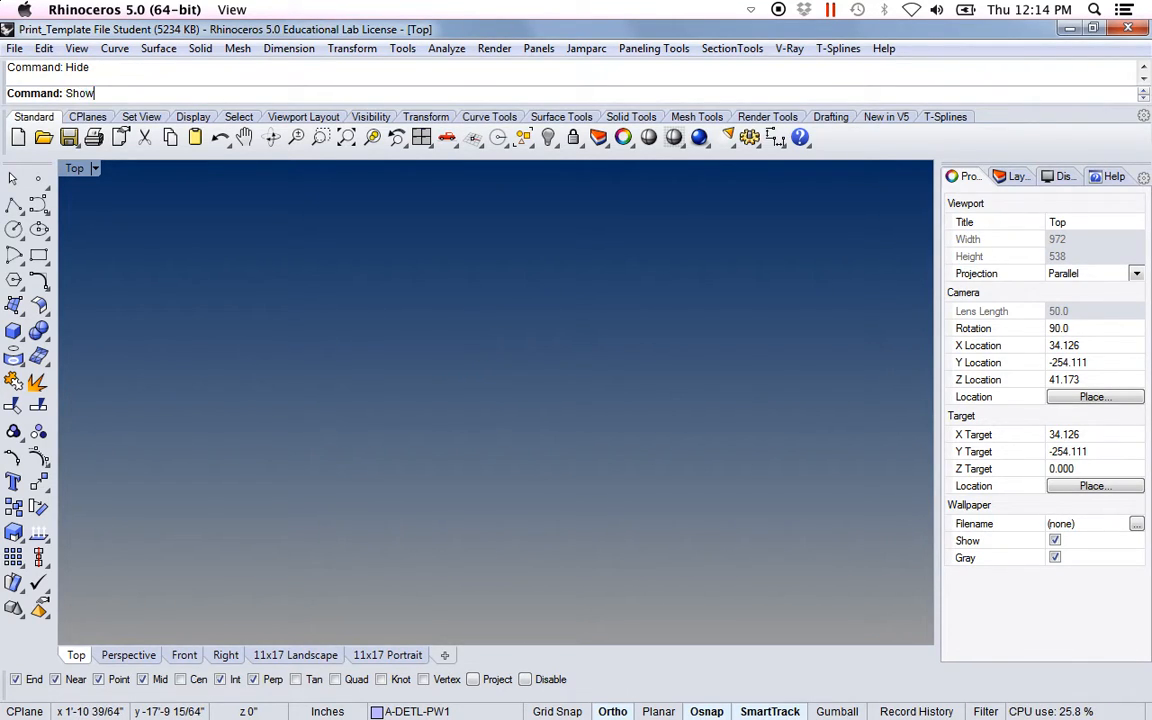
pyautogui.press('Return')
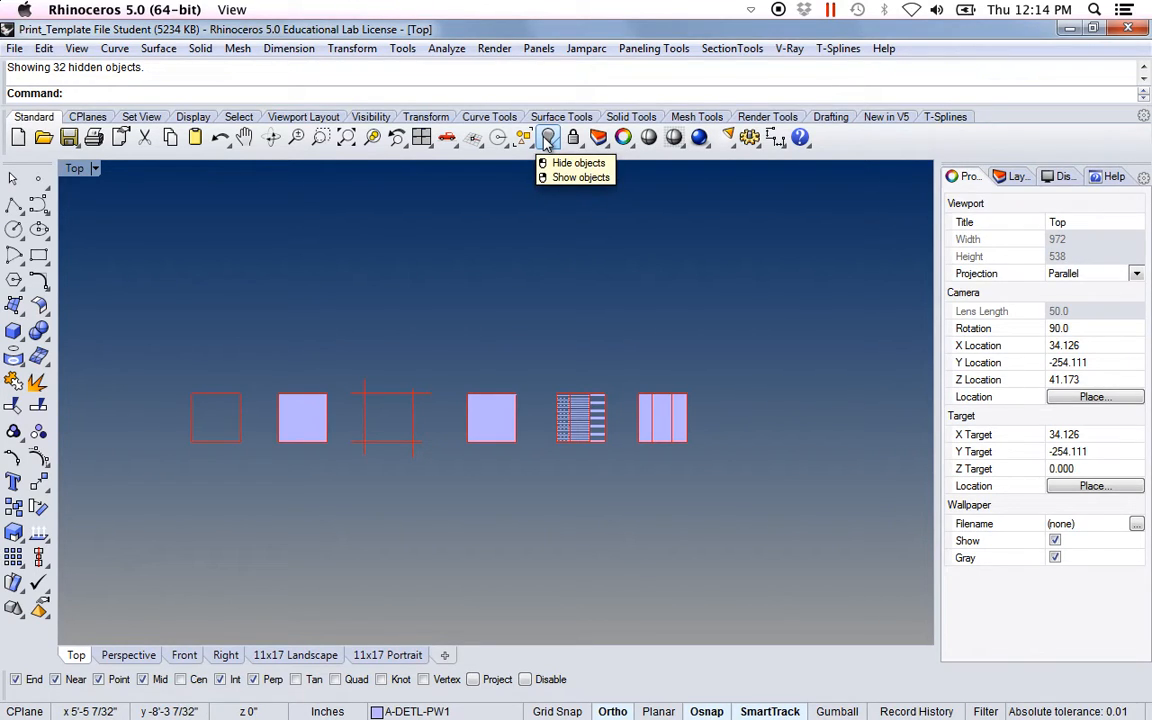
pyautogui.moveTo(183, 345); pyautogui.dragTo(183, 345)
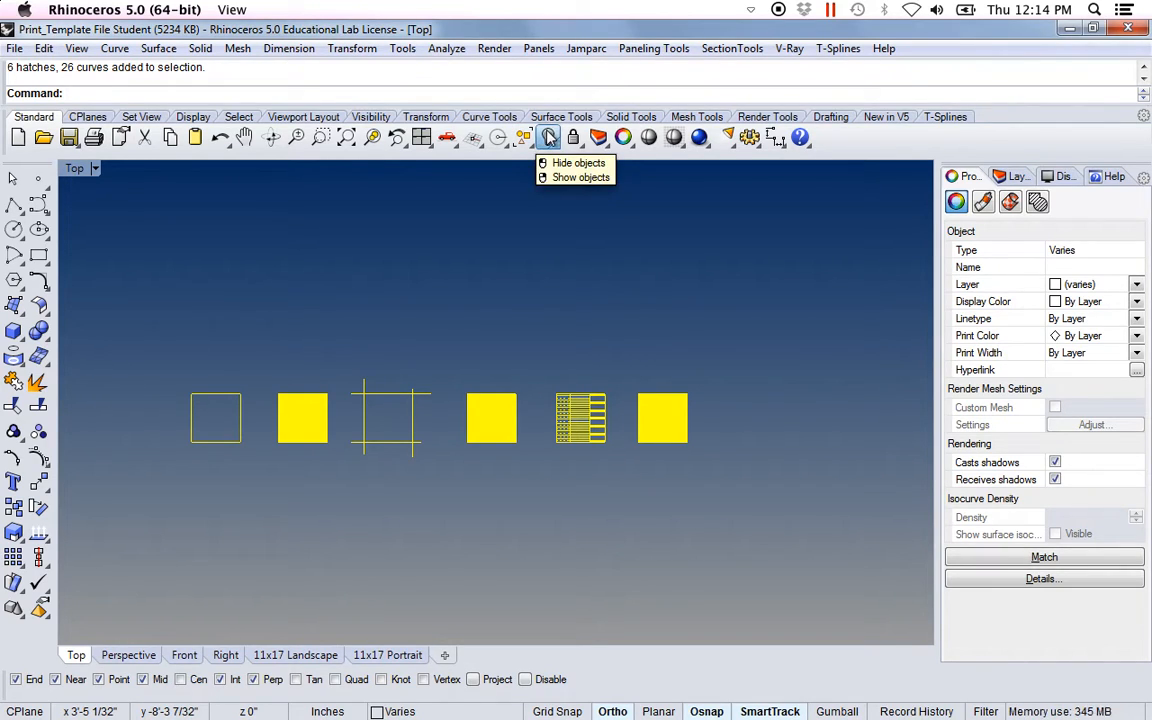
pyautogui.click(549, 137)
# Step: Examine the template's dimension, scale and layer-set reference tables and the empty area beside them
pyautogui.scroll(-10, 490, 374)
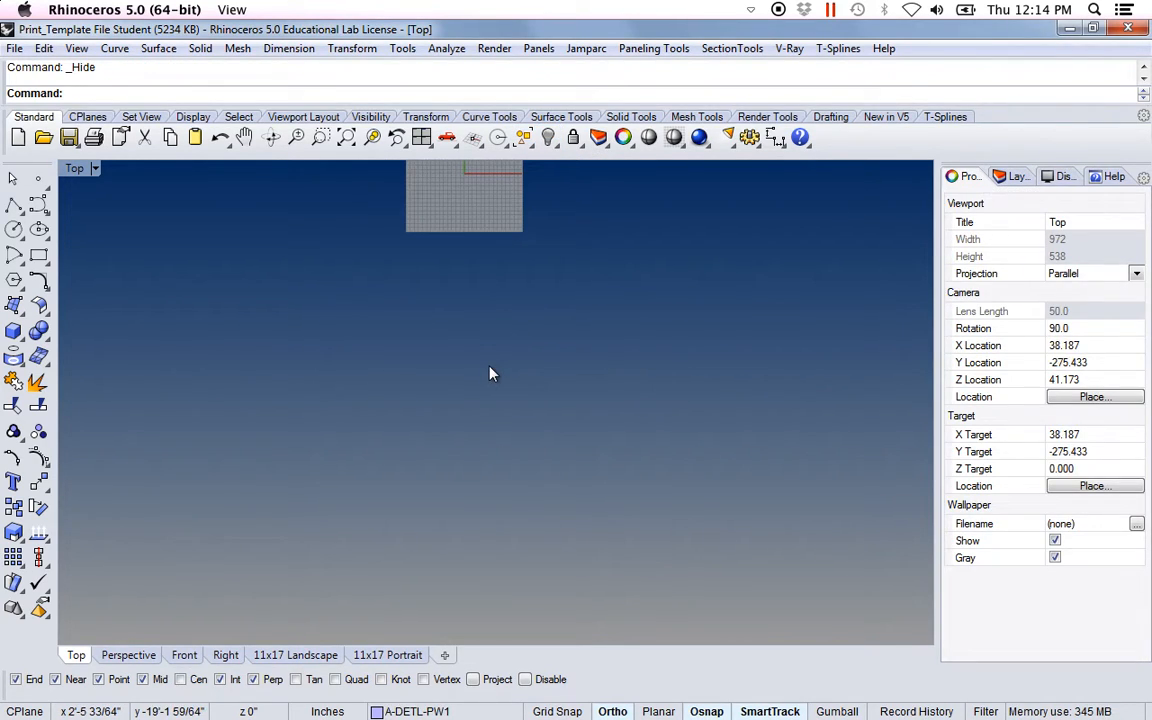
pyautogui.moveTo(378, 356); pyautogui.dragTo(460, 421, button='right')
pyautogui.scroll(10, 240, 342)
pyautogui.moveTo(315, 377); pyautogui.dragTo(365, 392, button='right')
pyautogui.scroll(8, 391, 398)
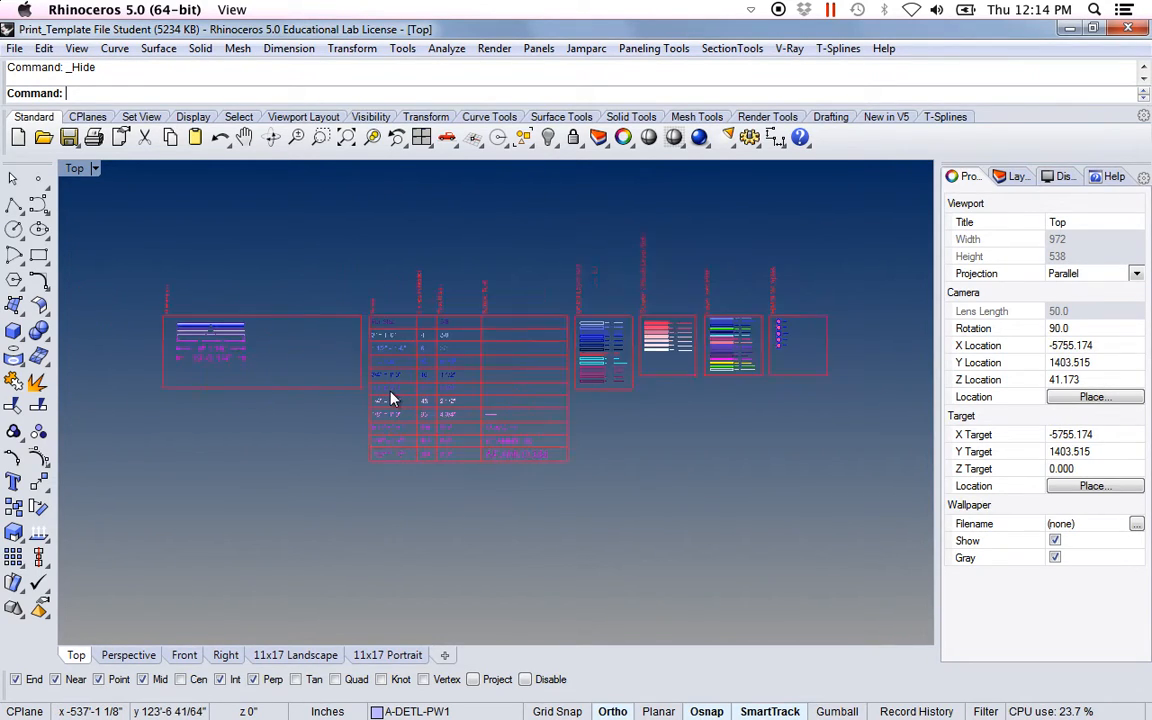
pyautogui.moveTo(483, 396); pyautogui.dragTo(432, 404, button='right')
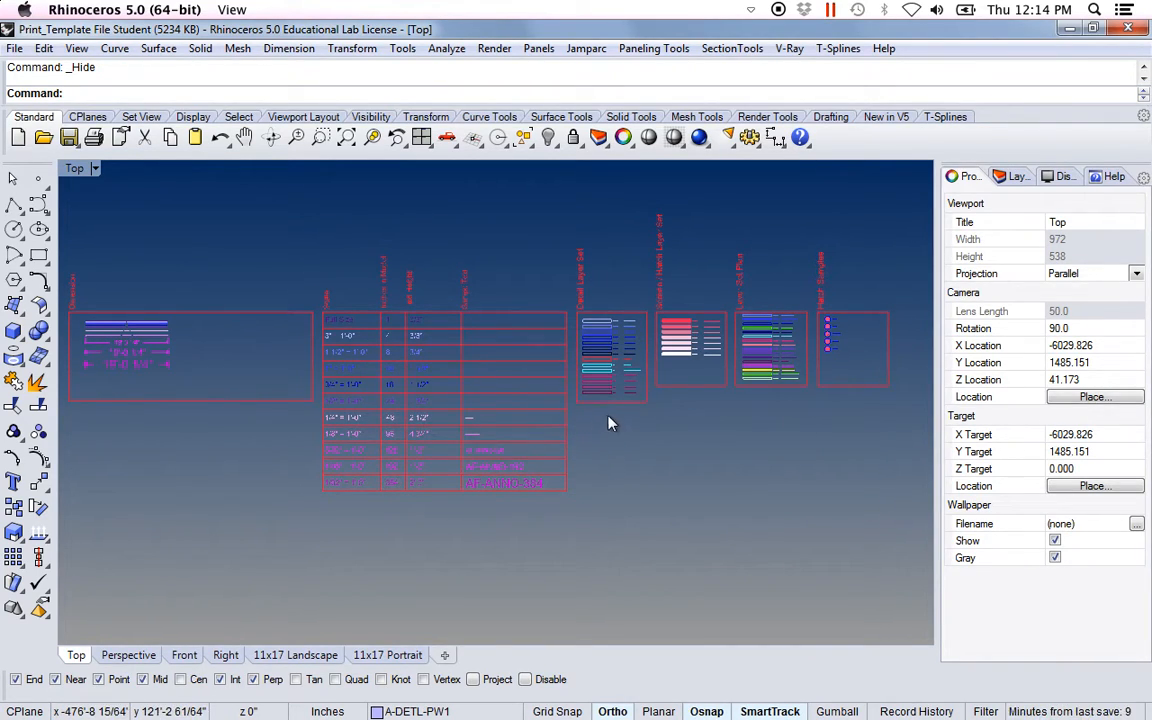
pyautogui.scroll(-6, 626, 448)
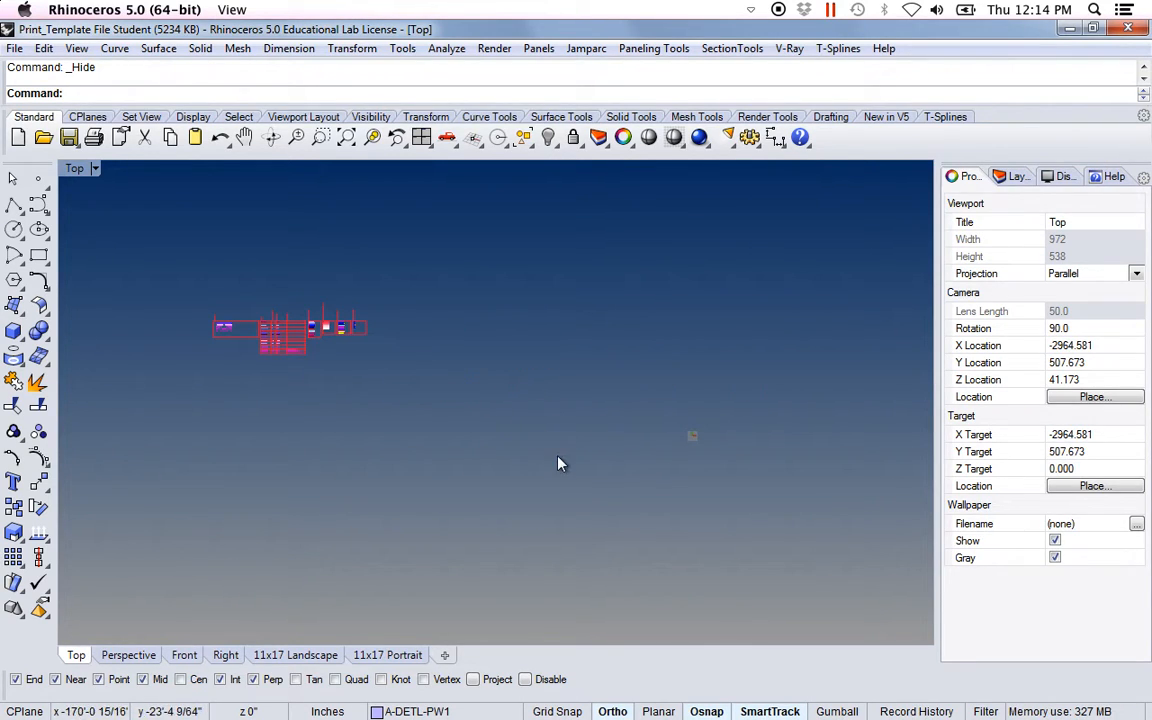
pyautogui.scroll(2, 583, 442)
pyautogui.moveTo(545, 447)
pyautogui.mouseDown(button='right')
pyautogui.moveTo(563, 427)
pyautogui.moveTo(566, 450)
pyautogui.mouseUp(button='right')
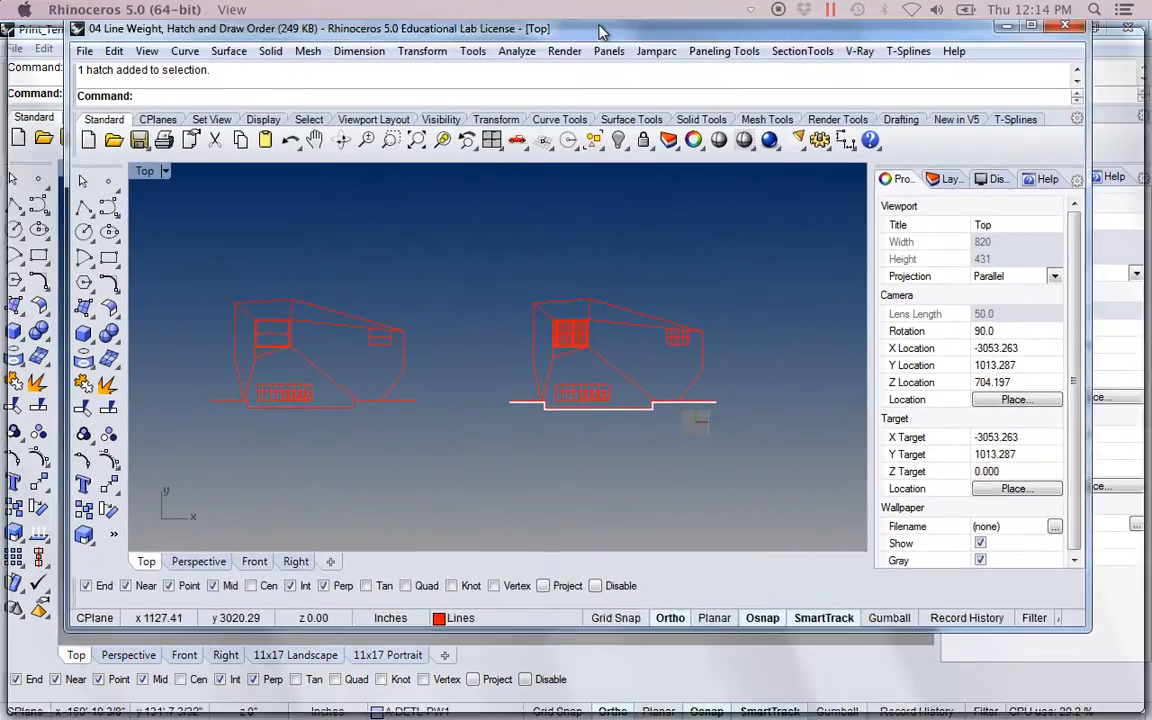
# Step: Switch to the file 04 Line Weight, Hatch and Draw Order and copy all curves of the unhatched left building section
pyautogui.moveTo(620, 114); pyautogui.dragTo(622, 75)
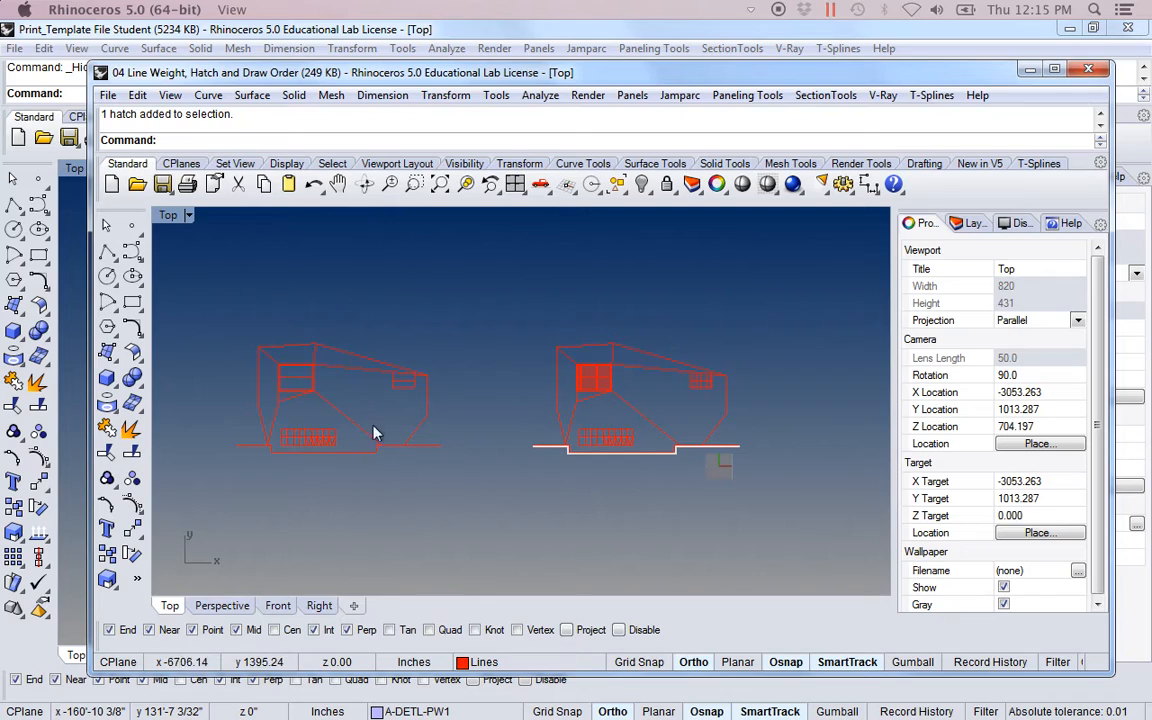
pyautogui.moveTo(465, 450)
pyautogui.mouseDown()
pyautogui.moveTo(268, 362)
pyautogui.moveTo(213, 310)
pyautogui.mouseUp()
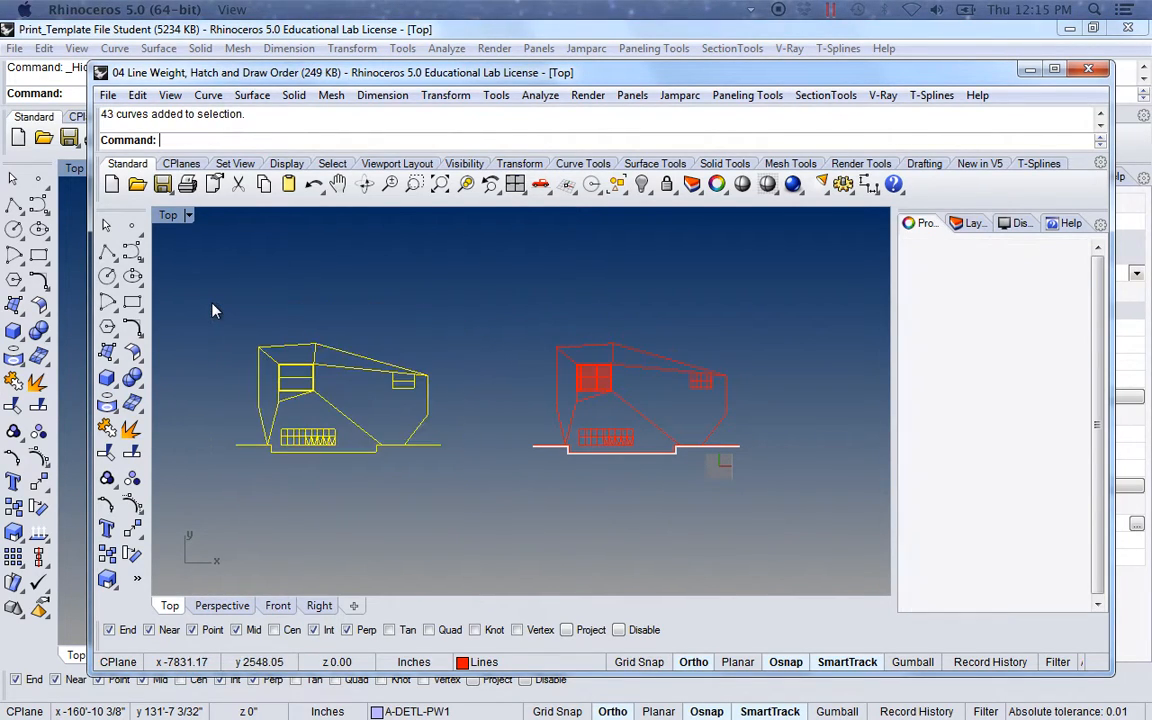
pyautogui.click(137, 96)
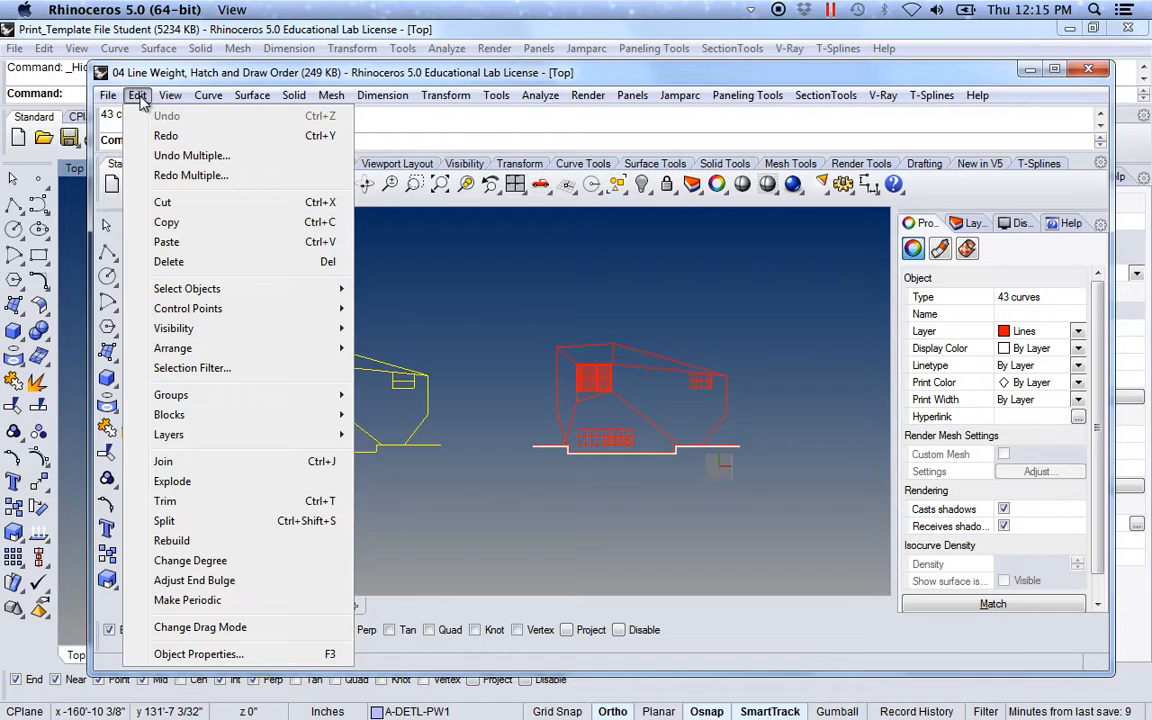
pyautogui.click(165, 222)
pyautogui.moveTo(809, 75); pyautogui.dragTo(722, 0)
# Step: Return to Print_Template File Student and paste the copied building section into the Top view
pyautogui.moveTo(569, 409); pyautogui.dragTo(559, 400, button='right')
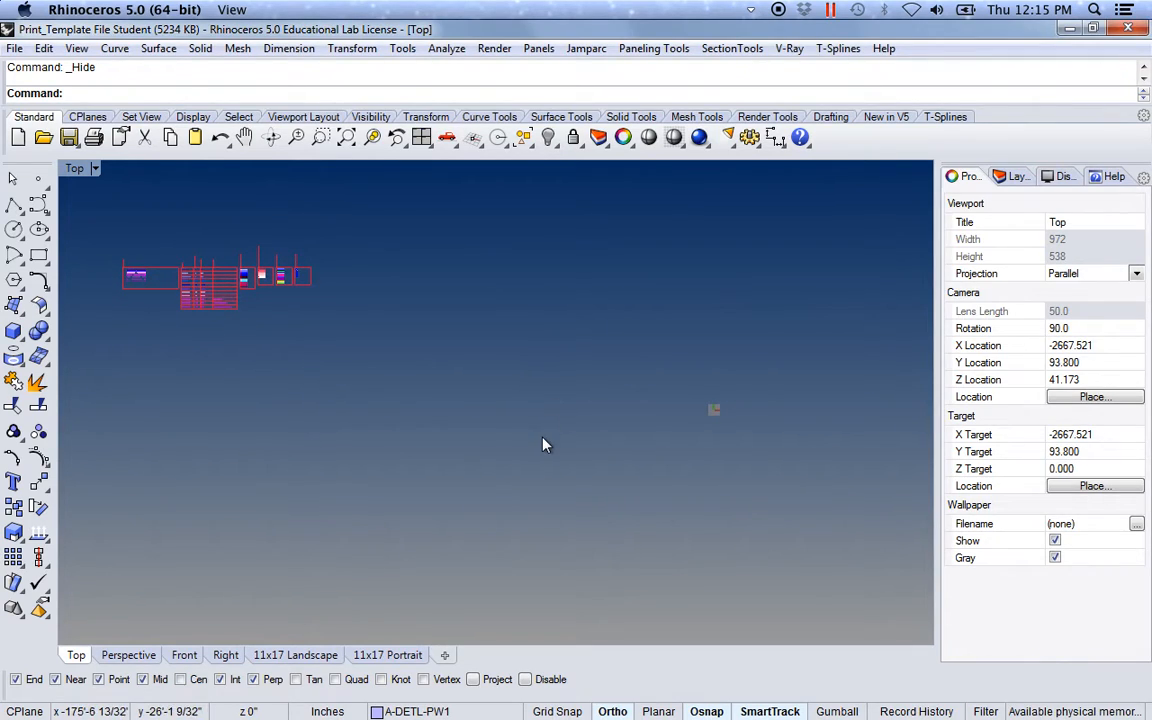
pyautogui.click(44, 50)
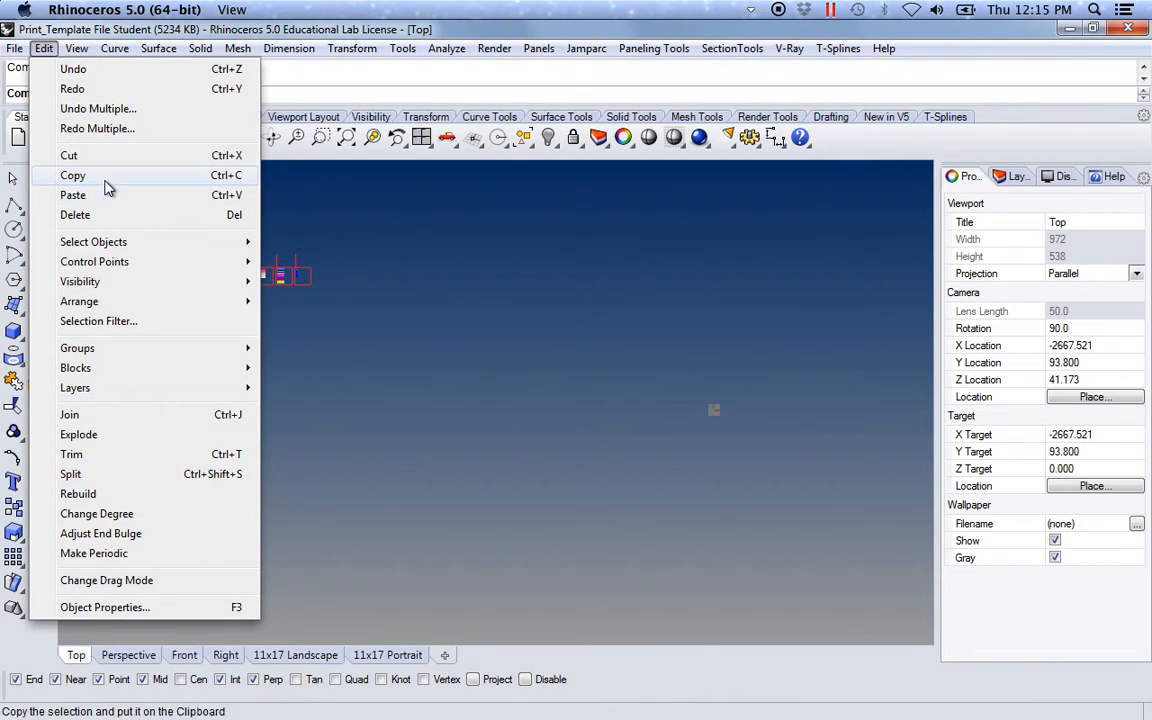
pyautogui.click(73, 195)
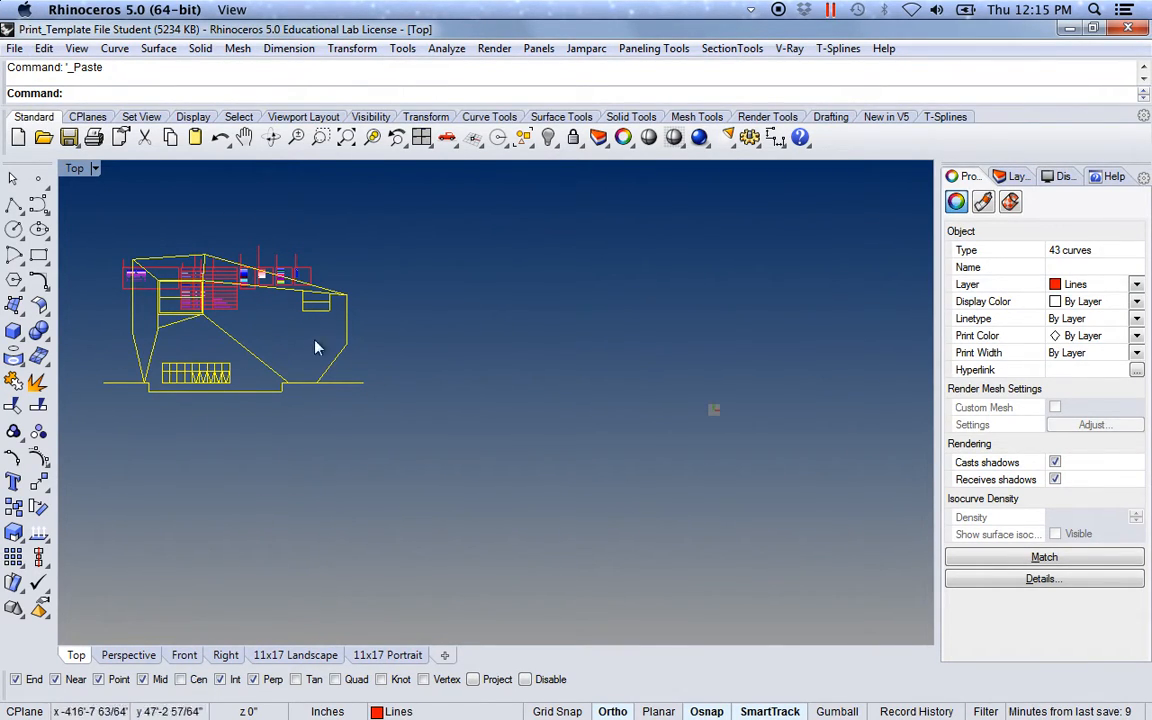
# Step: Move the pasted building section horizontally to the right, clear of the template's reference tables, and deselect it
pyautogui.write('m')
pyautogui.press('Return')
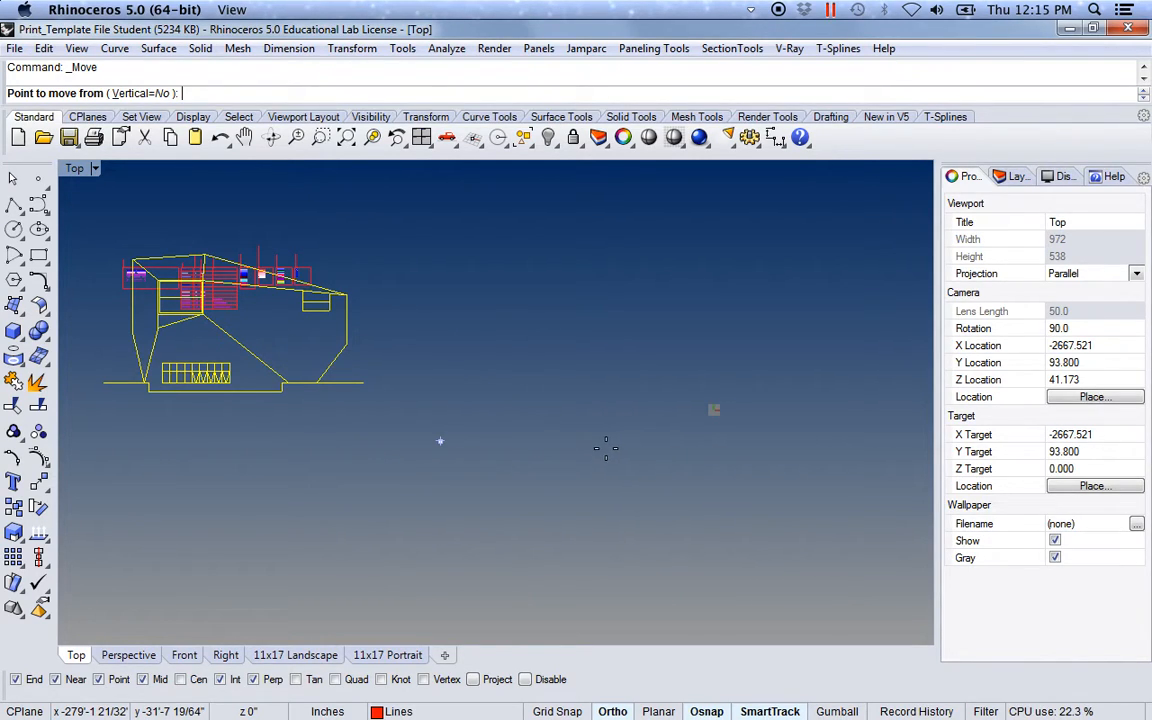
pyautogui.click(351, 425)
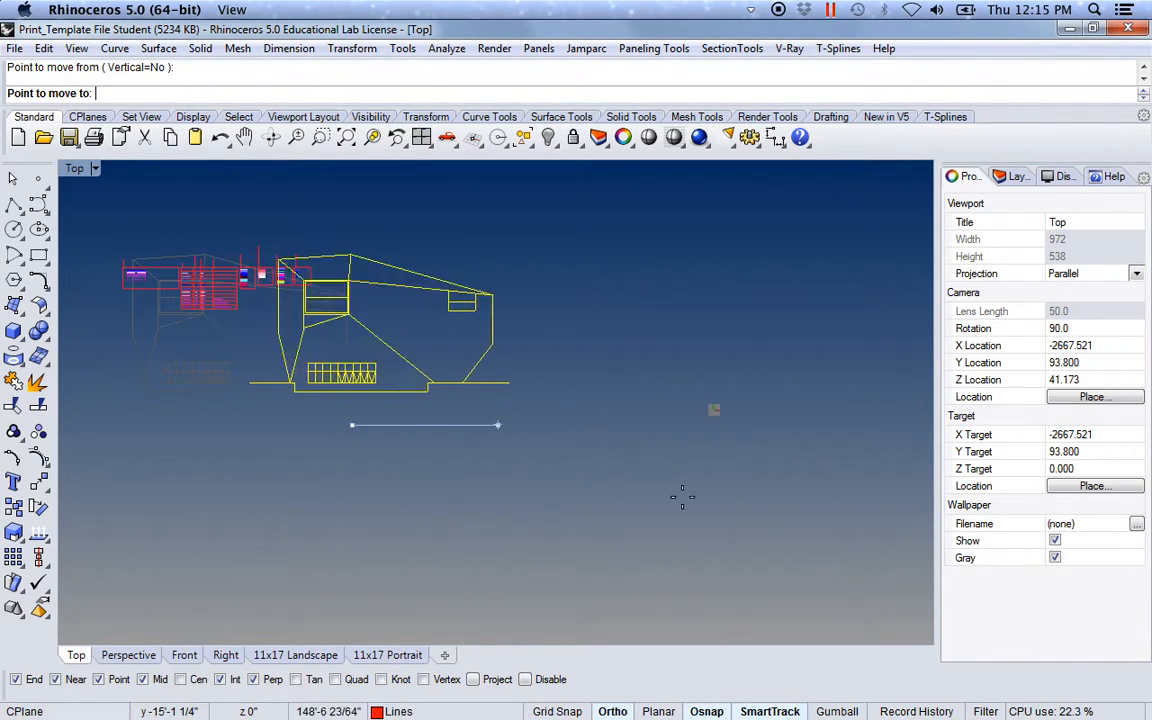
pyautogui.click(746, 483)
pyautogui.click(653, 522)
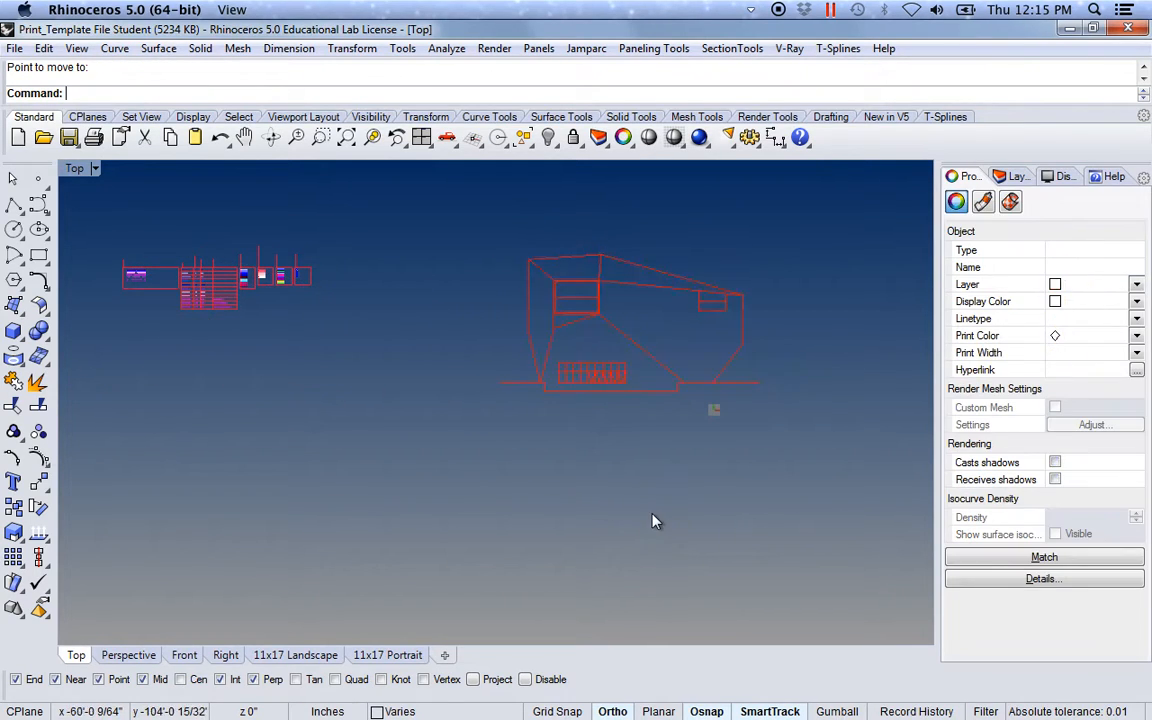
# Step: Examine the pasted building section's outline and ground line, and the double frame of its large upper window
pyautogui.moveTo(664, 457); pyautogui.dragTo(620, 463, button='right')
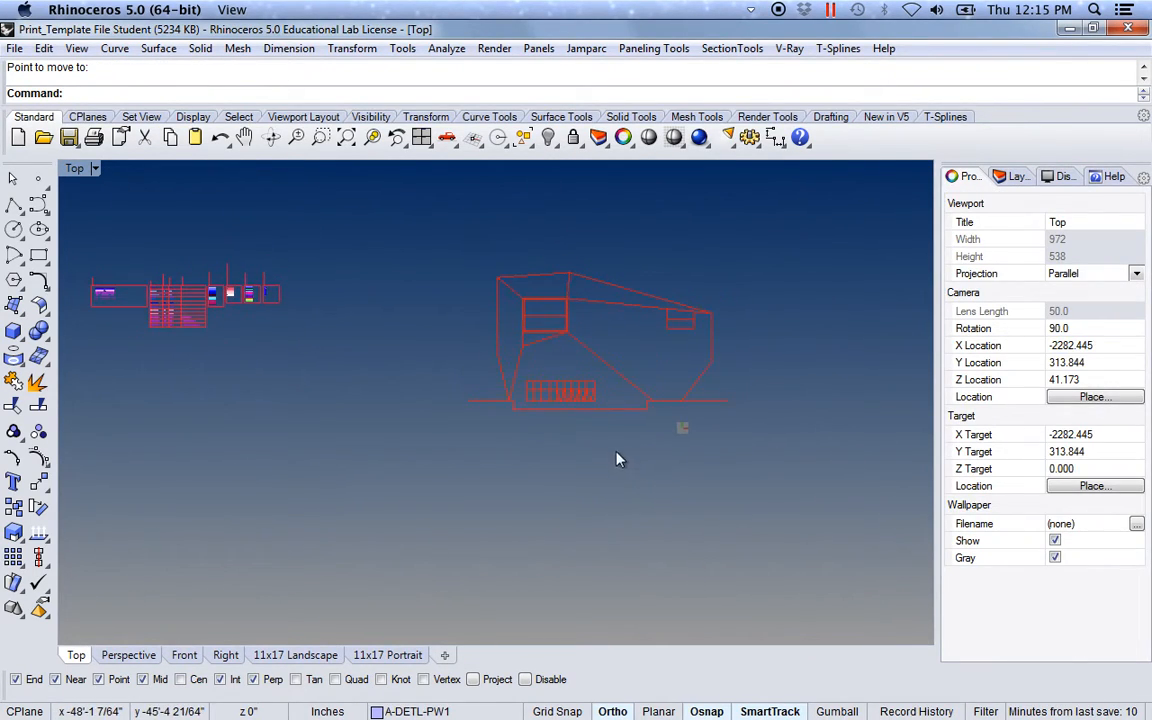
pyautogui.scroll(3, 600, 411)
pyautogui.moveTo(600, 411); pyautogui.dragTo(476, 412, button='right')
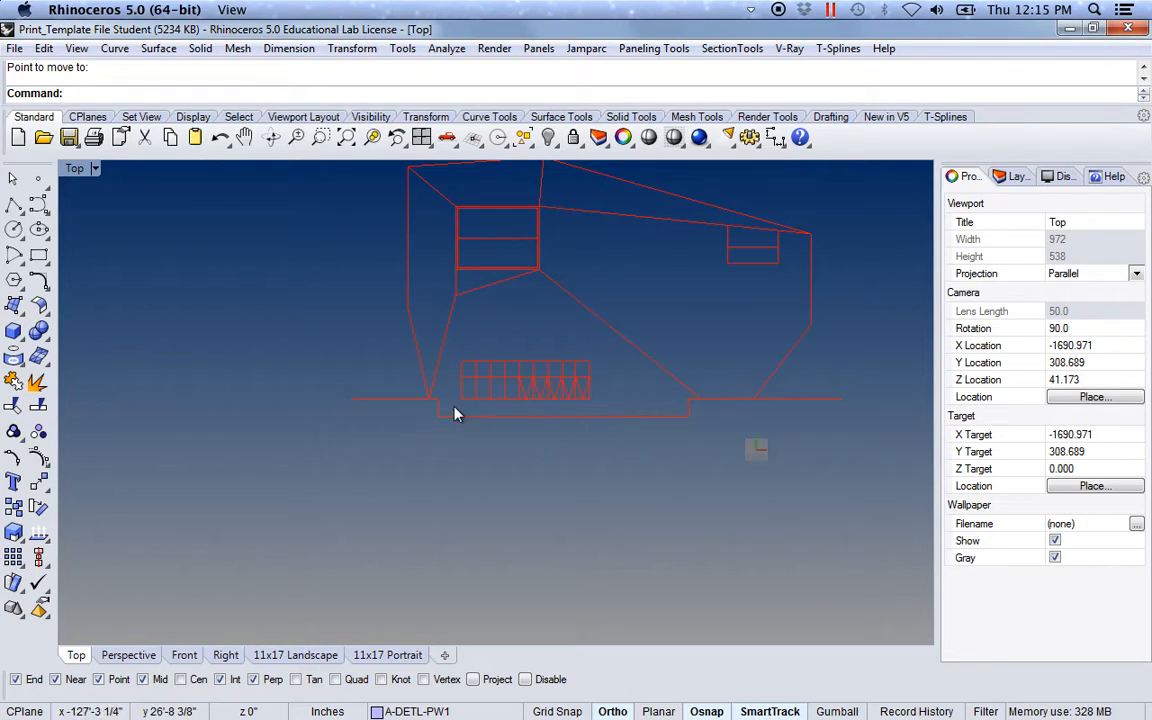
pyautogui.moveTo(531, 336); pyautogui.dragTo(465, 409, button='right')
pyautogui.moveTo(368, 415)
pyautogui.mouseDown(button='right')
pyautogui.moveTo(455, 418)
pyautogui.moveTo(373, 427)
pyautogui.mouseUp(button='right')
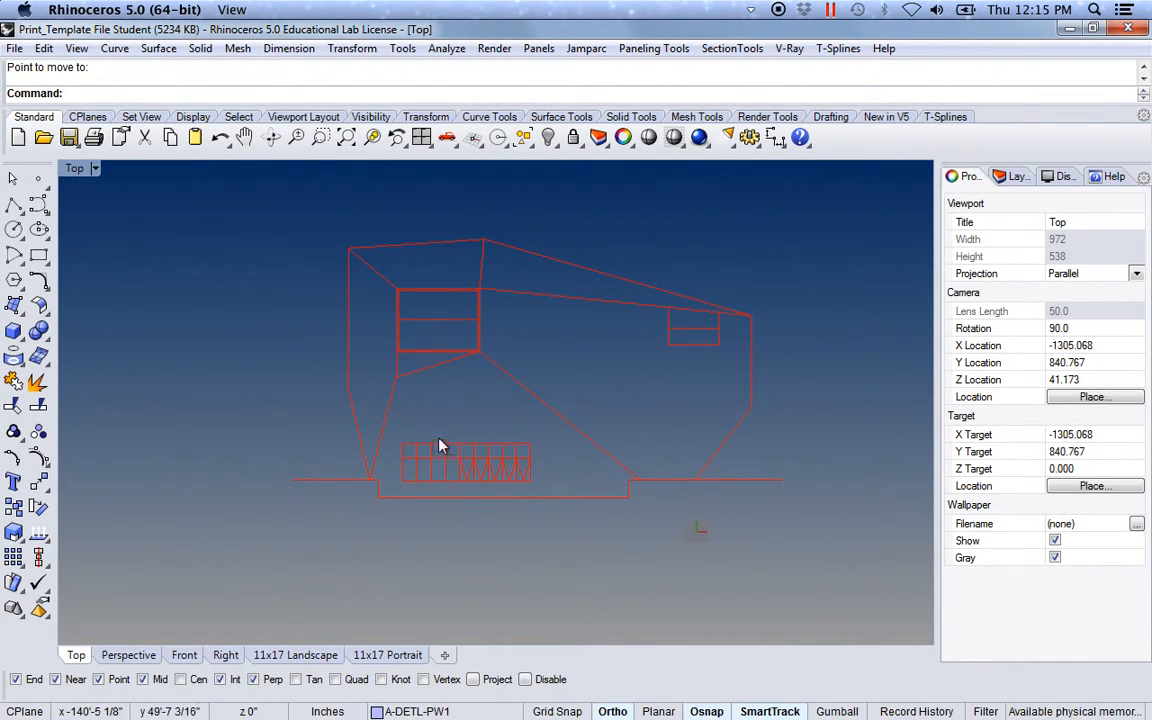
pyautogui.scroll(-5, 442, 447)
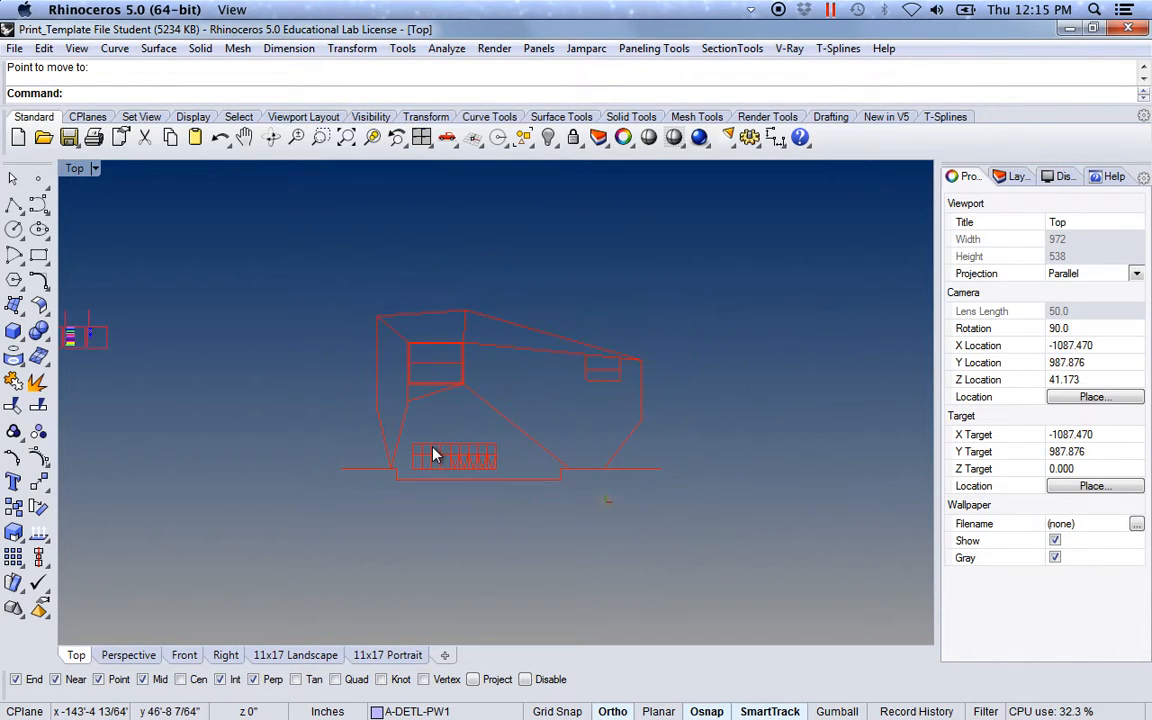
pyautogui.scroll(5, 470, 448)
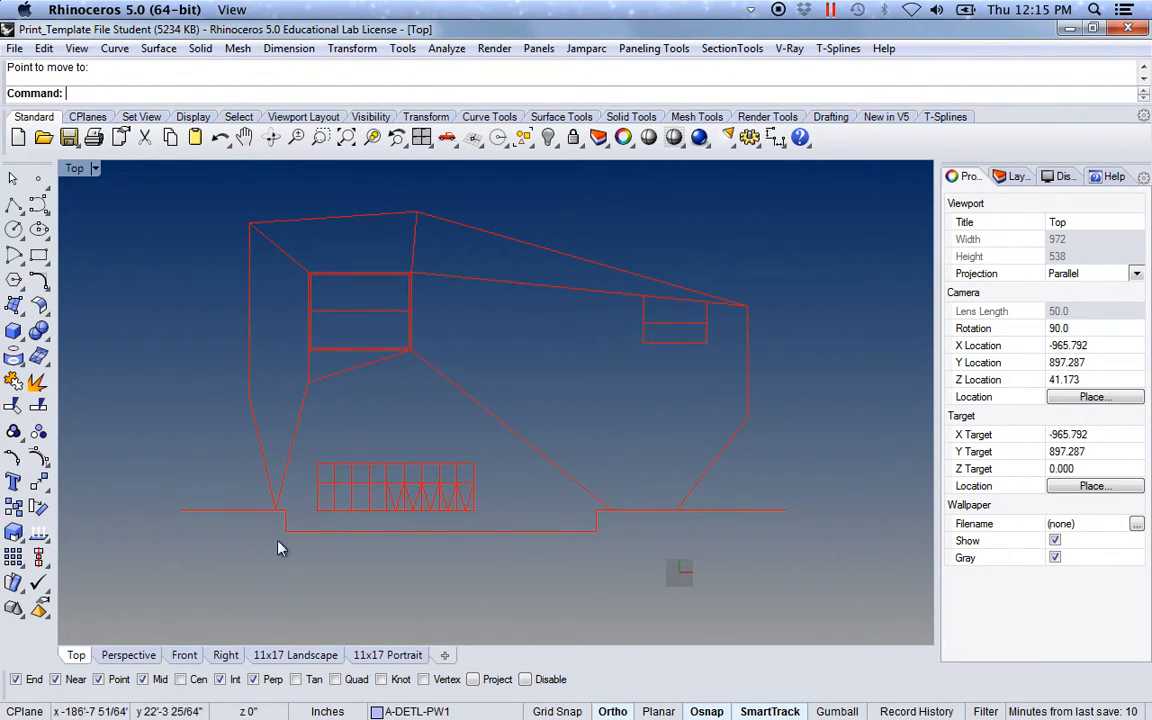
pyautogui.scroll(3, 280, 542)
pyautogui.scroll(-1, 397, 358)
pyautogui.scroll(2, 397, 358)
pyautogui.scroll(1, 382, 385)
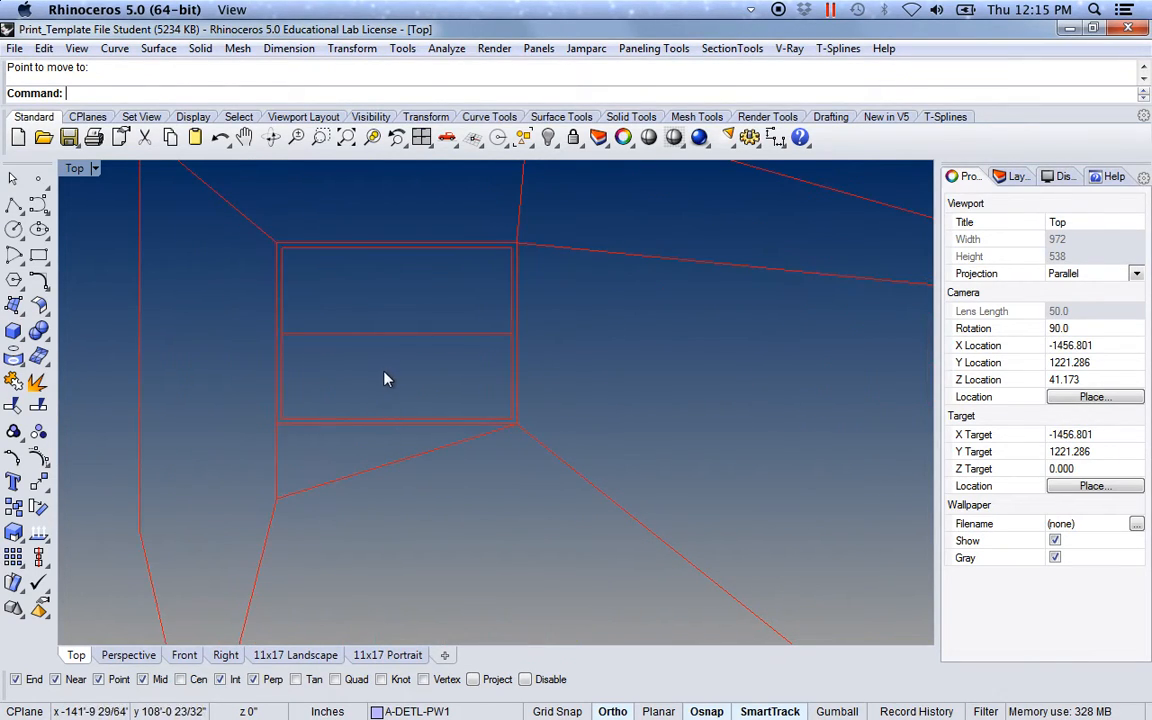
pyautogui.scroll(1, 378, 388)
pyautogui.scroll(1, 368, 405)
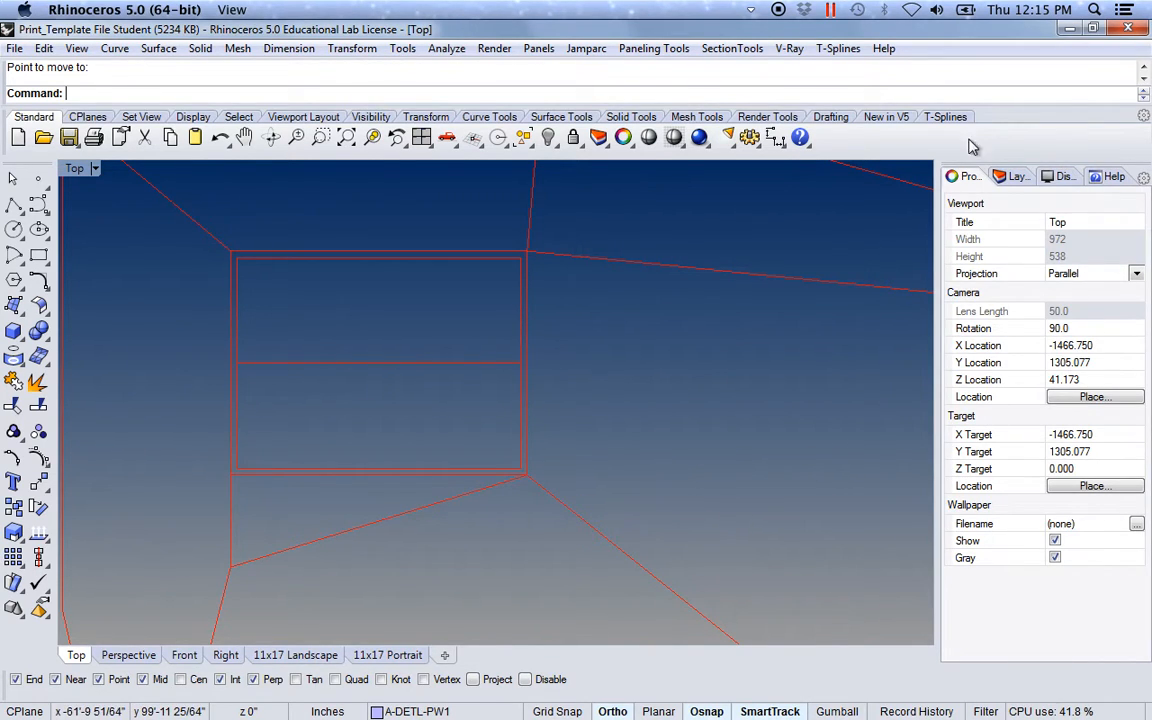
# Step: Bring up the layer list and review it down to the Lines and Hatch Examples layers
pyautogui.click(1015, 178)
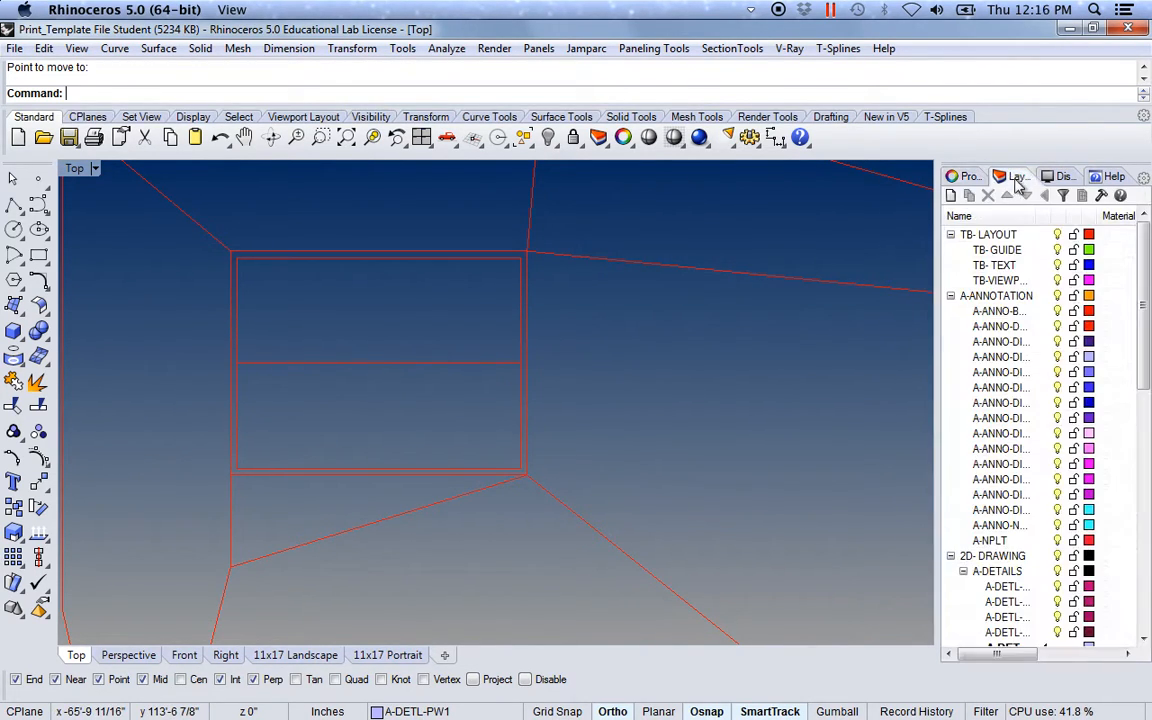
pyautogui.moveTo(1145, 330); pyautogui.dragTo(1145, 570)
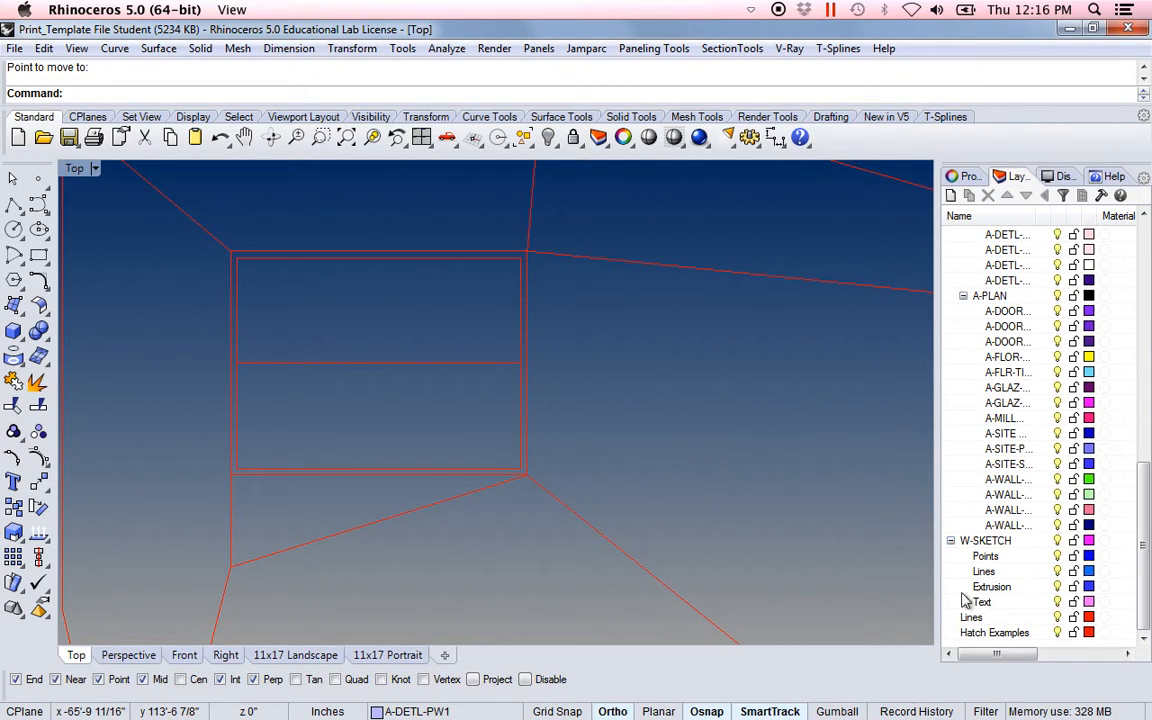
pyautogui.moveTo(1145, 550)
pyautogui.mouseDown()
pyautogui.moveTo(1147, 540)
pyautogui.moveTo(1146, 552)
pyautogui.mouseUp()
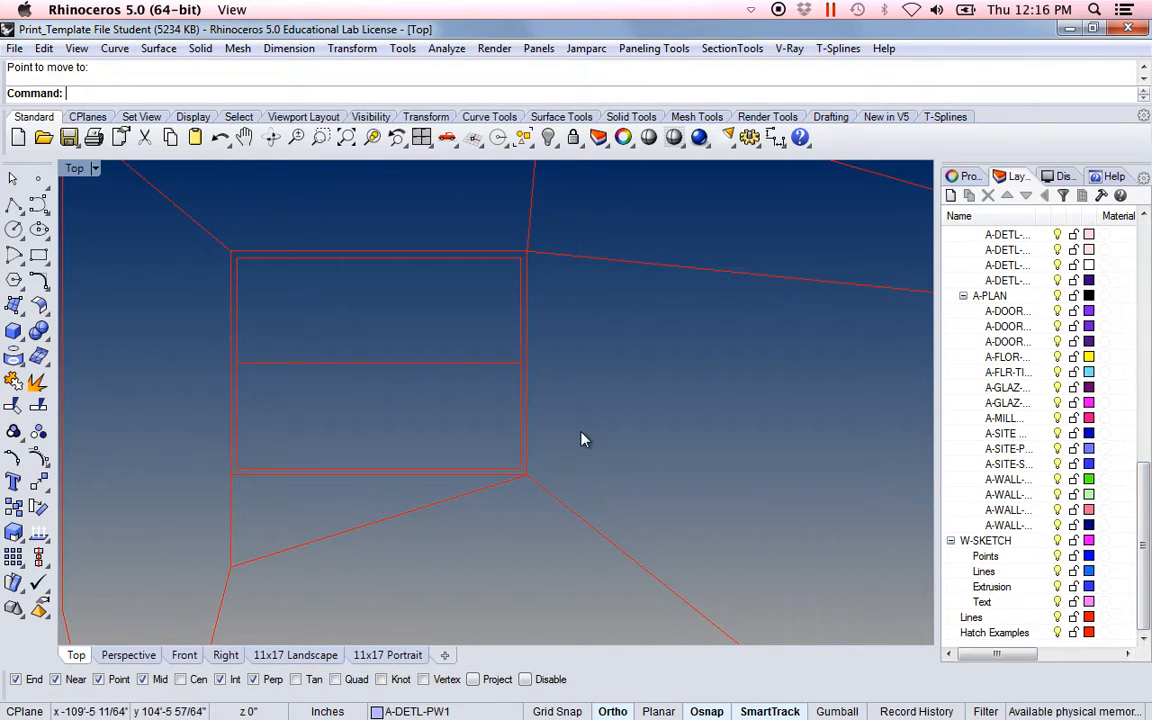
# Step: Start a hatch bounded by the inner frame of the section's large upper window, keeping the region inside it
pyautogui.moveTo(599, 375); pyautogui.dragTo(596, 393, button='right')
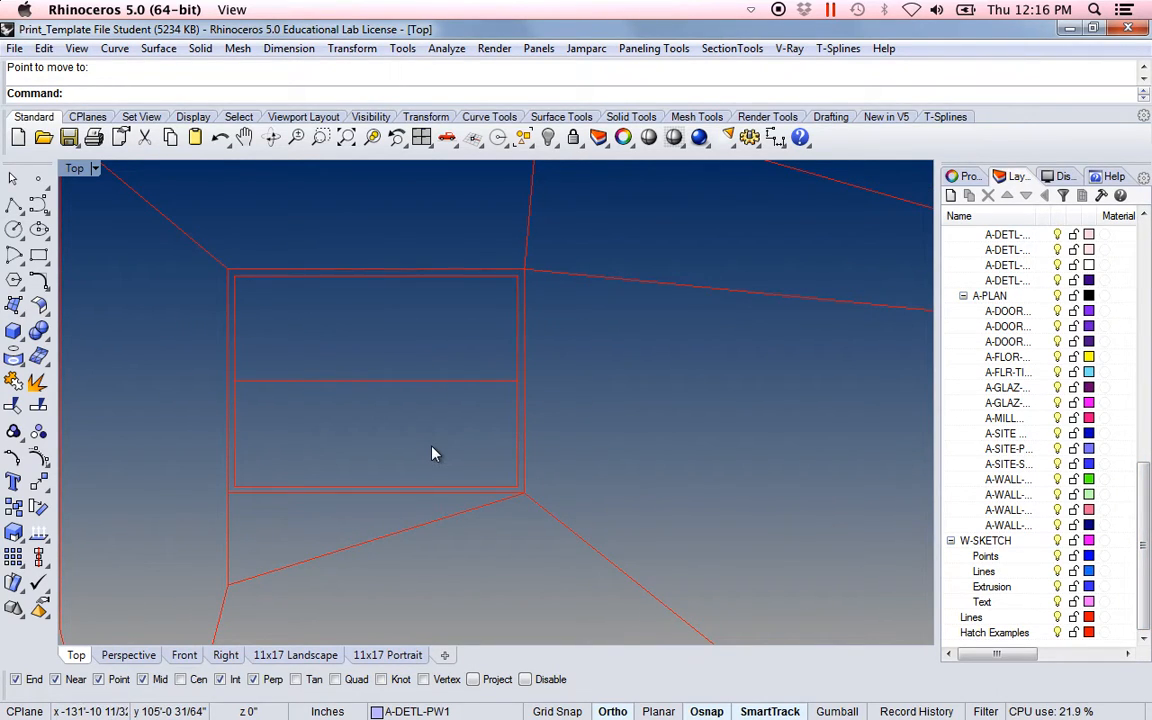
pyautogui.press('Return')
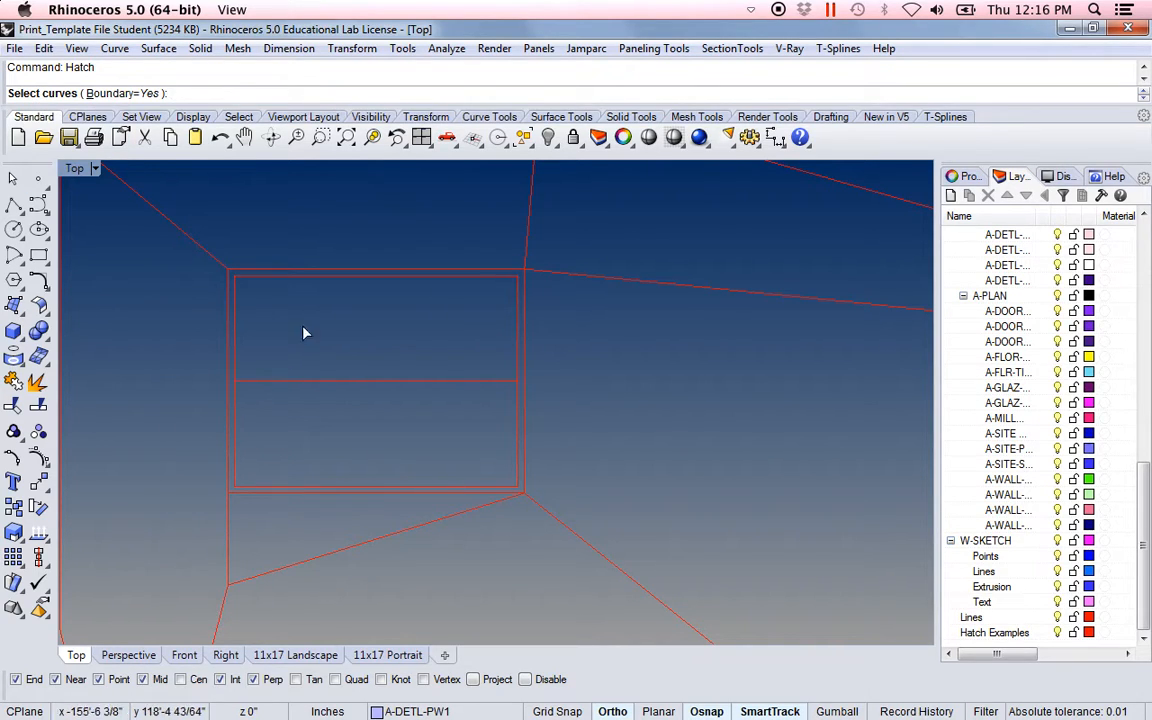
pyautogui.click(277, 280)
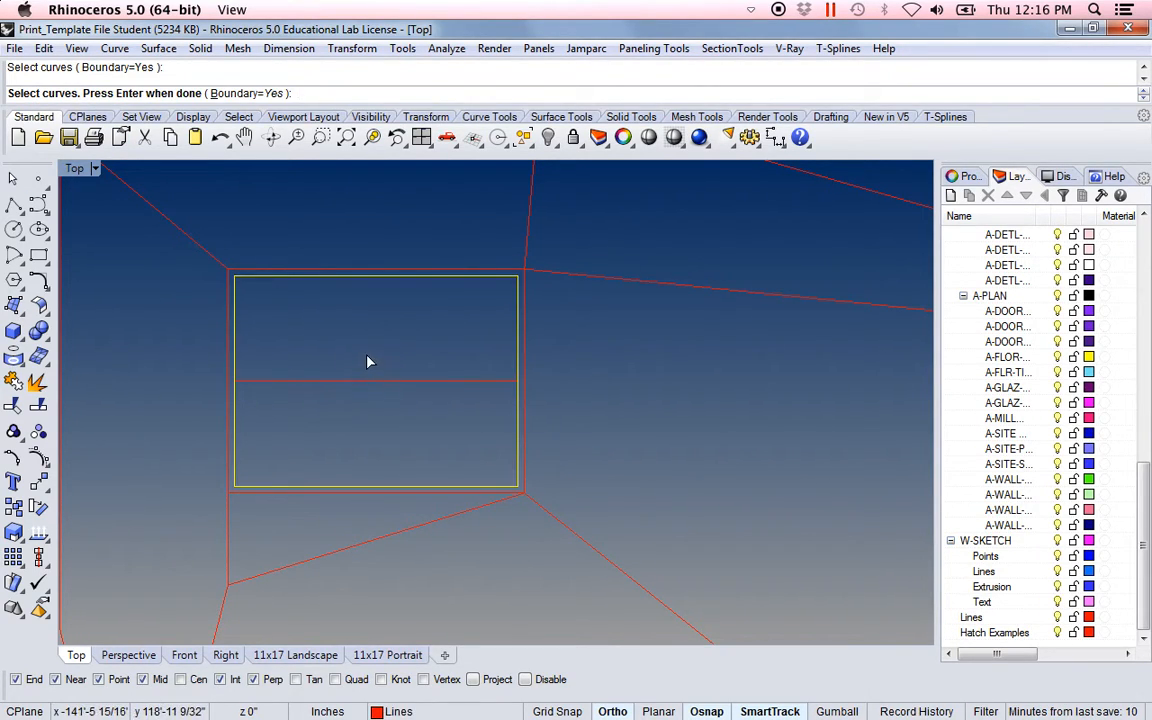
pyautogui.press('Return')
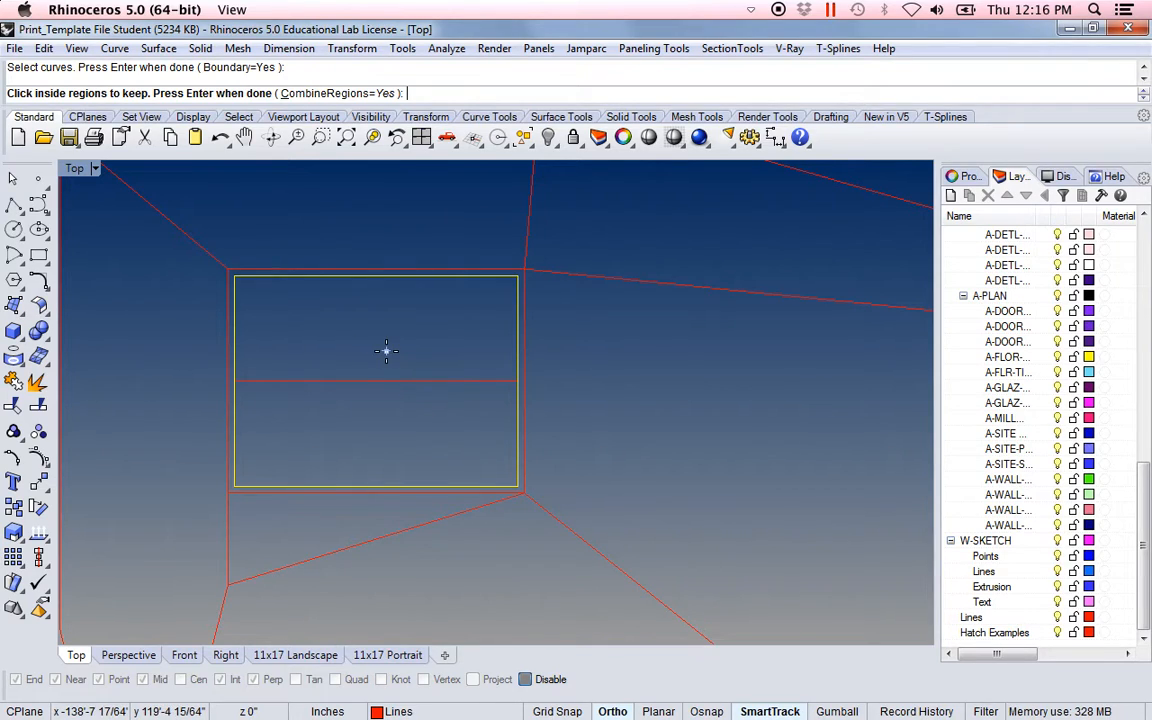
pyautogui.click(387, 349)
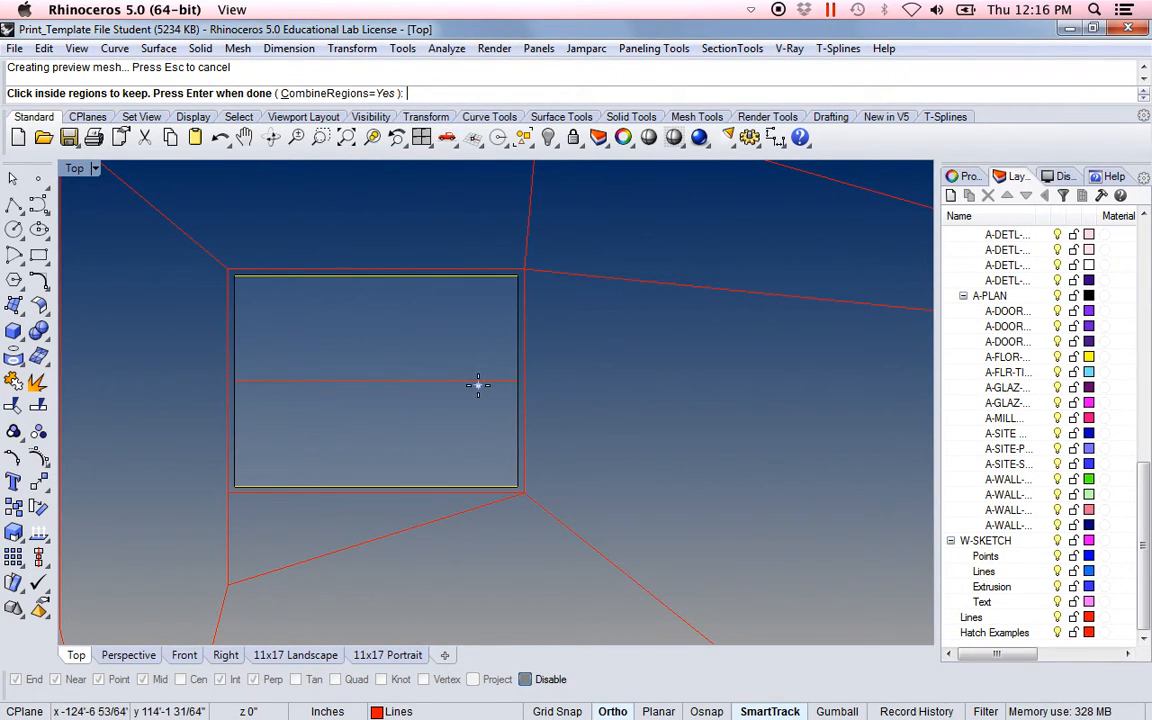
pyautogui.moveTo(687, 463); pyautogui.dragTo(614, 473, button='right')
pyautogui.scroll(-5, 568, 456)
pyautogui.scroll(4, 568, 458)
pyautogui.moveTo(550, 457); pyautogui.dragTo(578, 468, button='right')
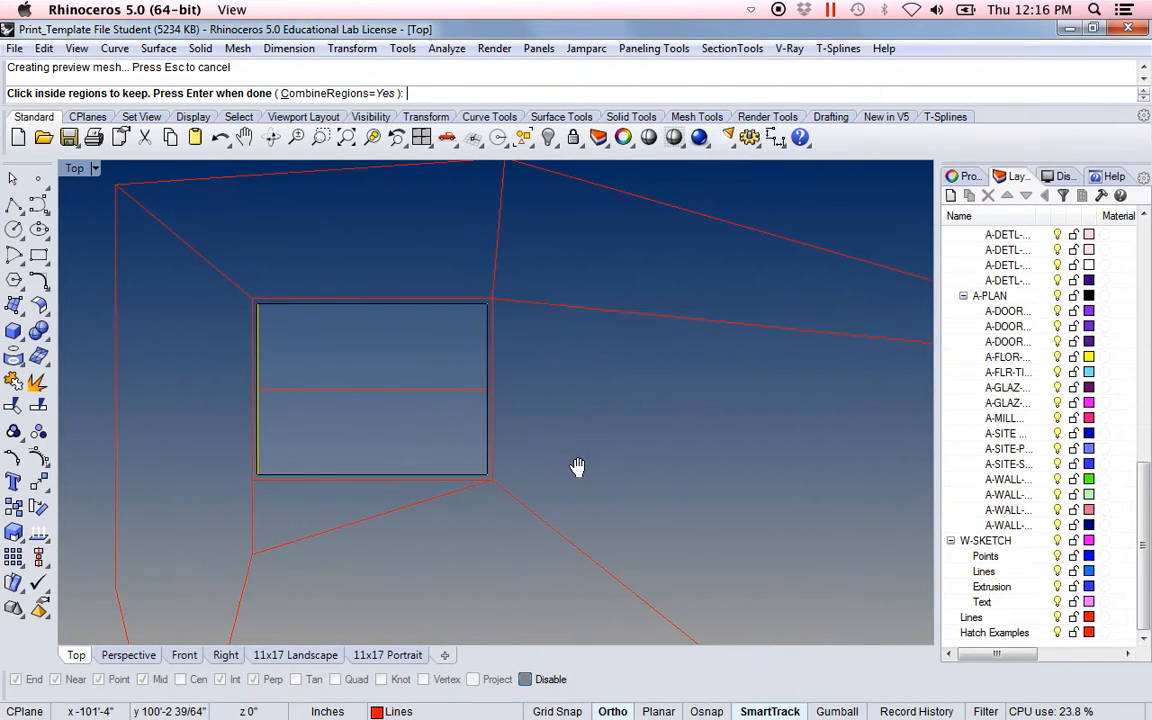
pyautogui.press('Return')
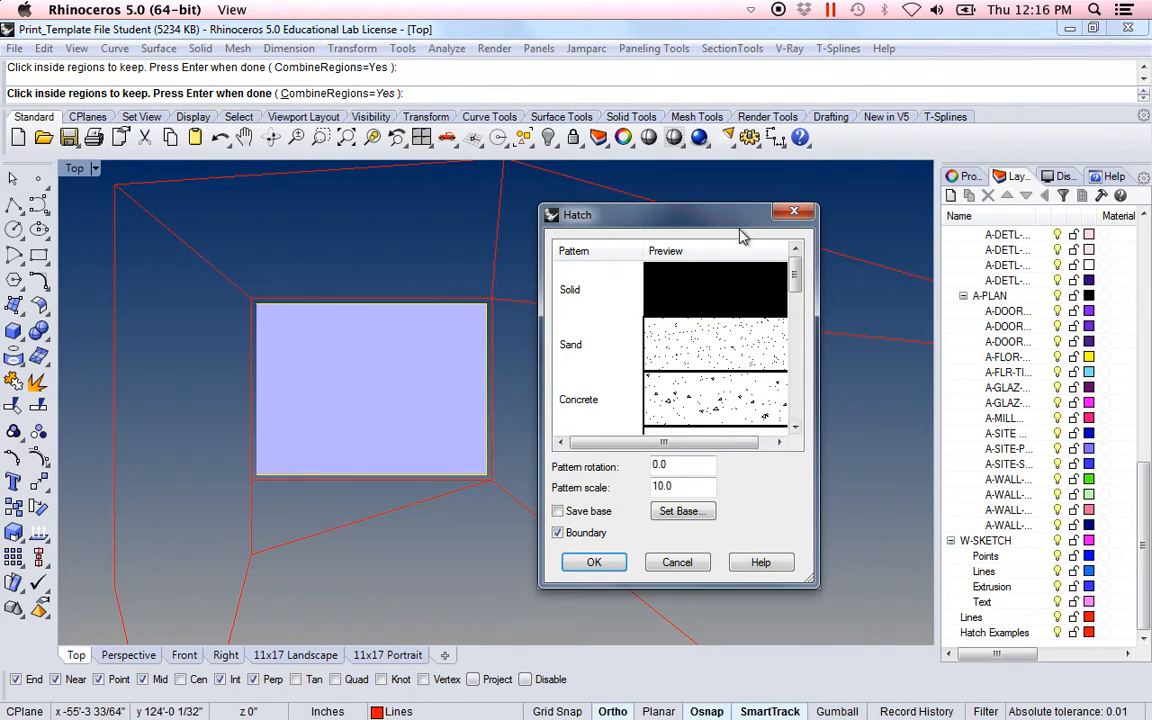
# Step: Choose the Hatch1 pattern for the large window's hatch and set its pattern scale to 100
pyautogui.moveTo(697, 223); pyautogui.dragTo(777, 203)
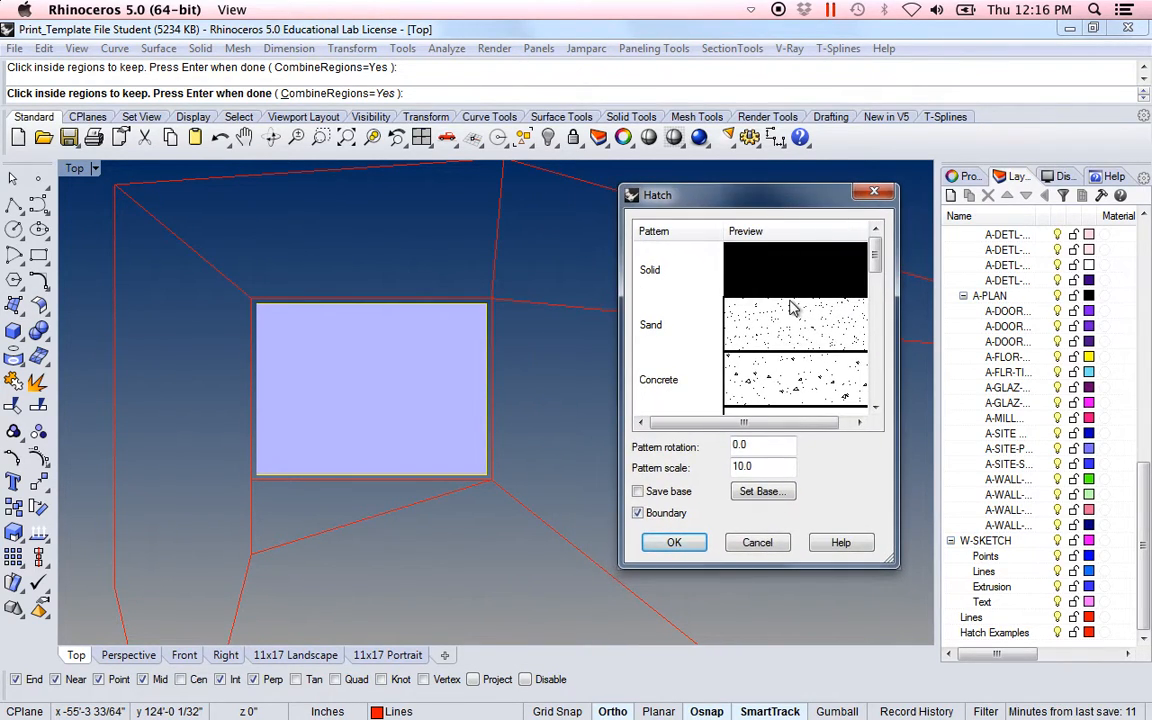
pyautogui.moveTo(876, 253); pyautogui.dragTo(877, 285)
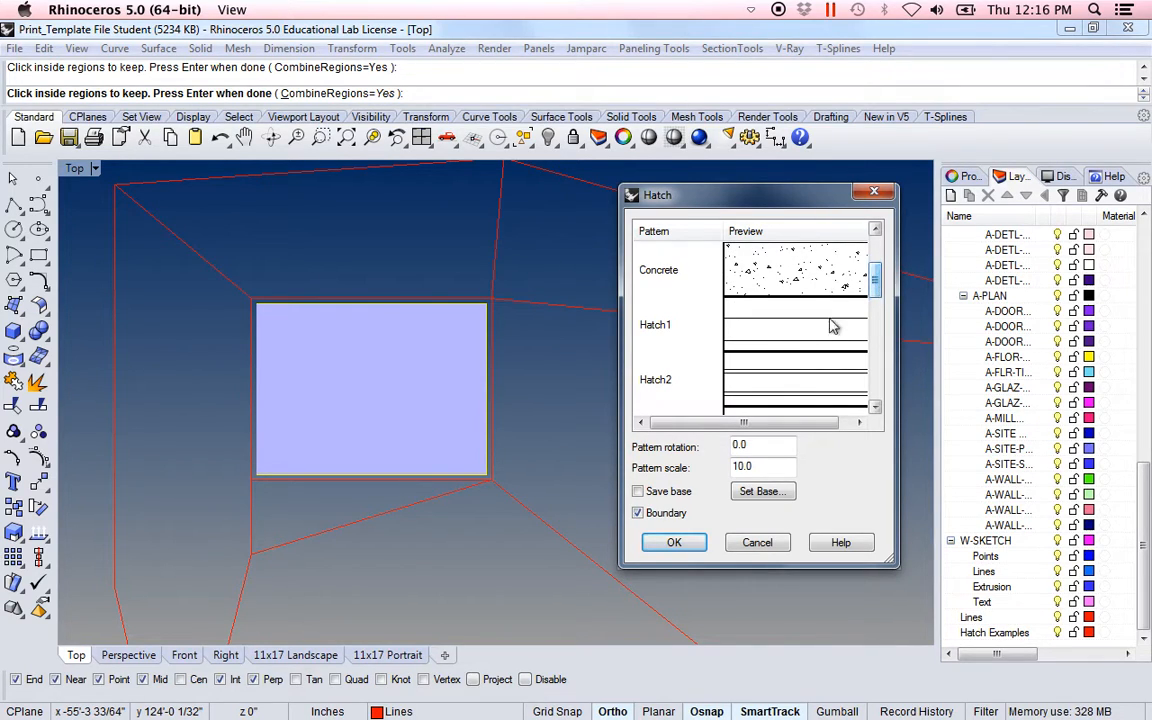
pyautogui.click(758, 332)
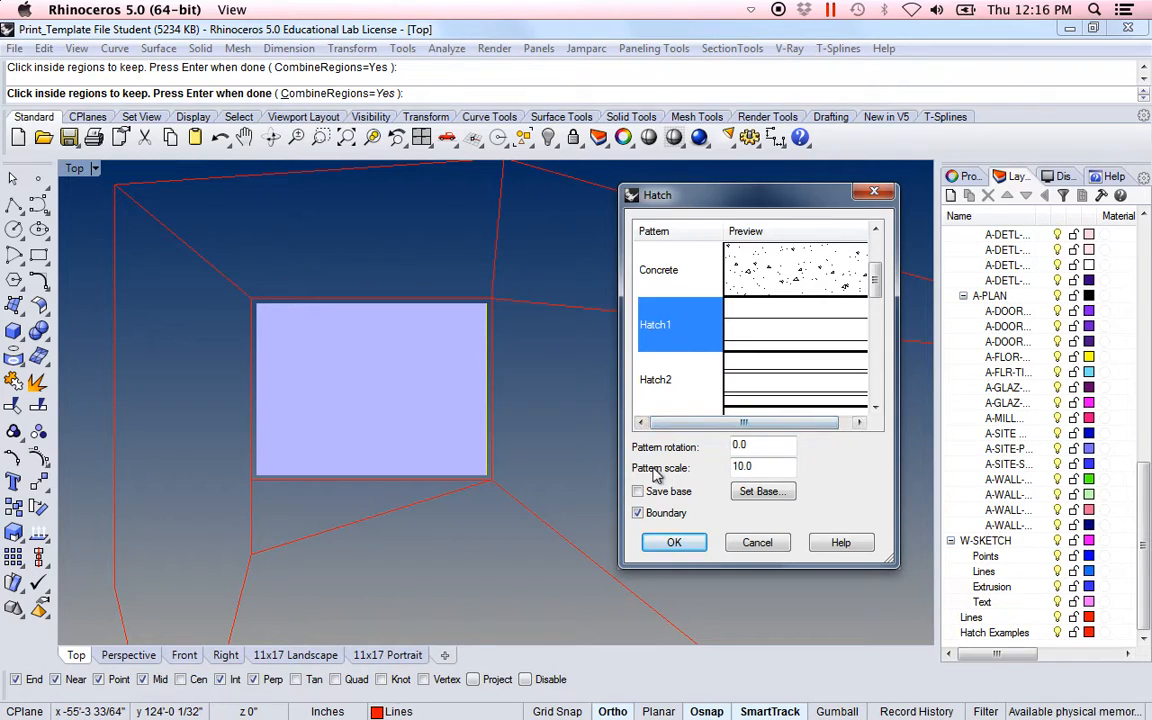
pyautogui.moveTo(766, 467); pyautogui.dragTo(716, 462)
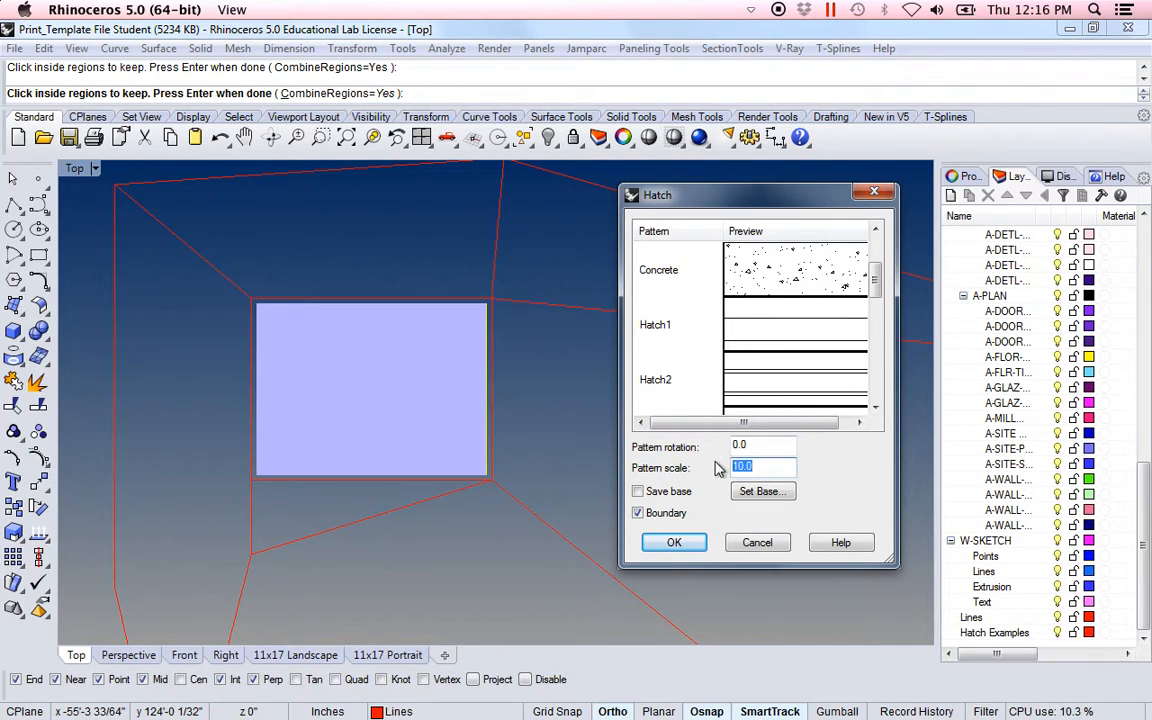
pyautogui.write('100')
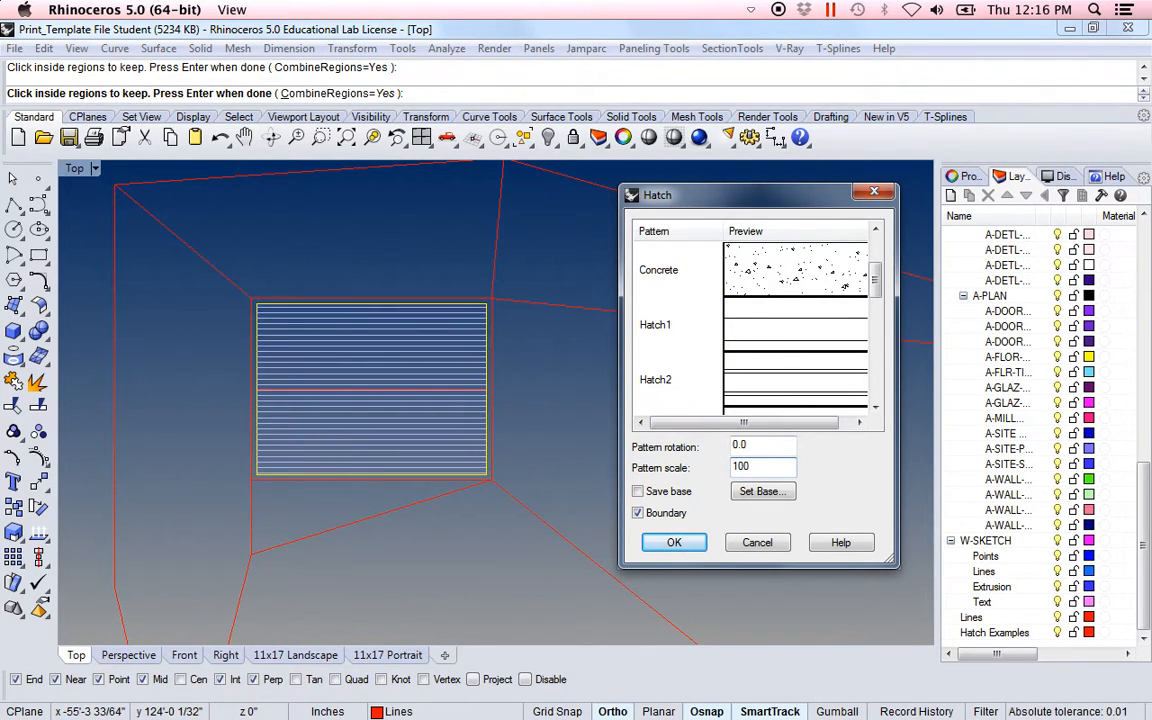
# Step: Set the large window hatch's pattern scale to 200 and its pattern rotation to 90
pyautogui.moveTo(752, 464); pyautogui.dragTo(716, 466)
pyautogui.write('200')
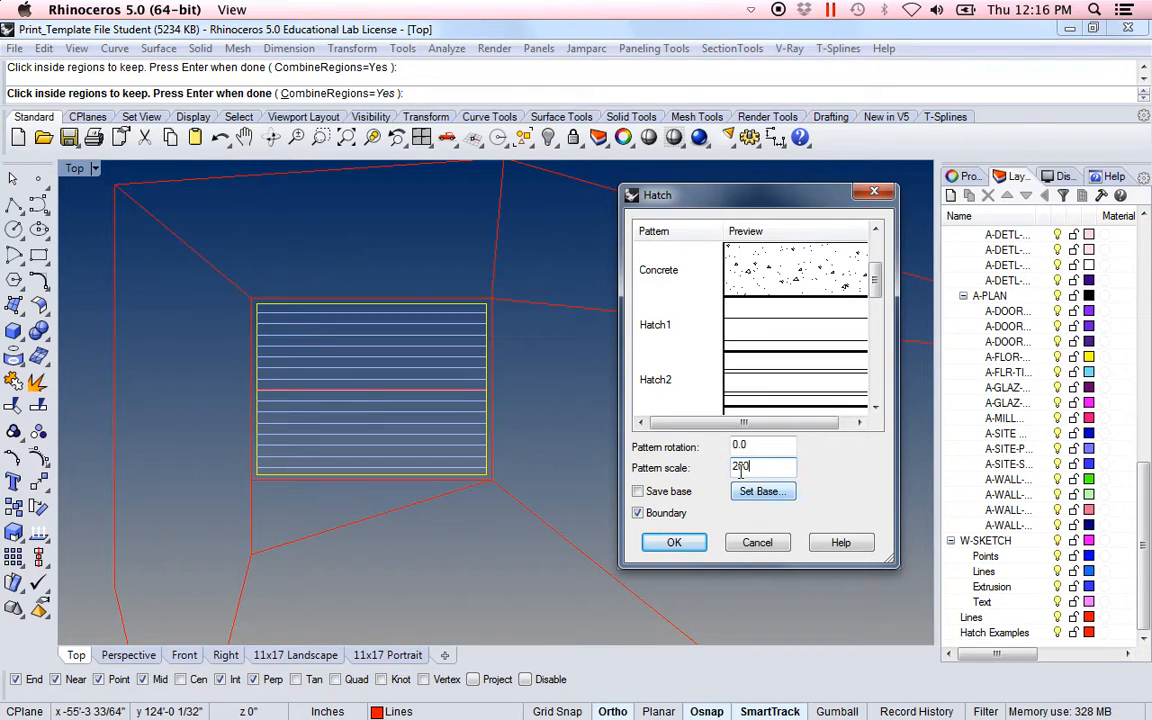
pyautogui.click(760, 443)
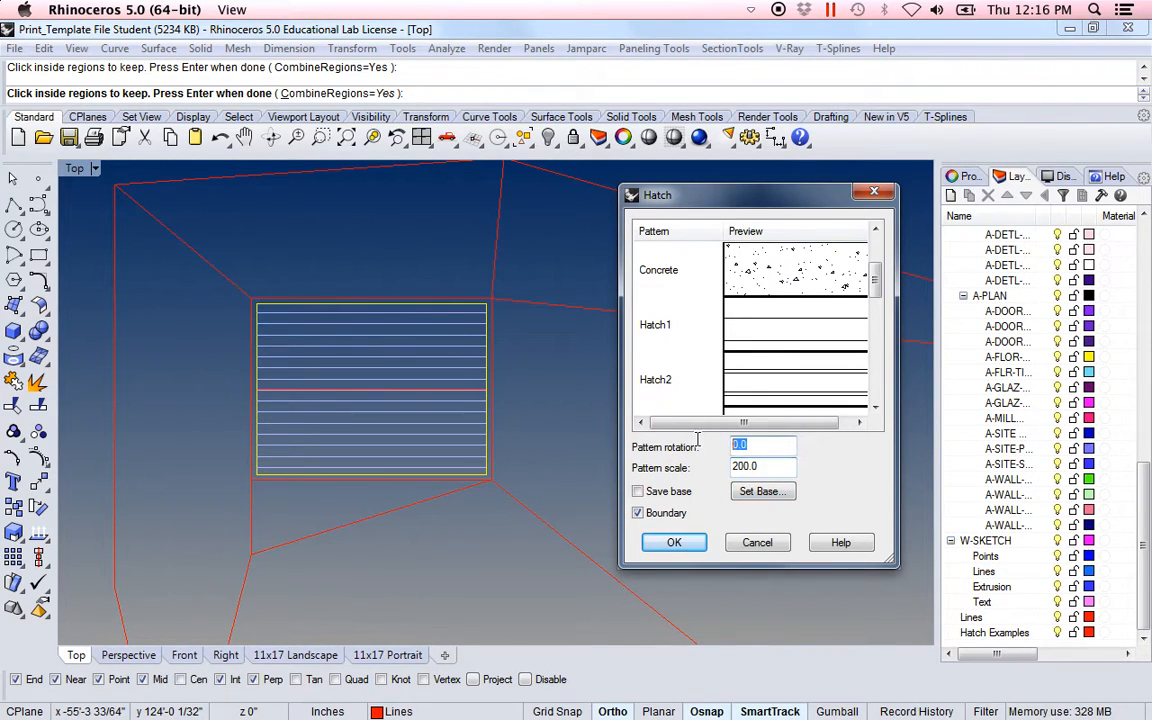
pyautogui.write('90')
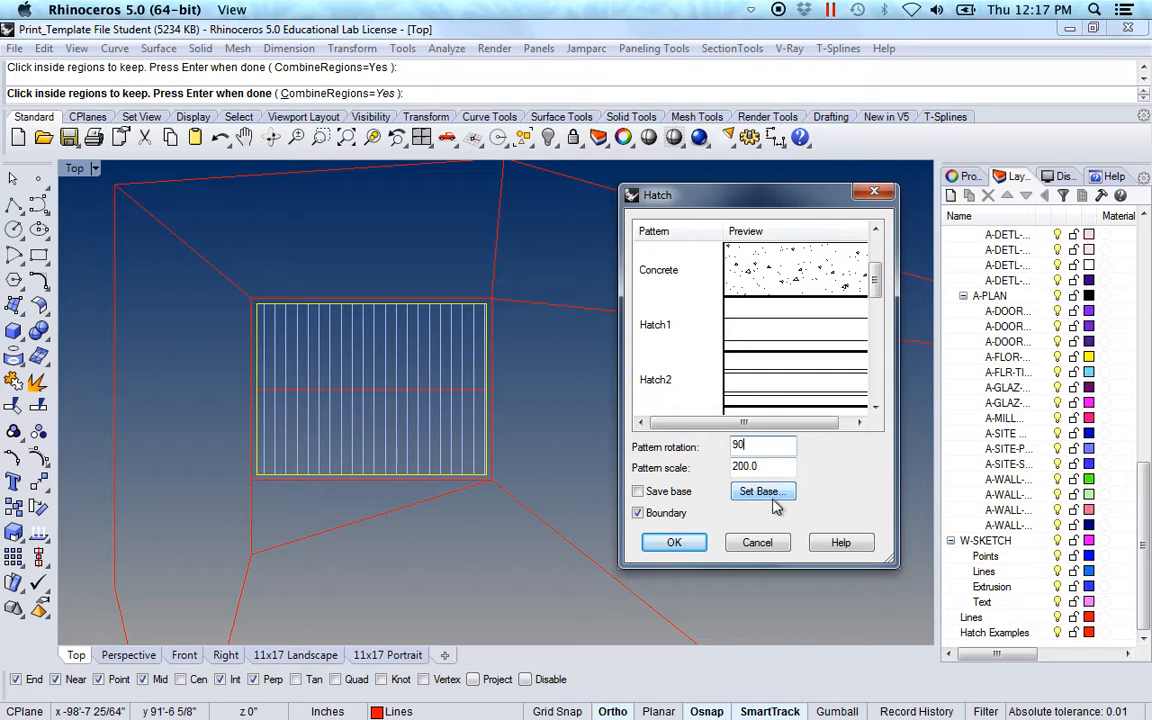
# Step: Set the hatch base point at the midpoint of the window frame's inner bottom edge
pyautogui.moveTo(337, 459); pyautogui.dragTo(347, 476, button='right')
pyautogui.scroll(-6, 354, 476)
pyautogui.scroll(4, 355, 476)
pyautogui.scroll(4, 355, 476)
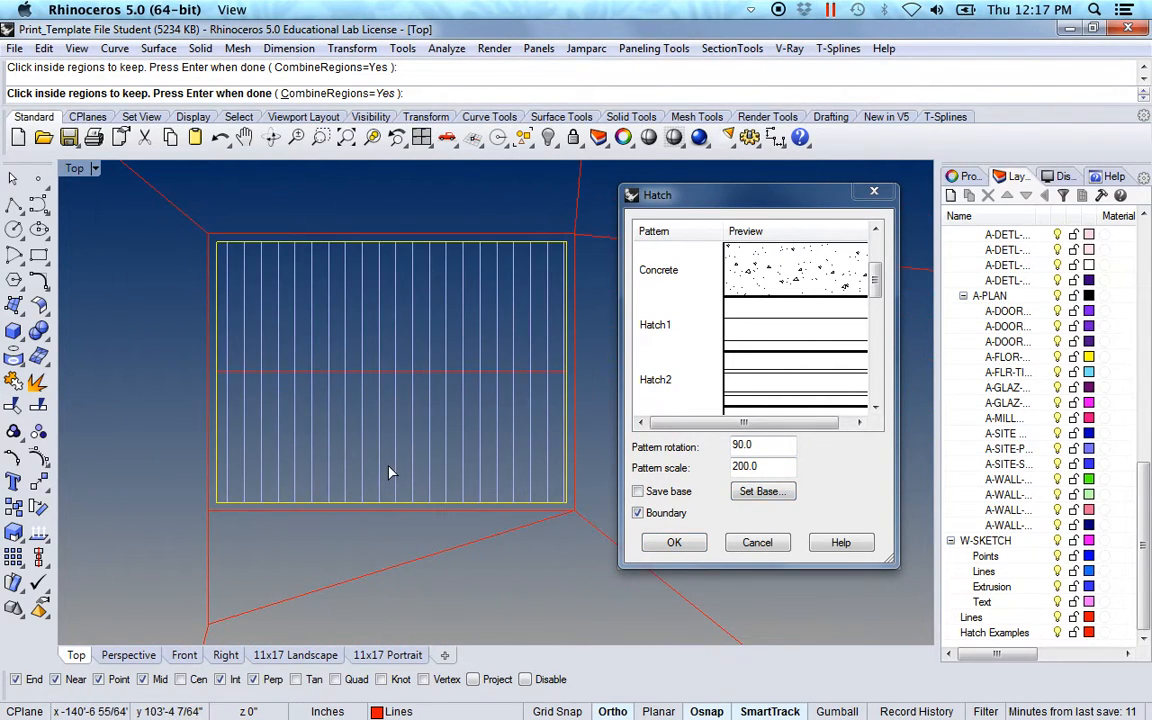
pyautogui.scroll(1, 390, 475)
pyautogui.moveTo(309, 378)
pyautogui.mouseDown(button='right')
pyautogui.moveTo(247, 393)
pyautogui.moveTo(252, 414)
pyautogui.mouseUp(button='right')
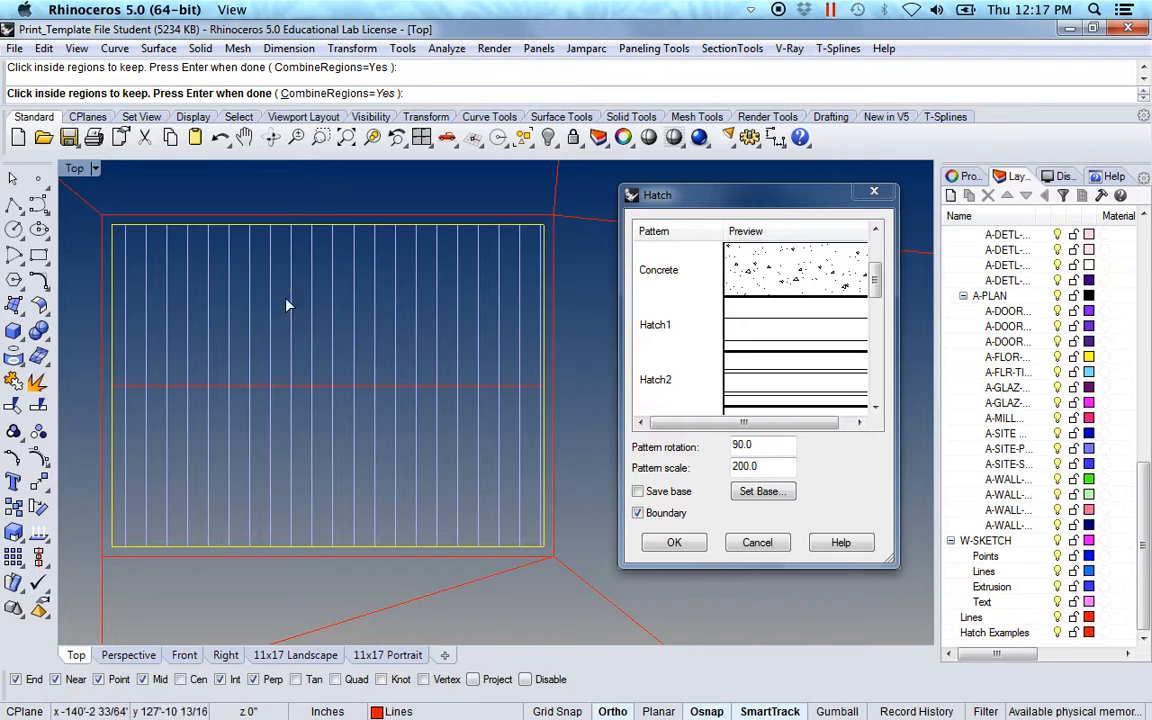
pyautogui.click(762, 492)
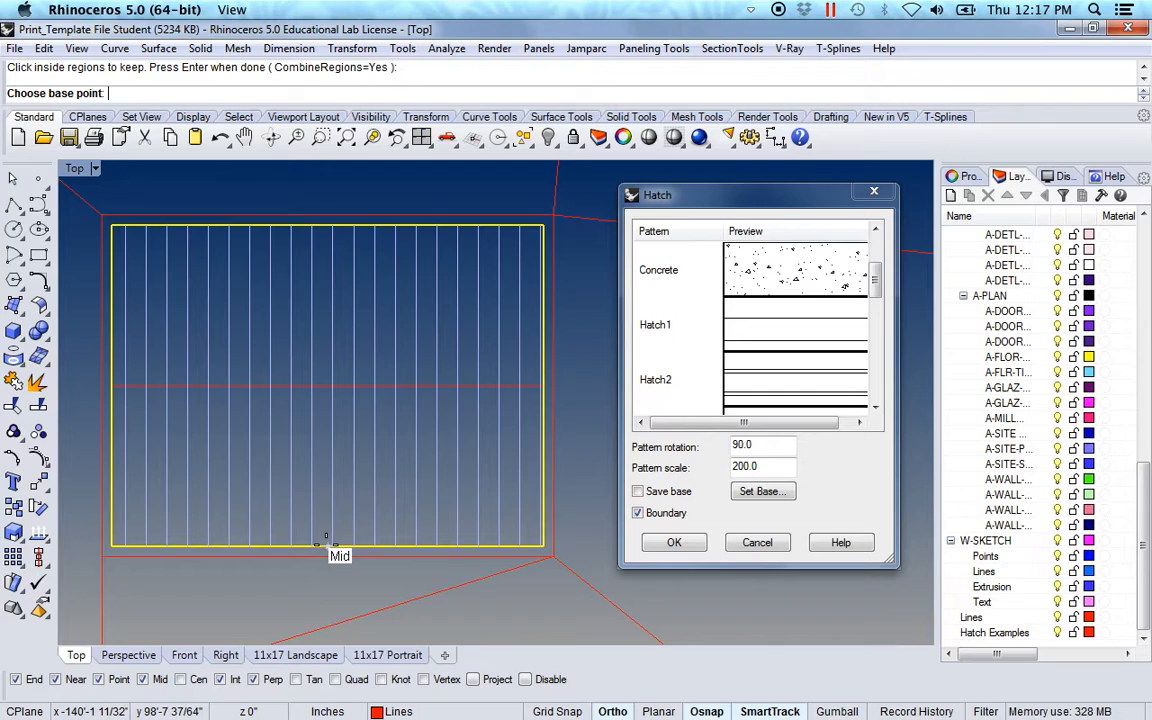
pyautogui.click(327, 545)
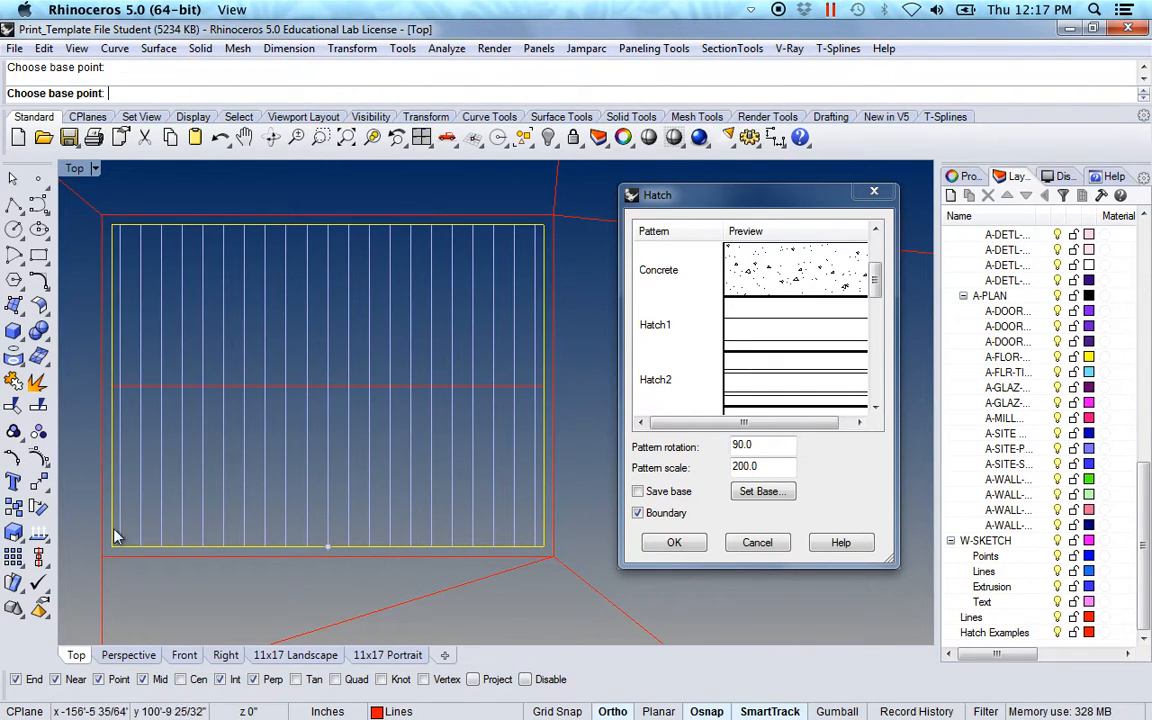
# Step: Check the line spacing at the frame's two lower corners, then create the large window's hatch and leave it deselected
pyautogui.scroll(8, 133, 535)
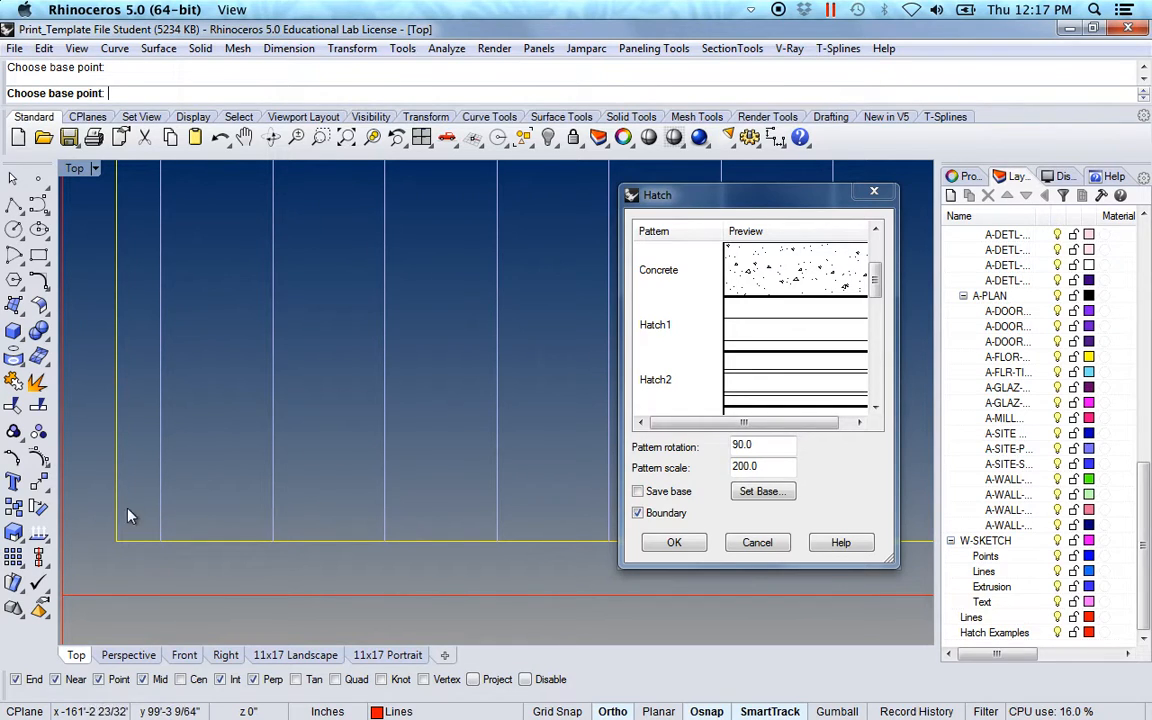
pyautogui.scroll(-8, 183, 510)
pyautogui.scroll(6, 340, 495)
pyautogui.scroll(2, 349, 503)
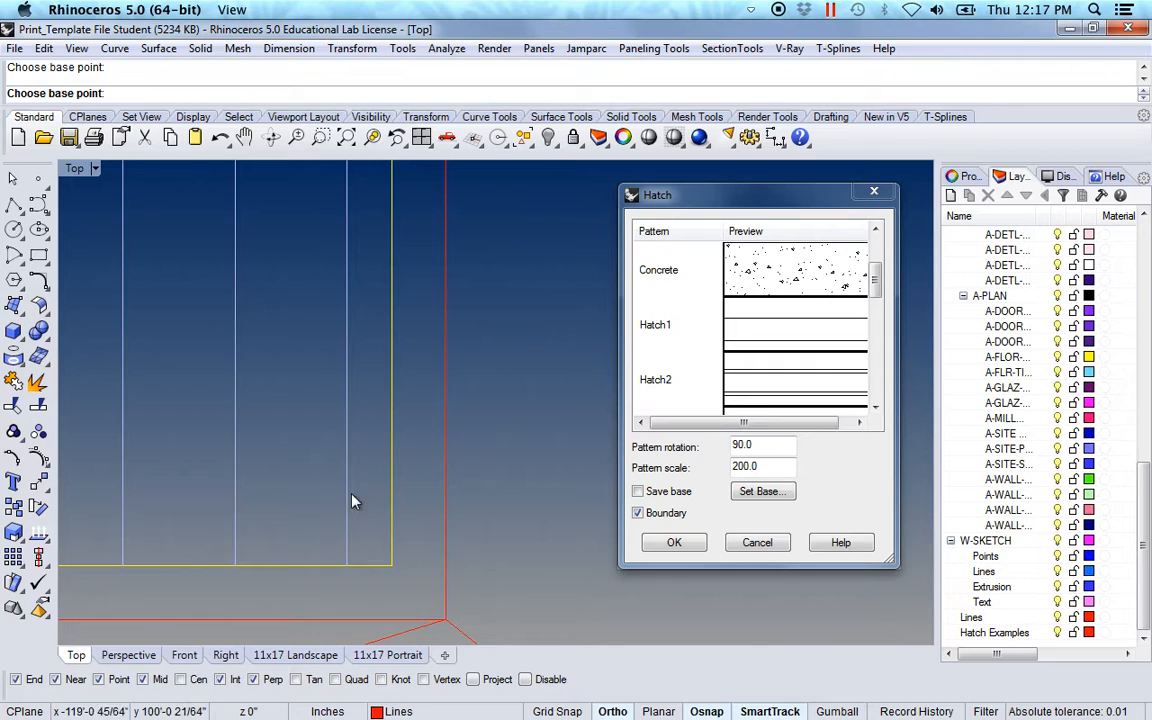
pyautogui.scroll(-5, 358, 504)
pyautogui.scroll(2, 358, 490)
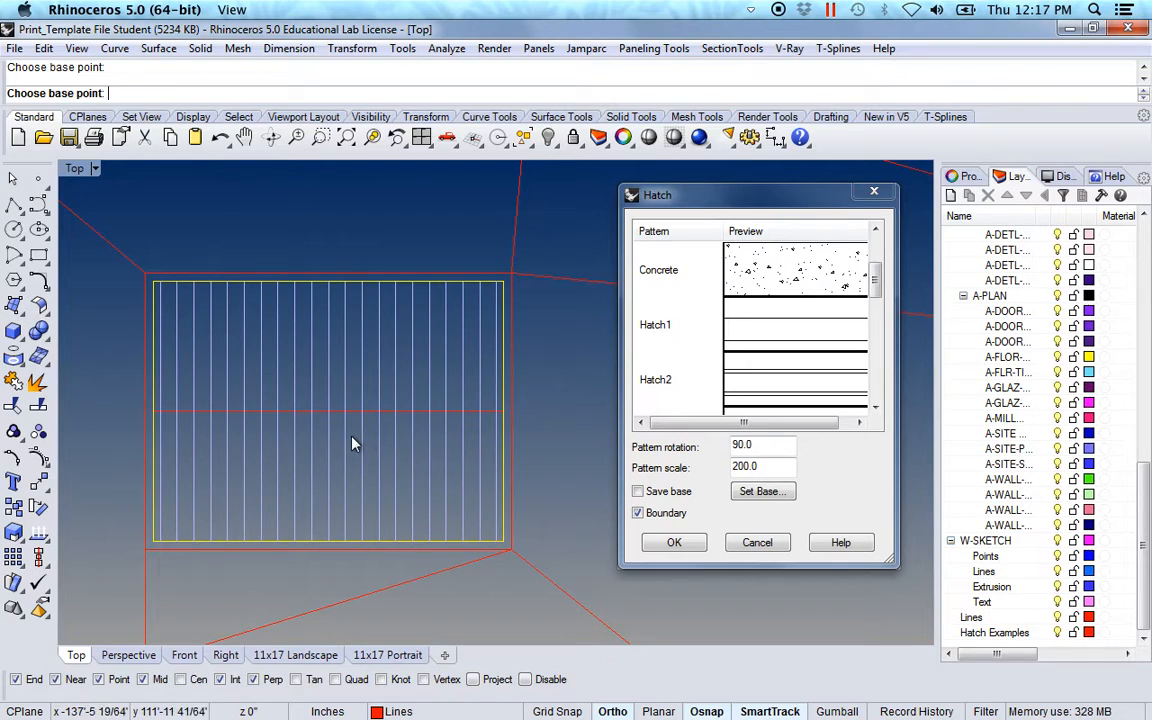
pyautogui.click(694, 548)
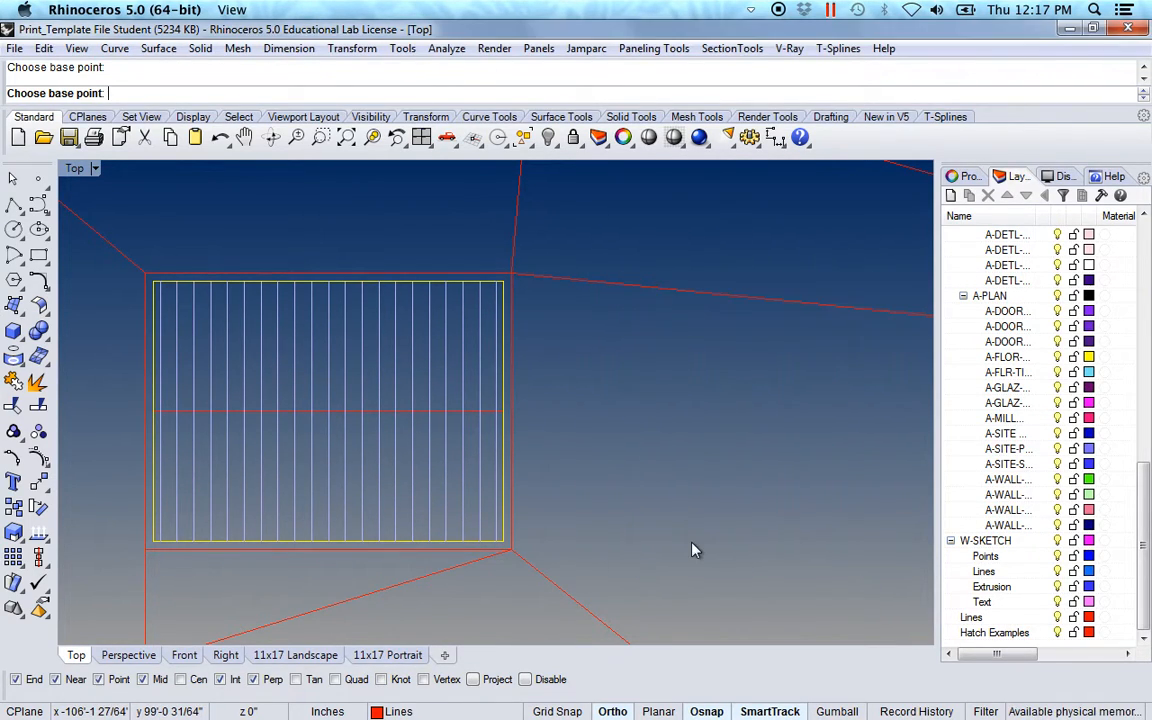
pyautogui.click(424, 515)
pyautogui.click(625, 509)
# Step: Start a hatch for the smaller window under the sloping roof, bounded by its side and bottom edges and the sloping line above
pyautogui.scroll(-12, 598, 473)
pyautogui.moveTo(785, 503); pyautogui.dragTo(537, 478, button='right')
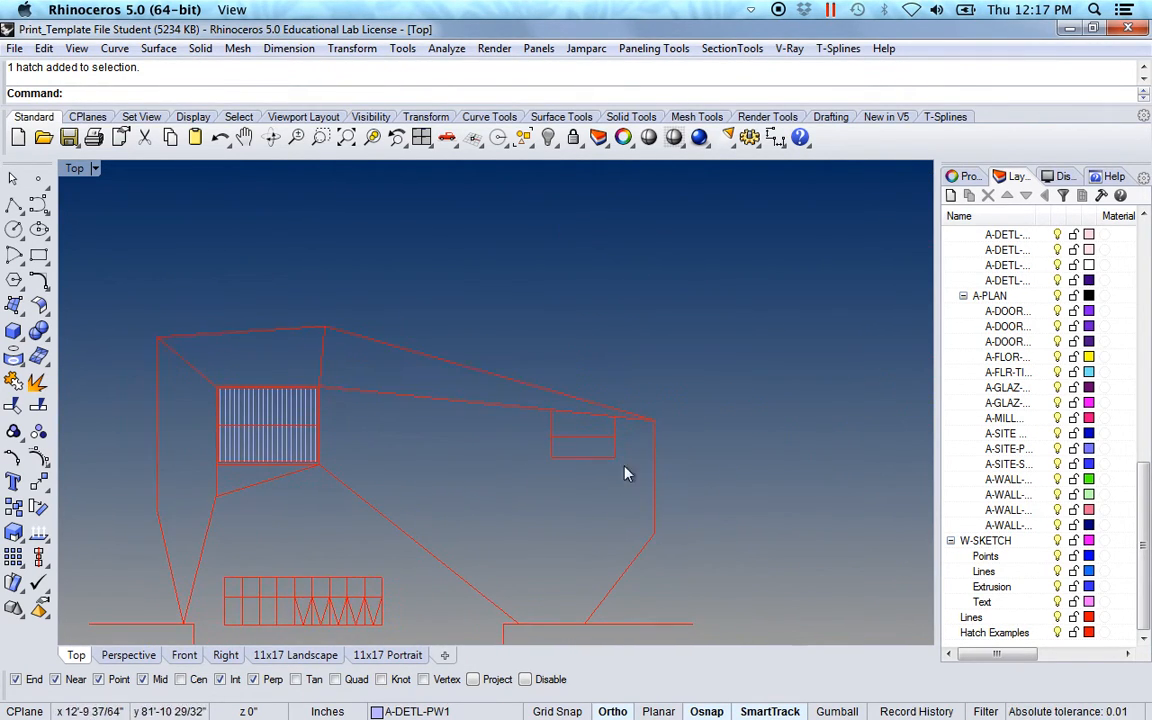
pyautogui.scroll(10, 591, 440)
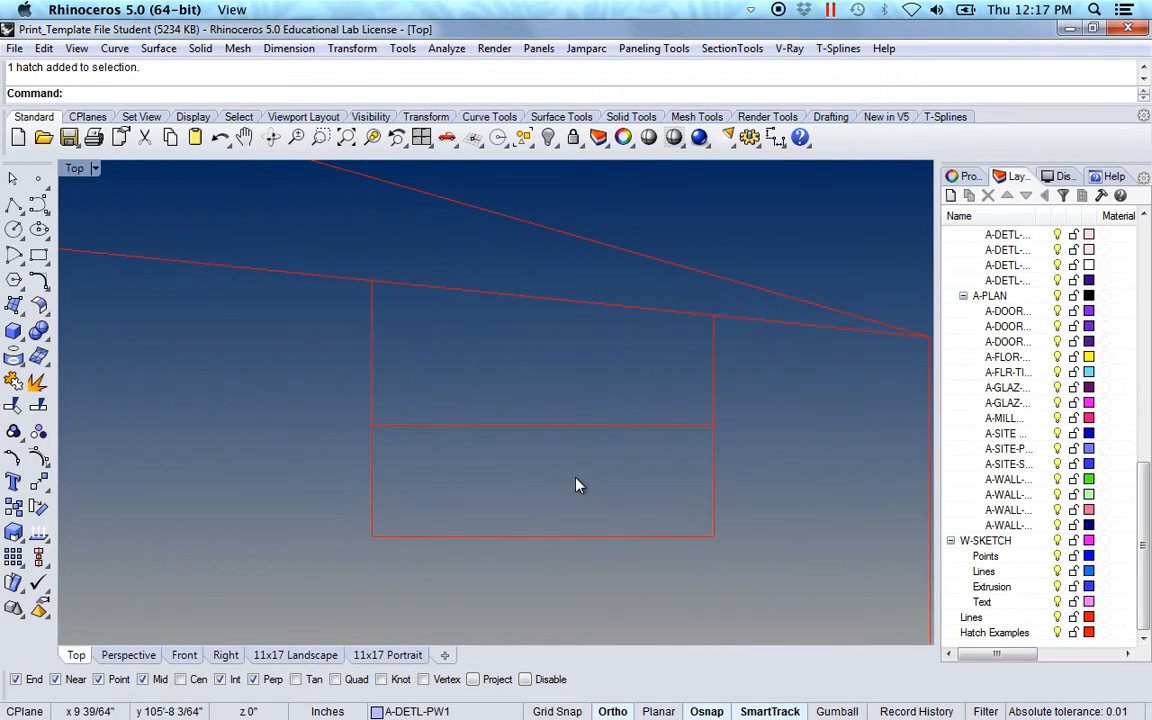
pyautogui.press('Return')
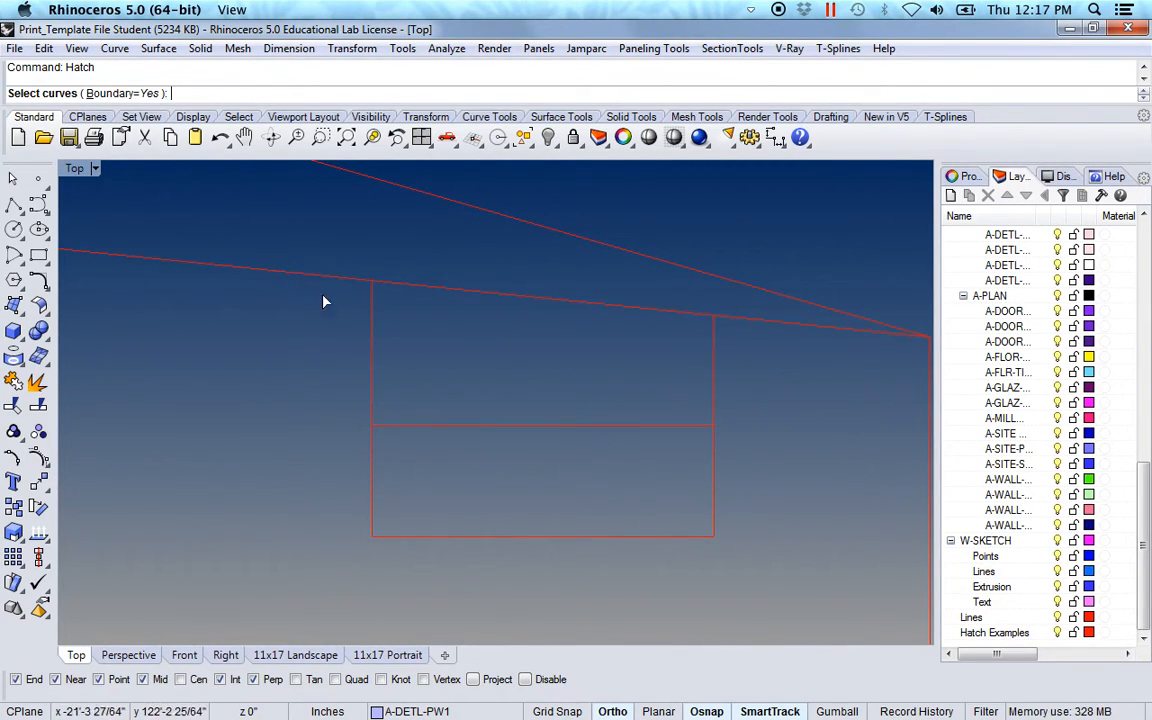
pyautogui.click(373, 372)
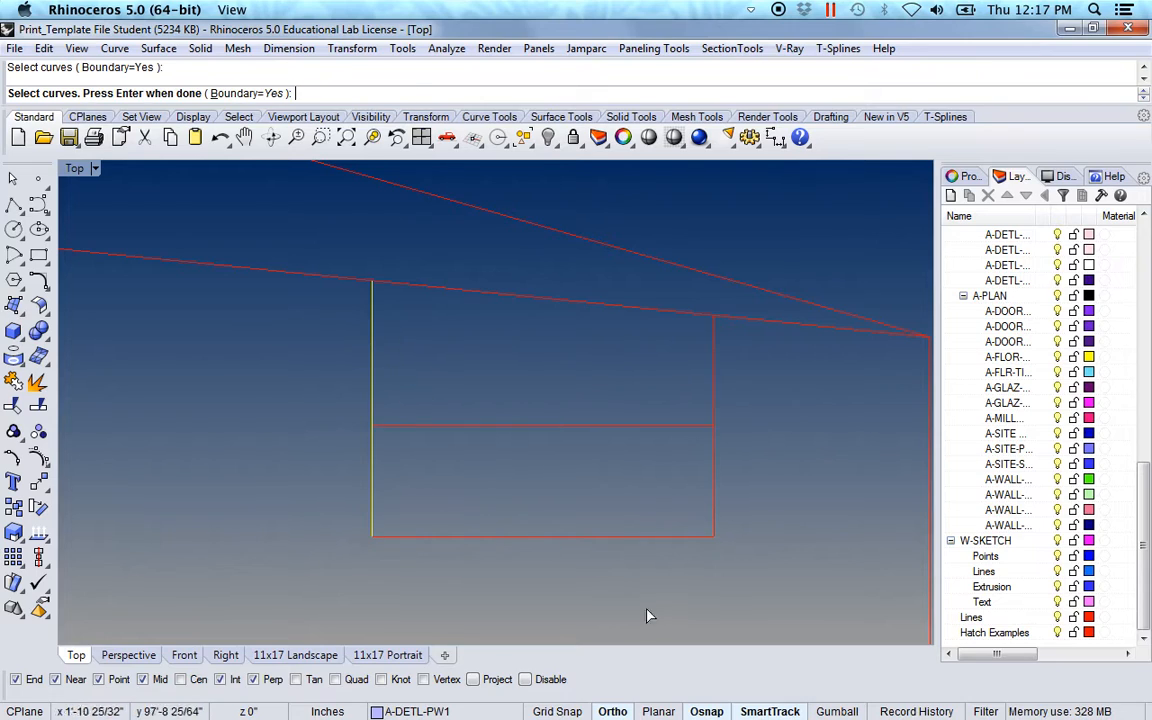
pyautogui.click(709, 480)
pyautogui.click(549, 293)
pyautogui.moveTo(537, 342); pyautogui.dragTo(453, 375, button='right')
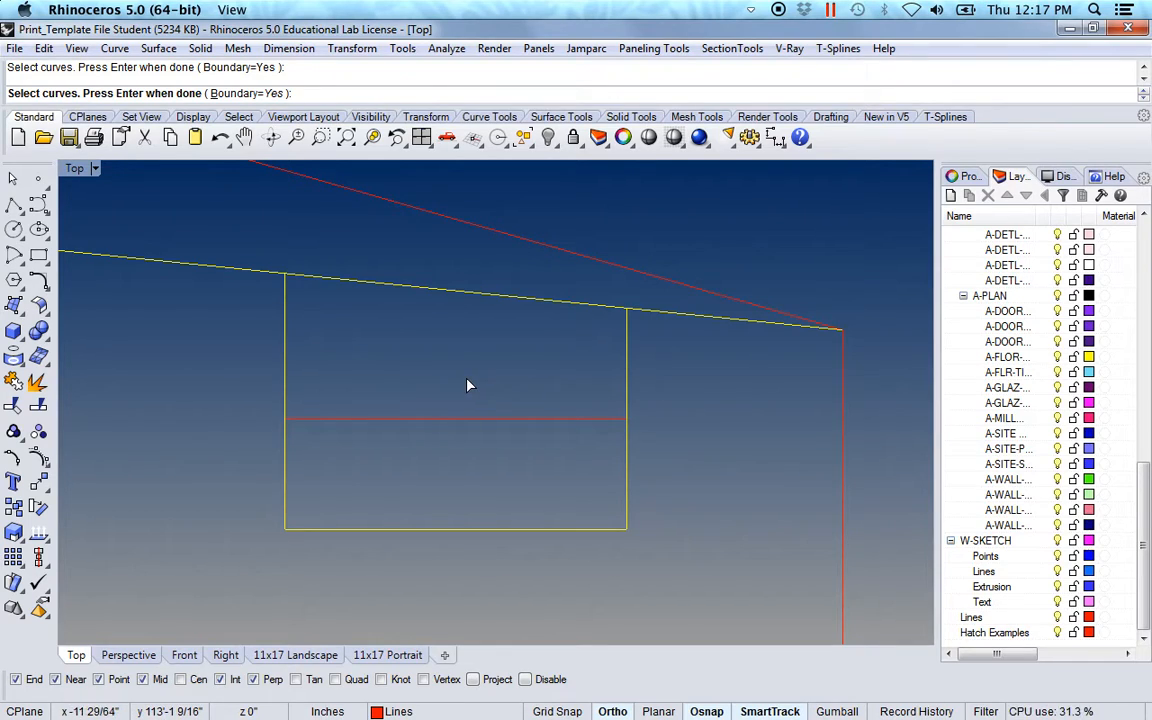
pyautogui.press('Return')
pyautogui.click(445, 375)
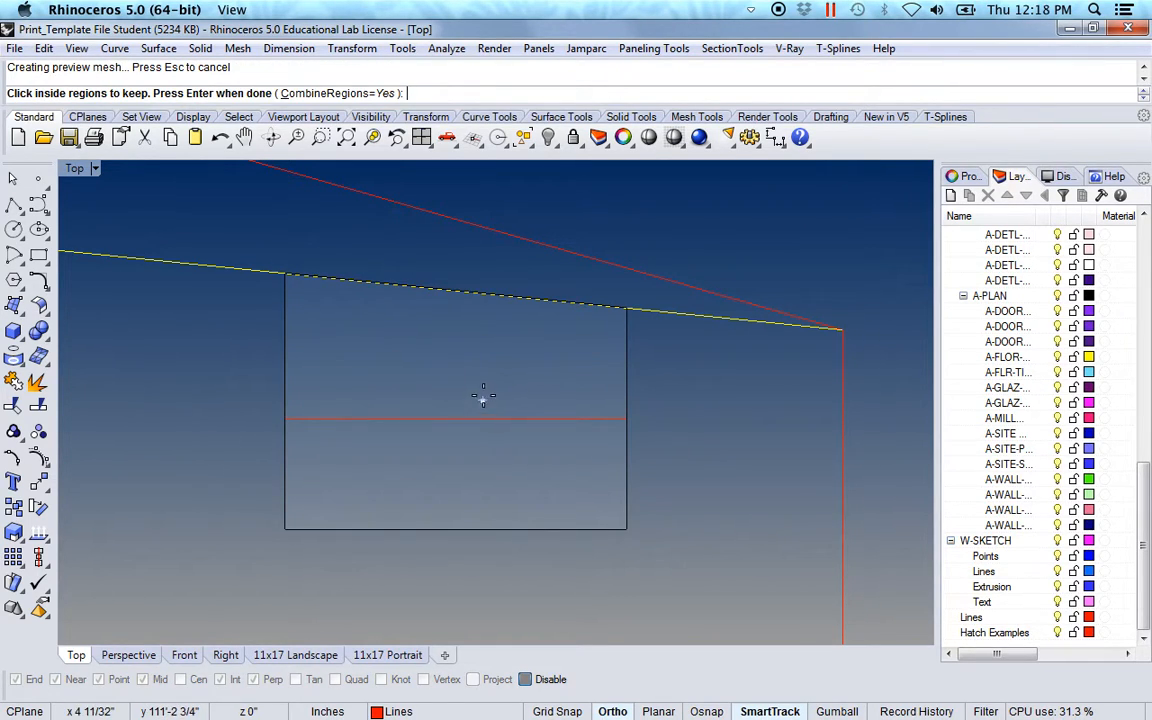
pyautogui.press('Return')
# Step: Try a pattern scale of 300 for the smaller window's hatch, and settle on a pattern scale of 400
pyautogui.moveTo(445, 424)
pyautogui.mouseDown(button='right')
pyautogui.moveTo(399, 391)
pyautogui.moveTo(391, 404)
pyautogui.mouseUp(button='right')
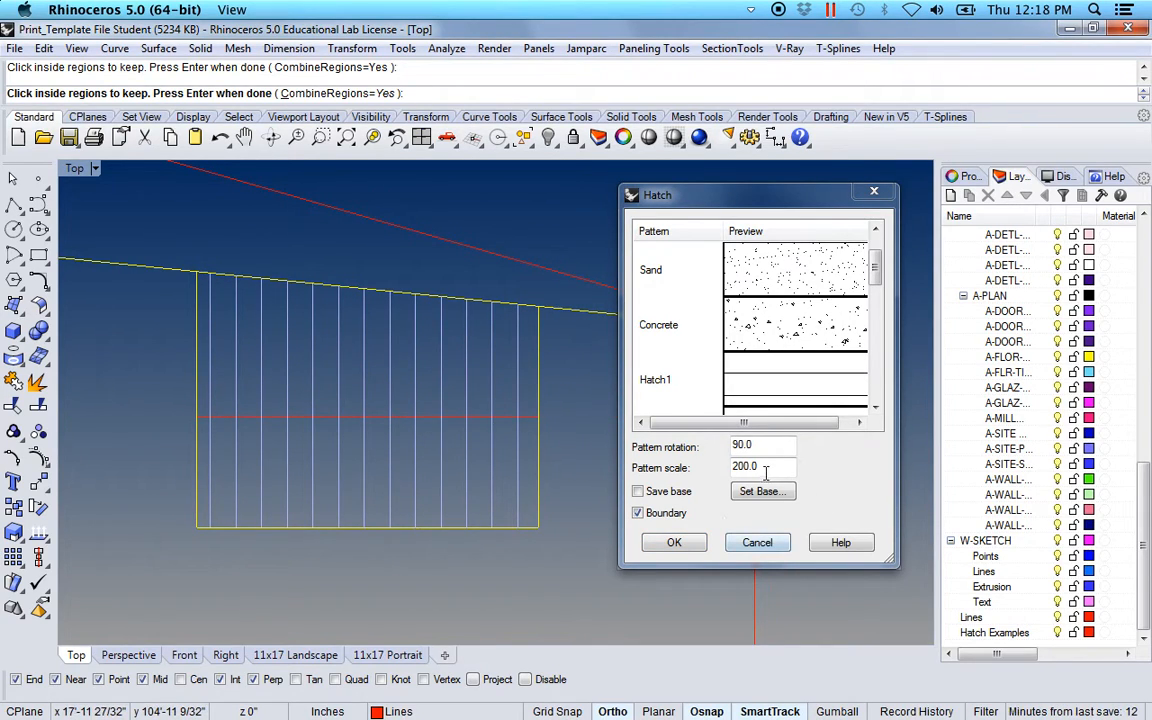
pyautogui.moveTo(765, 467); pyautogui.dragTo(698, 466)
pyautogui.write('300')
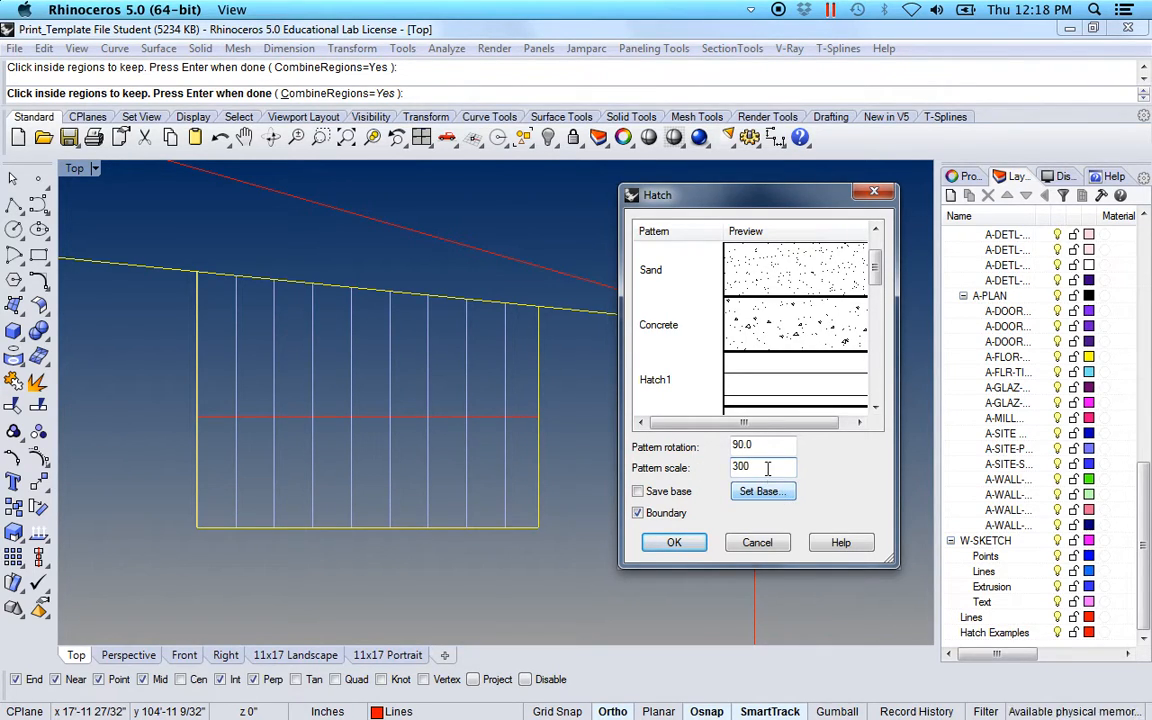
pyautogui.write('400')
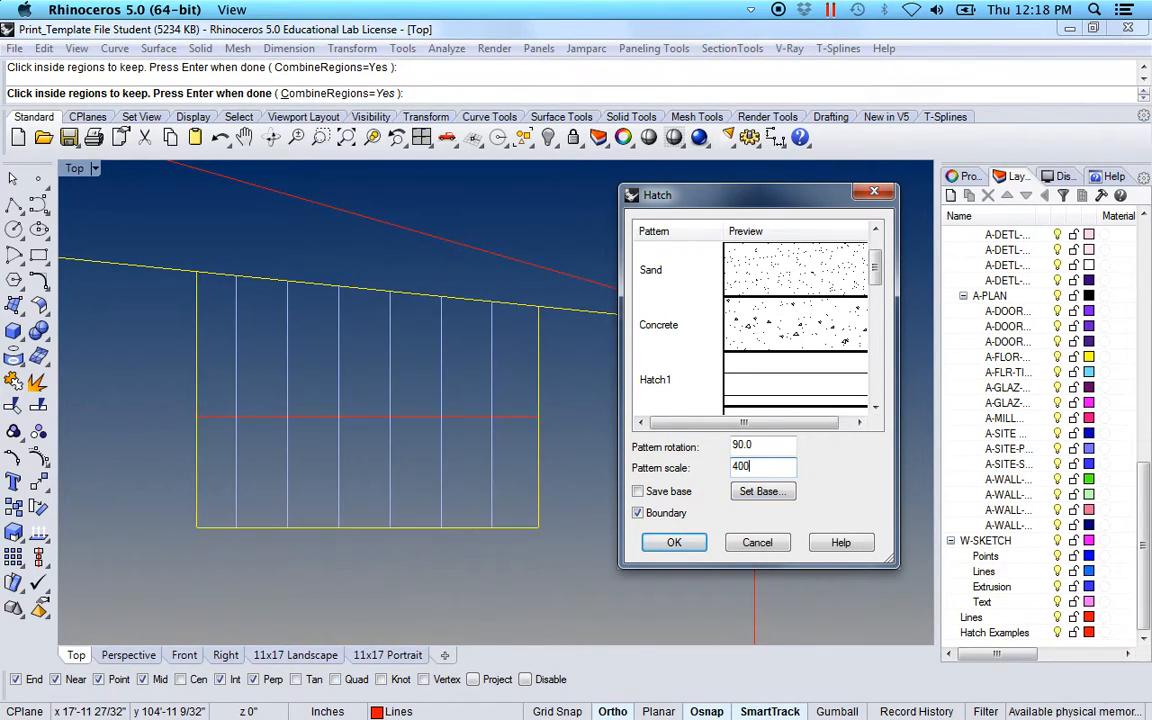
# Step: Set the hatch base point at the midpoint of the smaller window's bottom edge and create the hatch
pyautogui.click(771, 497)
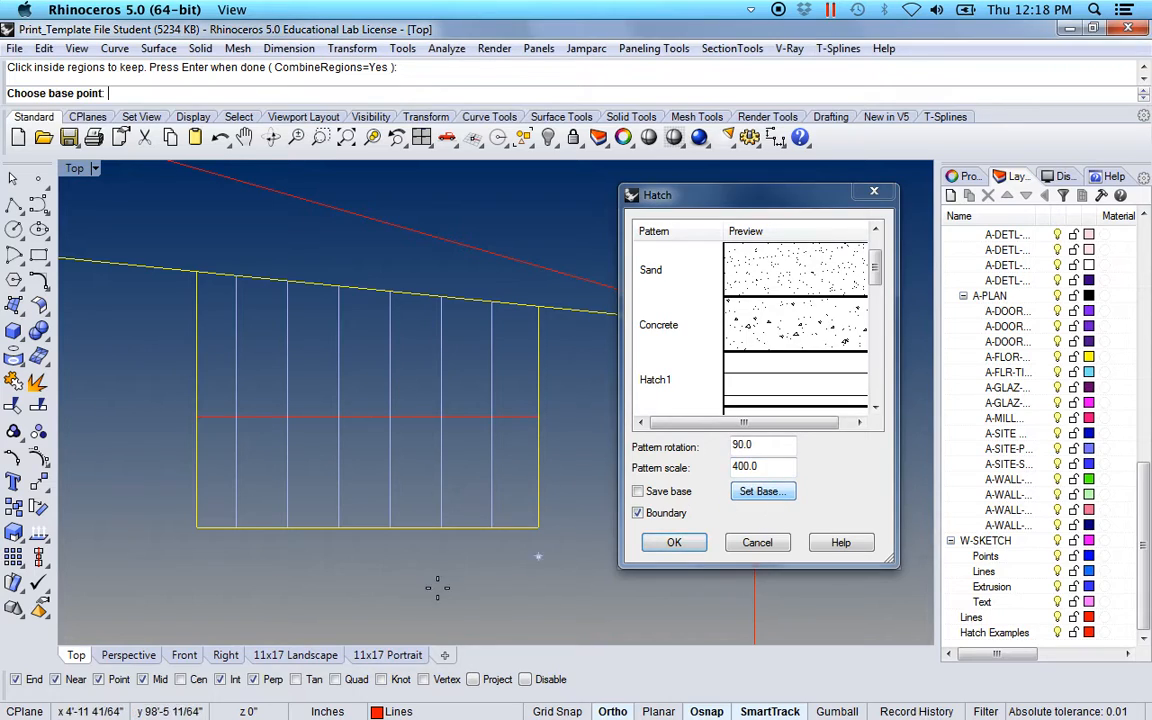
pyautogui.click(367, 527)
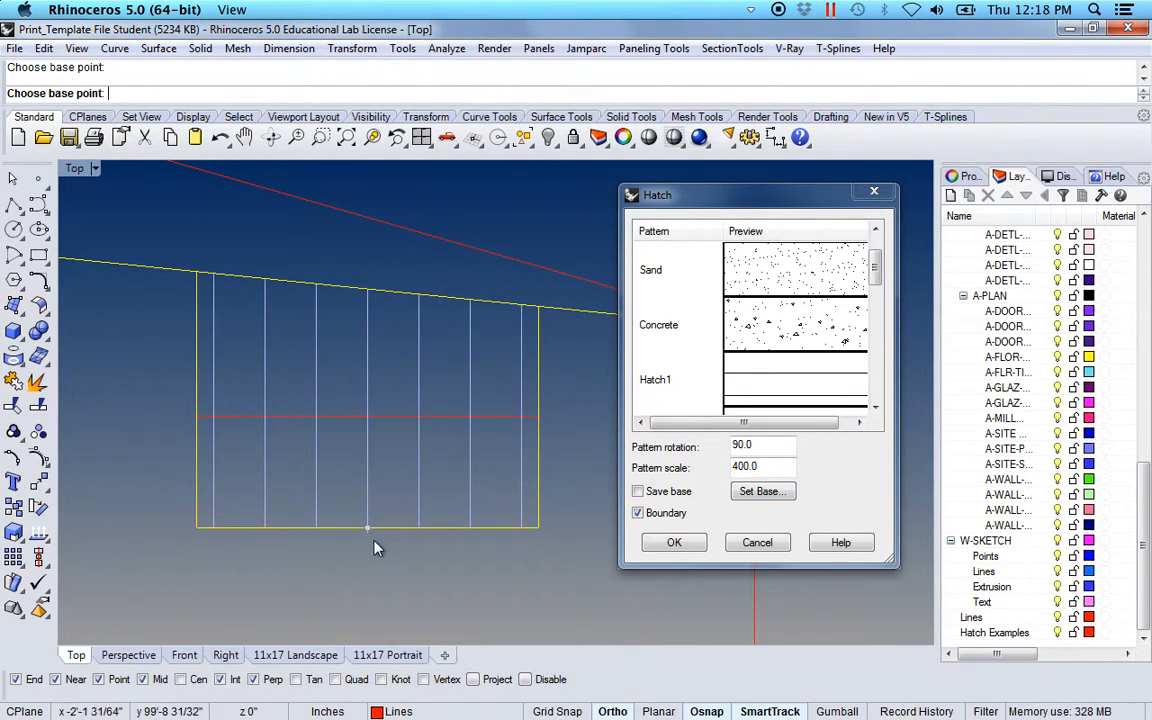
pyautogui.click(686, 546)
# Step: Select all the ground line segments on both sides and around the recessed floor below the building, and join them into one curve
pyautogui.scroll(-4, 594, 535)
pyautogui.scroll(-4, 594, 533)
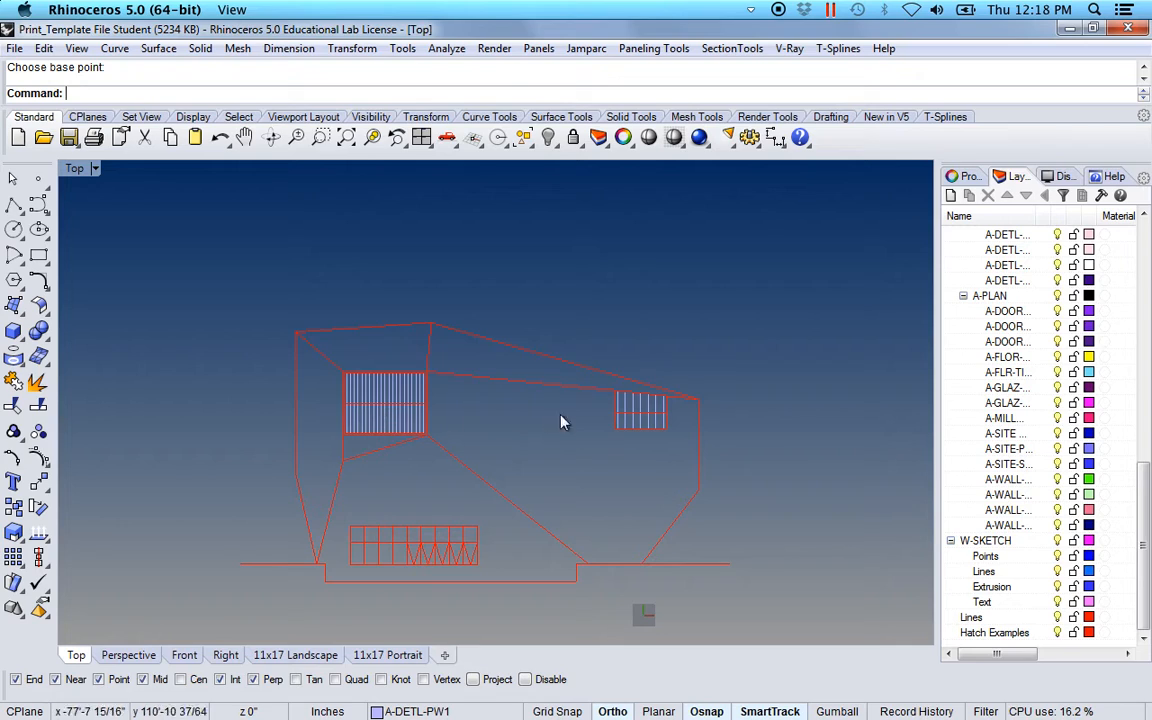
pyautogui.scroll(2, 518, 491)
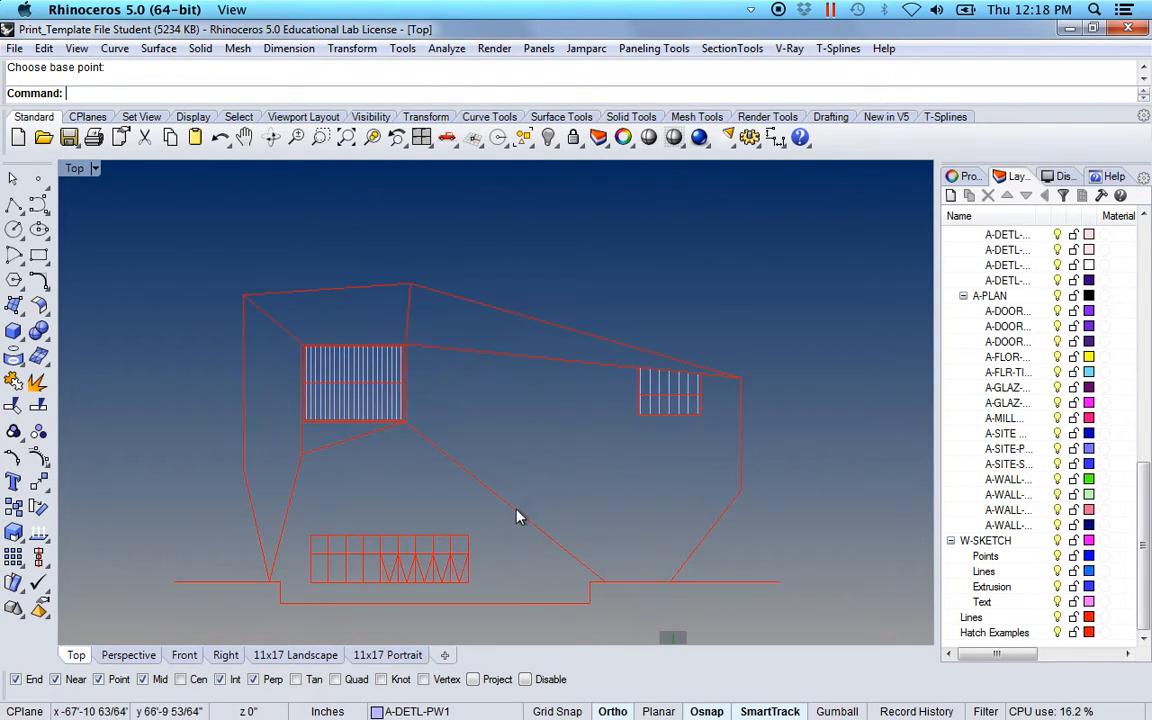
pyautogui.moveTo(518, 508); pyautogui.dragTo(557, 380, button='right')
pyautogui.scroll(2, 424, 498)
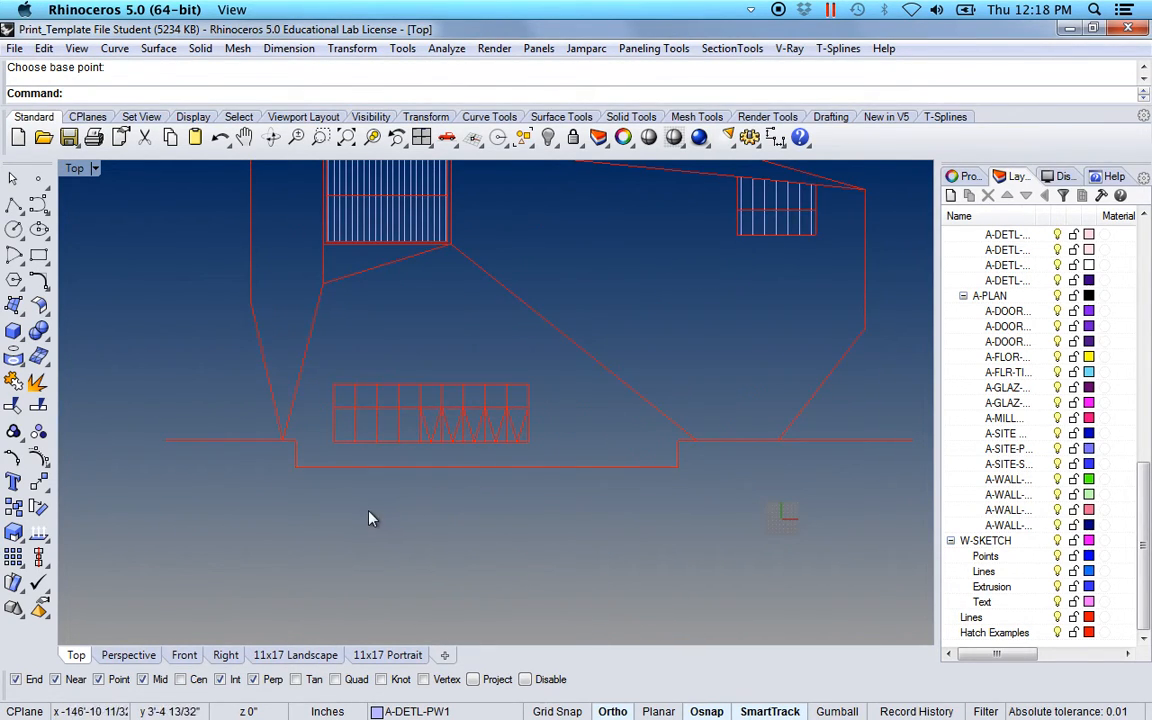
pyautogui.scroll(2, 205, 495)
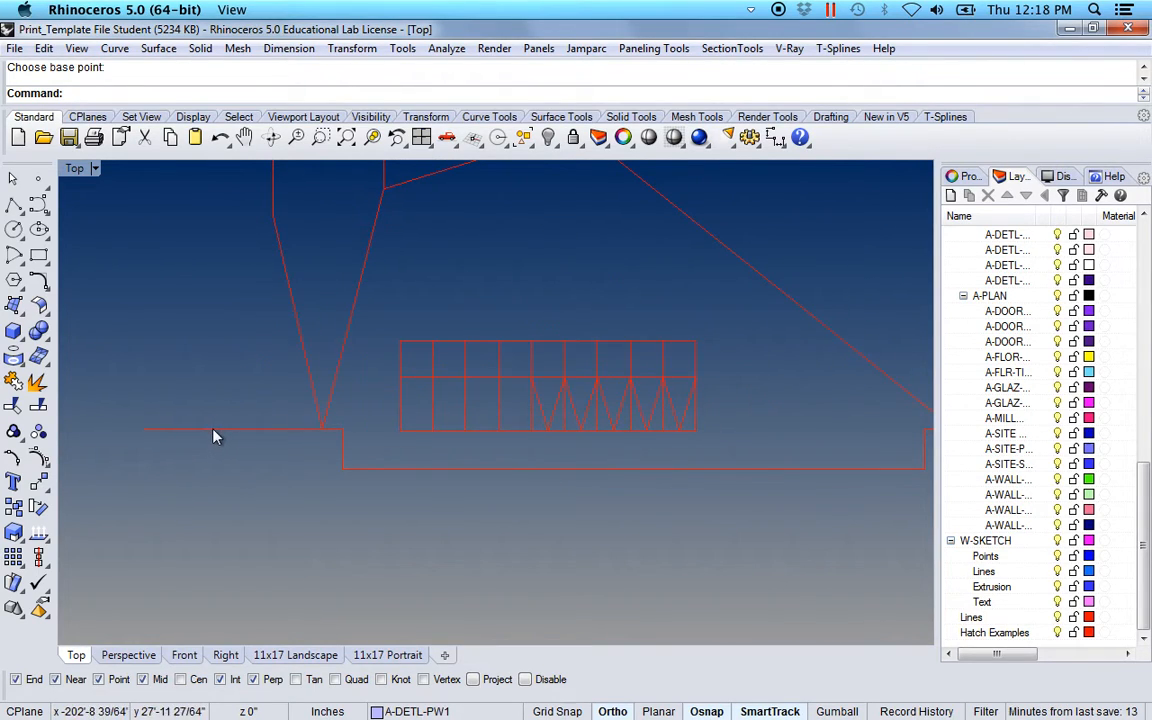
pyautogui.click(238, 429)
pyautogui.scroll(-2, 510, 528)
pyautogui.moveTo(537, 535); pyautogui.dragTo(391, 553, button='right')
pyautogui.scroll(3, 278, 524)
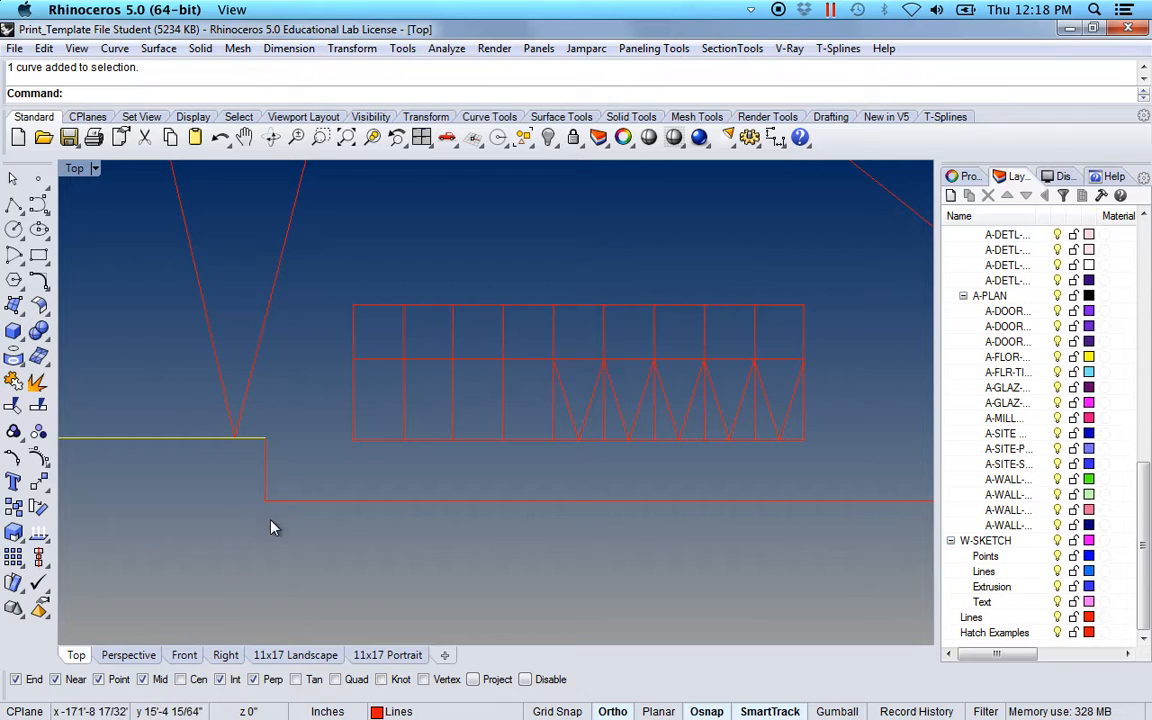
pyautogui.keyDown('shift'); pyautogui.moveTo(242, 489); pyautogui.dragTo(240, 486); pyautogui.keyUp('shift')
pyautogui.scroll(-3, 376, 545)
pyautogui.moveTo(640, 521); pyautogui.dragTo(455, 523, button='right')
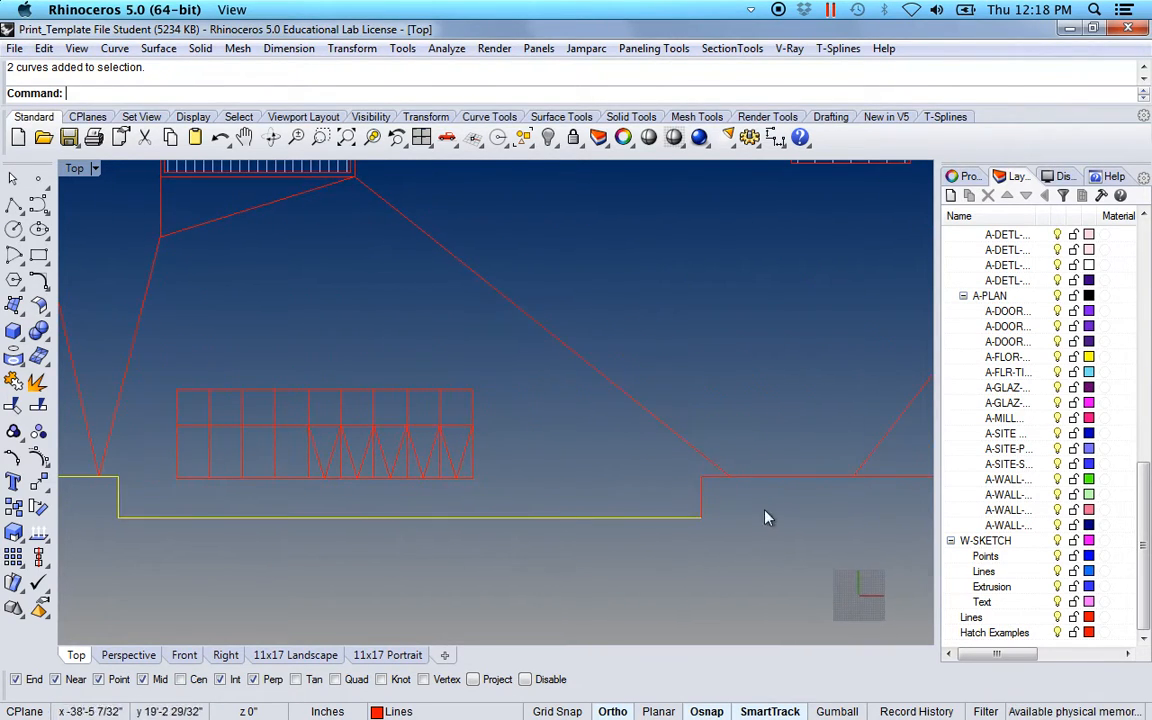
pyautogui.scroll(3, 735, 509)
pyautogui.keyDown('shift'); pyautogui.click(794, 465); pyautogui.keyUp('shift')
pyautogui.scroll(-3, 738, 532)
pyautogui.moveTo(737, 533); pyautogui.dragTo(649, 521, button='right')
pyautogui.scroll(2, 535, 513)
pyautogui.moveTo(530, 509); pyautogui.dragTo(502, 484, button='right')
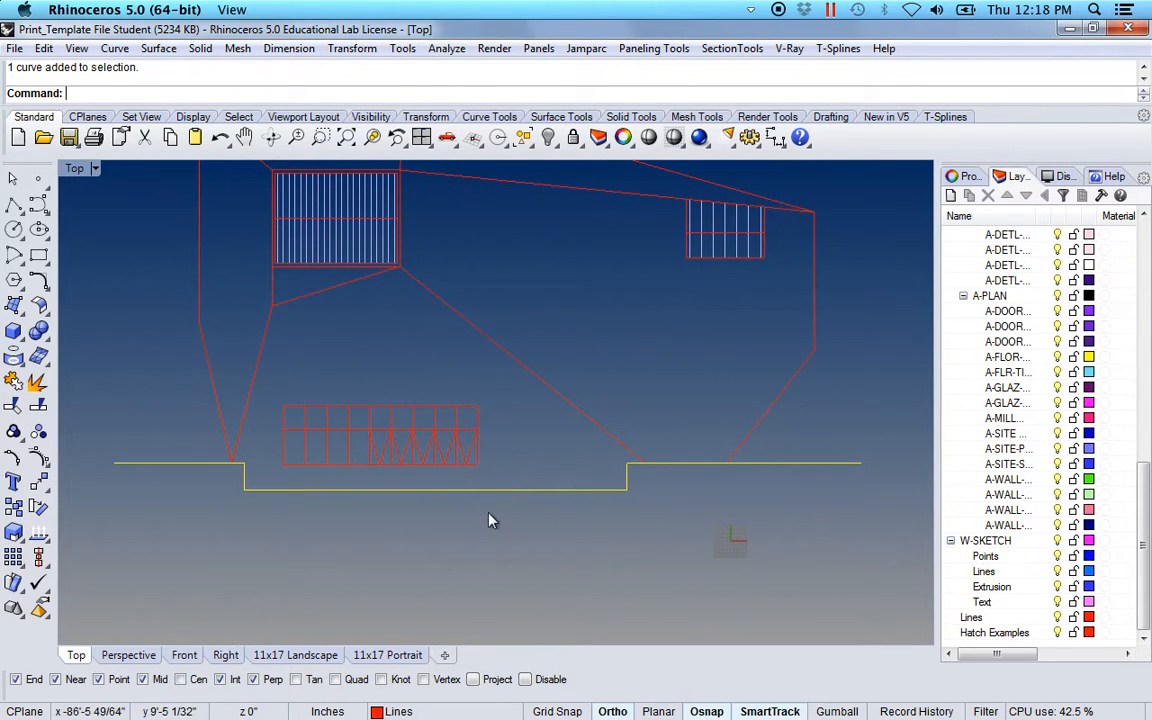
pyautogui.click(13, 383)
pyautogui.moveTo(167, 520)
pyautogui.mouseDown(button='right')
pyautogui.moveTo(177, 531)
pyautogui.moveTo(178, 517)
pyautogui.mouseUp(button='right')
pyautogui.click(191, 523)
pyautogui.click(185, 476)
pyautogui.click(204, 541)
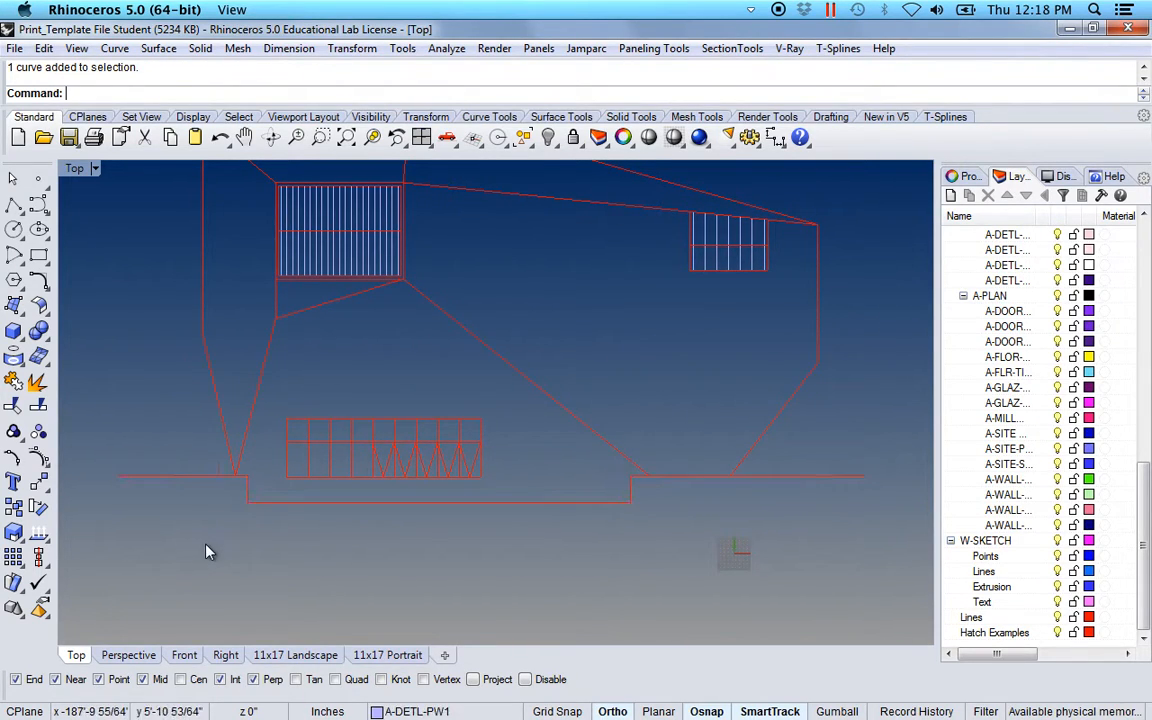
# Step: Copy the joined ground line, paste it in place, and check for the overlapping duplicate, leaving nothing selected
pyautogui.click(190, 489)
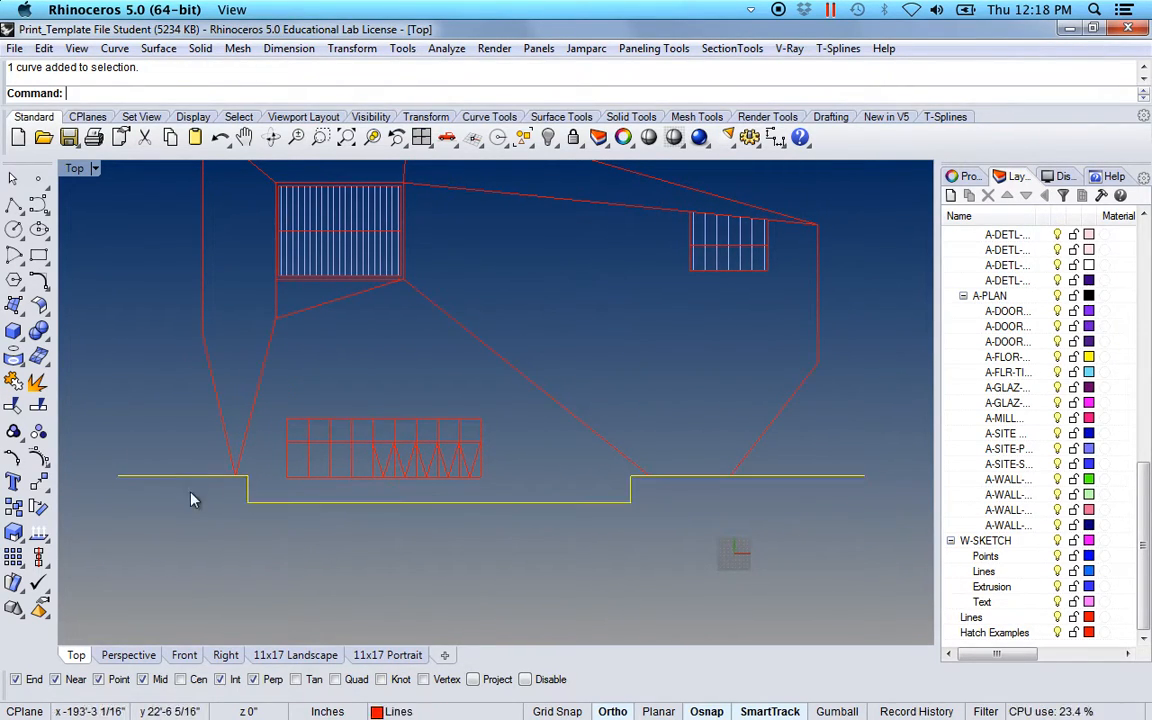
pyautogui.click(44, 48)
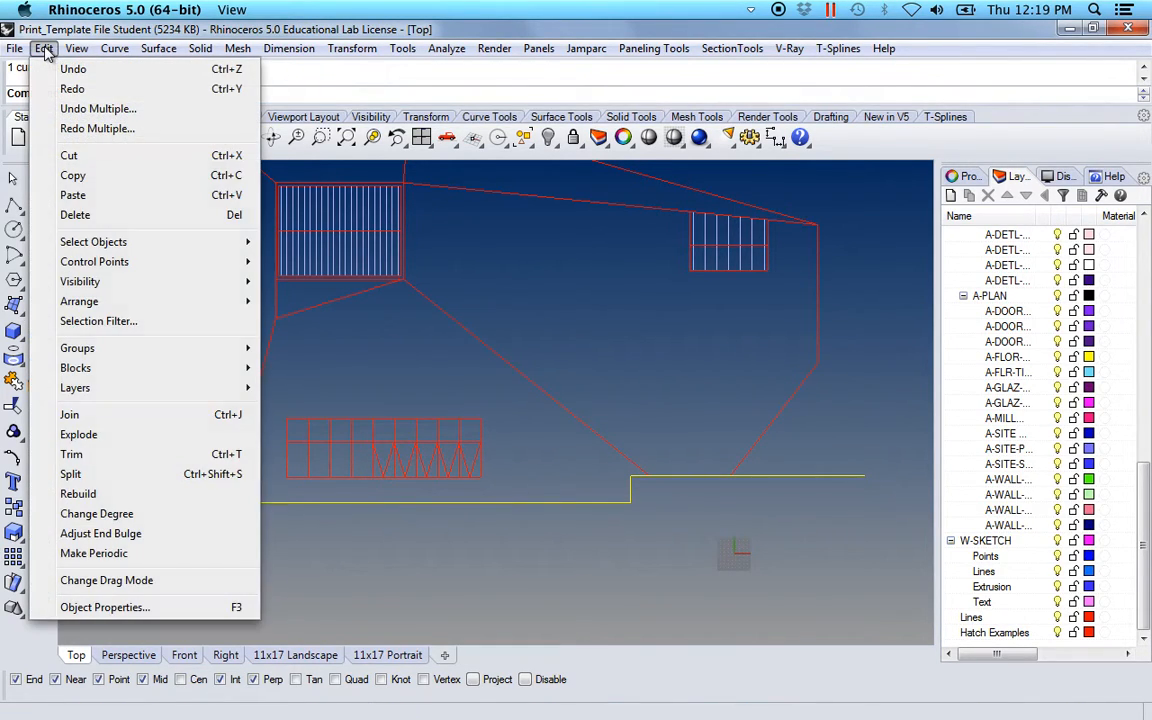
pyautogui.click(74, 176)
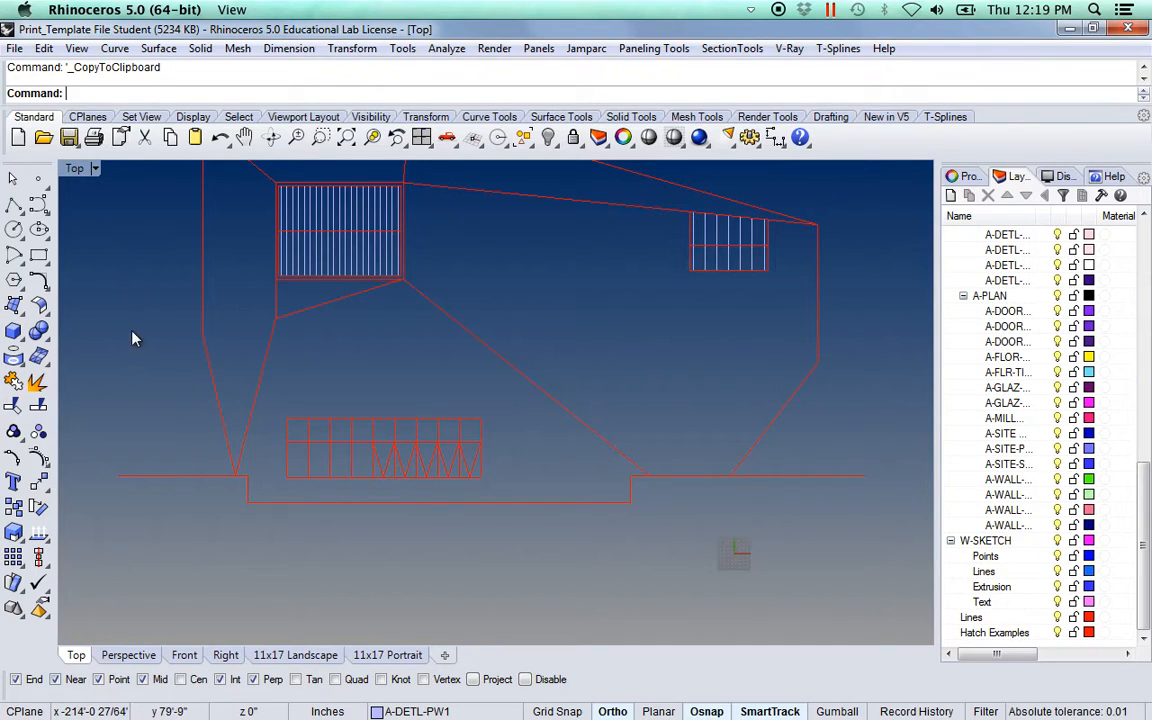
pyautogui.click(44, 48)
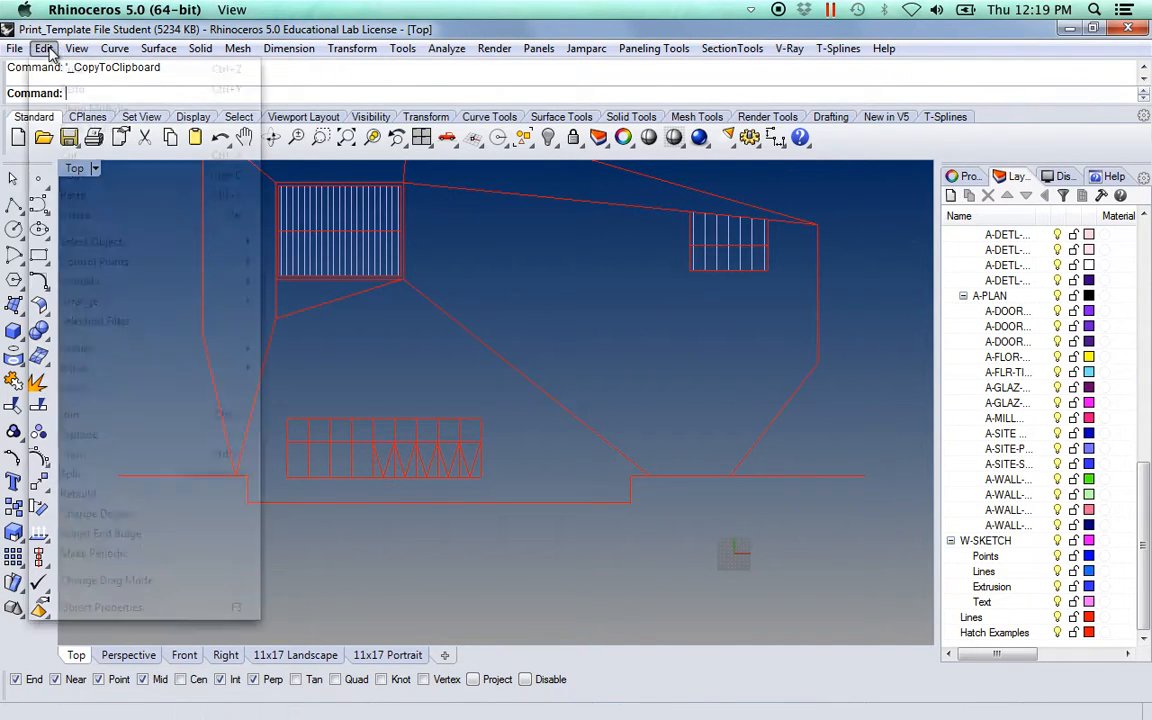
pyautogui.click(95, 195)
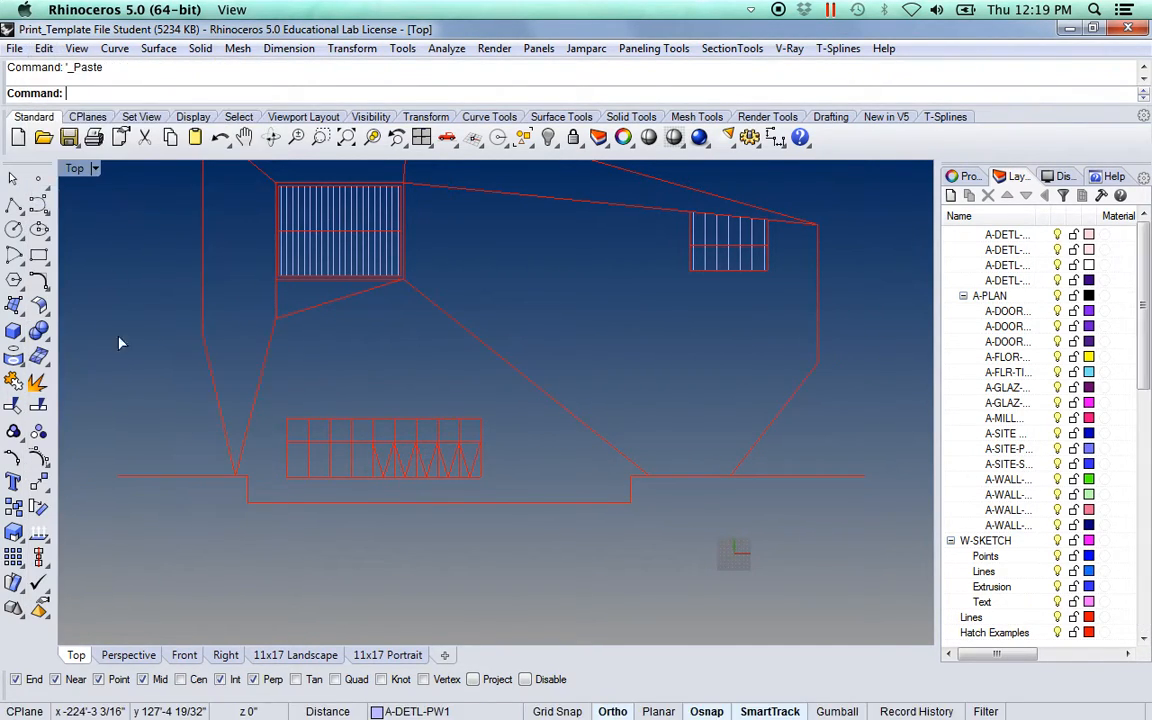
pyautogui.click(187, 510)
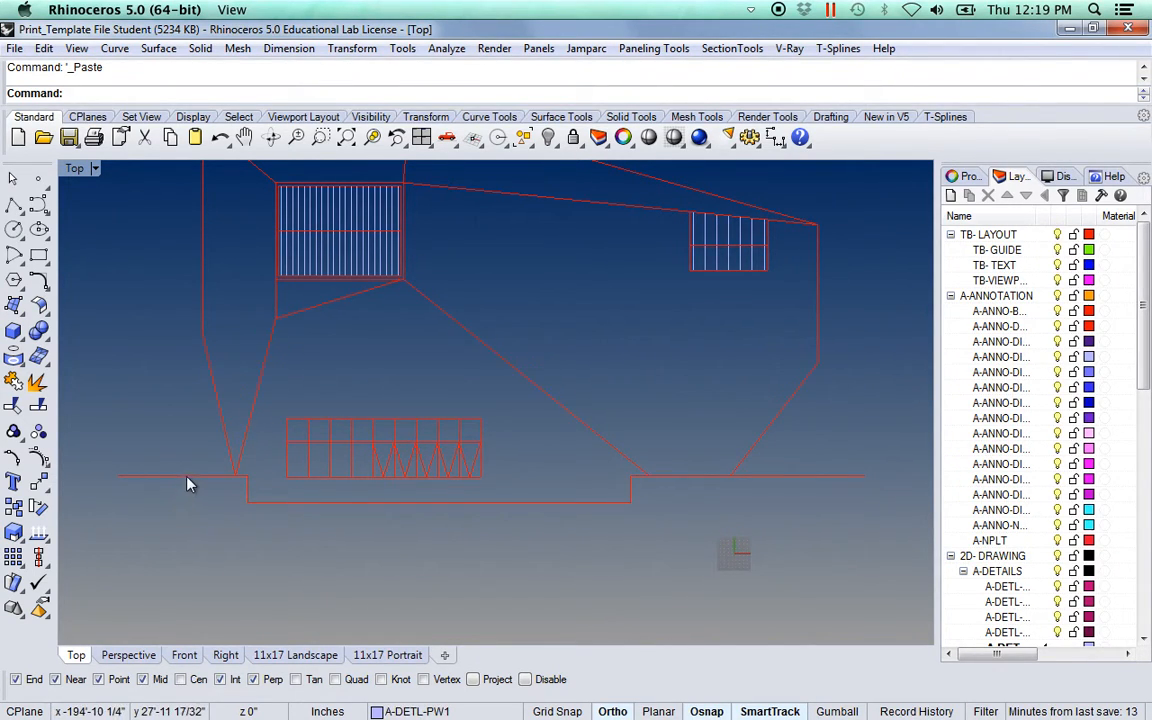
pyautogui.click(186, 477)
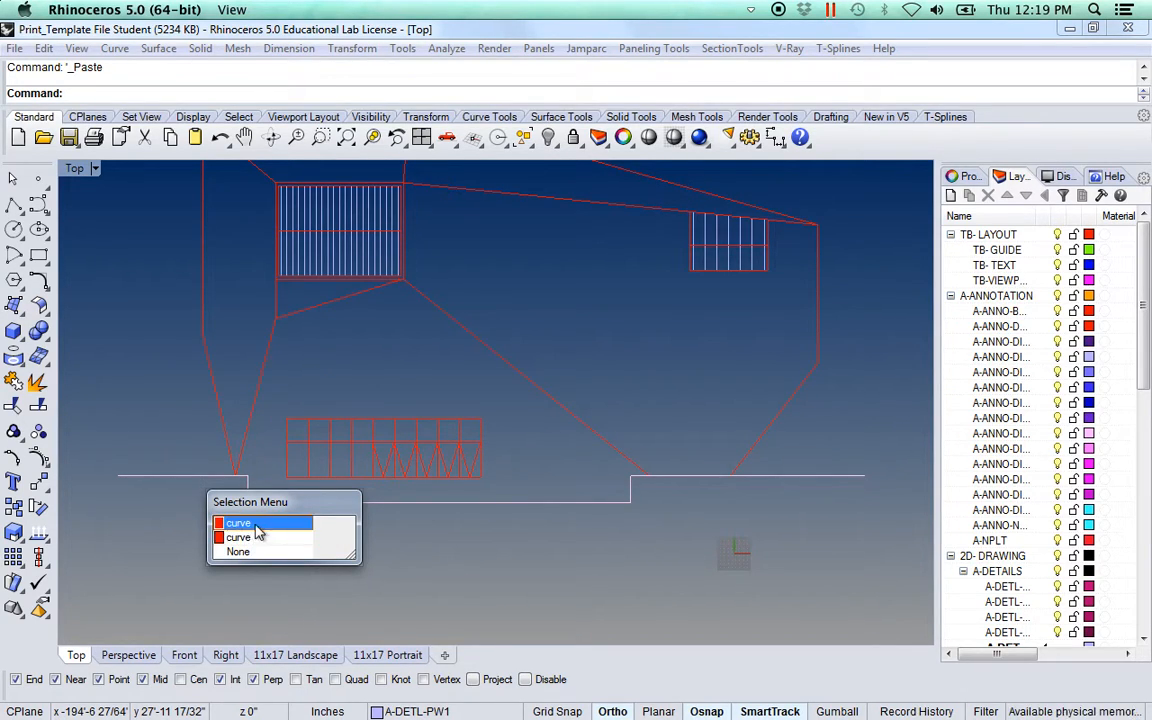
pyautogui.click(163, 525)
pyautogui.moveTo(163, 525); pyautogui.dragTo(193, 510, button='right')
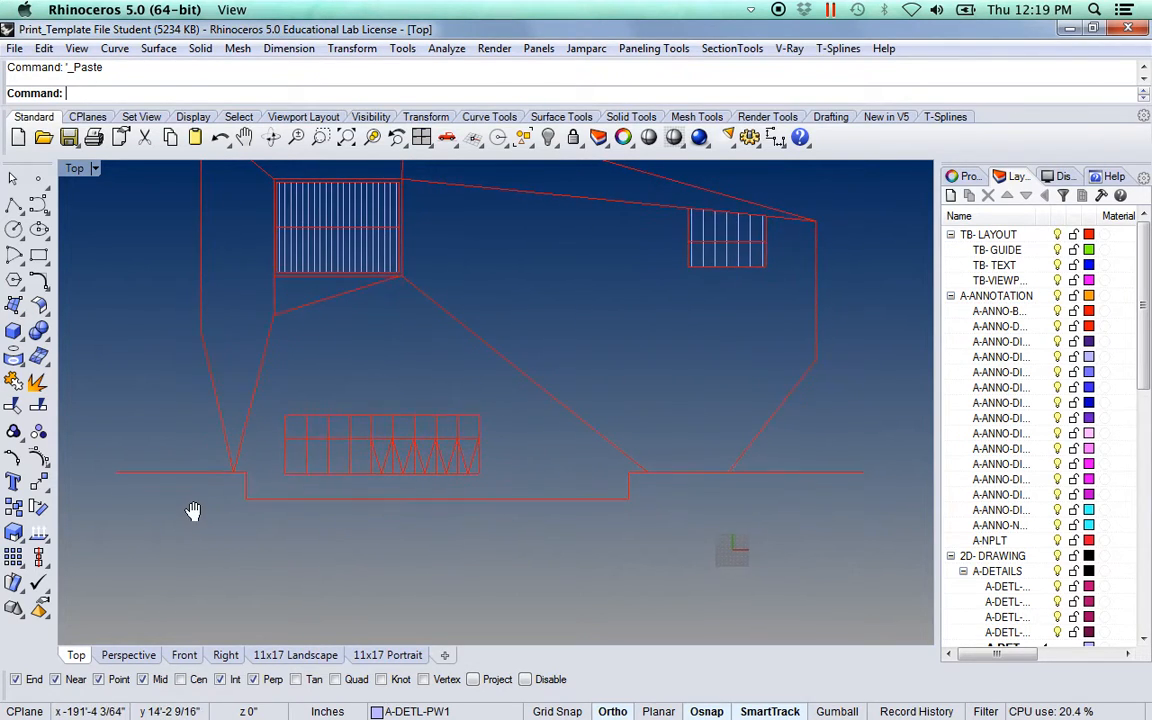
# Step: Offset one of the overlapping ground lines downward by 36 inches with a flat cap to form a closed strip
pyautogui.write('O')
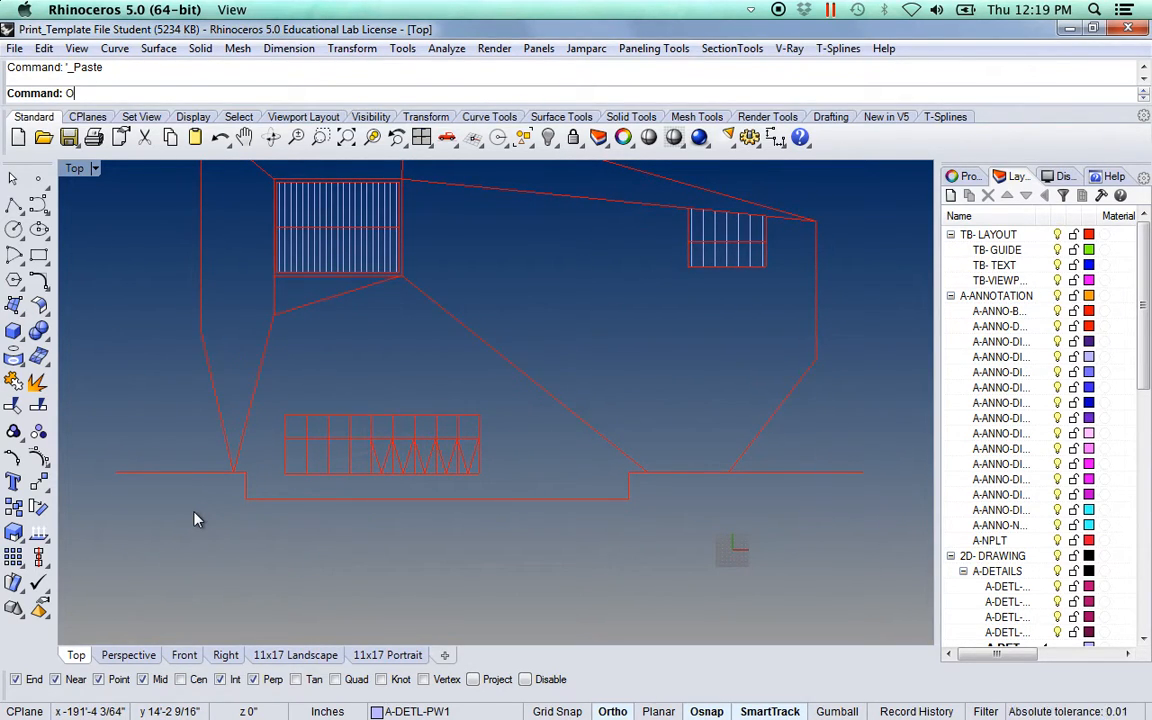
pyautogui.write('ff')
pyautogui.press('Return')
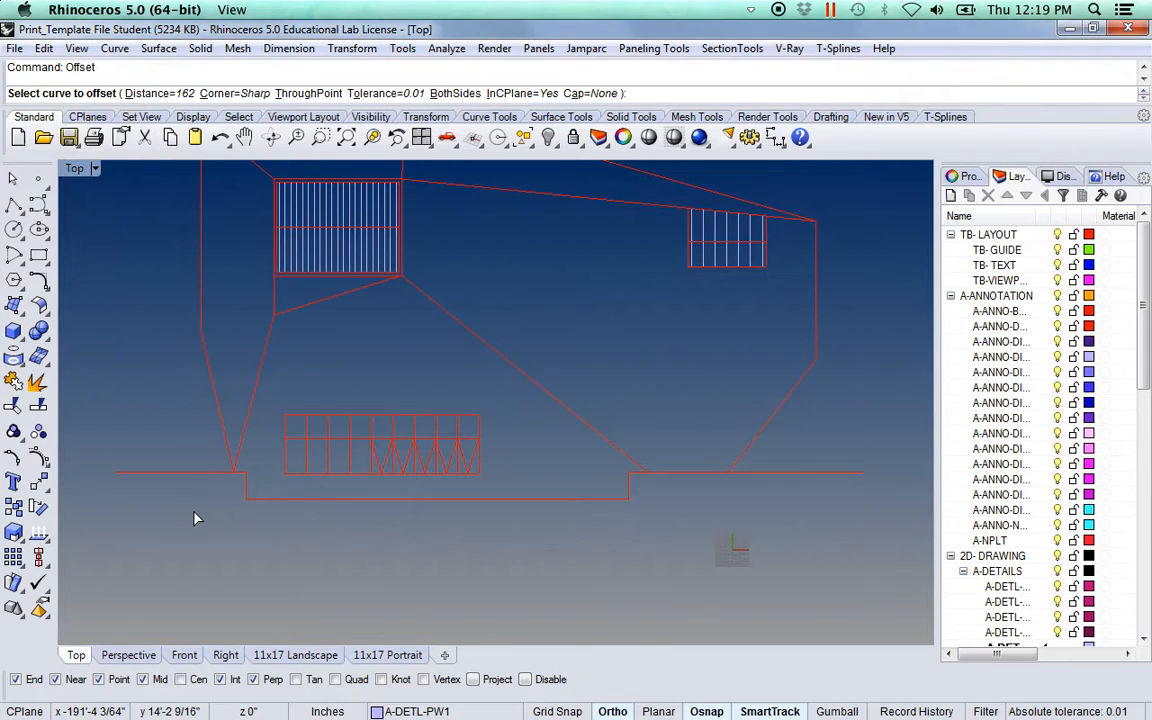
pyautogui.click(165, 93)
pyautogui.write('3')
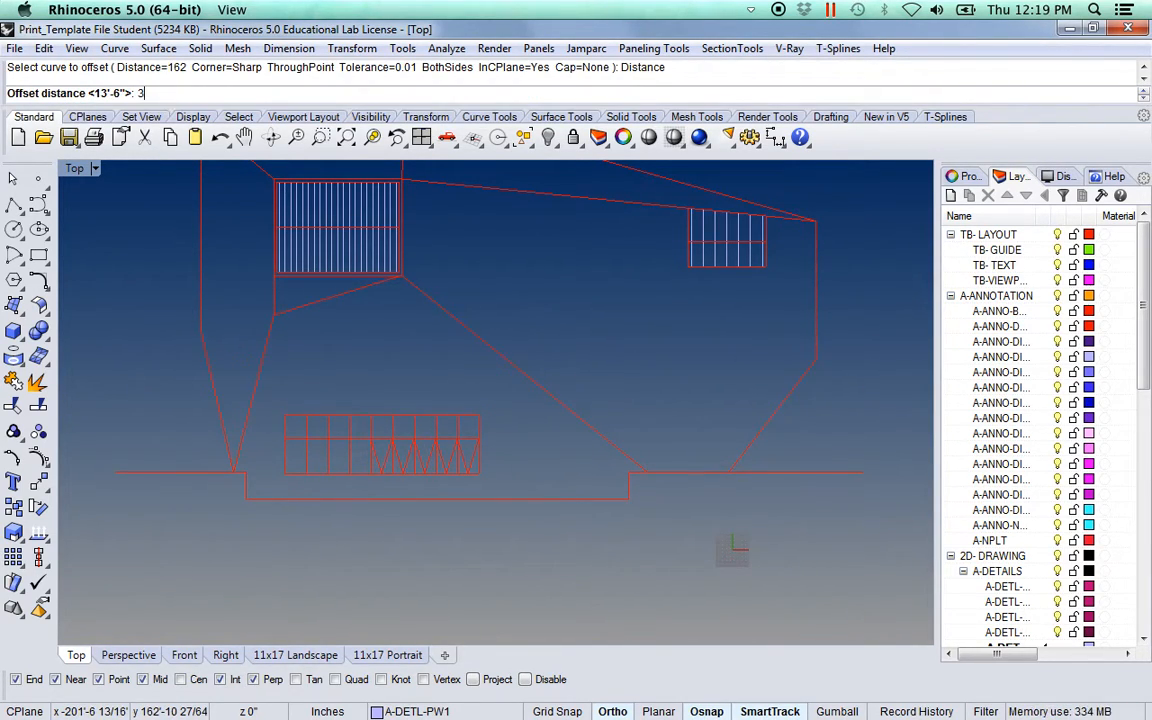
pyautogui.press('Return')
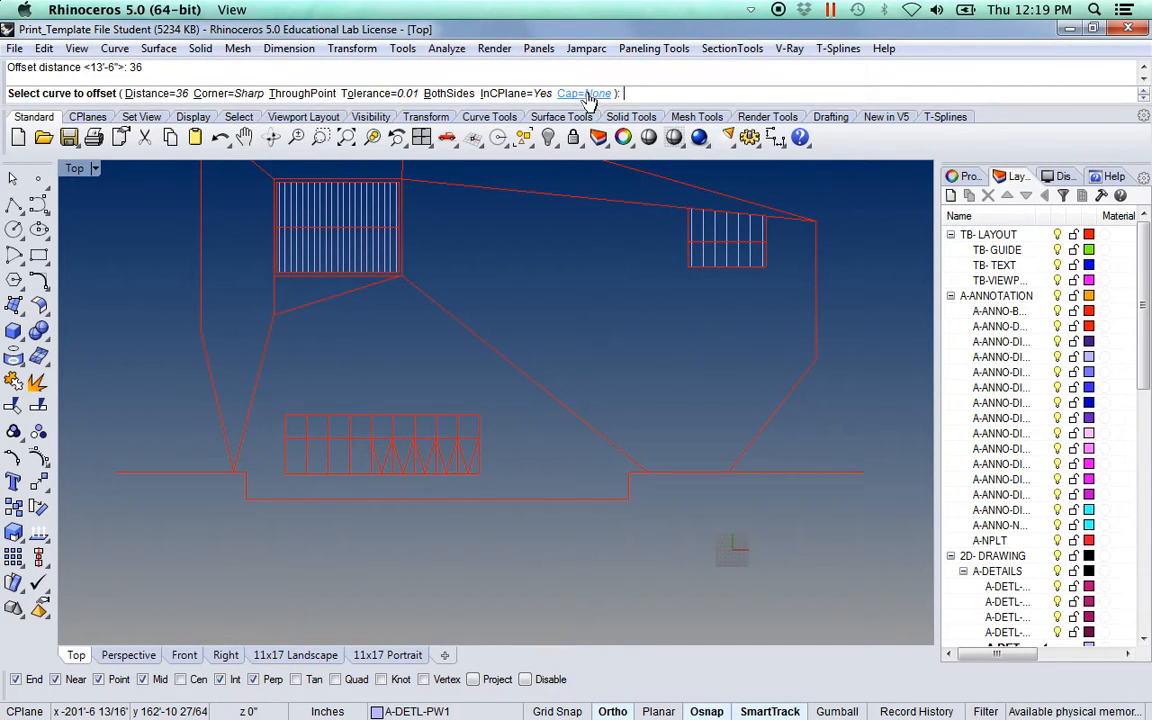
pyautogui.click(588, 94)
pyautogui.click(118, 93)
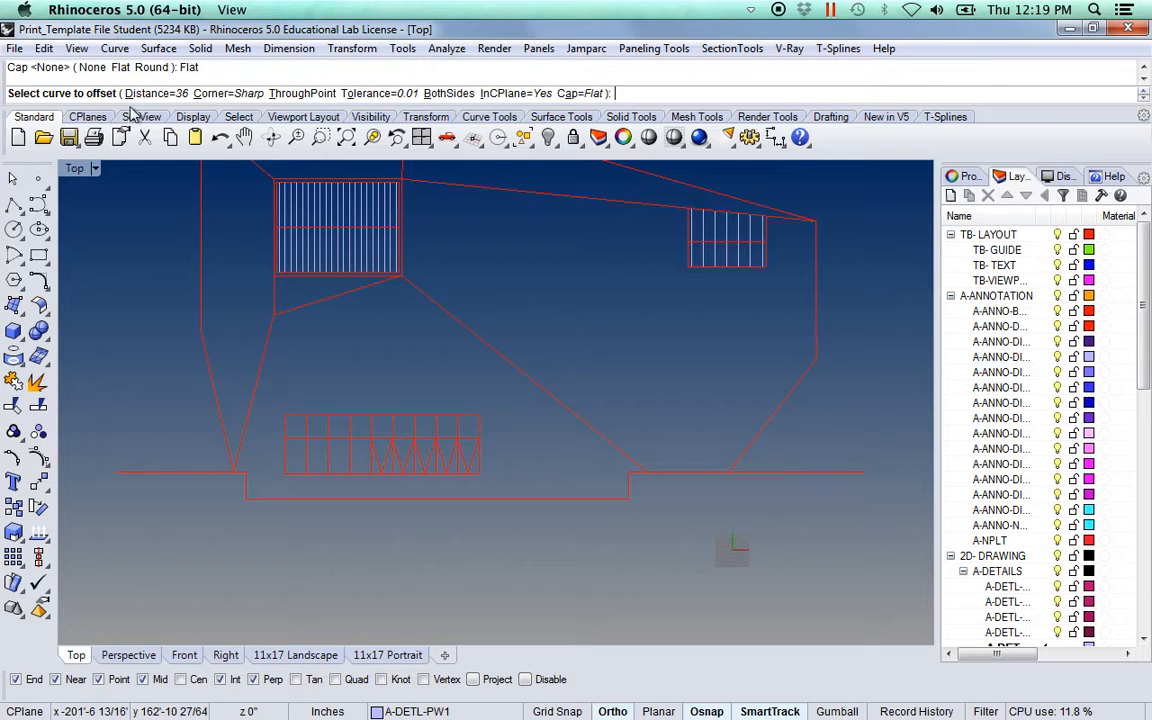
pyautogui.click(164, 478)
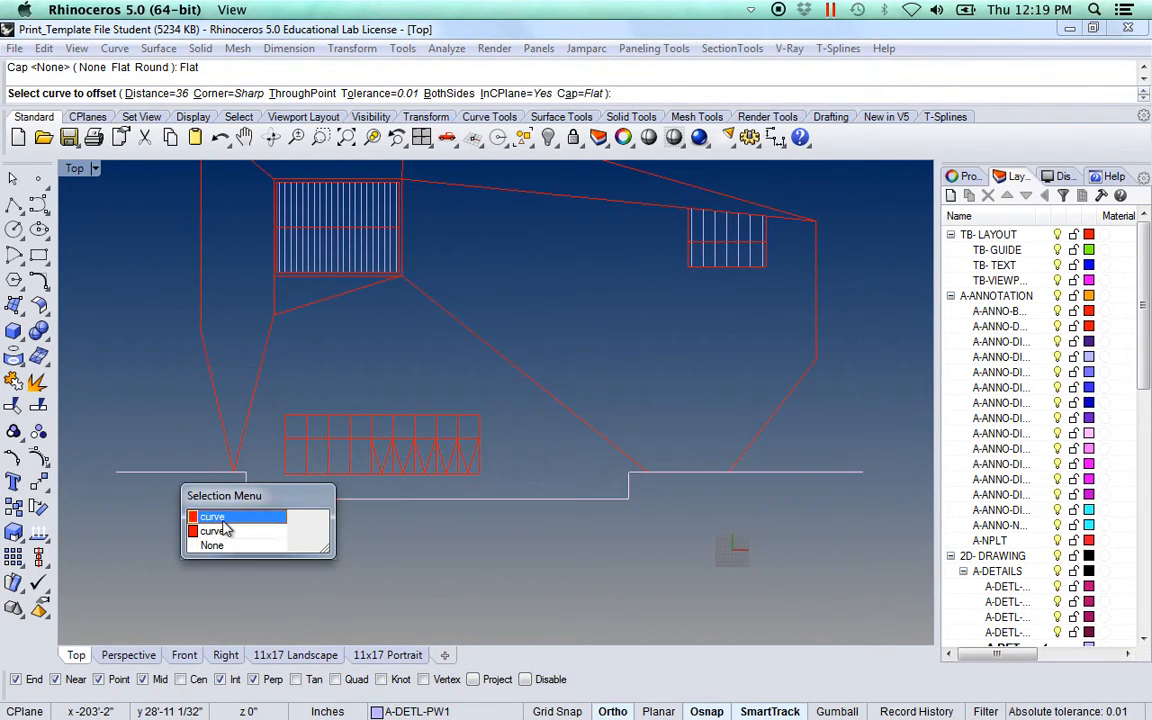
pyautogui.click(205, 520)
pyautogui.click(172, 512)
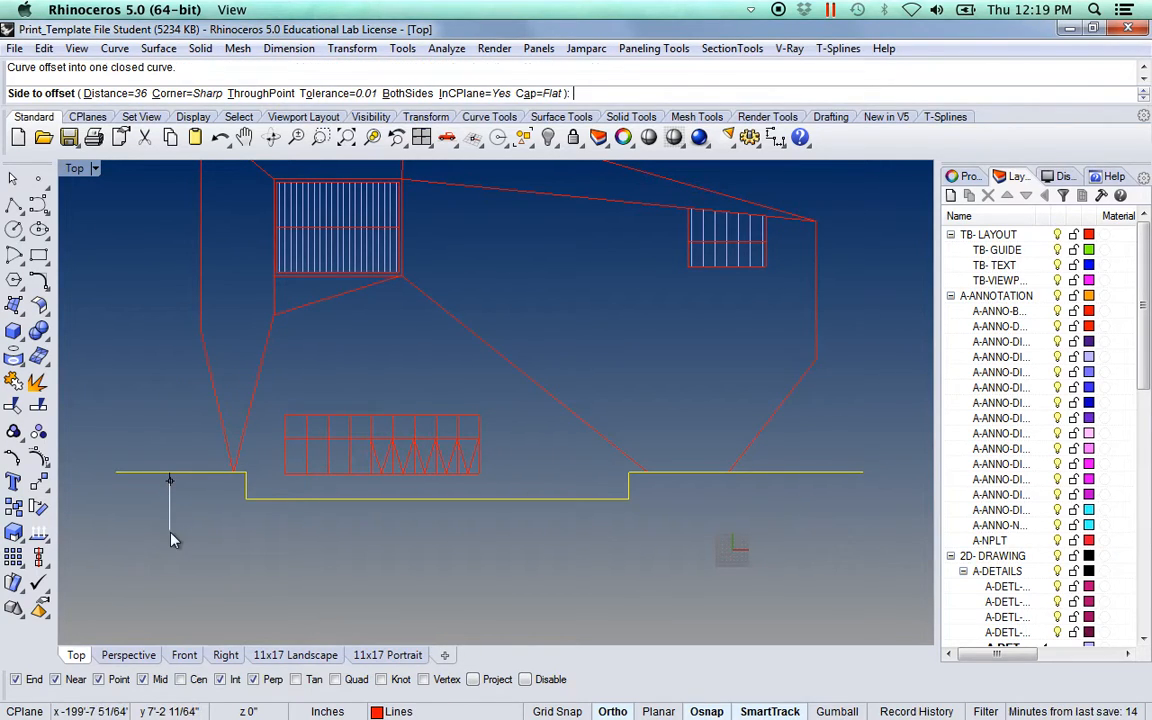
pyautogui.moveTo(149, 566); pyautogui.dragTo(166, 566, button='right')
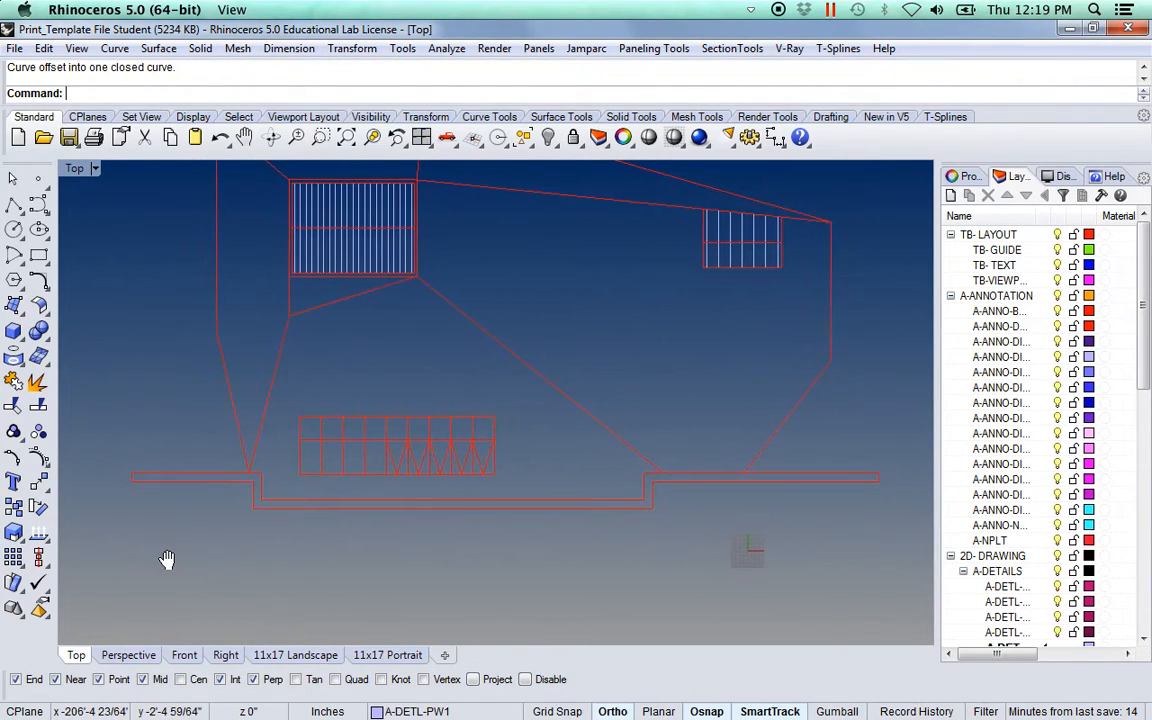
# Step: Start a boundary hatch from the closed ground strip's outline and keep the region inside the strip
pyautogui.moveTo(172, 483)
pyautogui.mouseDown(button='right')
pyautogui.moveTo(185, 494)
pyautogui.moveTo(168, 485)
pyautogui.mouseUp(button='right')
pyautogui.click(168, 480)
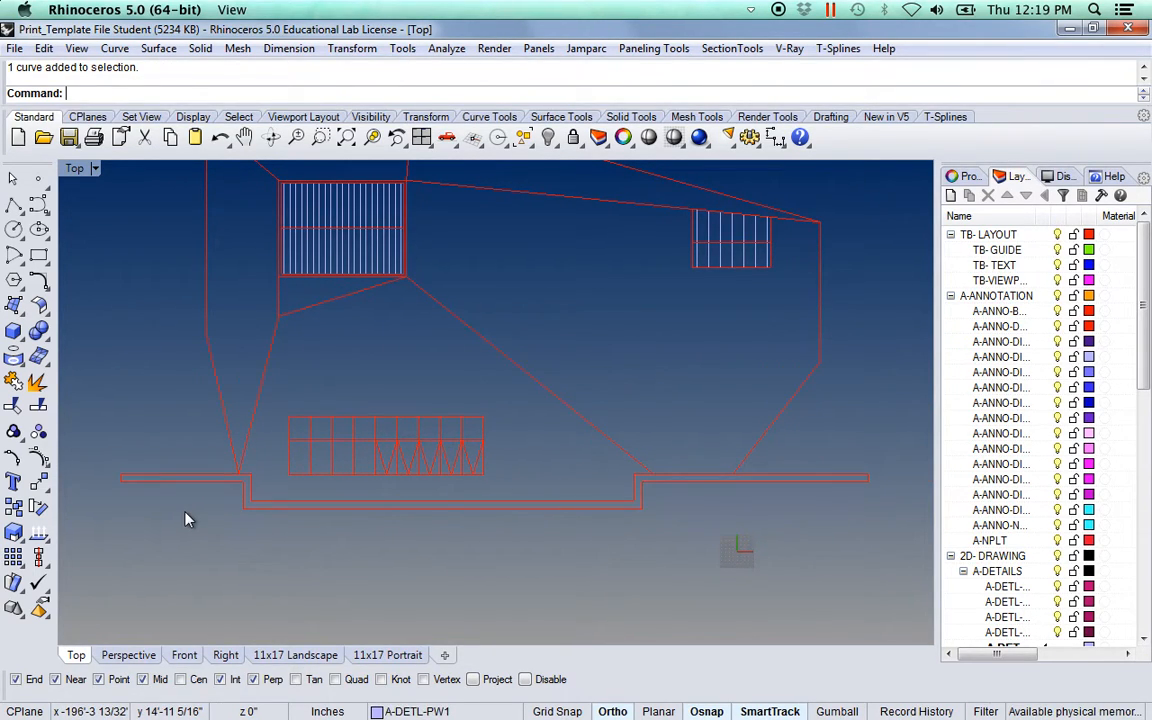
pyautogui.write('Hatch')
pyautogui.press('Return')
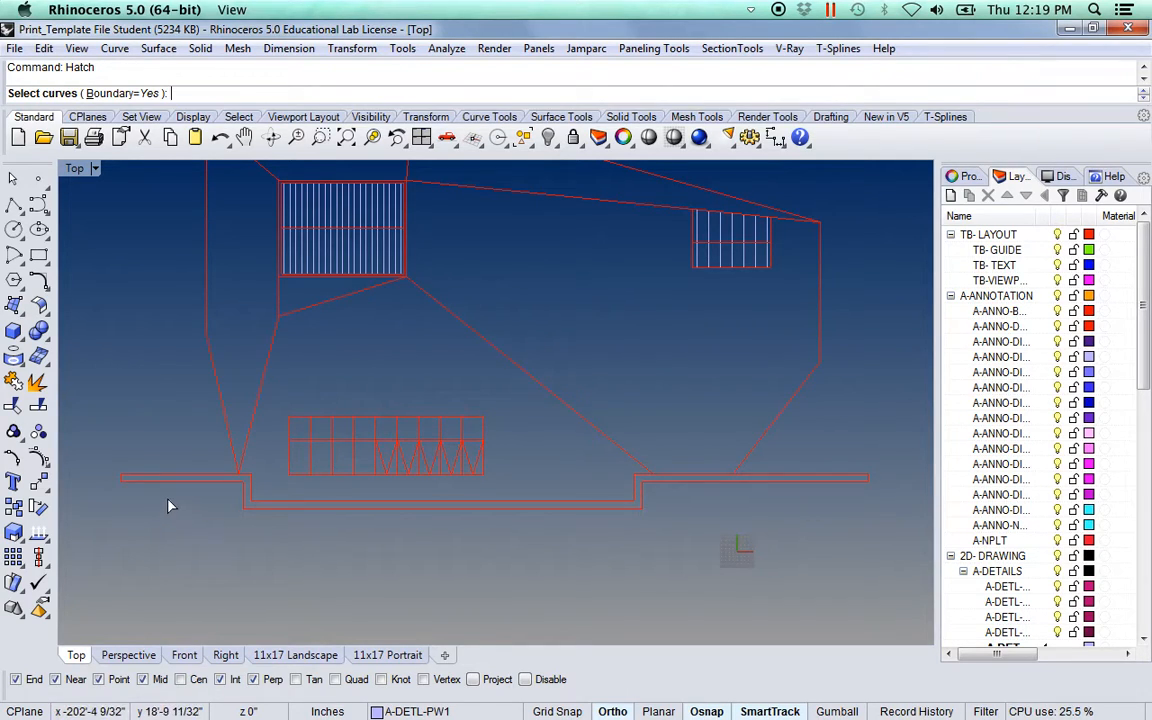
pyautogui.click(172, 487)
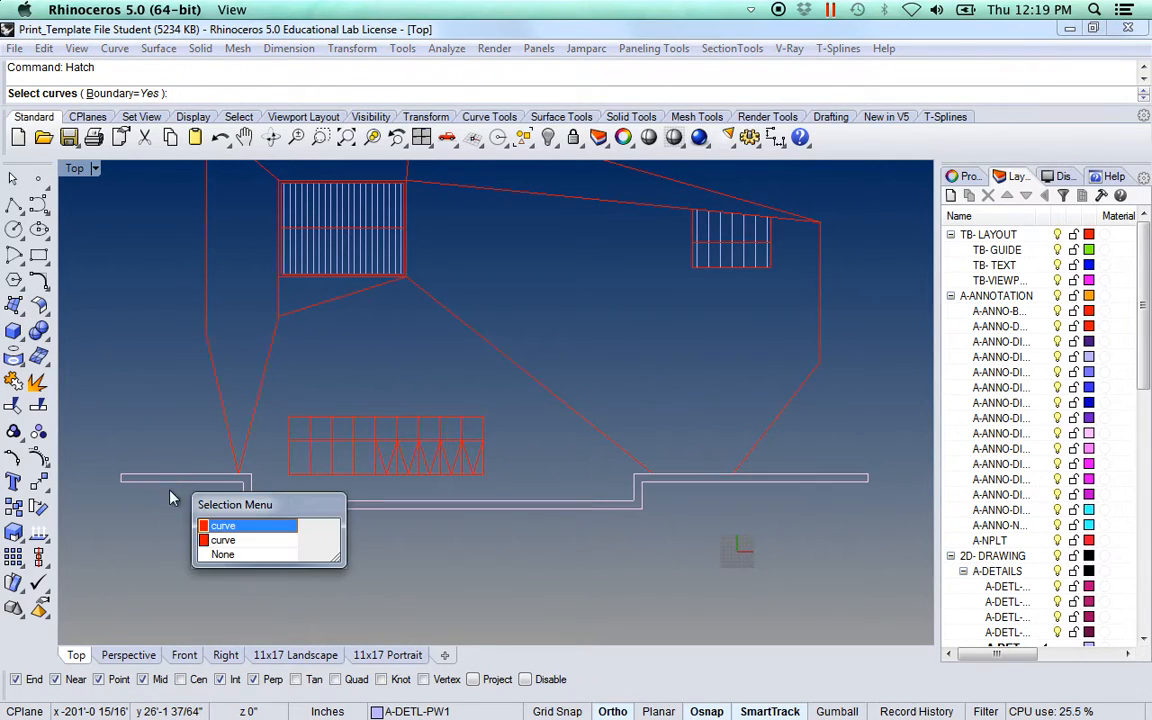
pyautogui.click(223, 528)
pyautogui.press('Return')
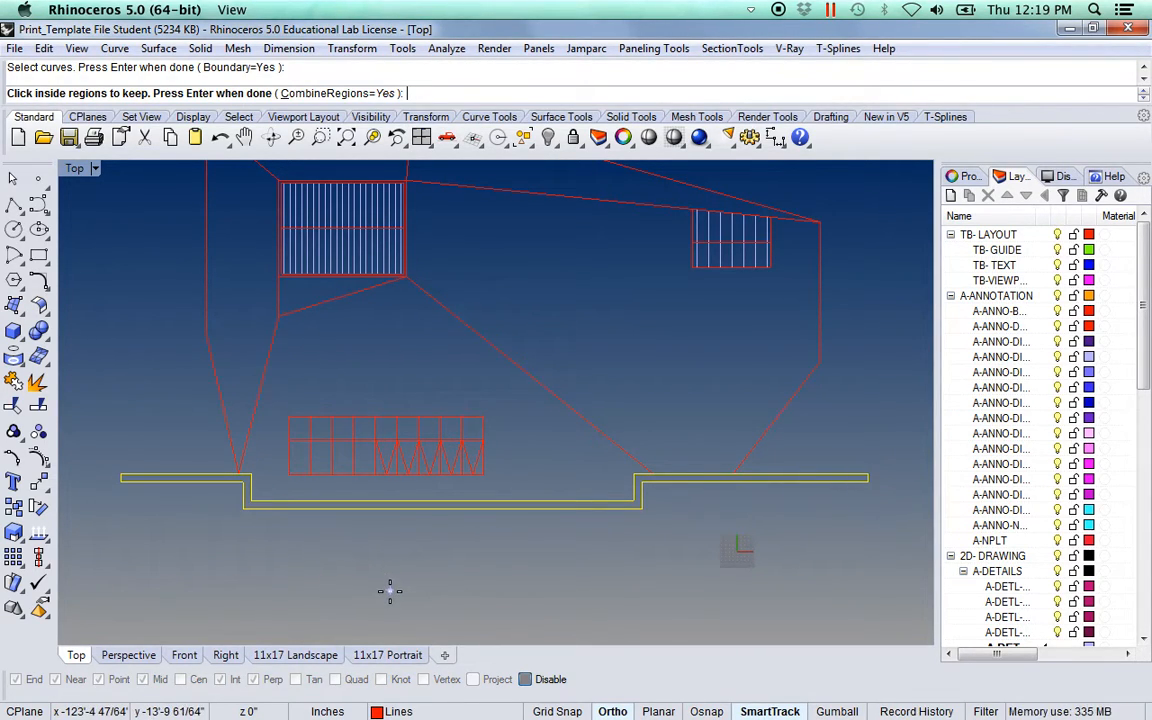
pyautogui.scroll(5, 241, 503)
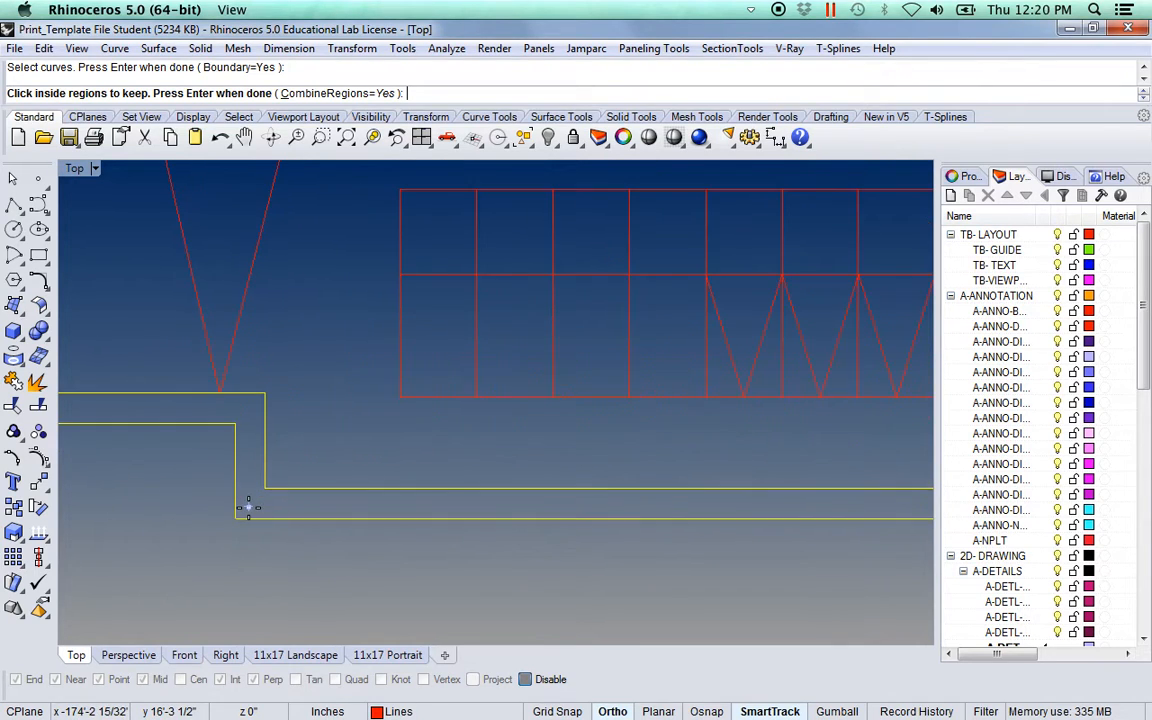
pyautogui.scroll(-5, 251, 505)
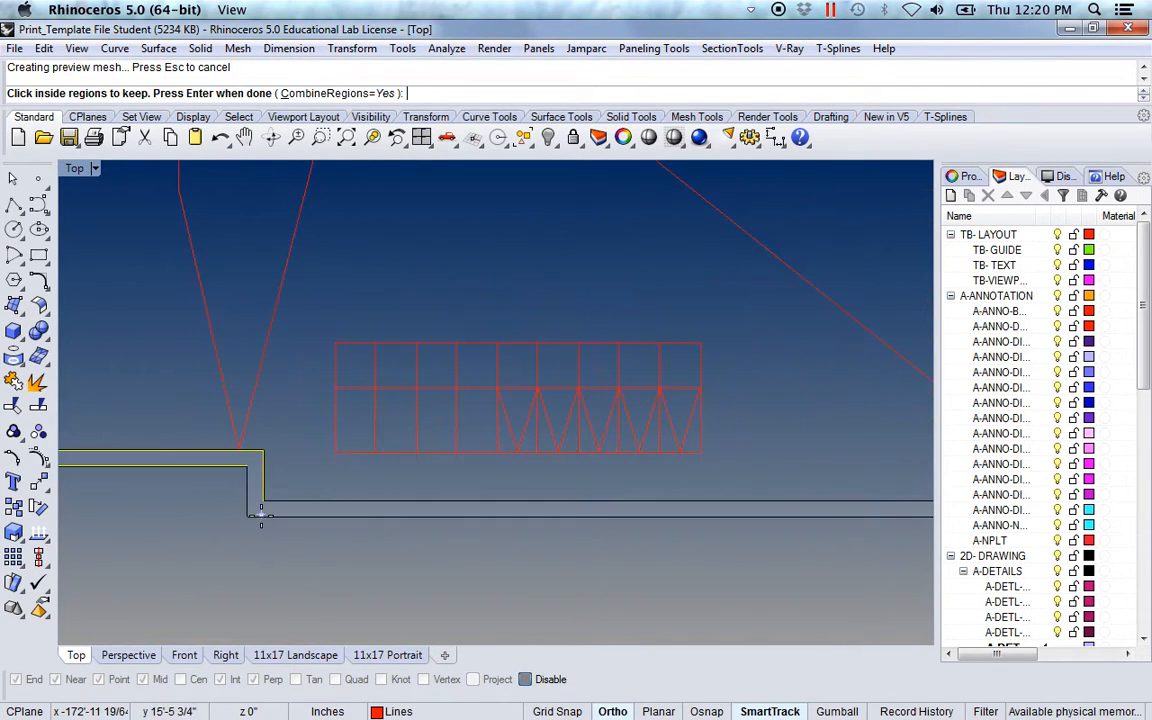
pyautogui.click(309, 506)
pyautogui.press('Return')
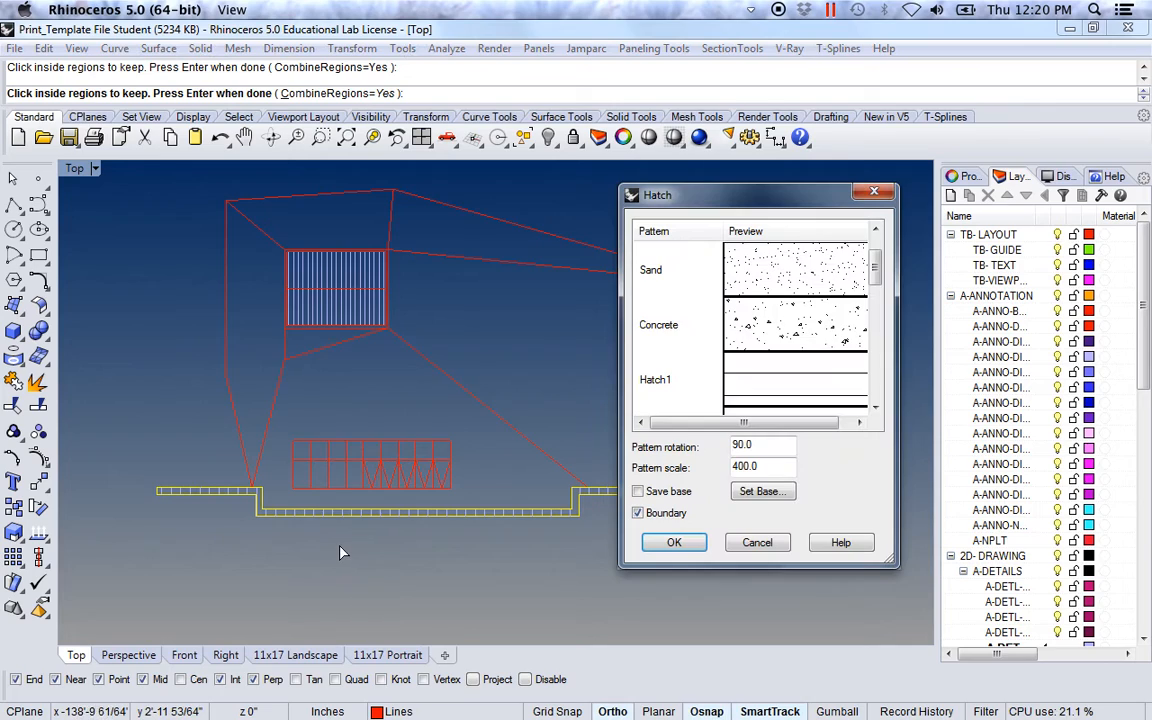
# Step: Choose the Solid pattern and create the ground strip's hatch
pyautogui.scroll(1, 790, 262)
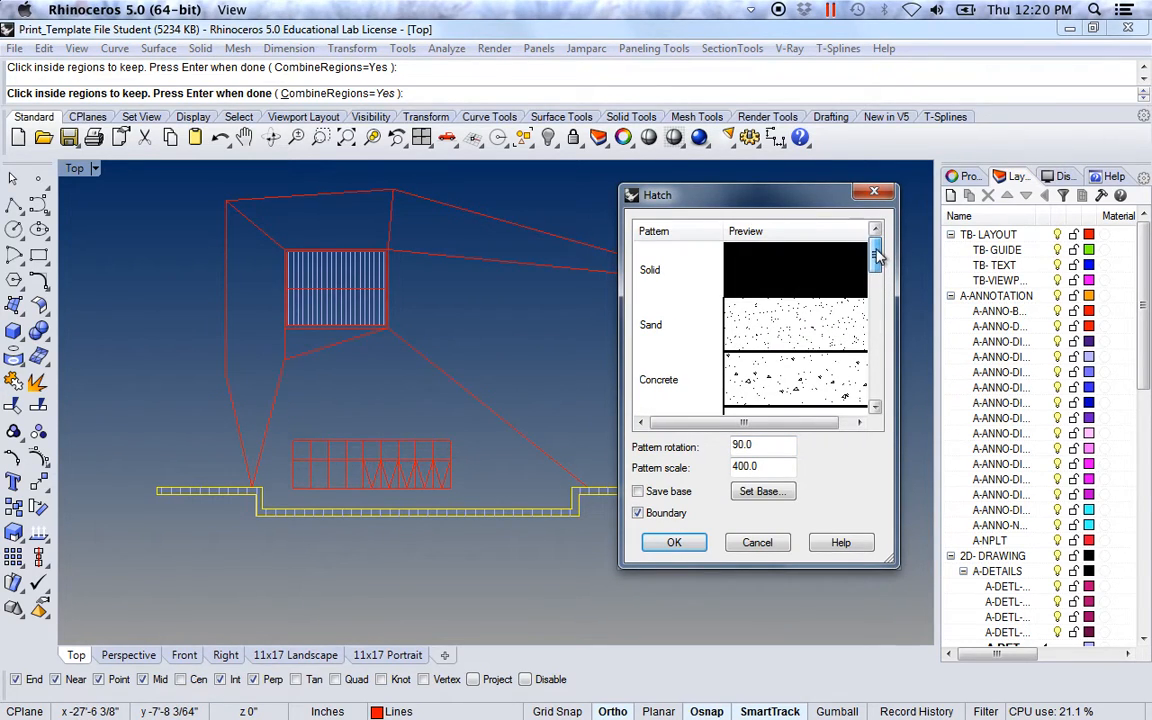
pyautogui.click(781, 282)
pyautogui.click(676, 543)
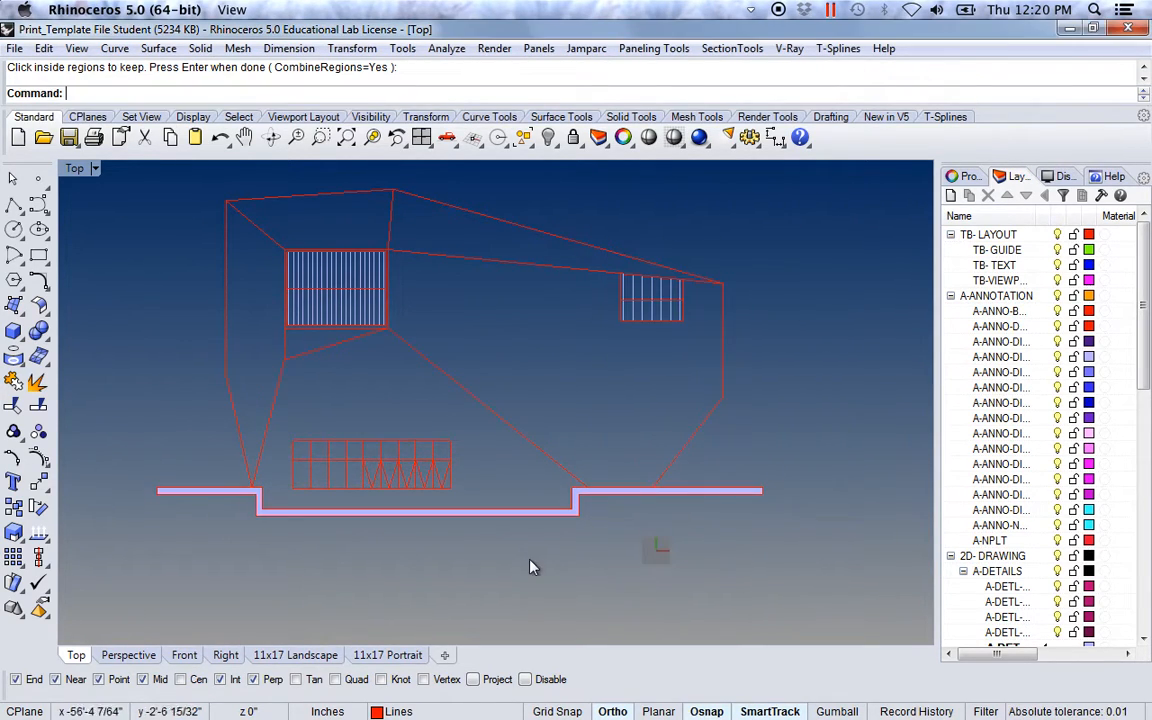
# Step: Select only the outline curve around the solid ground hatch, leaving the hatch itself unselected
pyautogui.moveTo(188, 565); pyautogui.dragTo(231, 558, button='right')
pyautogui.scroll(6, 297, 504)
pyautogui.moveTo(129, 508); pyautogui.dragTo(208, 481, button='right')
pyautogui.scroll(10, 260, 512)
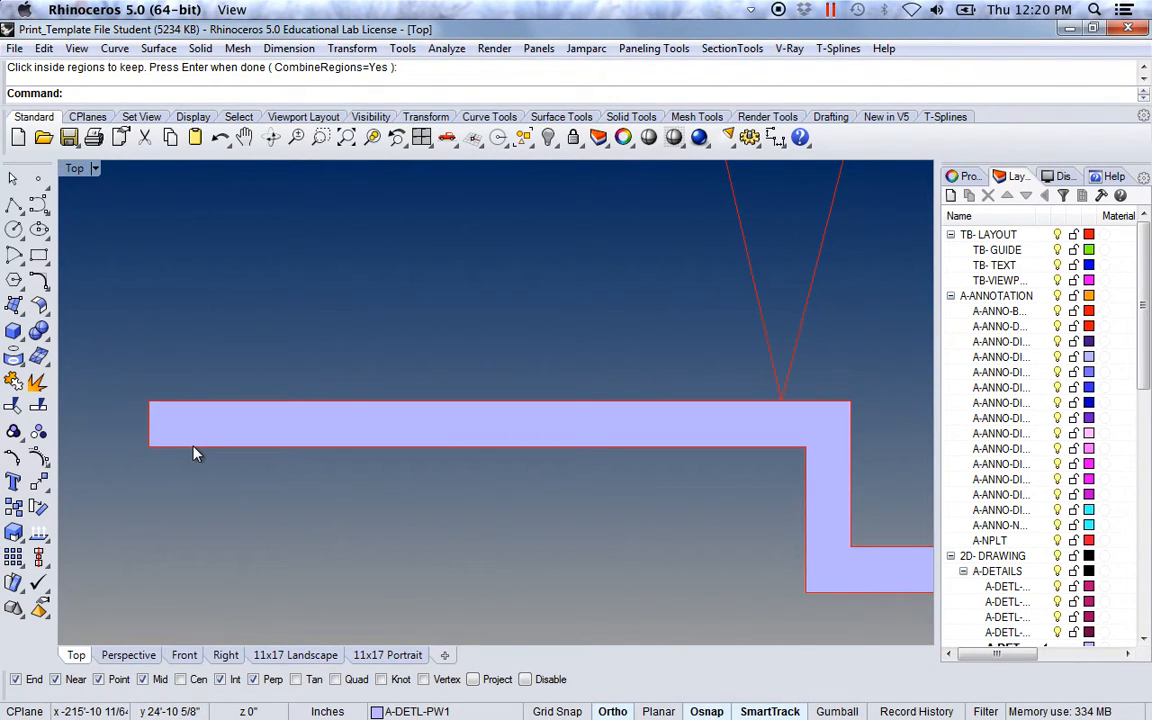
pyautogui.click(195, 449)
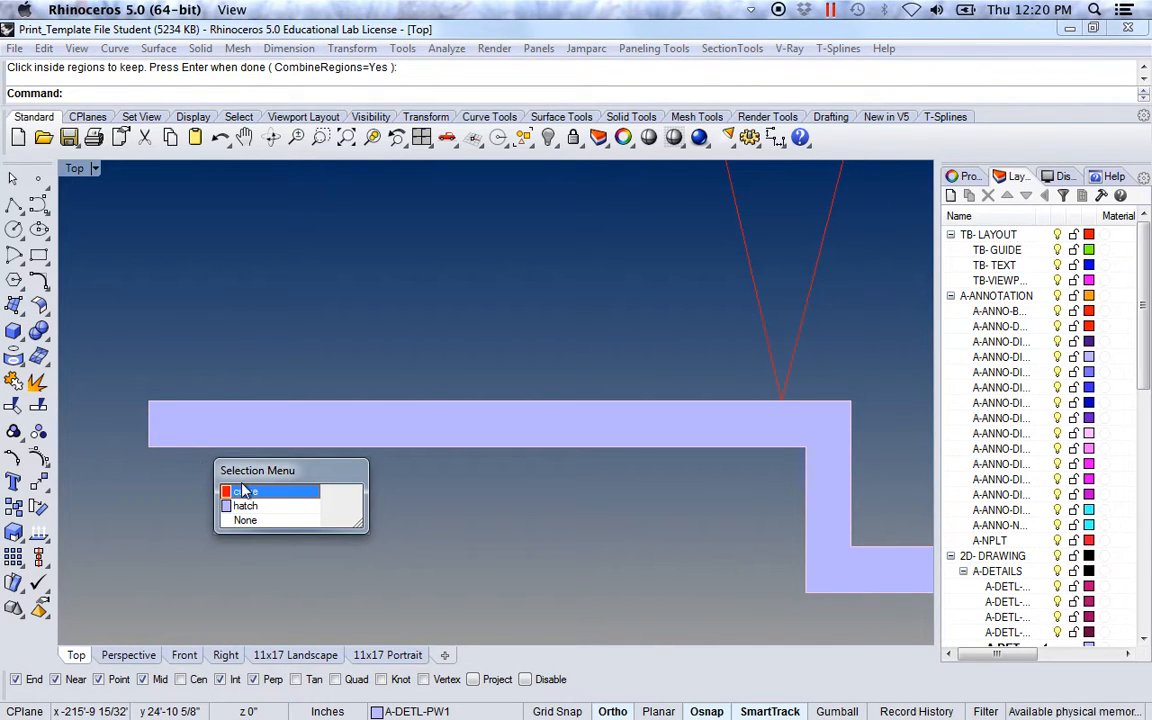
pyautogui.click(246, 493)
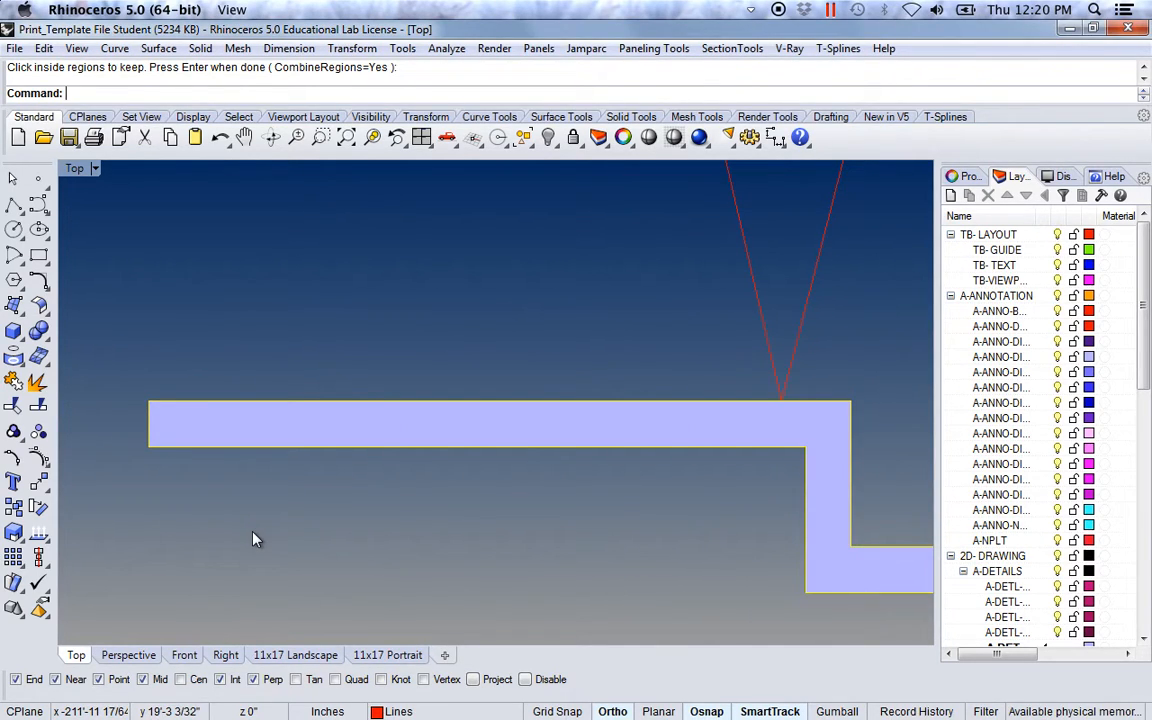
# Step: Delete the selected closed outline curve around the stepped ground hatch
pyautogui.press('Delete')
pyautogui.scroll(-2, 417, 528)
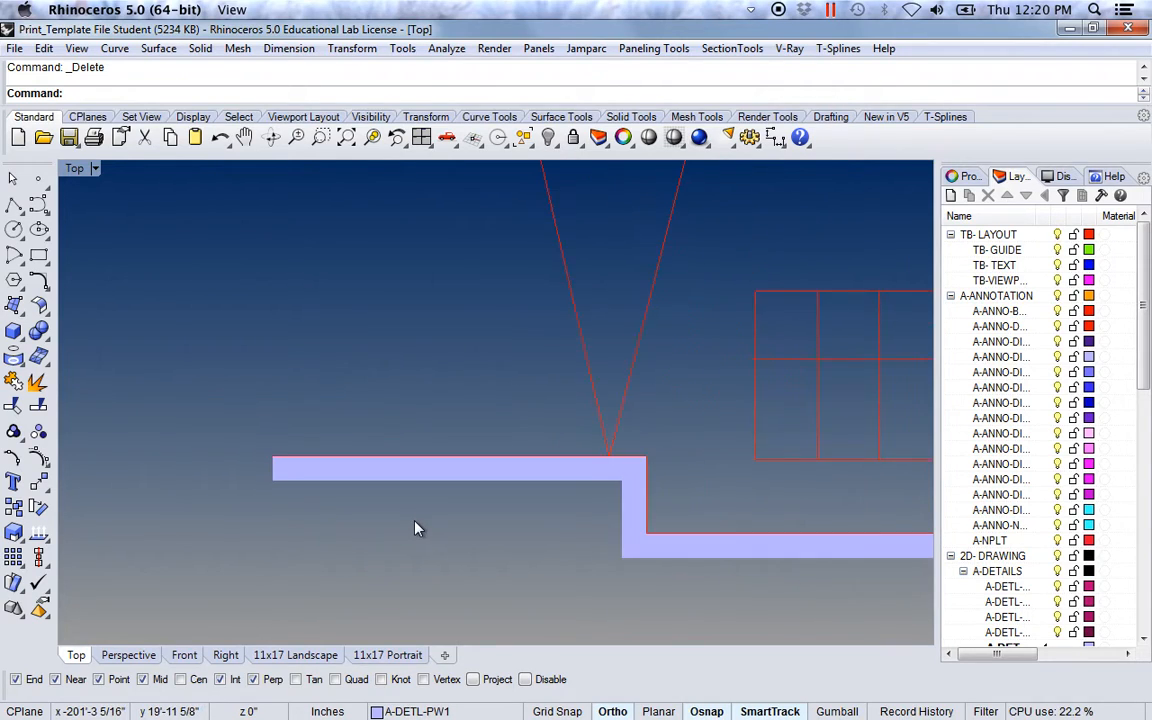
pyautogui.scroll(-6, 417, 528)
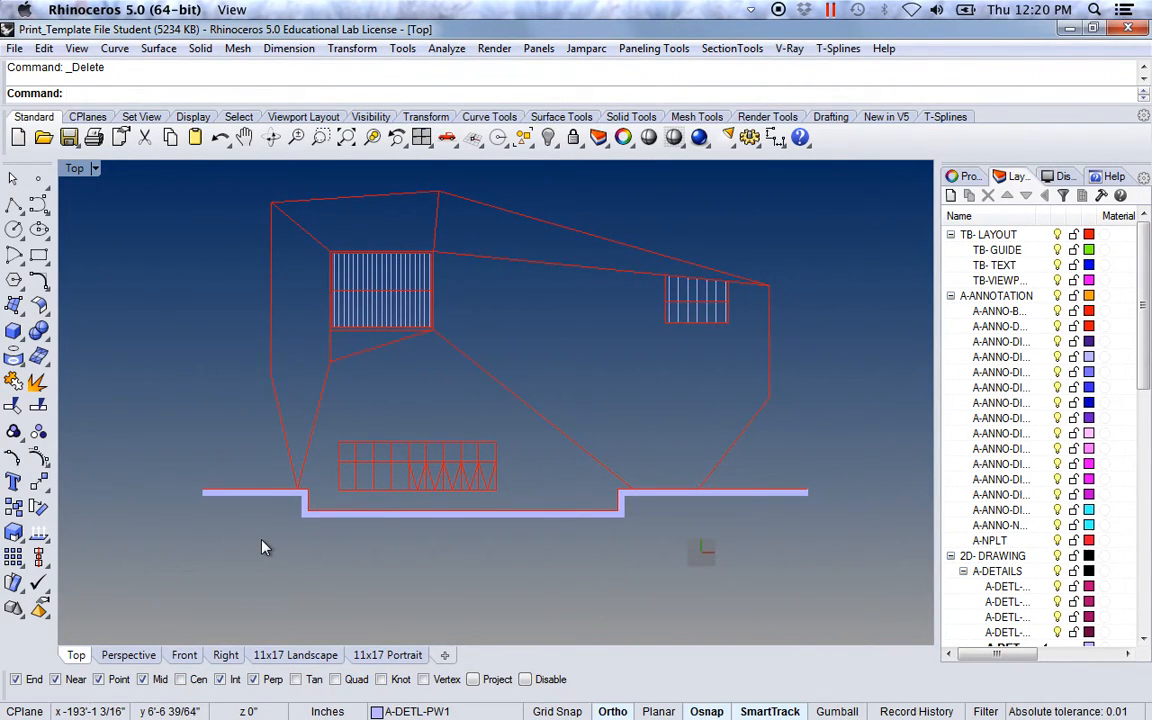
# Step: Draw a vertical test line that crosses the left end of the ground hatch from above to below
pyautogui.scroll(5, 236, 497)
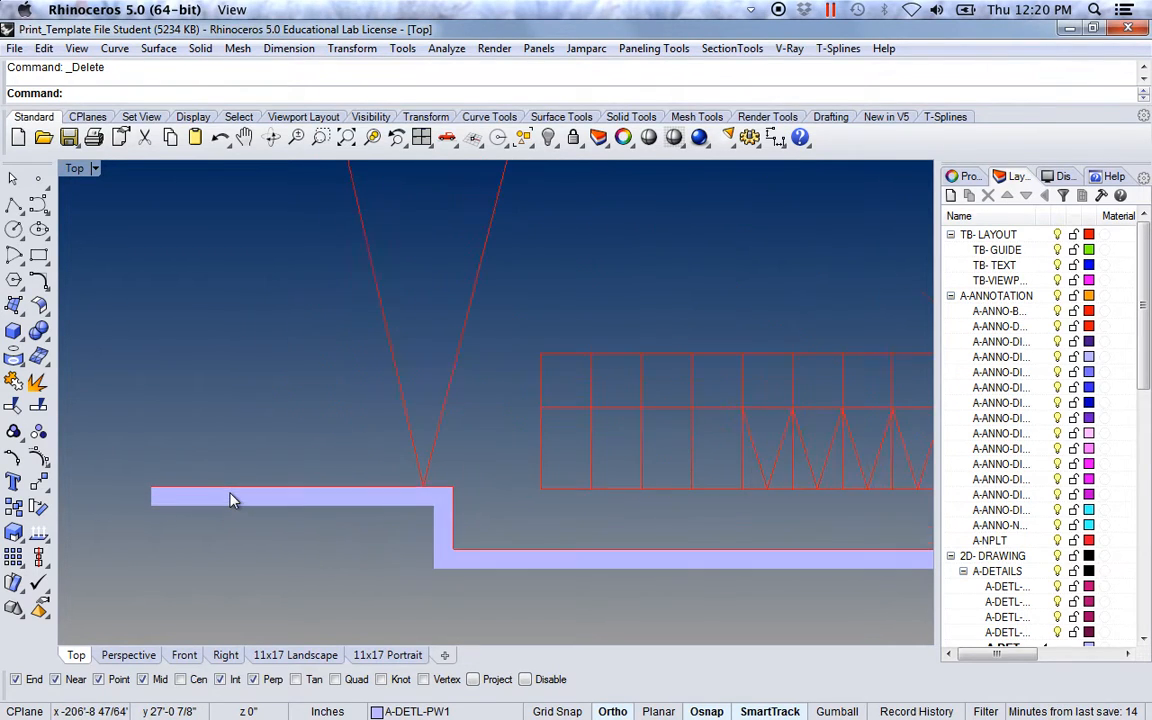
pyautogui.scroll(3, 237, 502)
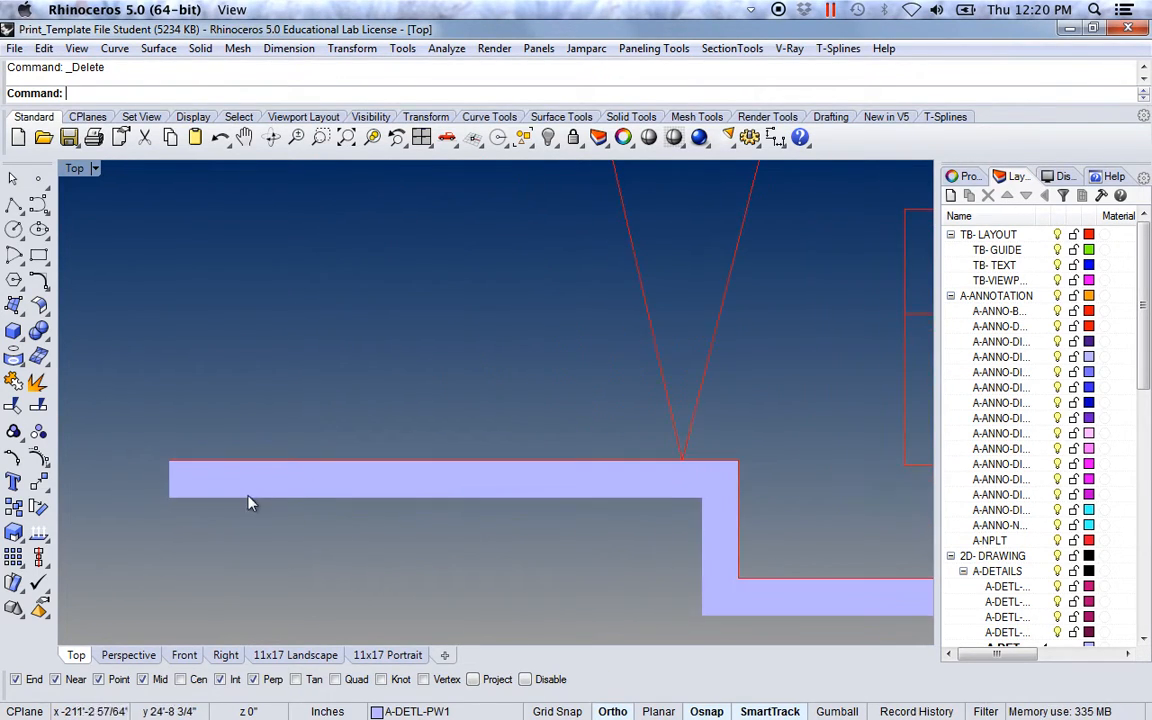
pyautogui.scroll(4, 250, 503)
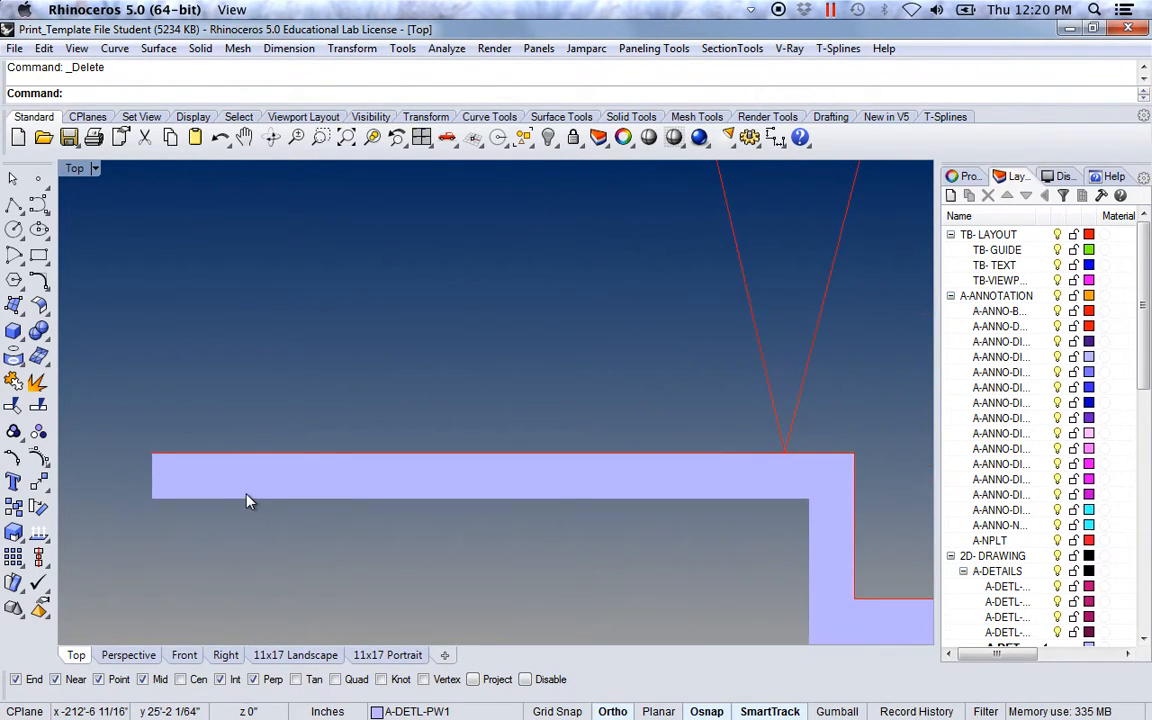
pyautogui.click(13, 204)
pyautogui.click(373, 360)
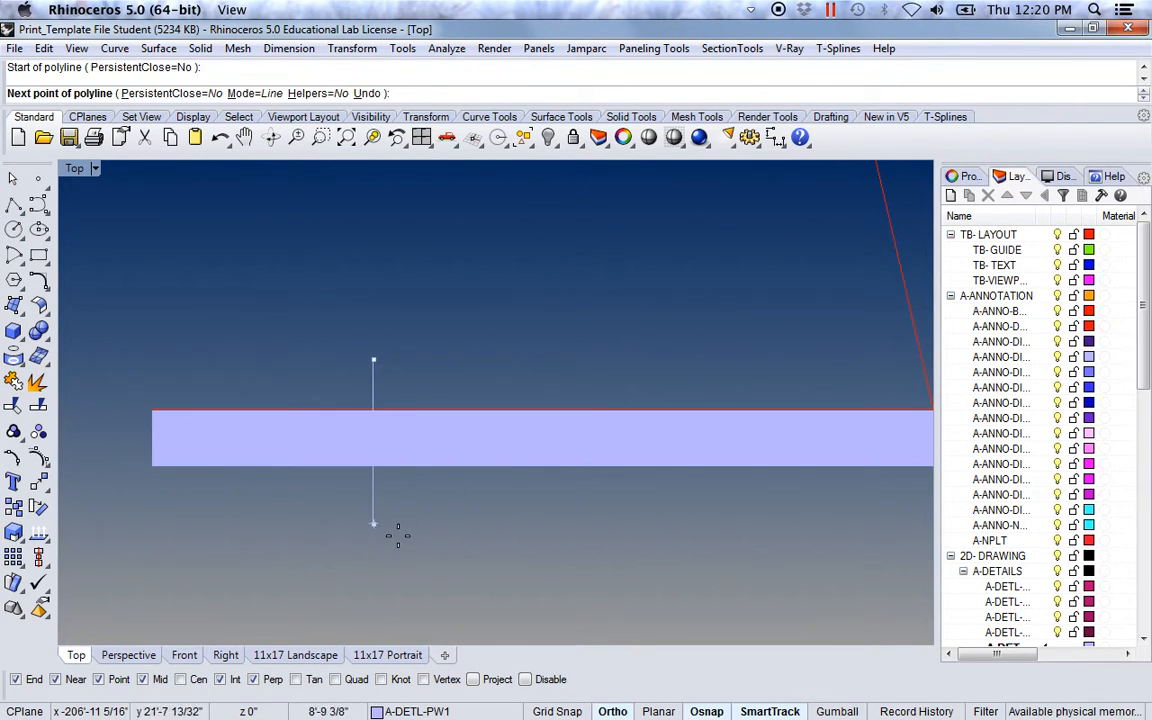
pyautogui.click(378, 549)
pyautogui.press('Return')
pyautogui.moveTo(427, 558); pyautogui.dragTo(404, 530, button='right')
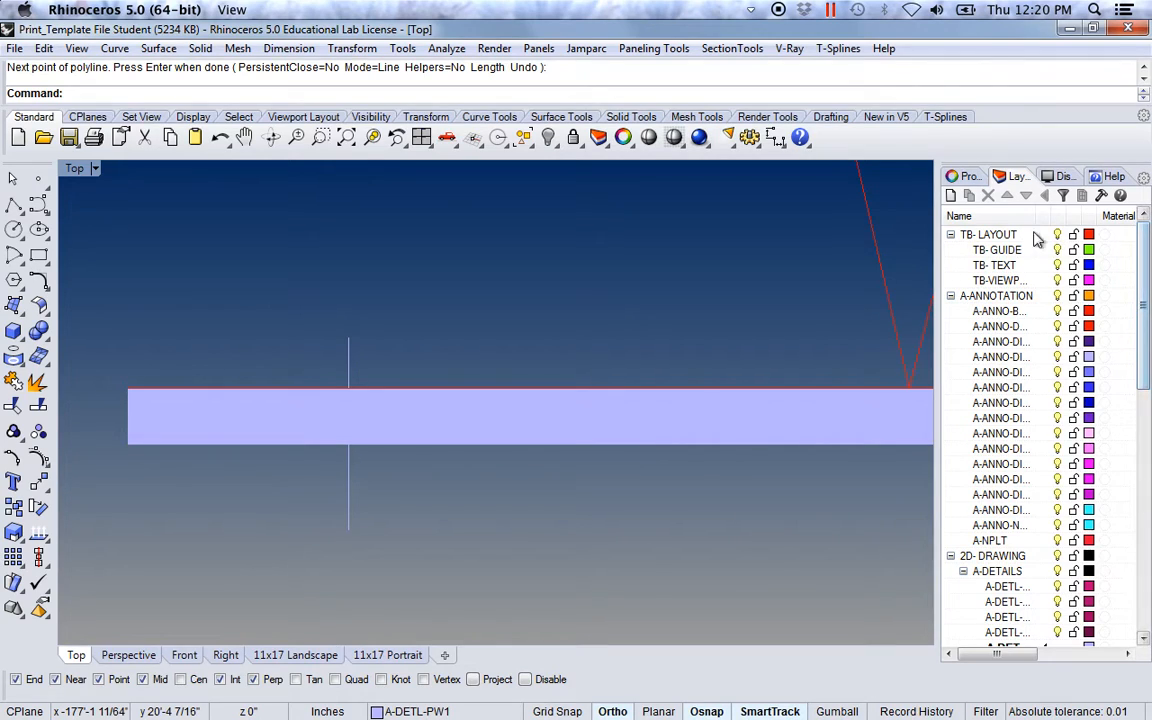
# Step: Move the vertical test line to the top-level Lines layer
pyautogui.scroll(-2, 1147, 360)
pyautogui.scroll(-10, 1147, 360)
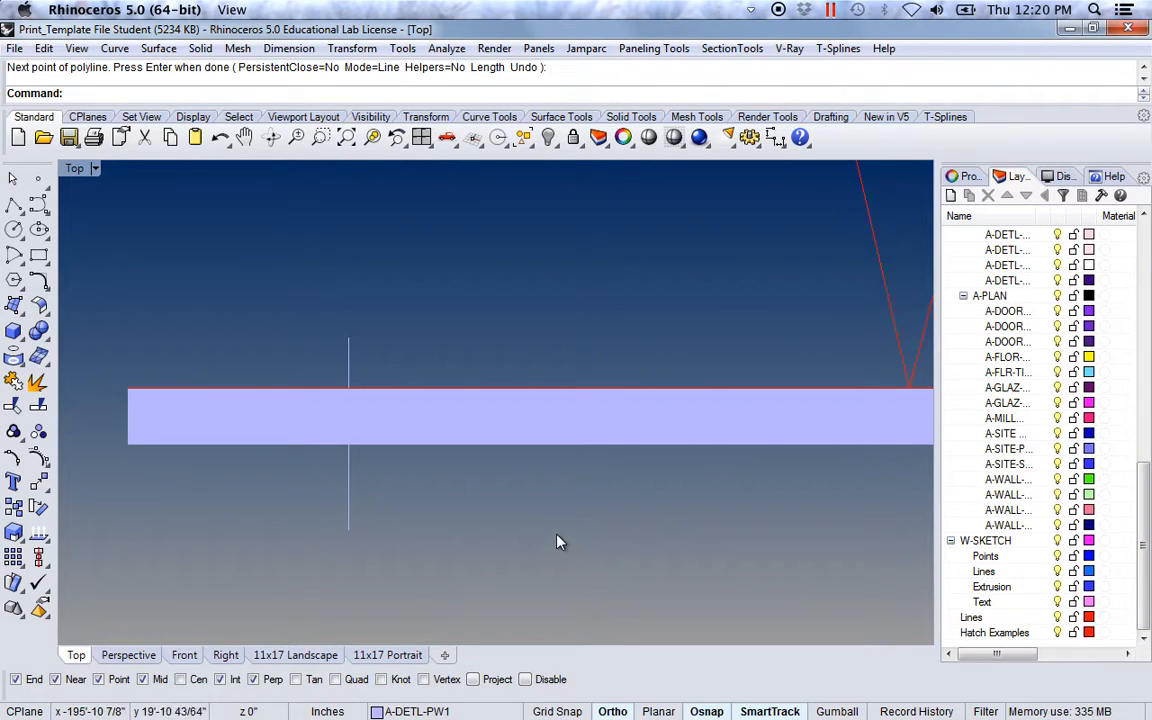
pyautogui.click(348, 500)
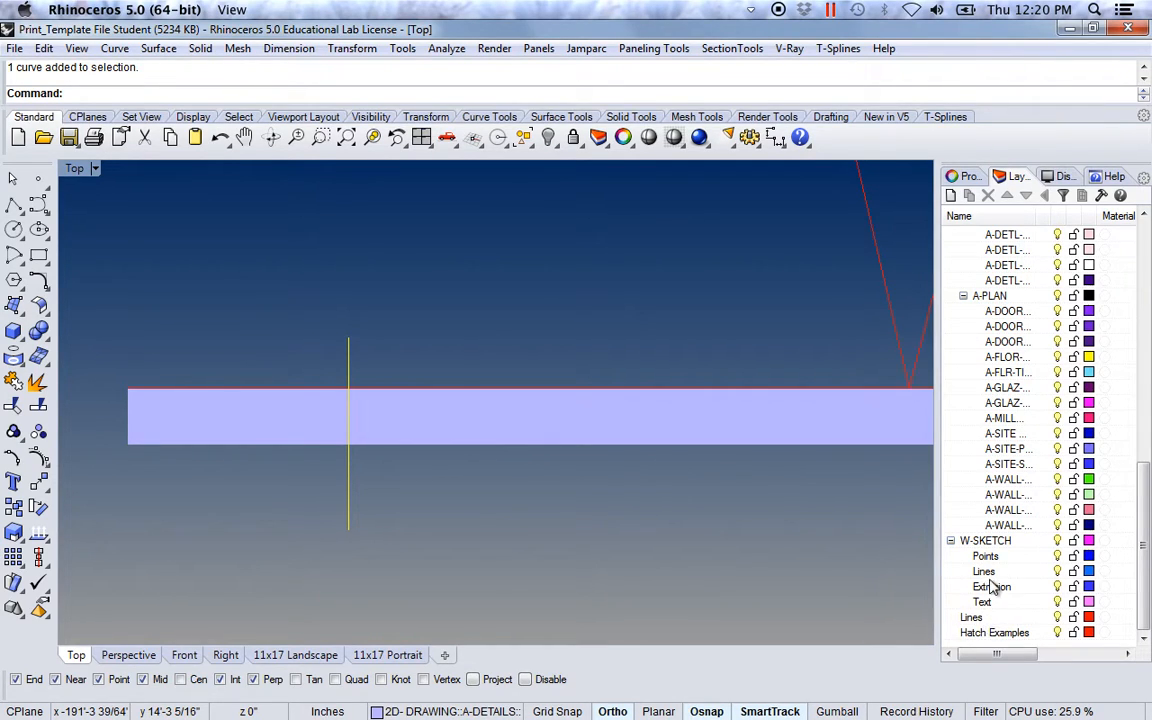
pyautogui.rightClick(972, 618)
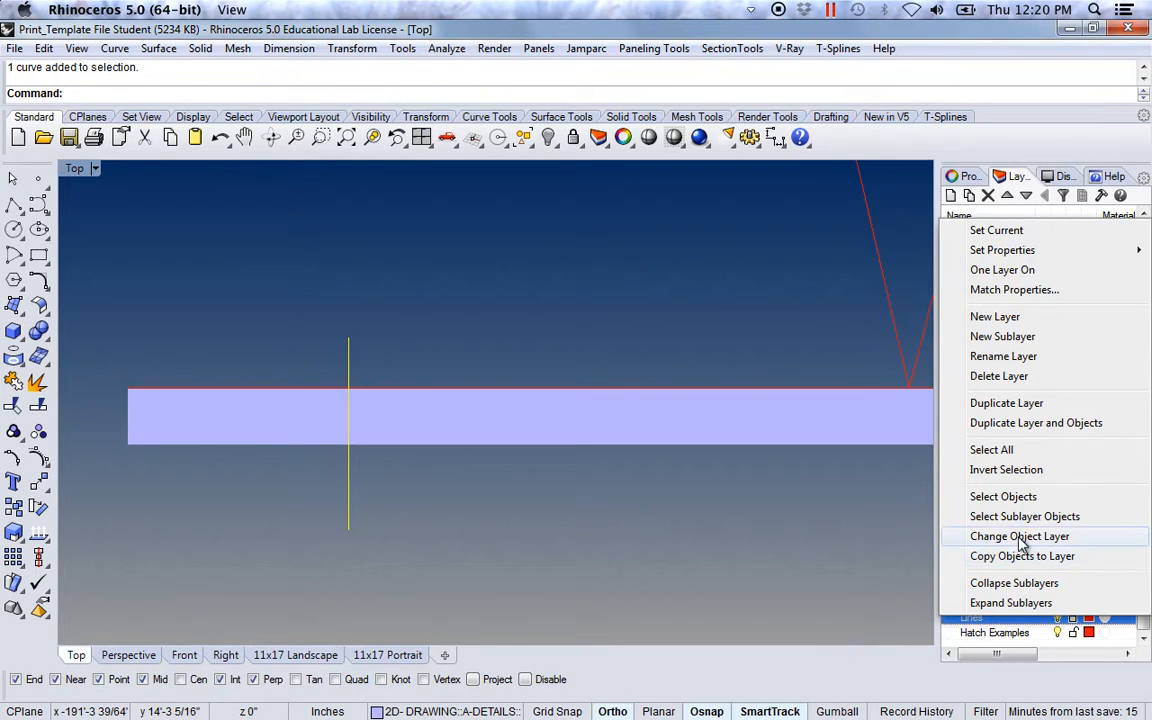
pyautogui.click(988, 536)
pyautogui.click(454, 532)
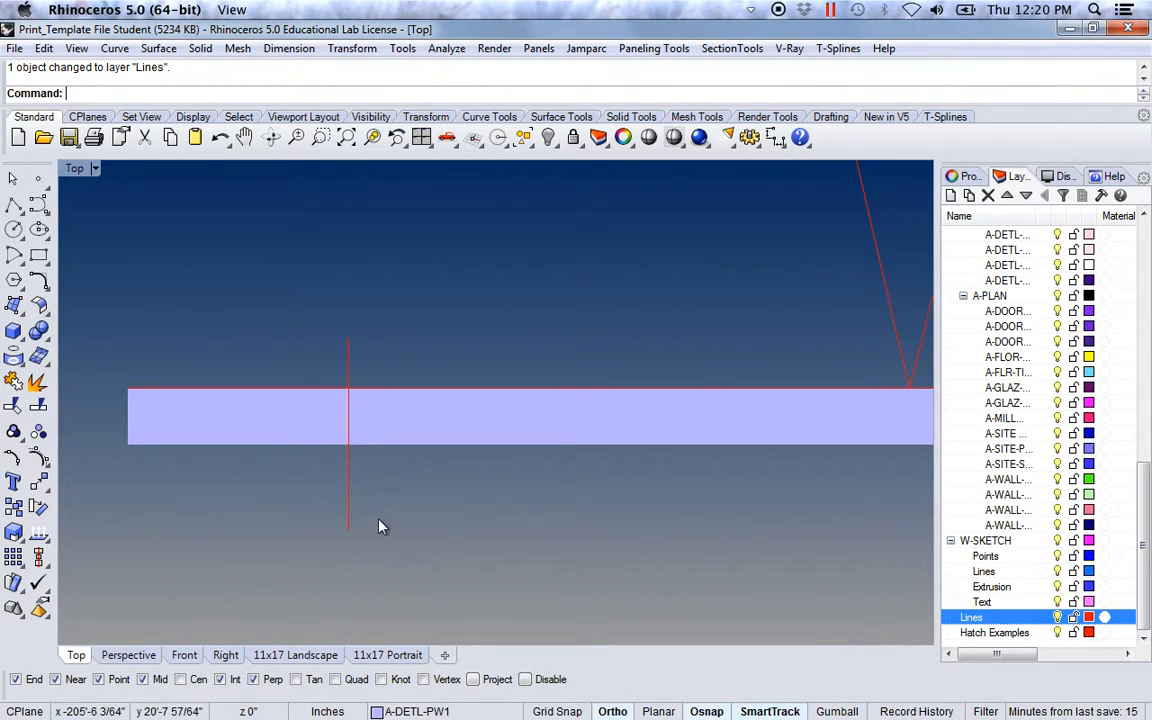
# Step: Open the Draw Order tools from the drafting tool set as a floating group above the hatch
pyautogui.scroll(1, 346, 474)
pyautogui.moveTo(278, 474); pyautogui.dragTo(363, 485, button='right')
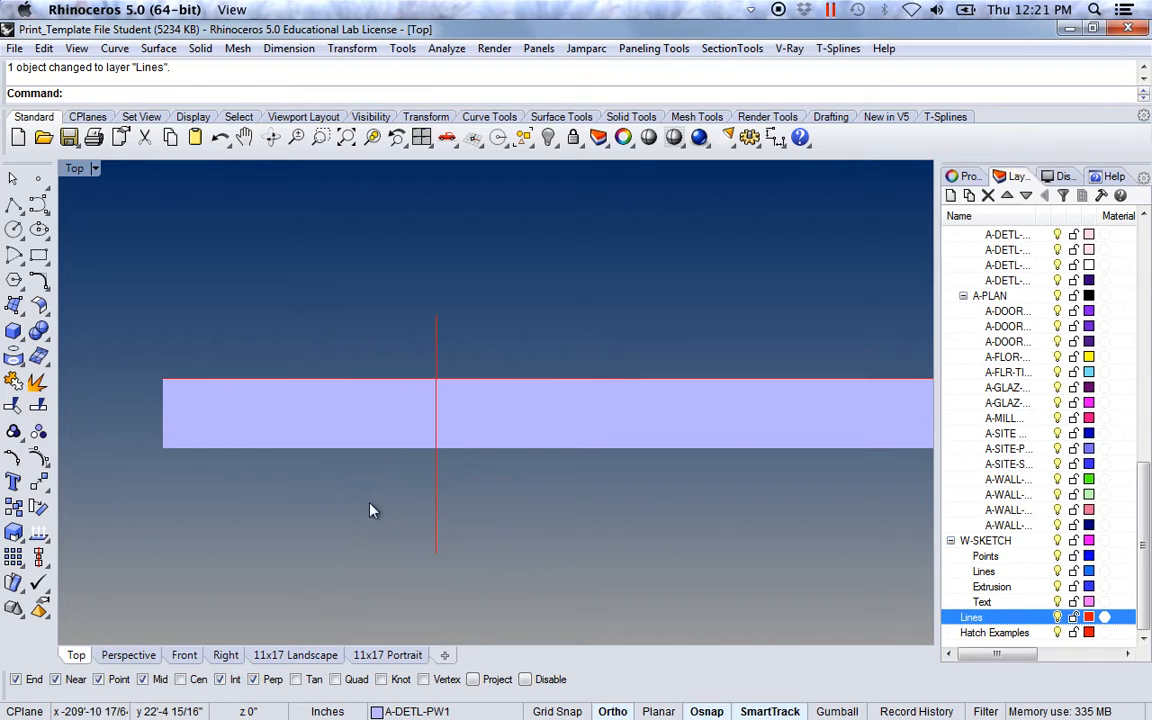
pyautogui.moveTo(476, 498); pyautogui.dragTo(432, 496, button='right')
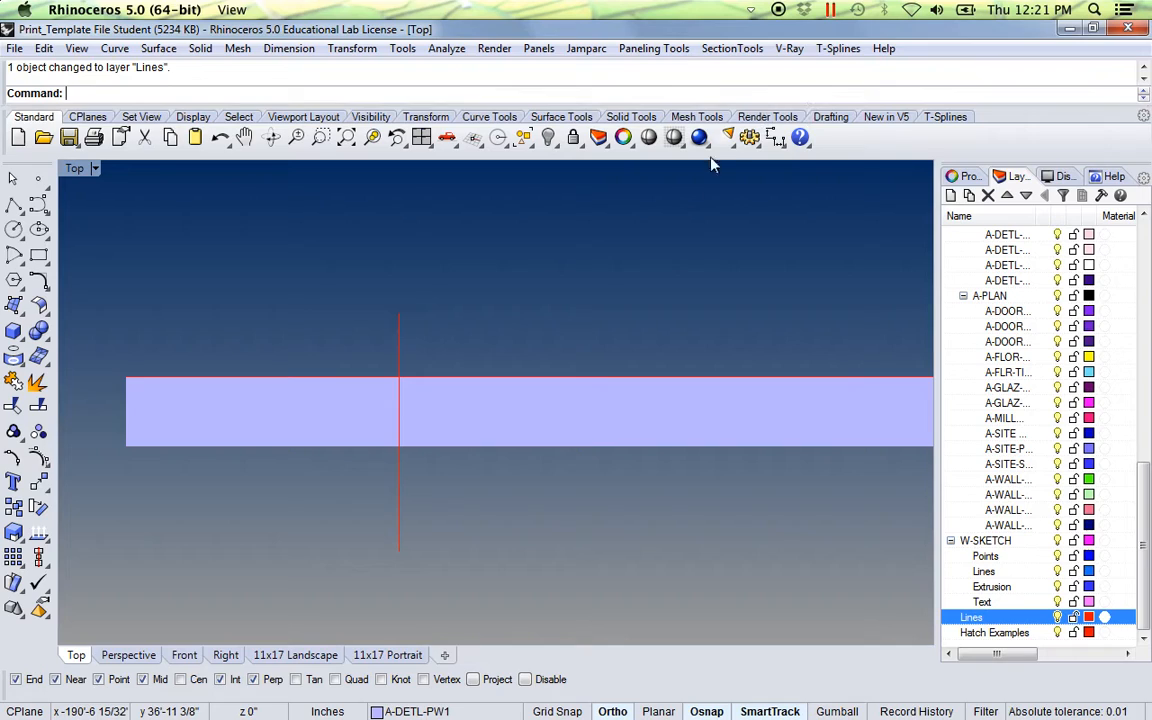
pyautogui.click(558, 416)
pyautogui.click(562, 316)
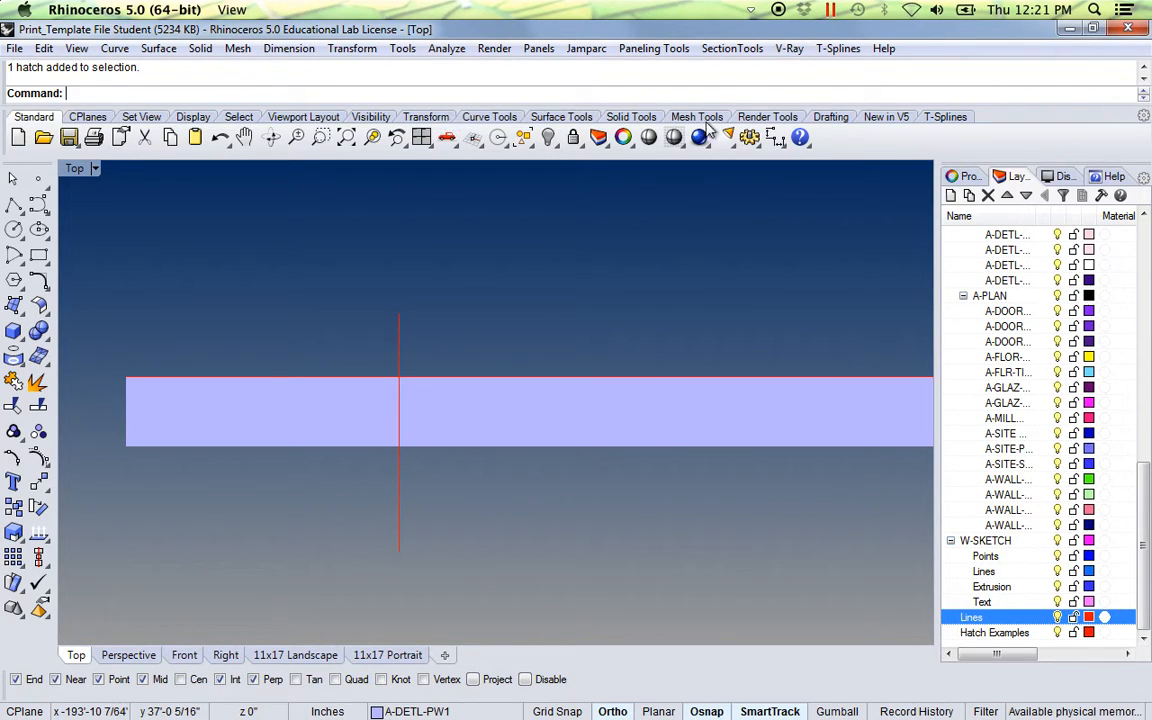
pyautogui.click(830, 117)
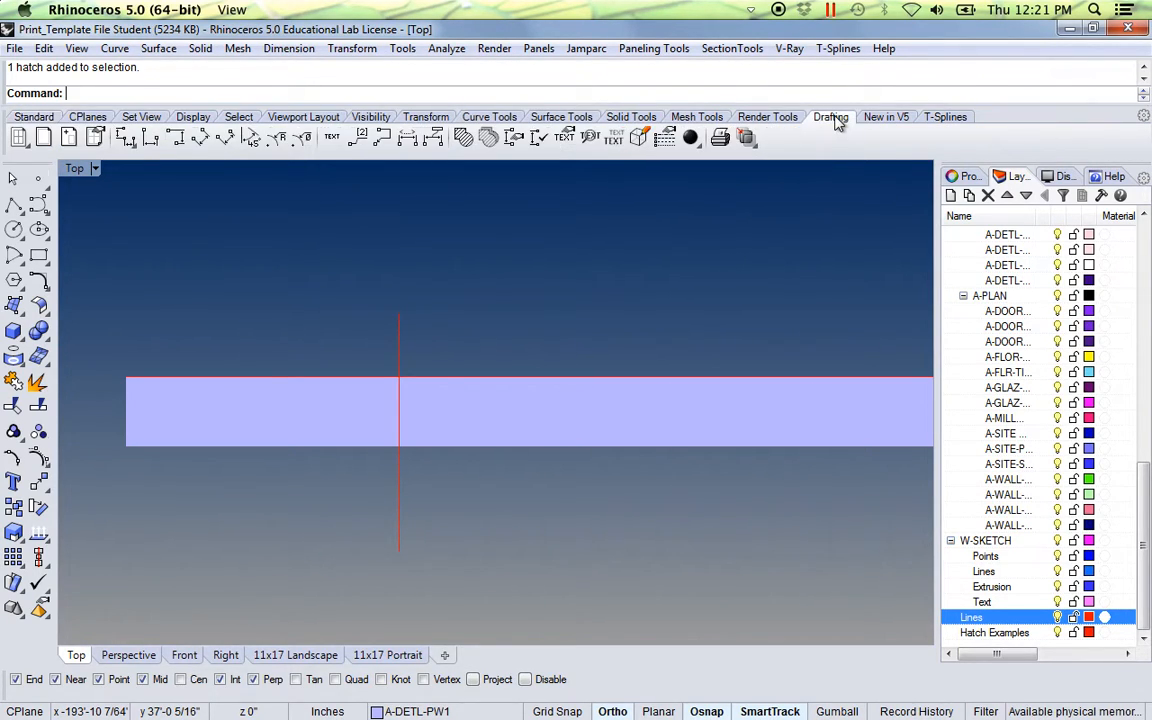
pyautogui.click(753, 144)
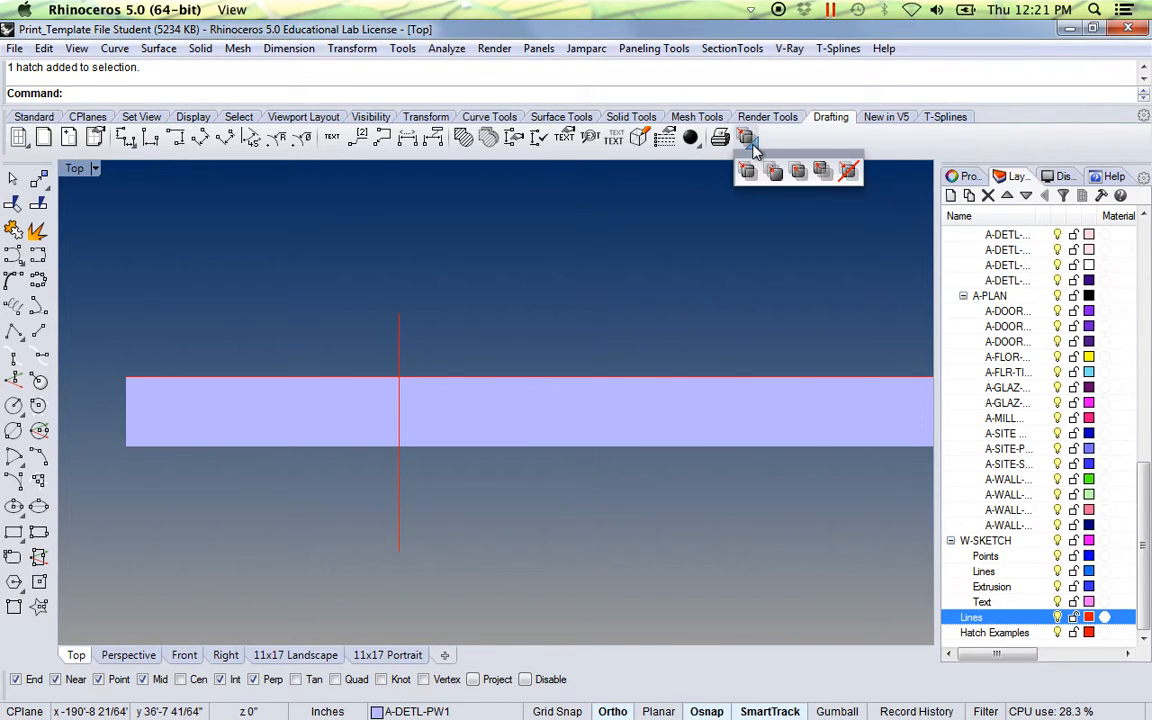
pyautogui.moveTo(755, 196)
pyautogui.mouseDown()
pyautogui.moveTo(685, 208)
pyautogui.moveTo(685, 190)
pyautogui.mouseUp()
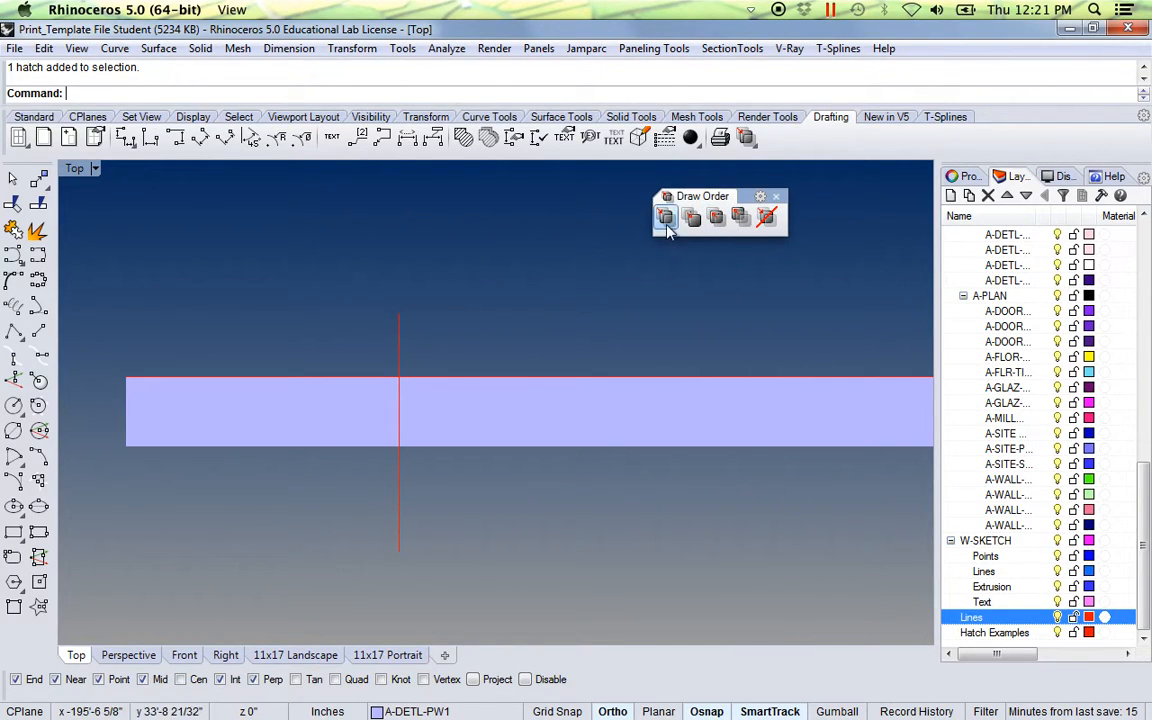
# Step: Send the vertical test line to the back of the display order
pyautogui.click(399, 334)
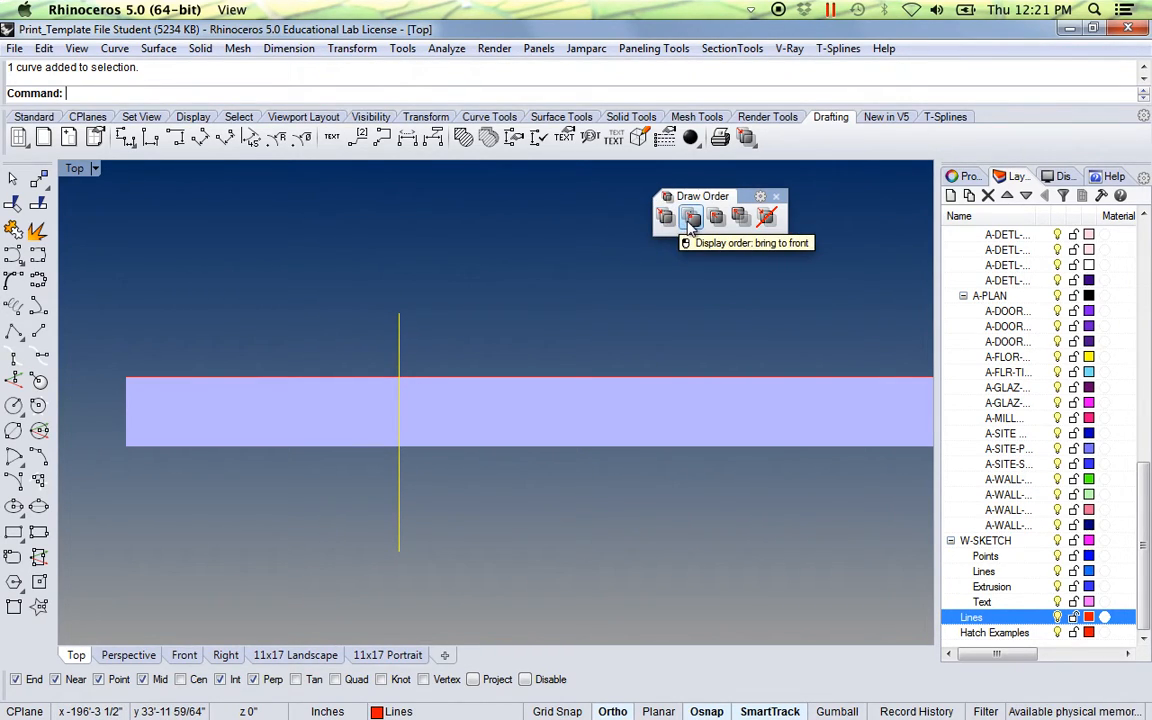
pyautogui.click(740, 218)
pyautogui.click(542, 352)
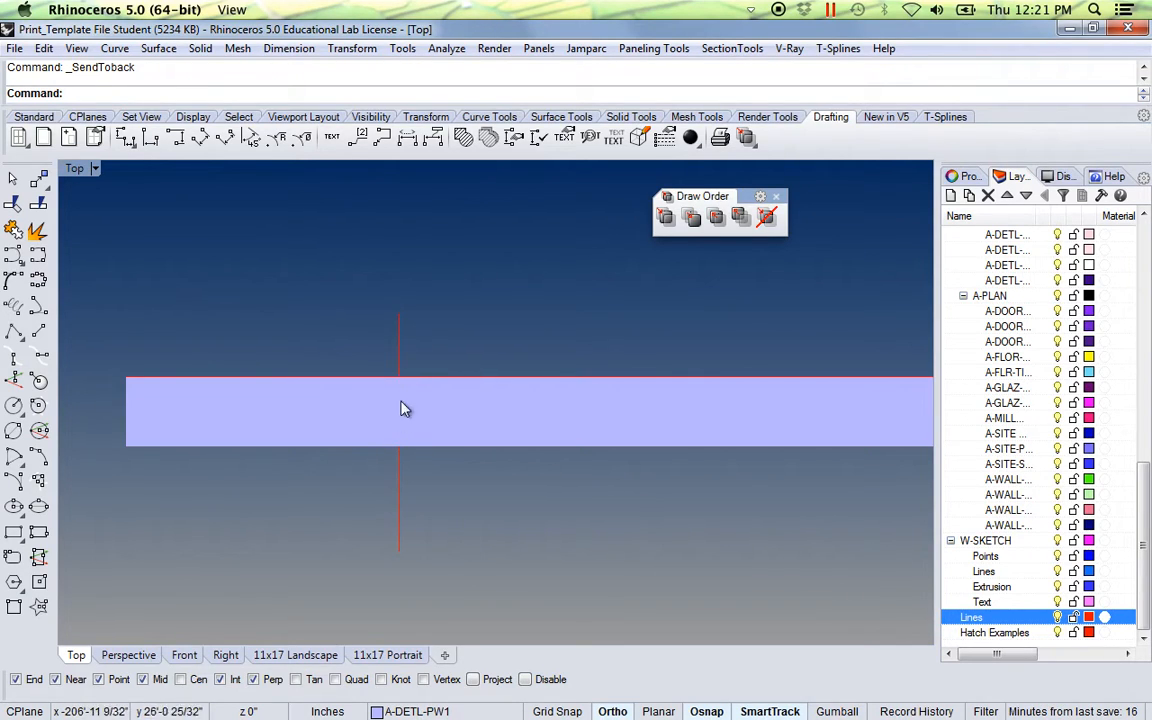
# Step: Bring the vertical test line to the front of the display order and delete it
pyautogui.click(396, 322)
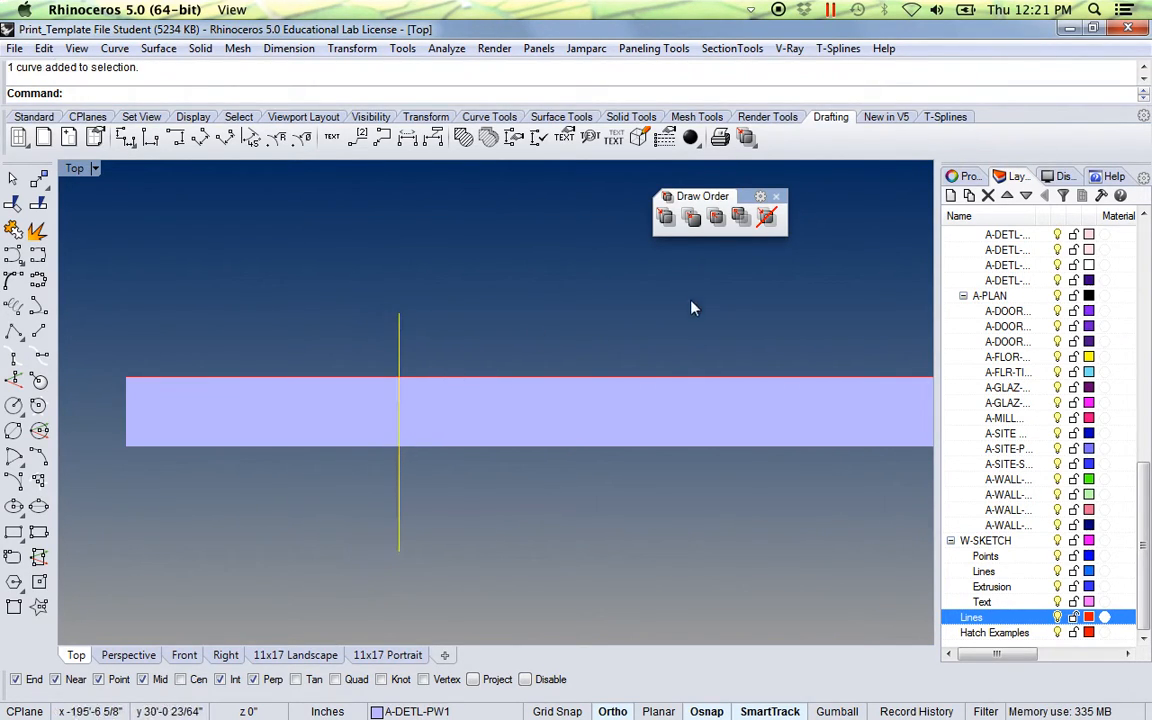
pyautogui.click(690, 219)
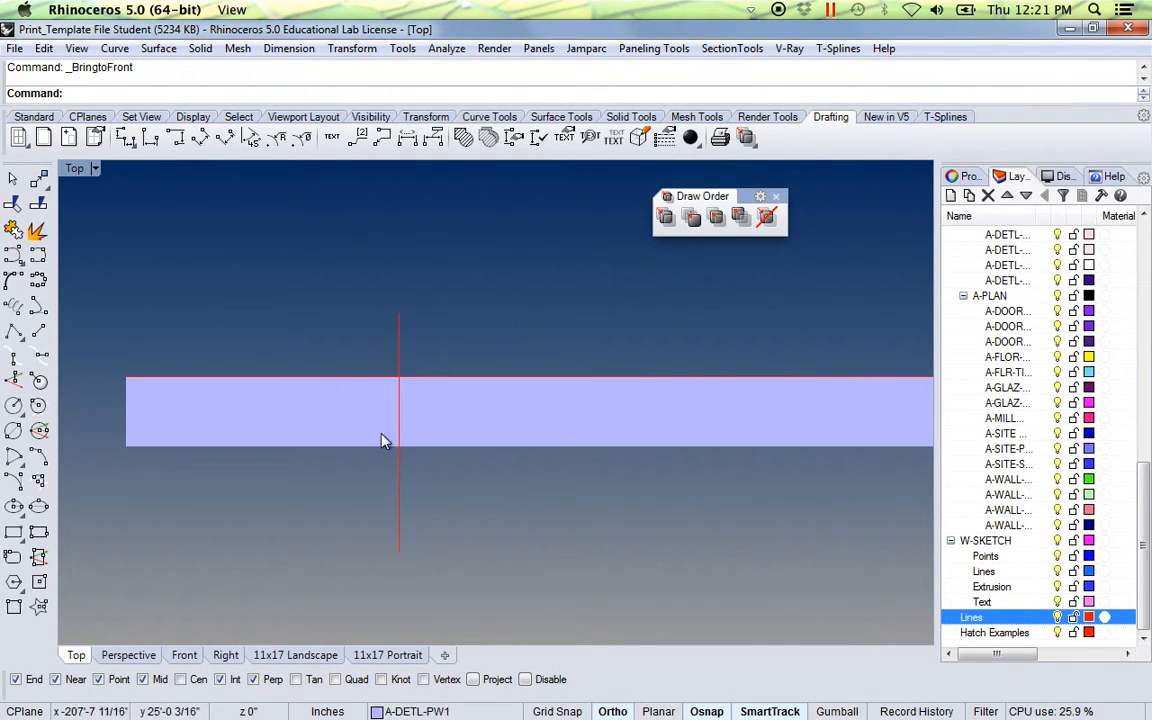
pyautogui.click(396, 544)
pyautogui.press('Delete')
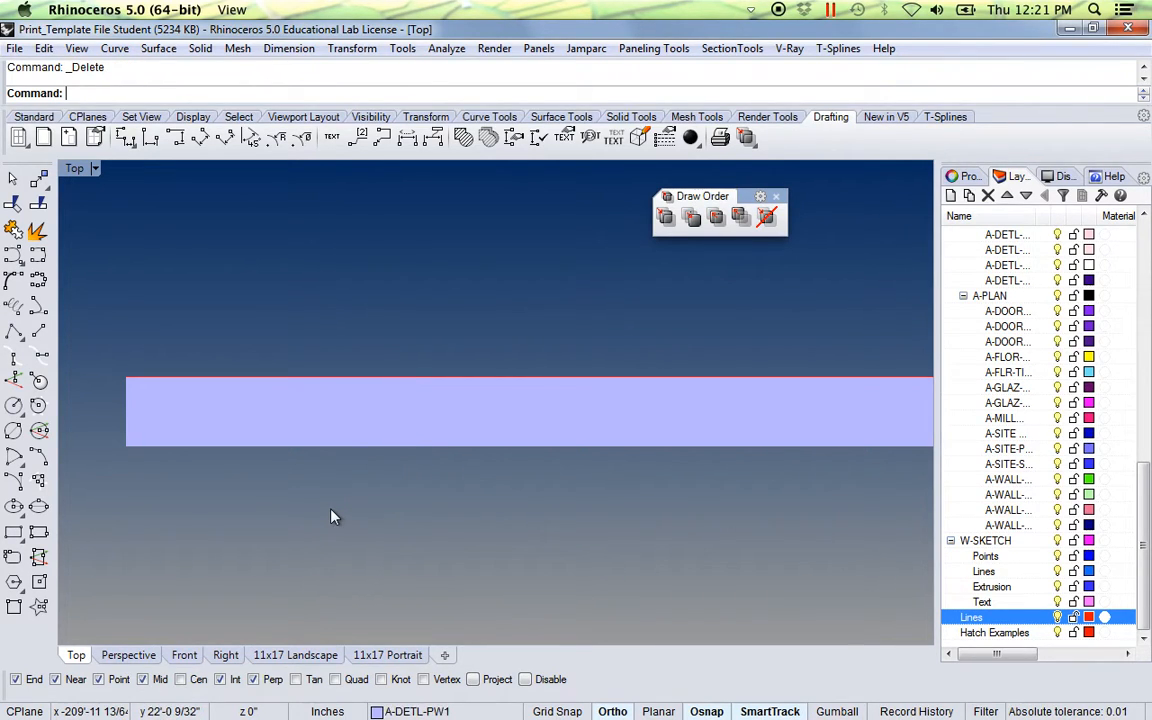
# Step: Send the ground hatch to the back of the display order, behind the ground line
pyautogui.click(614, 443)
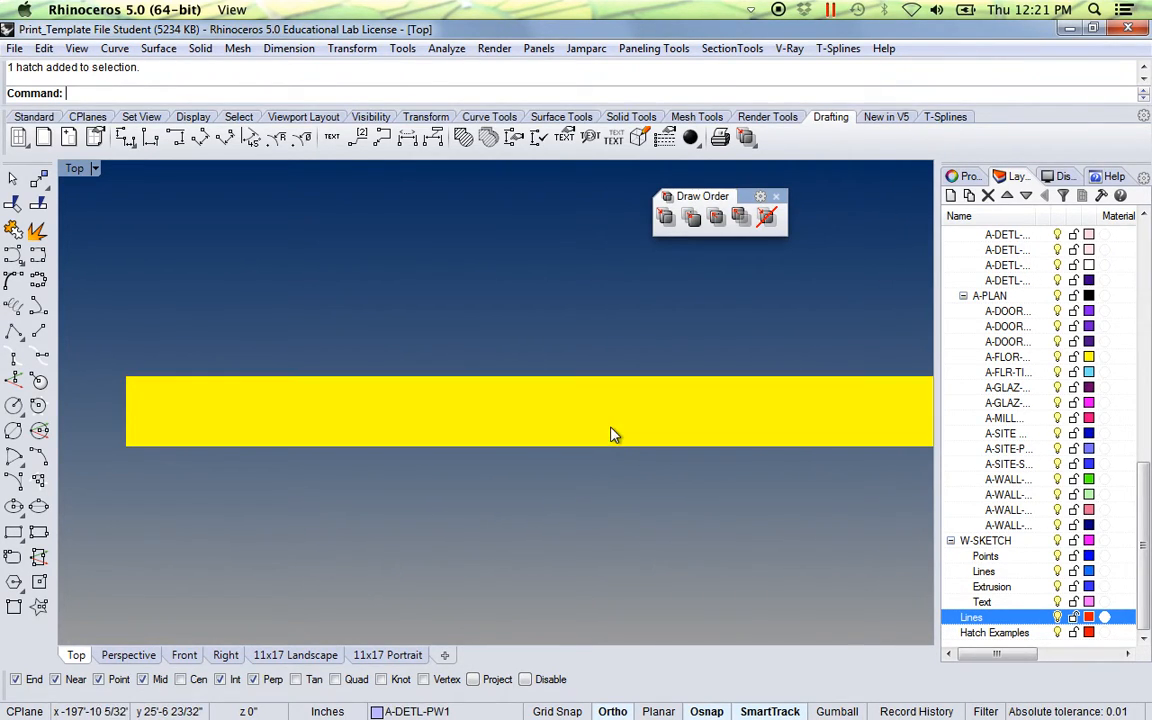
pyautogui.click(741, 222)
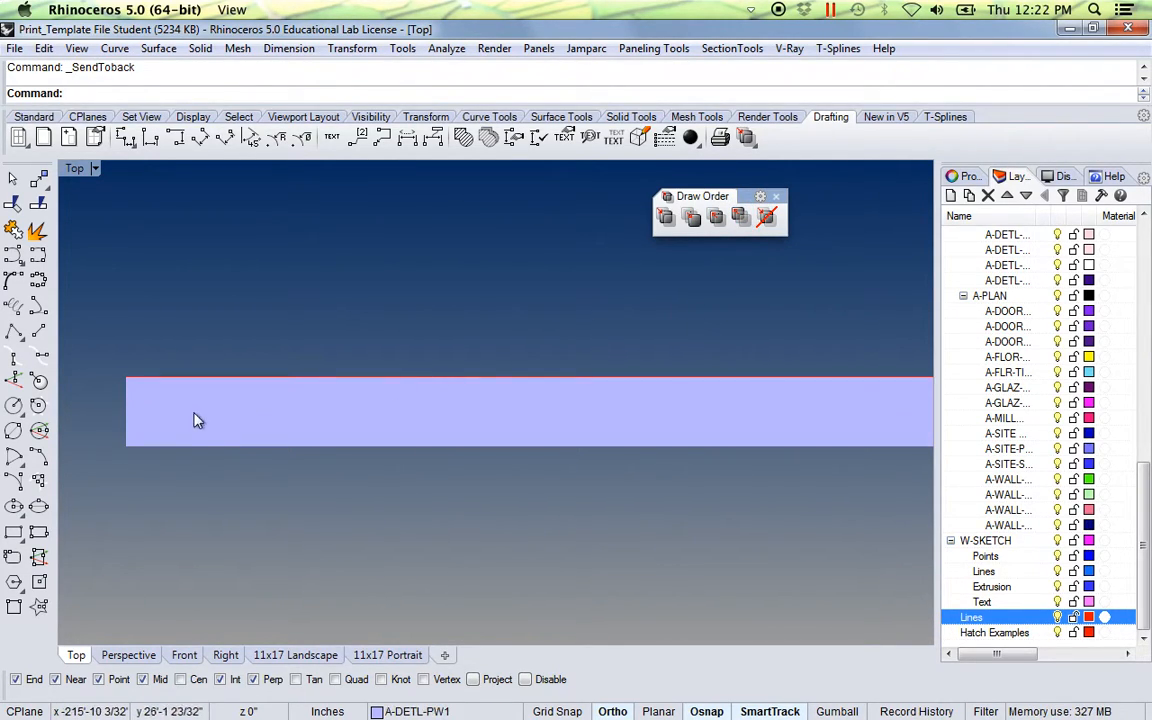
pyautogui.moveTo(195, 419); pyautogui.dragTo(260, 424, button='right')
# Step: Select the ground's top curve and the hatch in turn to check how they overlap
pyautogui.click(273, 390)
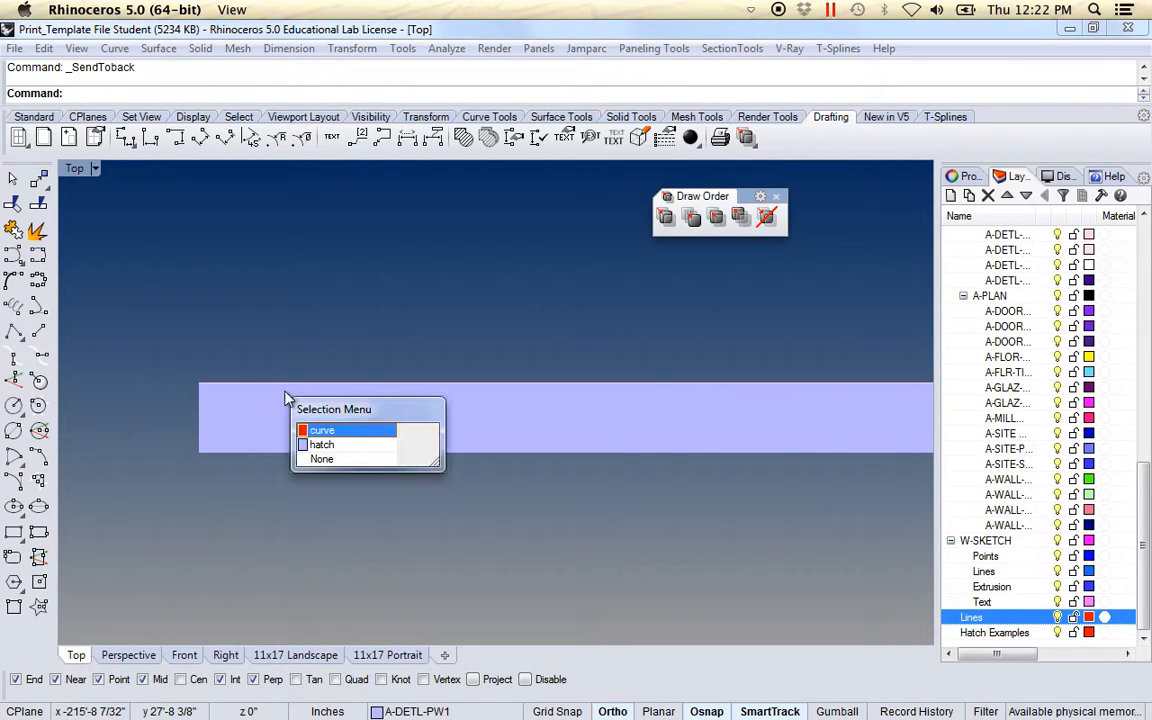
pyautogui.click(327, 431)
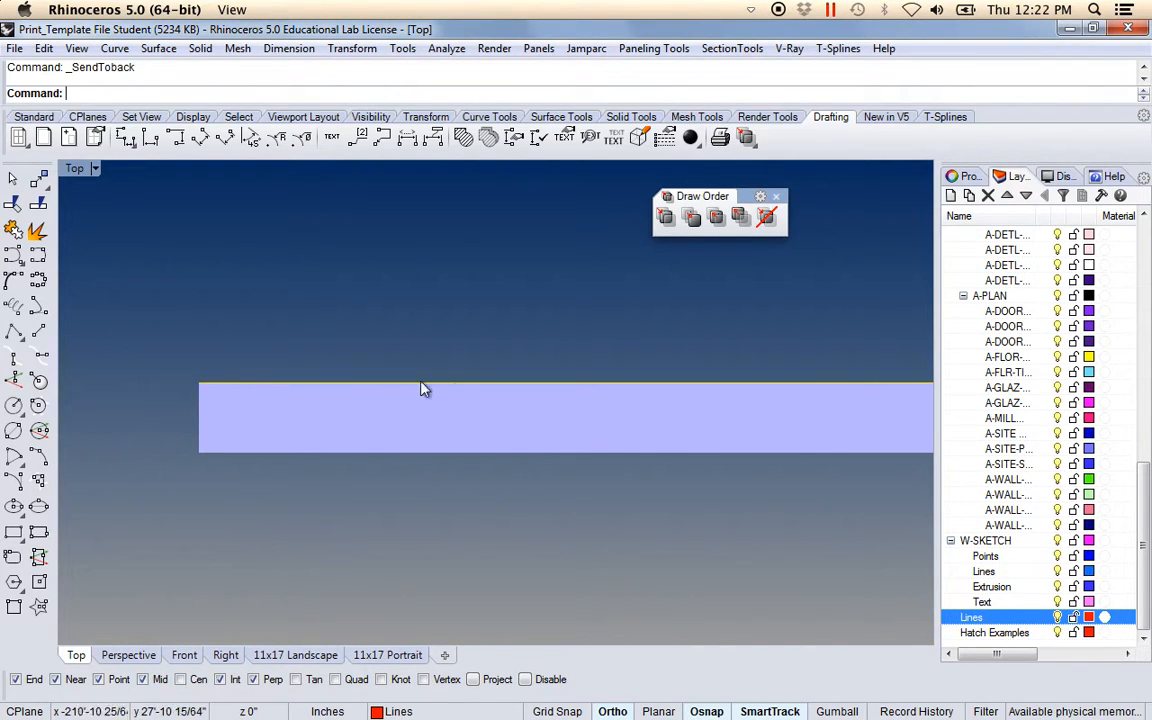
pyautogui.click(435, 426)
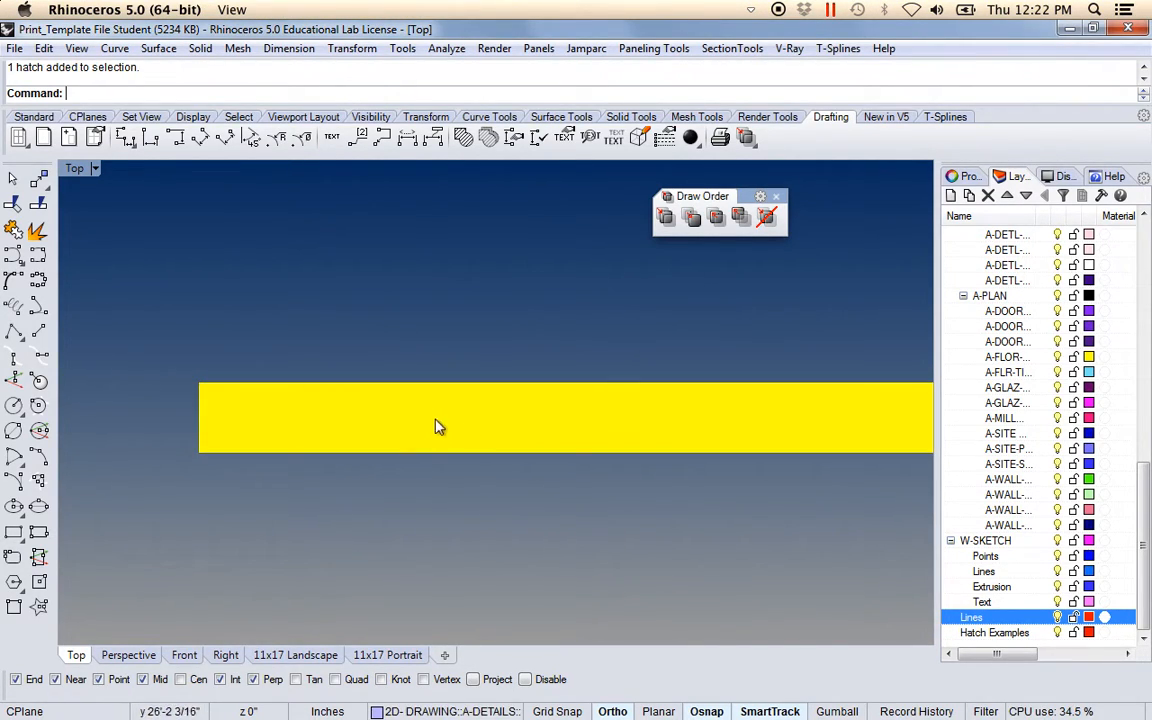
pyautogui.click(627, 314)
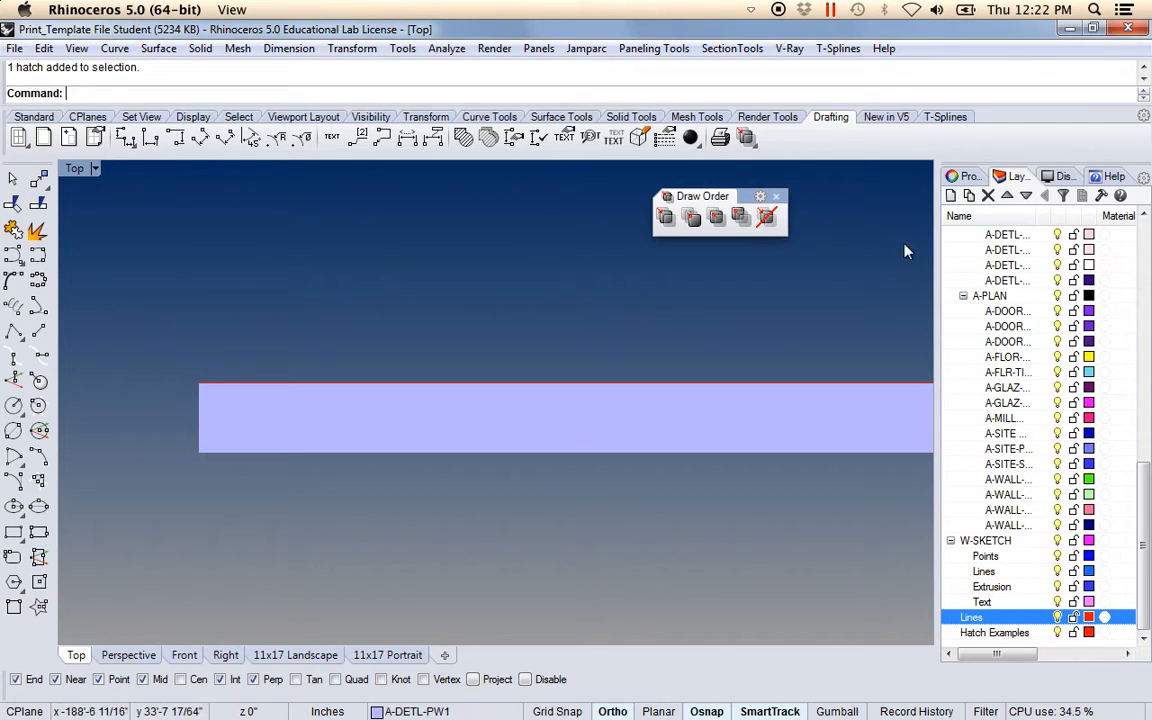
# Step: Close the floating Draw Order tools and bring back the standard tool set
pyautogui.click(777, 197)
pyautogui.scroll(-6, 657, 337)
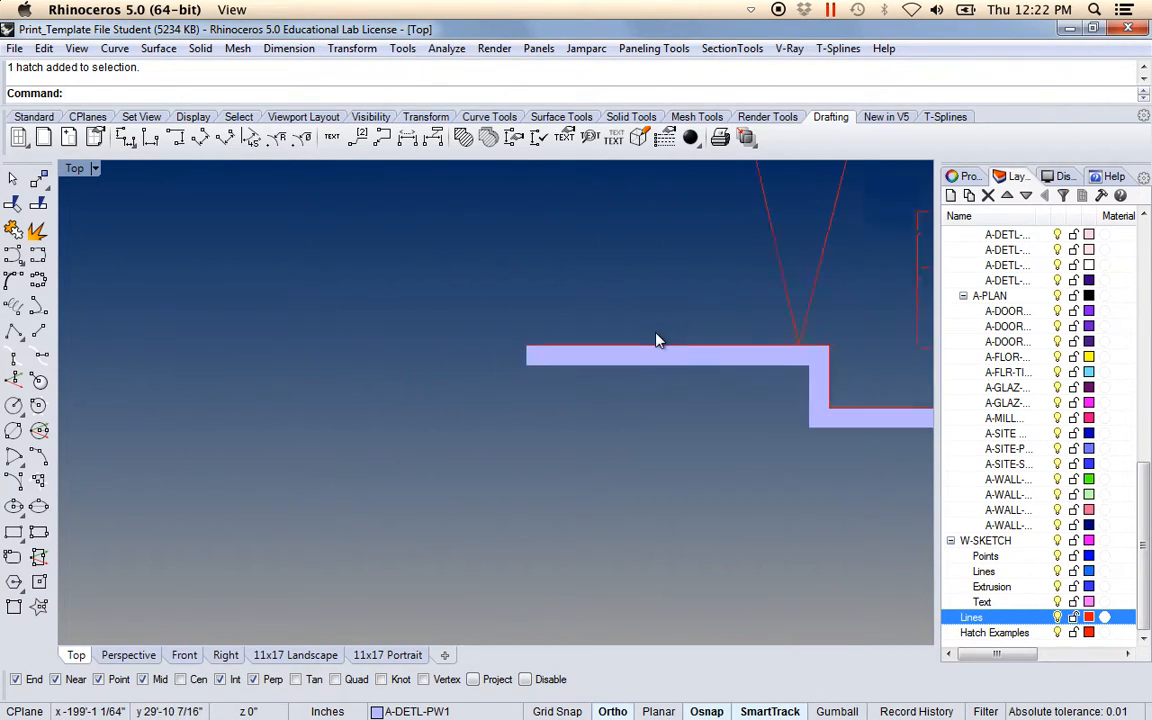
pyautogui.moveTo(656, 337); pyautogui.dragTo(515, 408, button='right')
pyautogui.scroll(4, 616, 363)
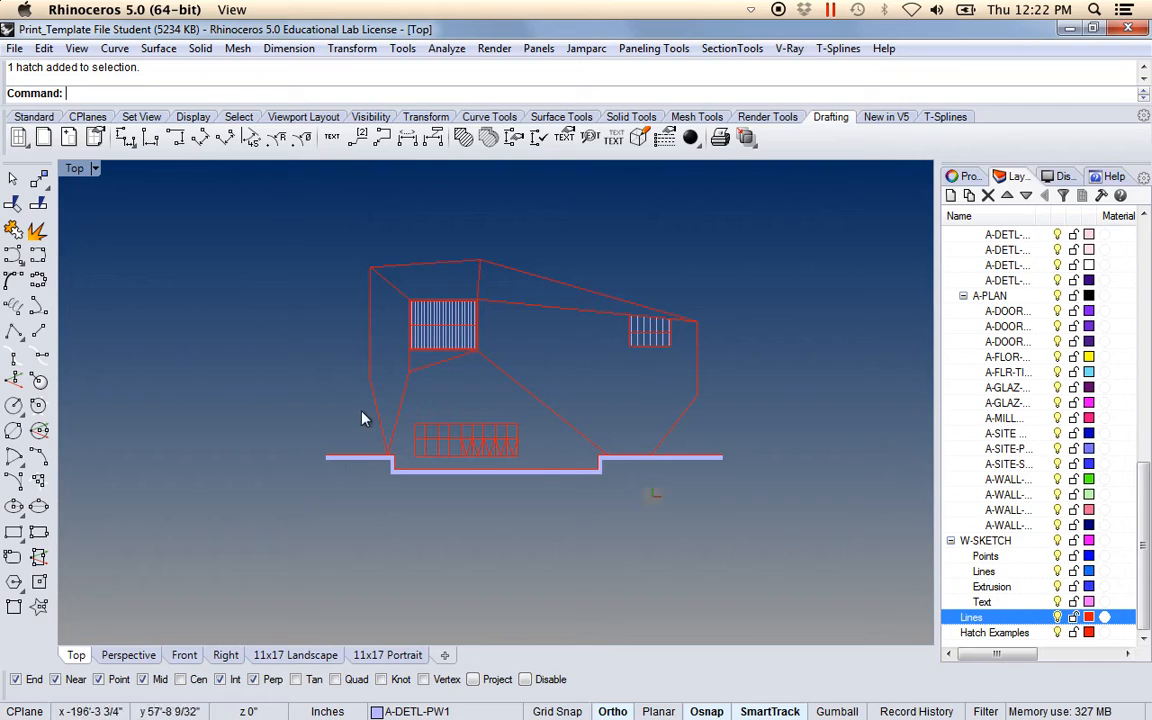
pyautogui.click(34, 116)
# Step: Turn on Print Preview in the Top viewport and examine the detail, screen, plan and hatch sample tables
pyautogui.moveTo(252, 380)
pyautogui.mouseDown(button='right')
pyautogui.moveTo(316, 392)
pyautogui.moveTo(481, 460)
pyautogui.moveTo(470, 445)
pyautogui.moveTo(426, 443)
pyautogui.mouseUp(button='right')
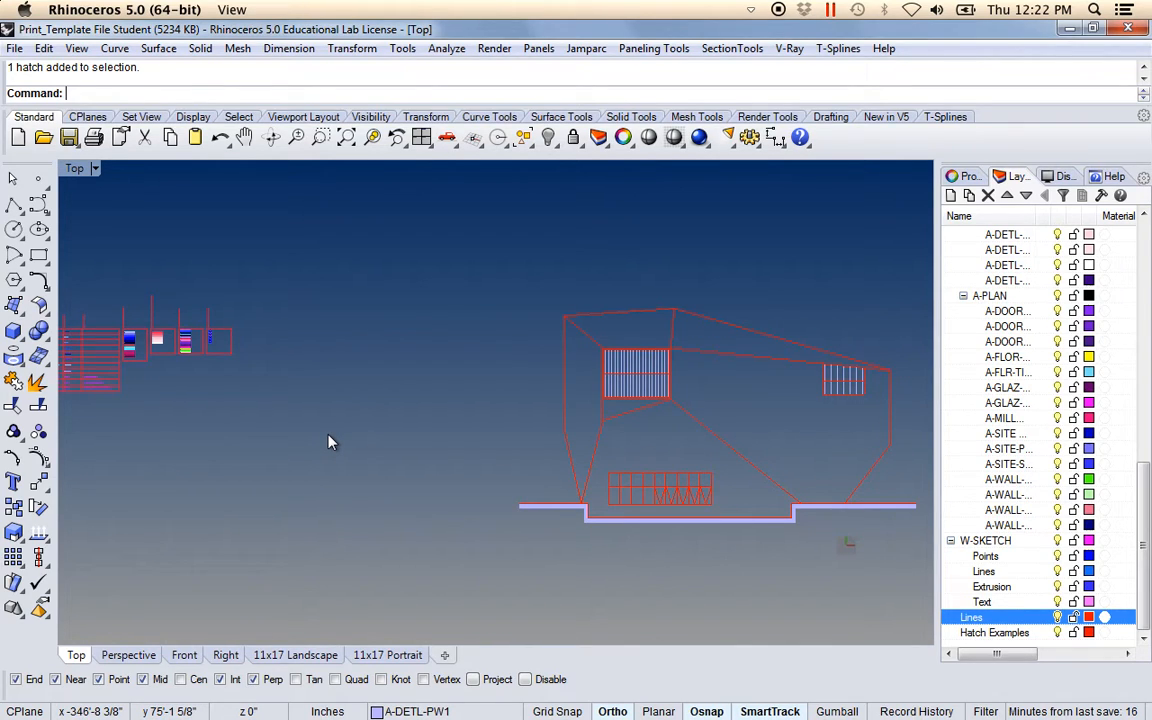
pyautogui.moveTo(121, 223); pyautogui.dragTo(181, 212, button='right')
pyautogui.moveTo(180, 354)
pyautogui.mouseDown(button='right')
pyautogui.moveTo(324, 386)
pyautogui.moveTo(303, 363)
pyautogui.moveTo(453, 407)
pyautogui.moveTo(467, 427)
pyautogui.mouseUp(button='right')
pyautogui.scroll(8, 309, 380)
pyautogui.scroll(2, 455, 412)
pyautogui.click(95, 169)
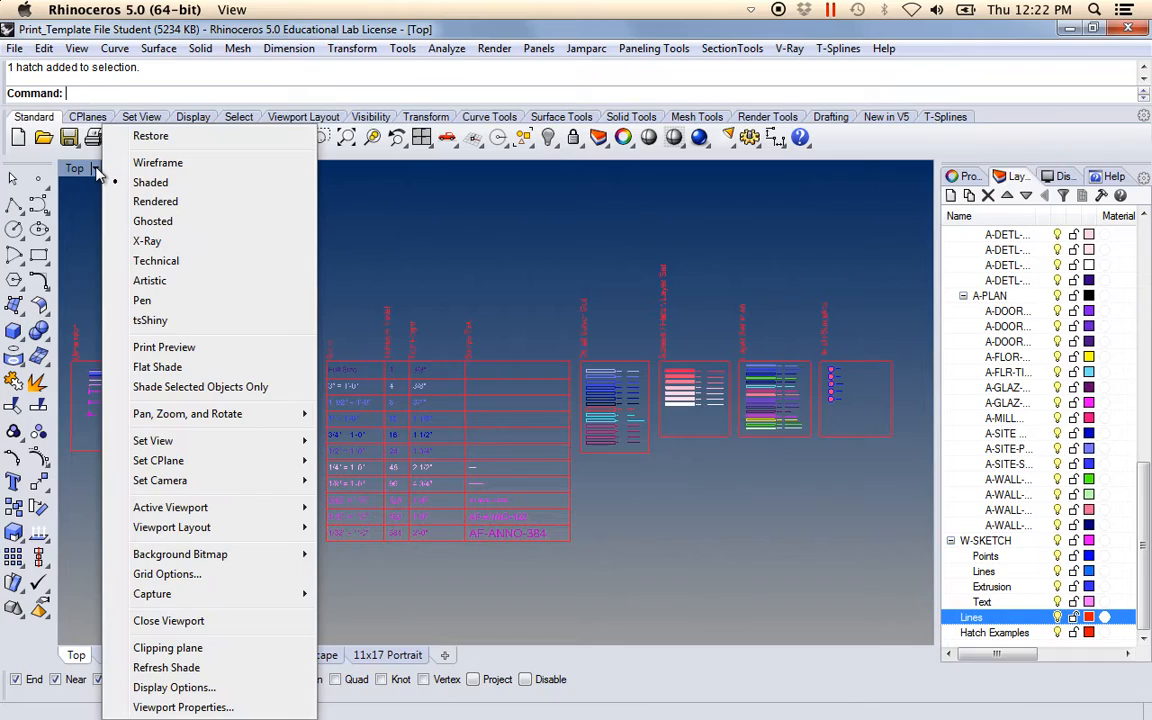
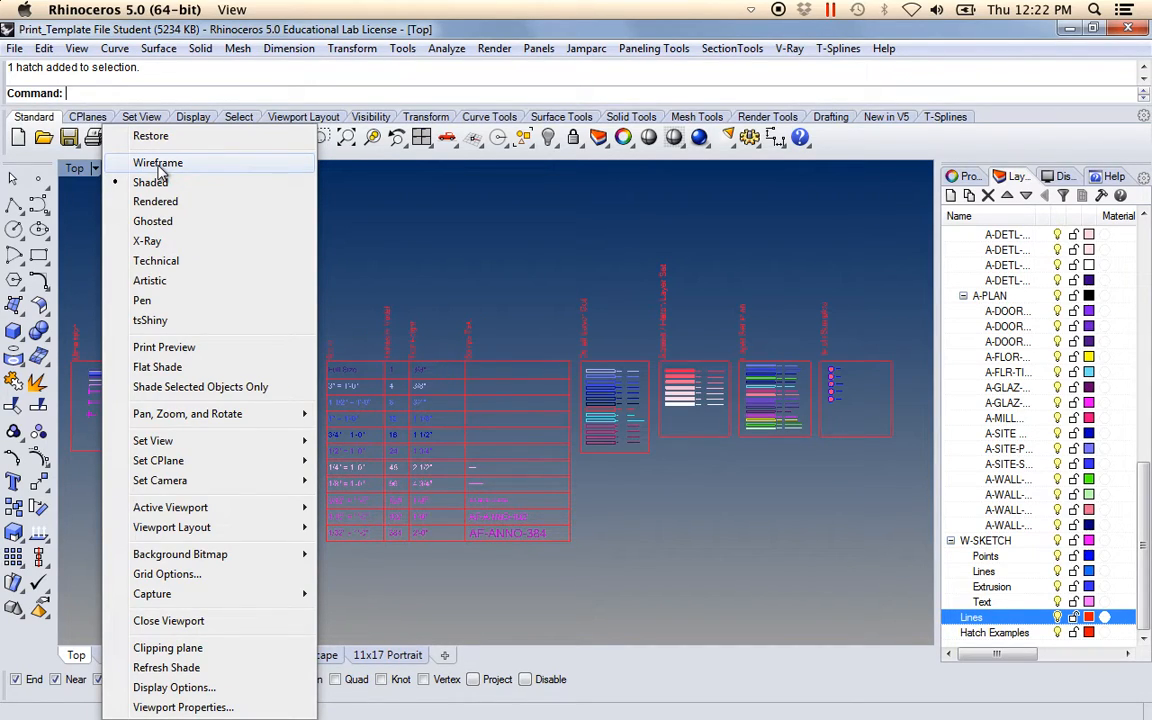
pyautogui.click(196, 350)
pyautogui.moveTo(625, 437); pyautogui.dragTo(486, 419, button='right')
pyautogui.scroll(5, 628, 422)
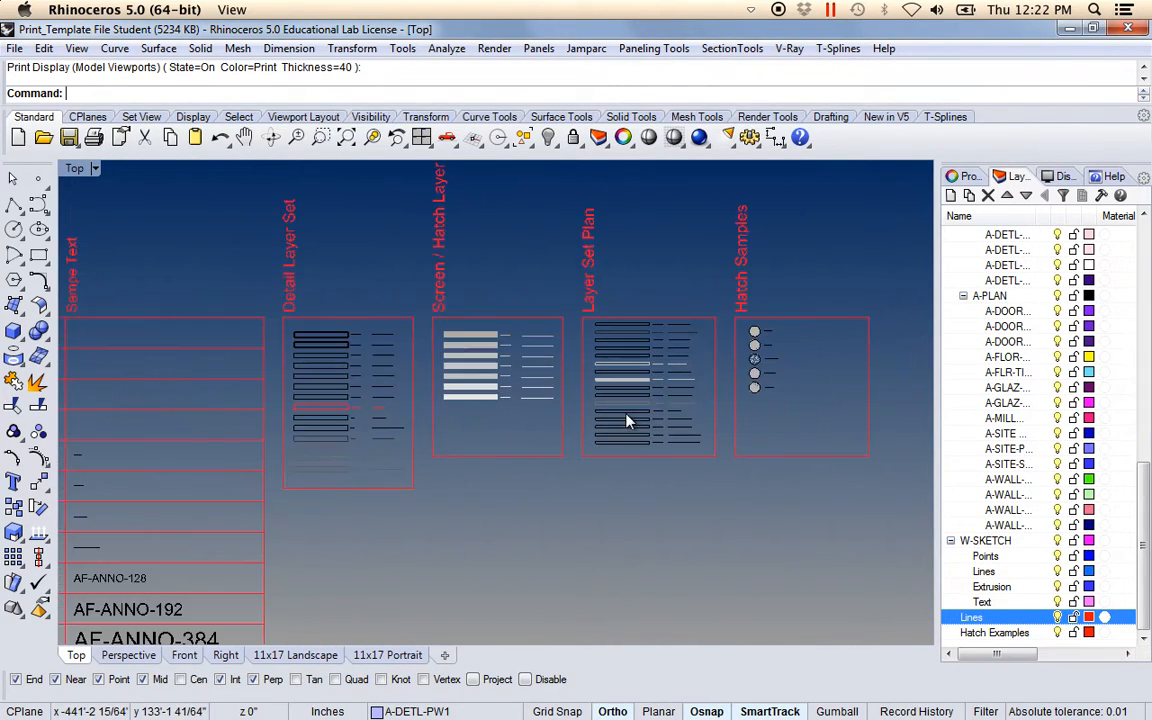
pyautogui.scroll(2, 615, 440)
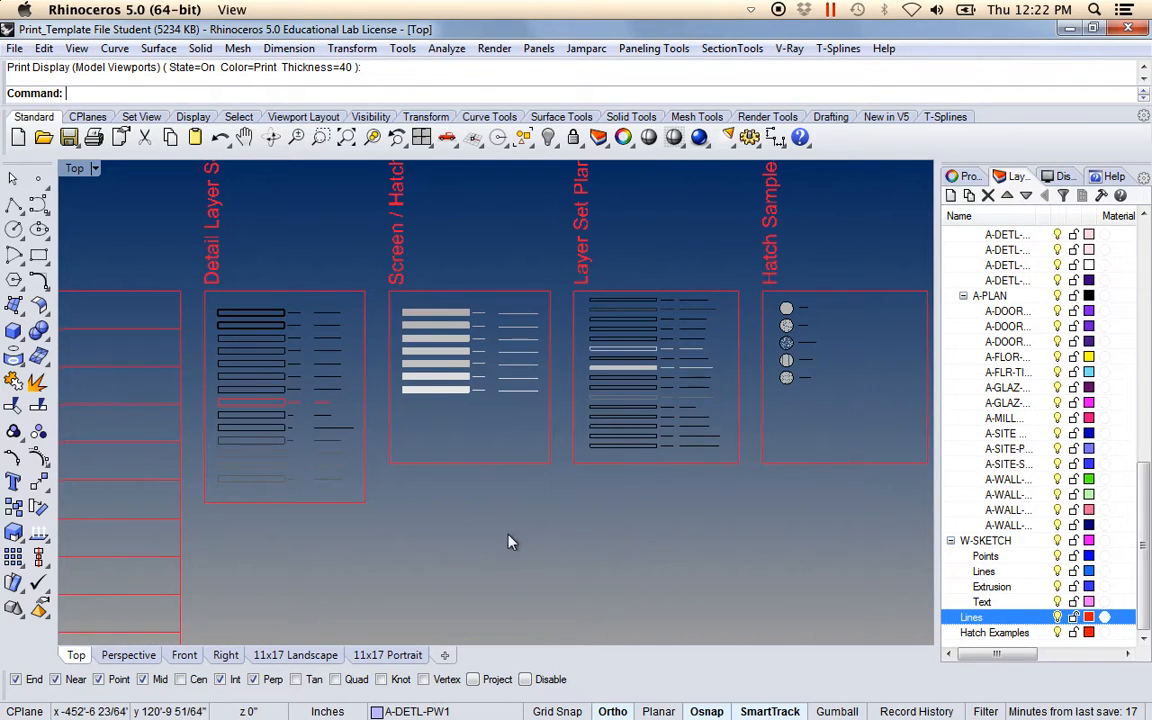
# Step: Examine the line samples, line widths and layer names in the plan layer table
pyautogui.scroll(2, 512, 540)
pyautogui.scroll(4, 252, 403)
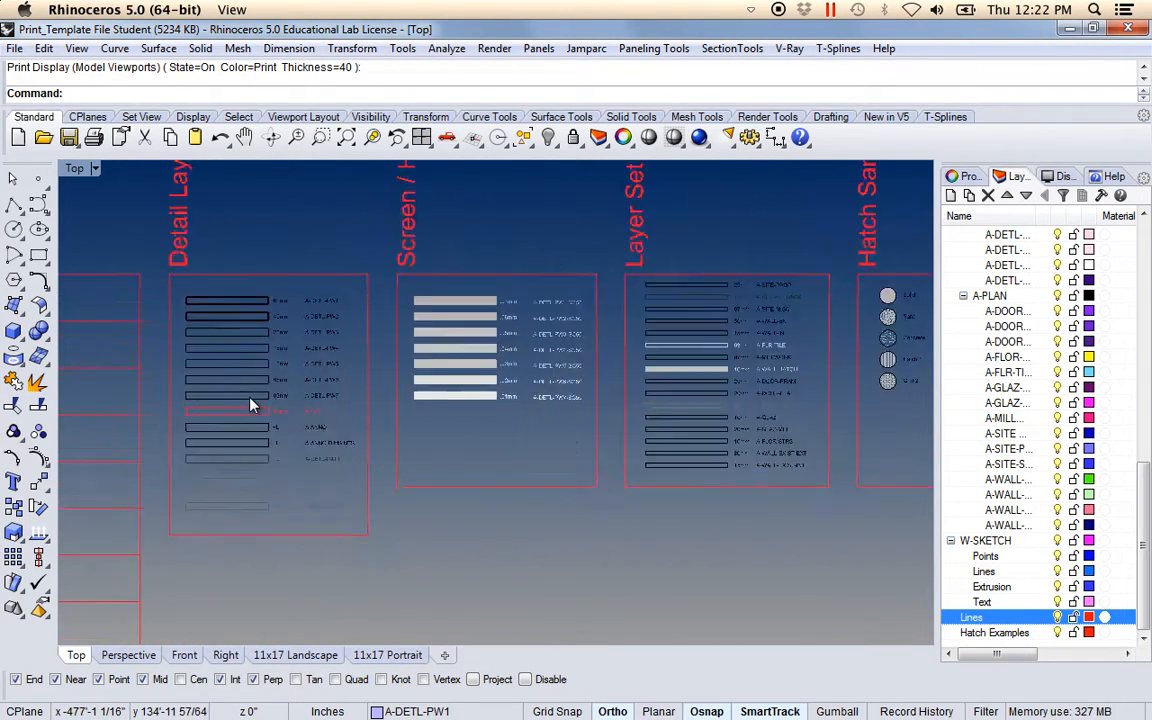
pyautogui.scroll(-2, 262, 412)
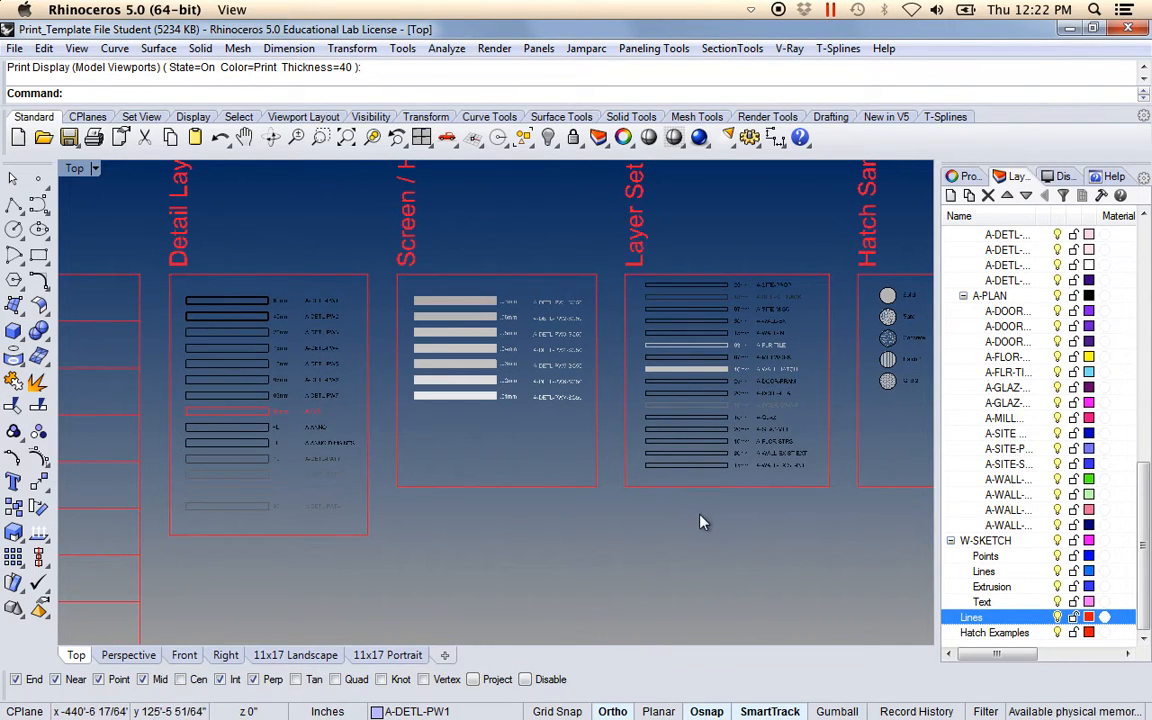
pyautogui.scroll(4, 697, 524)
pyautogui.scroll(2, 567, 472)
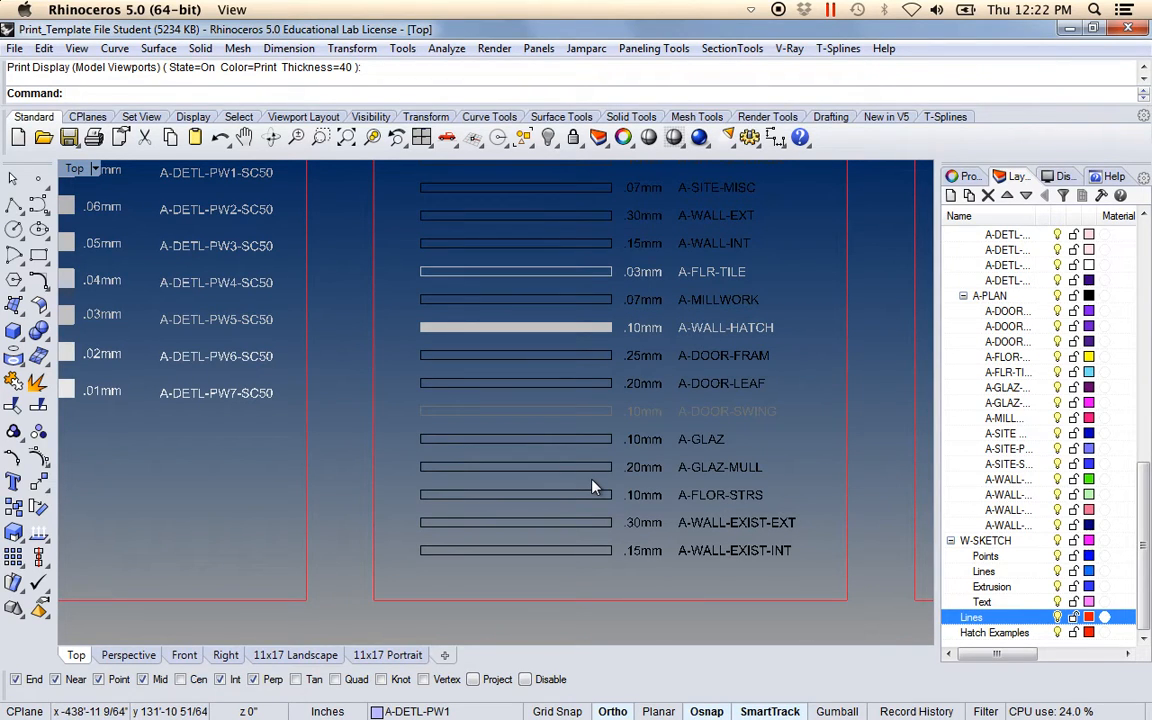
pyautogui.scroll(3, 592, 487)
pyautogui.scroll(-1, 592, 487)
pyautogui.scroll(-6, 592, 487)
# Step: Examine the line widths of the A-DETL-PW1 to A-DETL-PW7 samples in the detail layer table
pyautogui.moveTo(360, 451); pyautogui.dragTo(598, 433, button='right')
pyautogui.moveTo(353, 457); pyautogui.dragTo(493, 451, button='right')
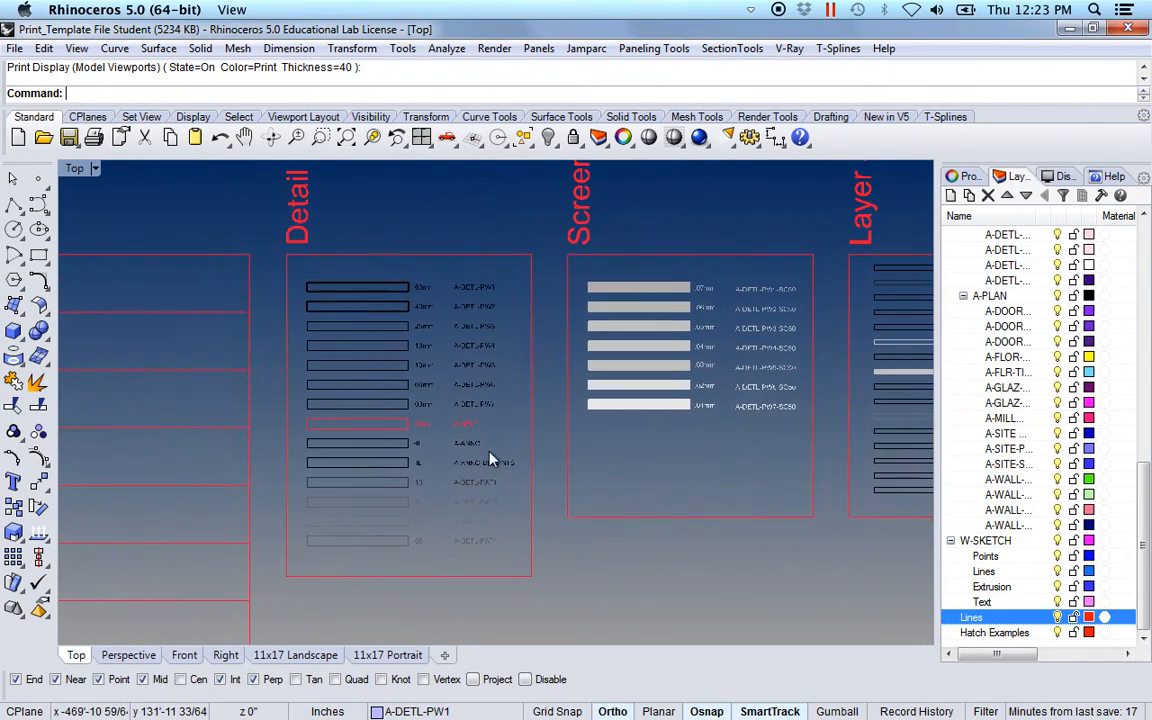
pyautogui.scroll(4, 408, 393)
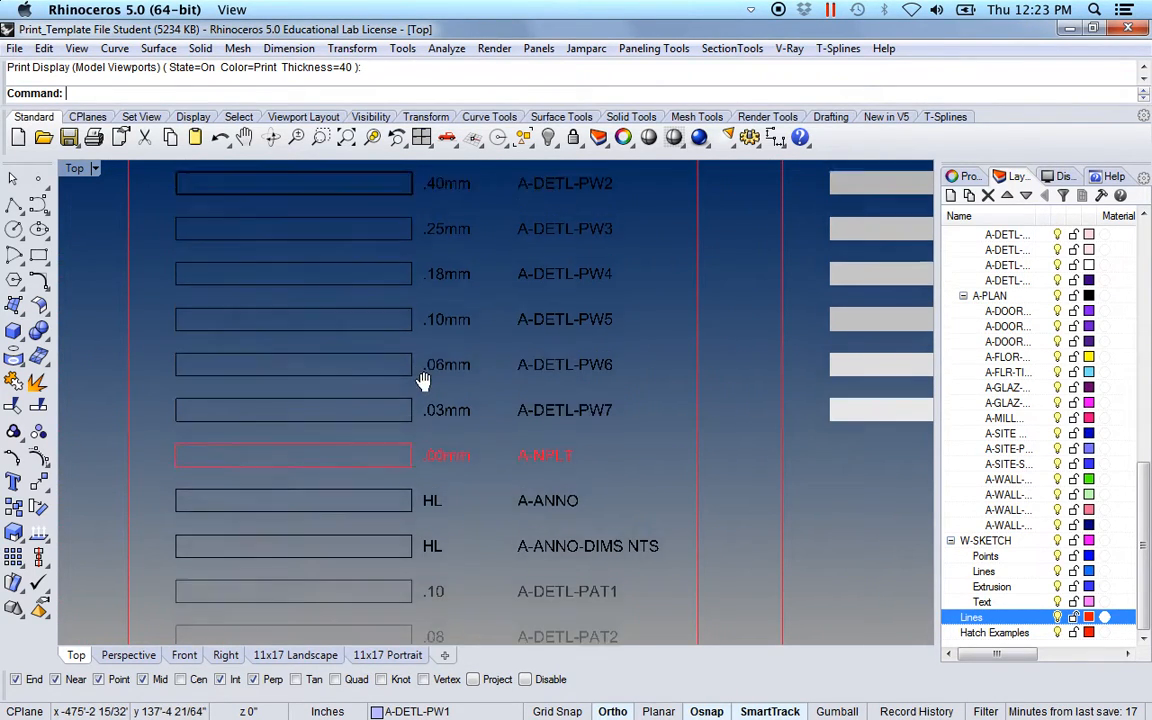
pyautogui.scroll(1, 403, 336)
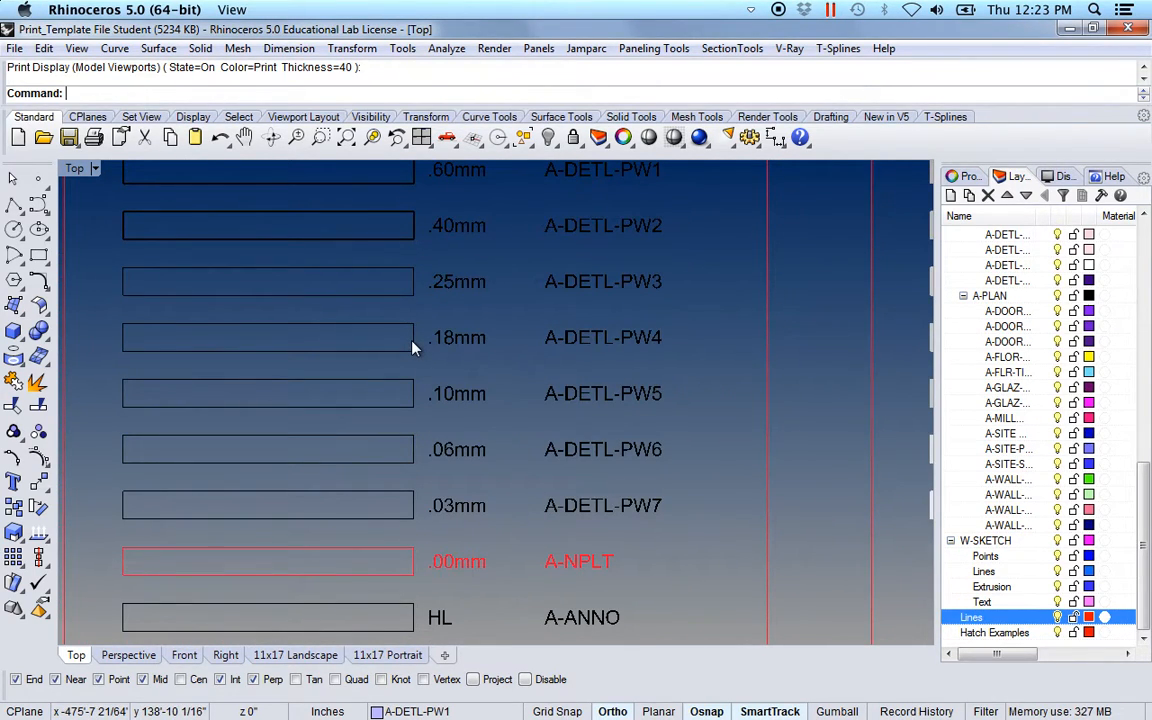
pyautogui.scroll(2, 415, 345)
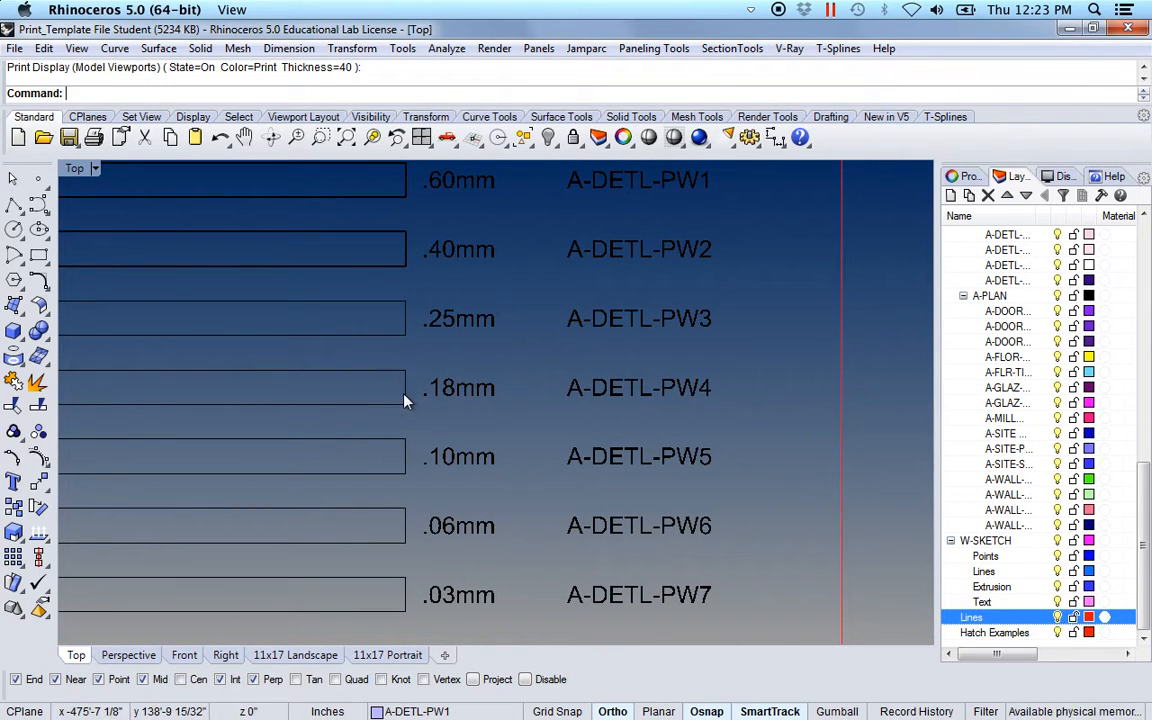
pyautogui.scroll(-1, 404, 400)
pyautogui.scroll(-3, 406, 400)
pyautogui.scroll(-8, 404, 399)
# Step: Select the curves forming the building's outer outline in the section drawing, from ground to roof and down the opposite side
pyautogui.moveTo(604, 448)
pyautogui.mouseDown(button='right')
pyautogui.moveTo(205, 322)
pyautogui.moveTo(402, 418)
pyautogui.mouseUp(button='right')
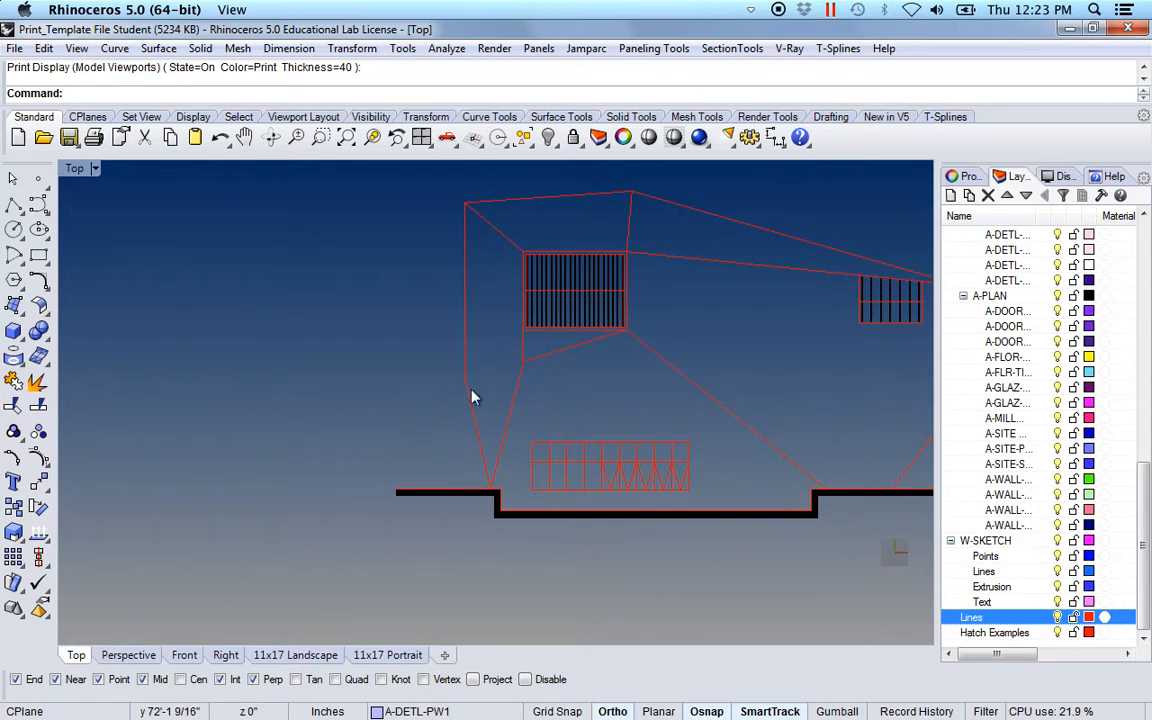
pyautogui.moveTo(502, 404); pyautogui.dragTo(374, 428, button='right')
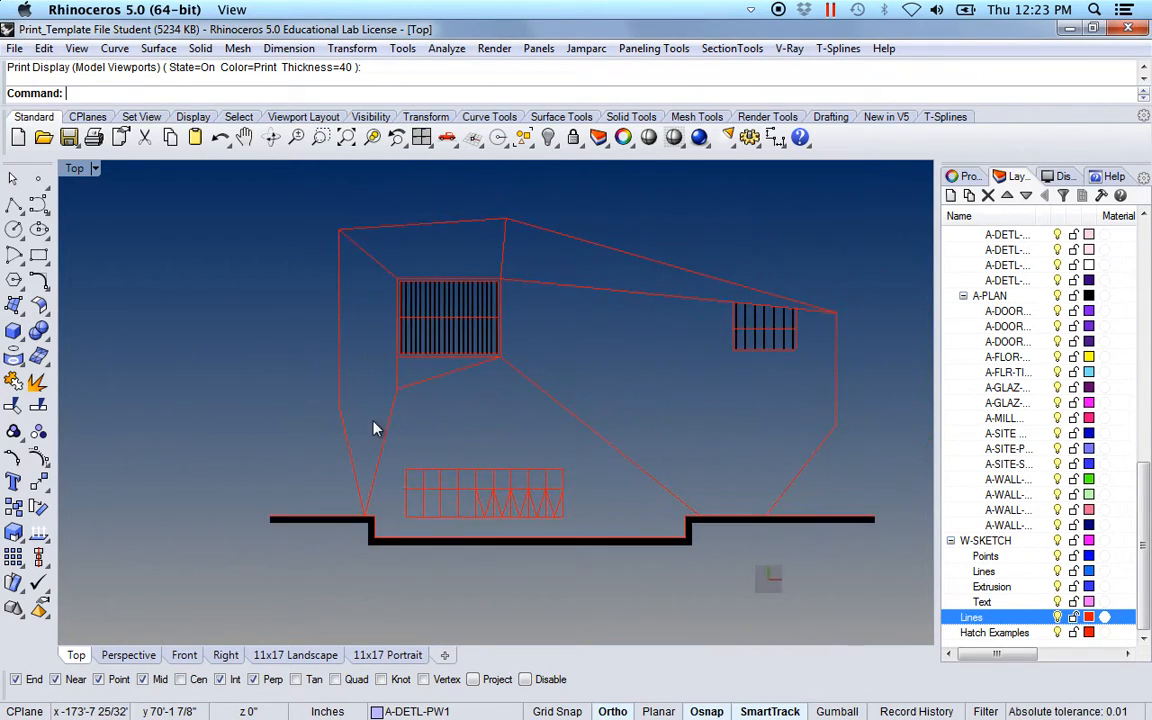
pyautogui.click(351, 451)
pyautogui.keyDown('shift'); pyautogui.click(340, 330); pyautogui.keyUp('shift')
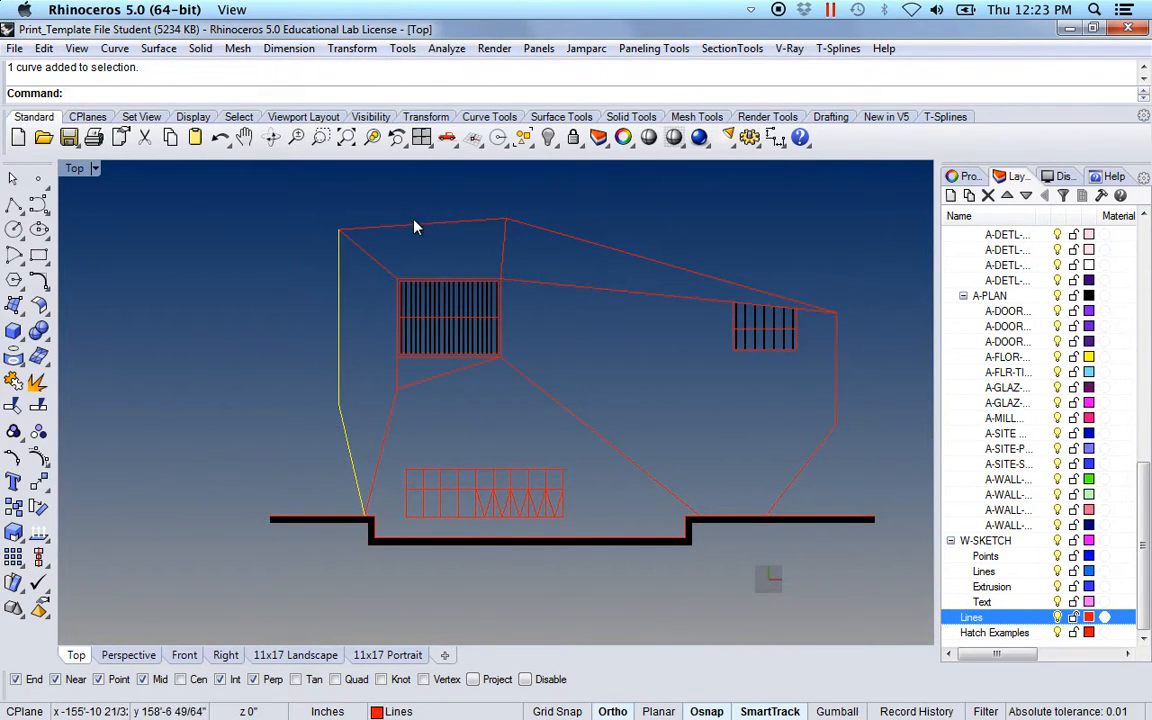
pyautogui.keyDown('shift'); pyautogui.click(597, 246); pyautogui.keyUp('shift')
pyautogui.keyDown('shift'); pyautogui.moveTo(852, 452); pyautogui.dragTo(818, 420); pyautogui.keyUp('shift')
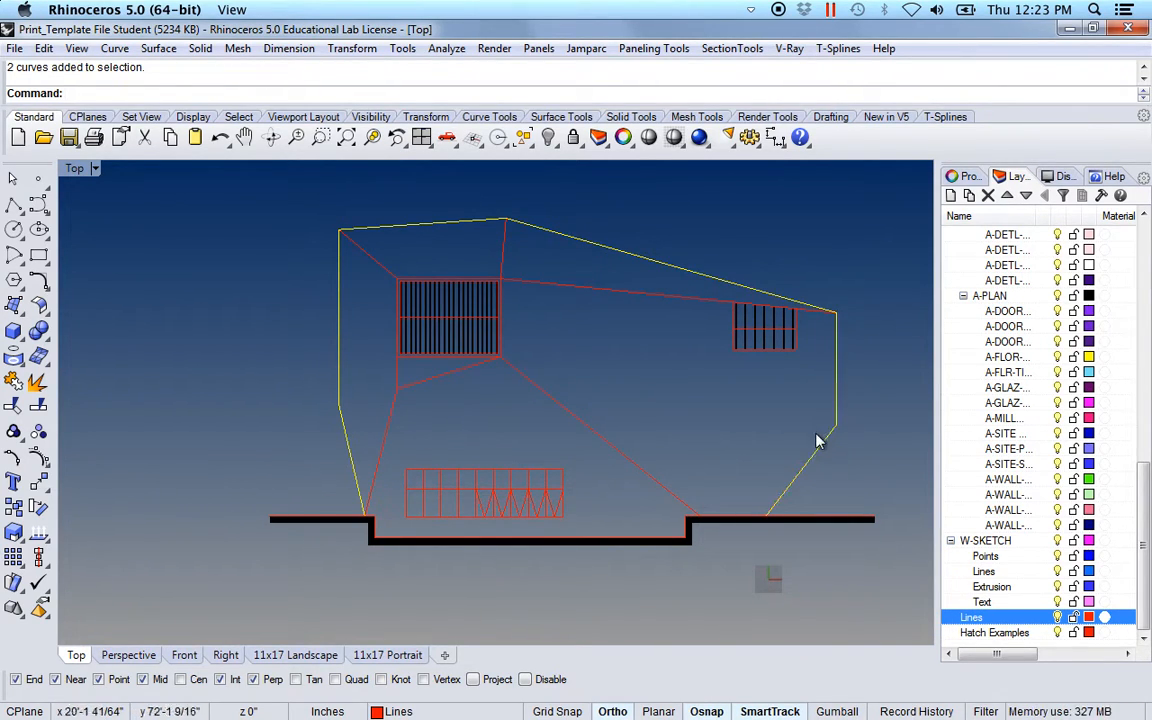
# Step: Match all available properties of the selected outline curves to the .40mm A-DETL-PW2 sample rectangle in the detail layer table
pyautogui.scroll(4, 601, 461)
pyautogui.scroll(-16, 601, 461)
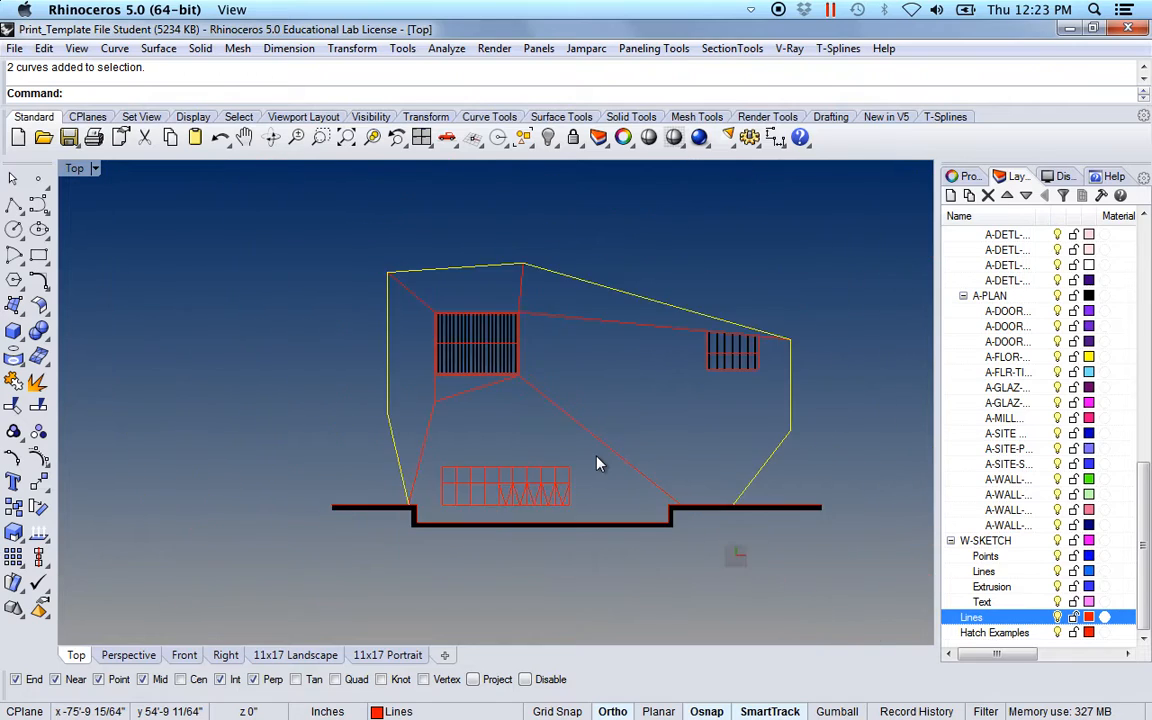
pyautogui.moveTo(392, 442); pyautogui.dragTo(454, 424, button='right')
pyautogui.scroll(6, 453, 423)
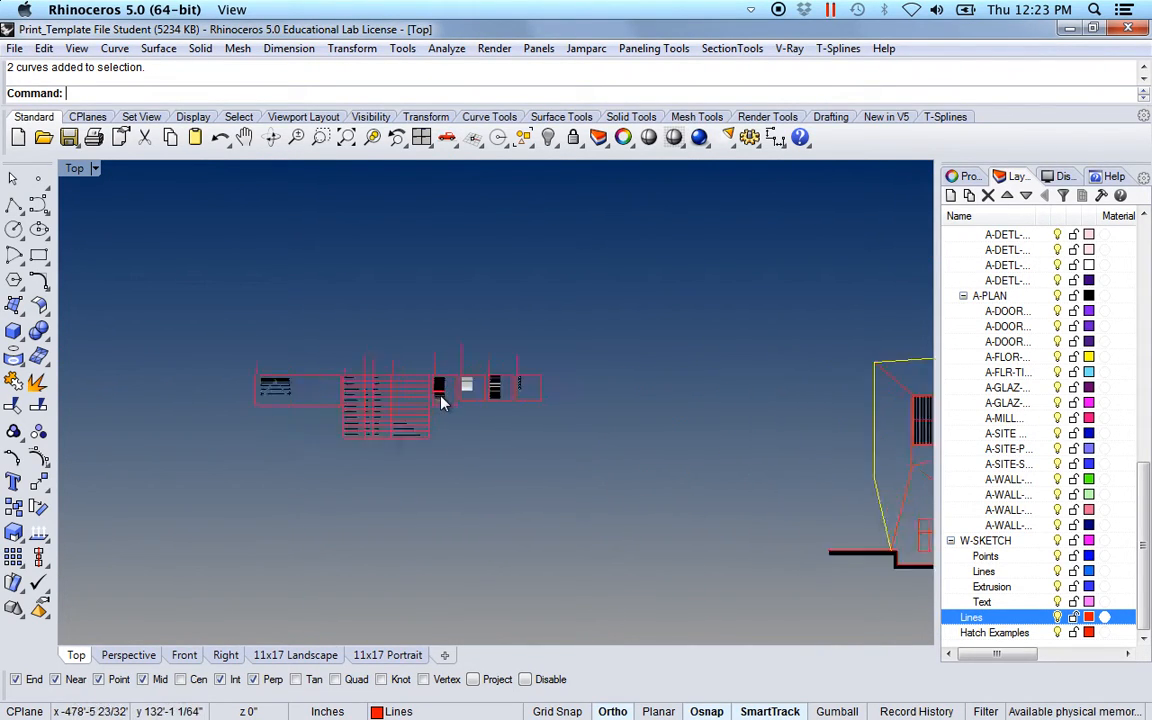
pyautogui.scroll(6, 472, 395)
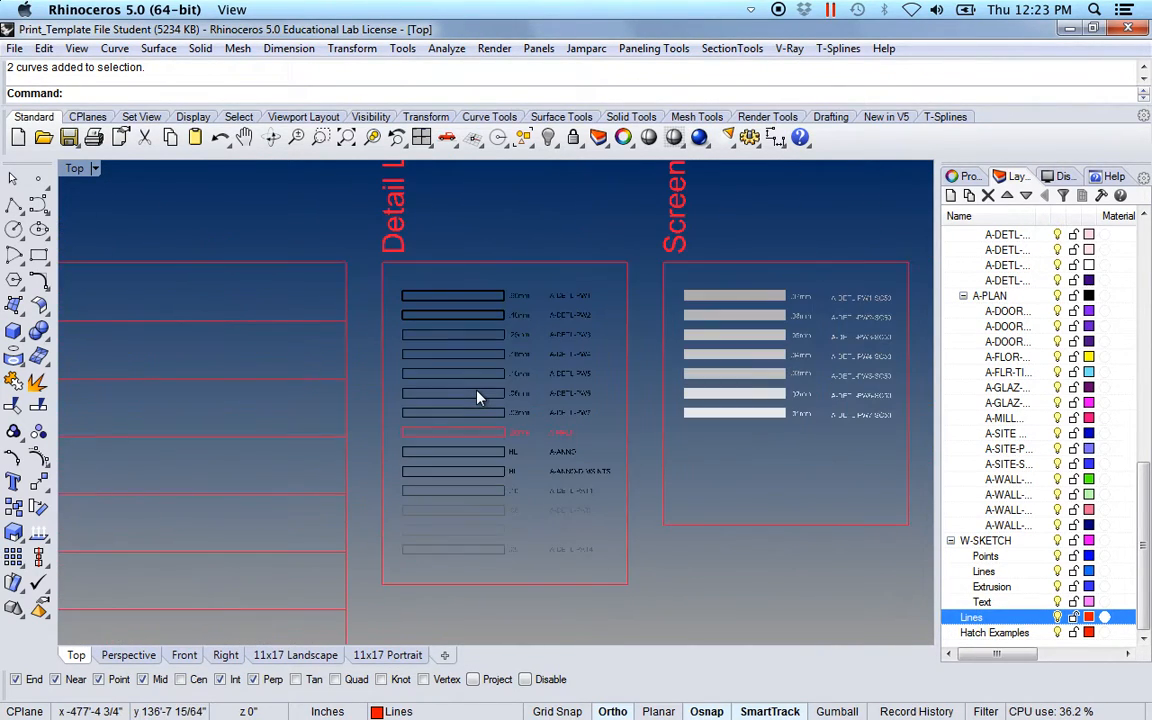
pyautogui.scroll(5, 477, 397)
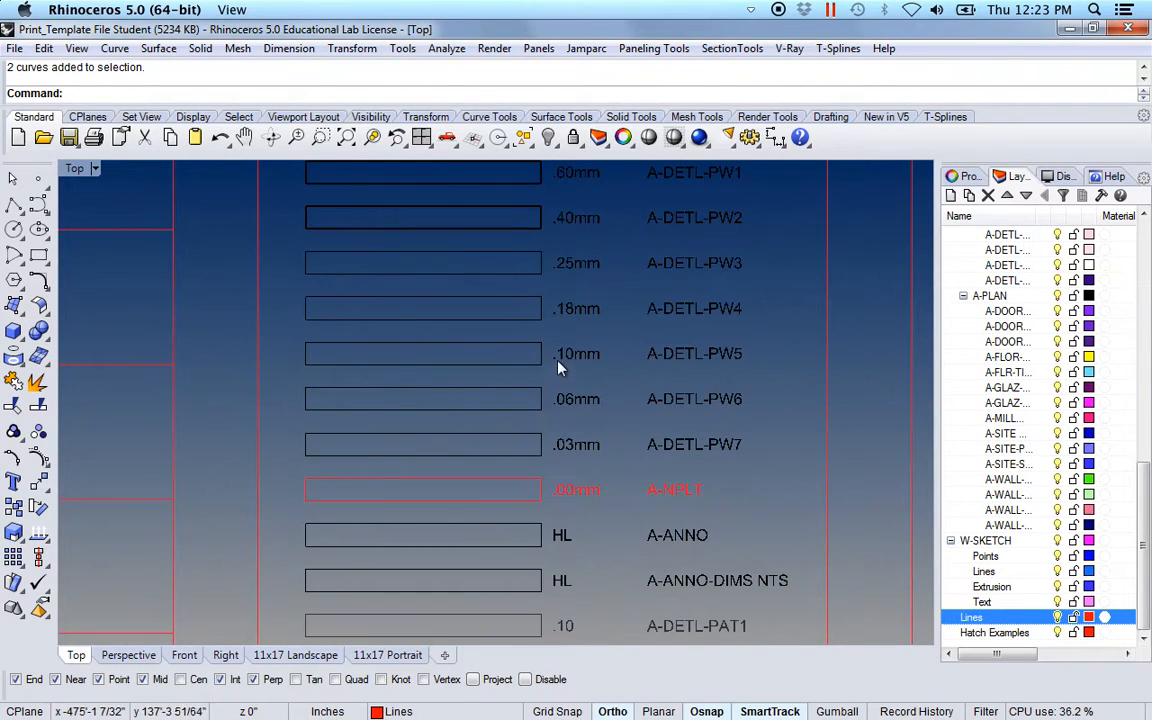
pyautogui.scroll(4, 545, 334)
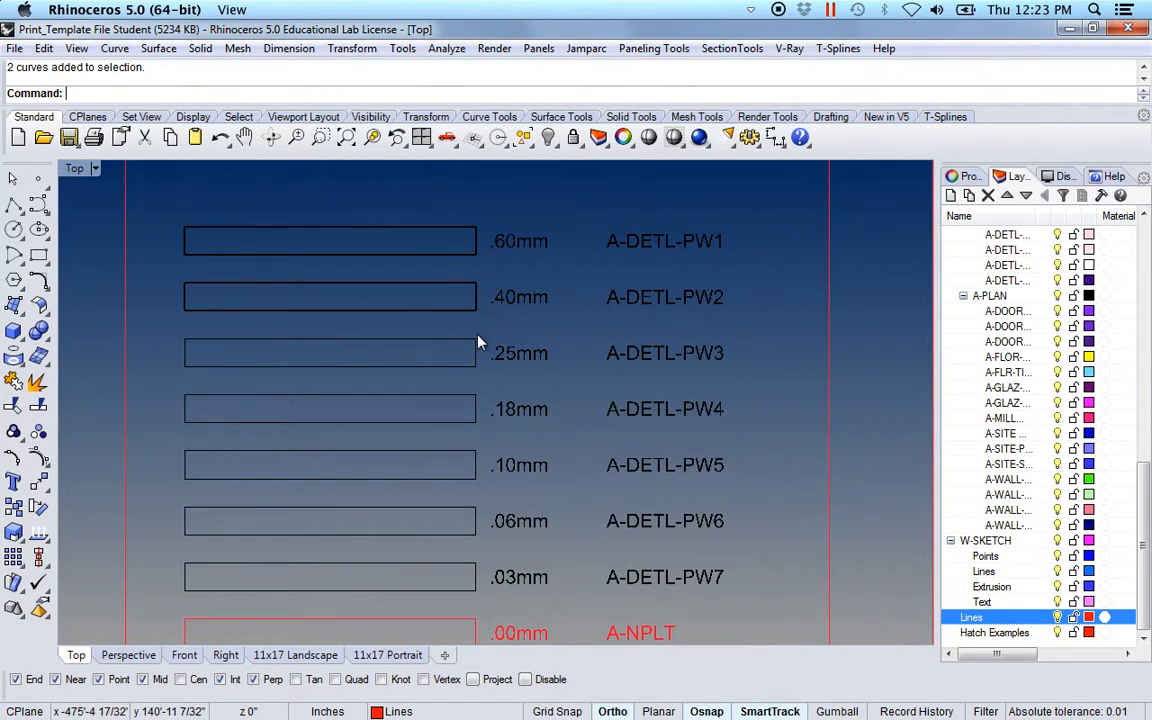
pyautogui.scroll(4, 479, 340)
pyautogui.moveTo(490, 328); pyautogui.dragTo(473, 361, button='right')
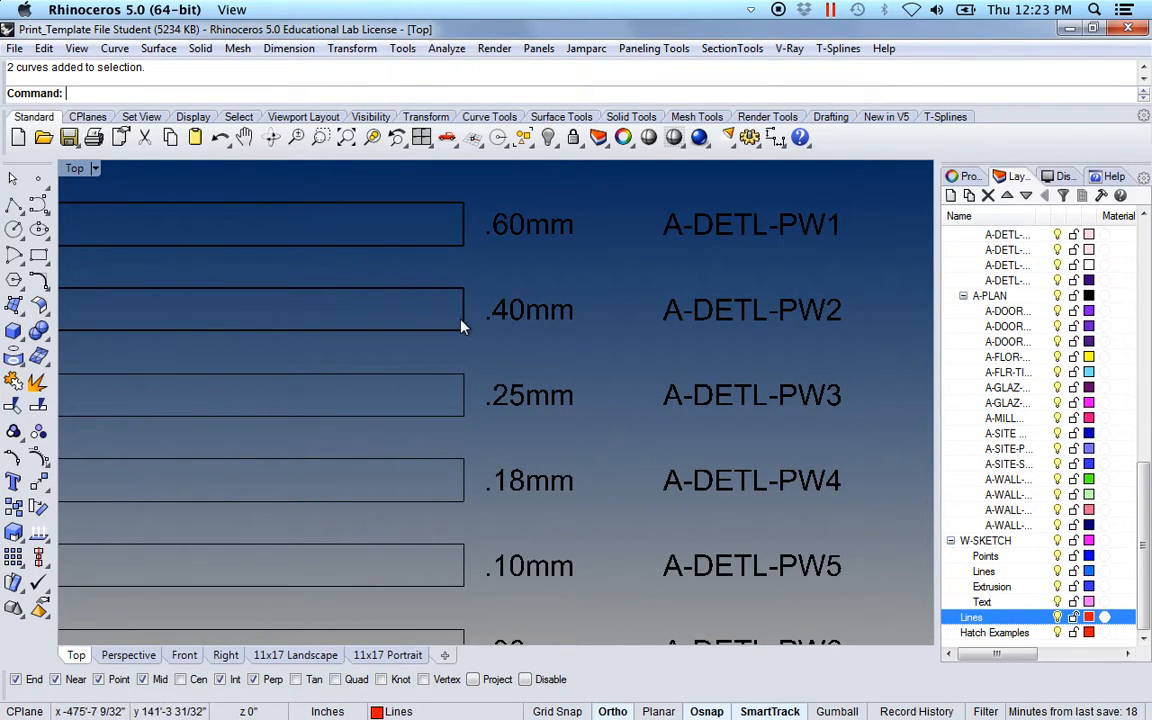
pyautogui.click(966, 178)
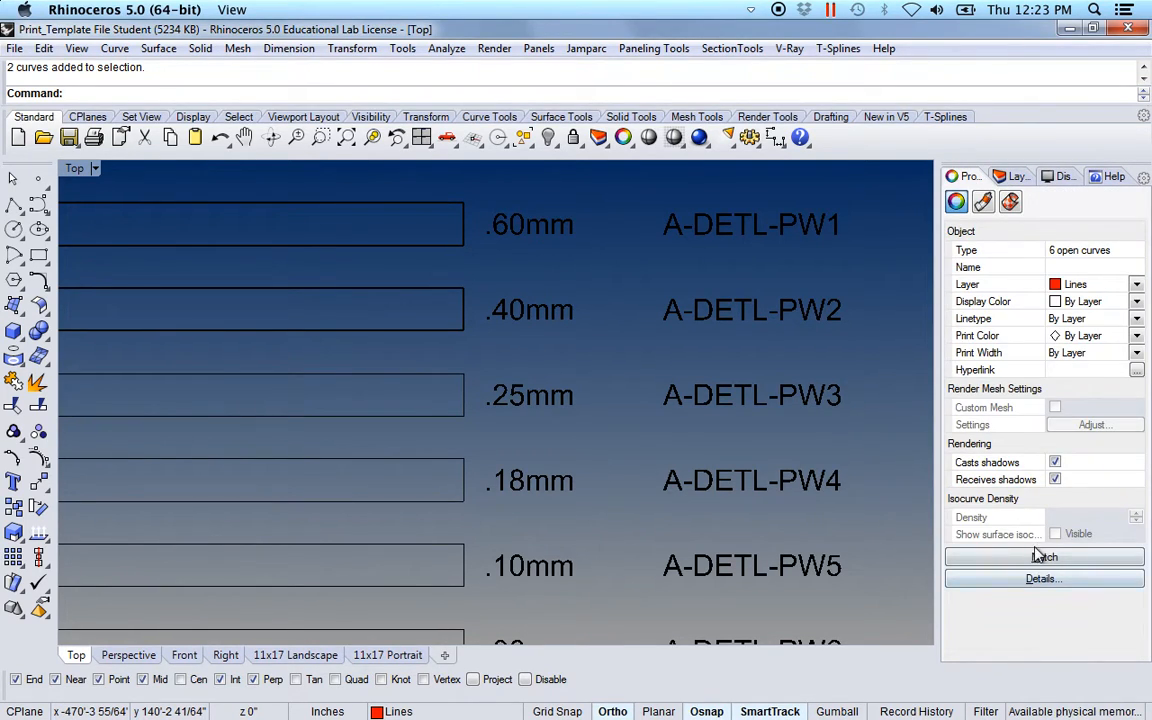
pyautogui.click(1040, 558)
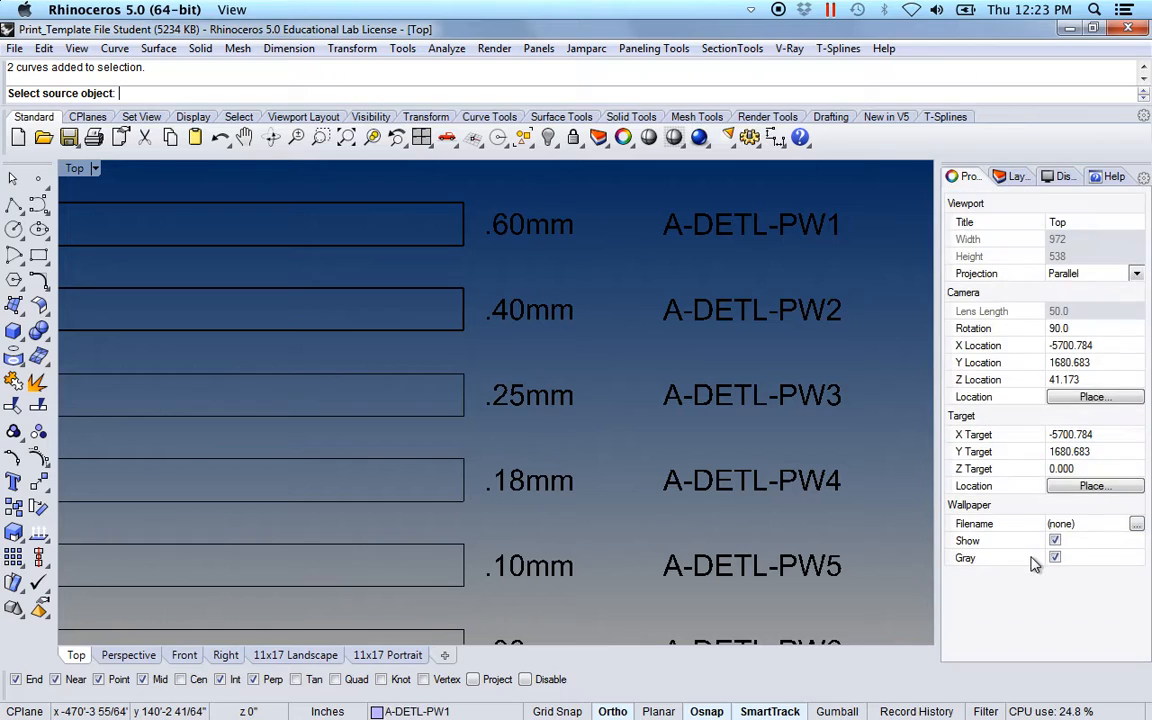
pyautogui.click(437, 330)
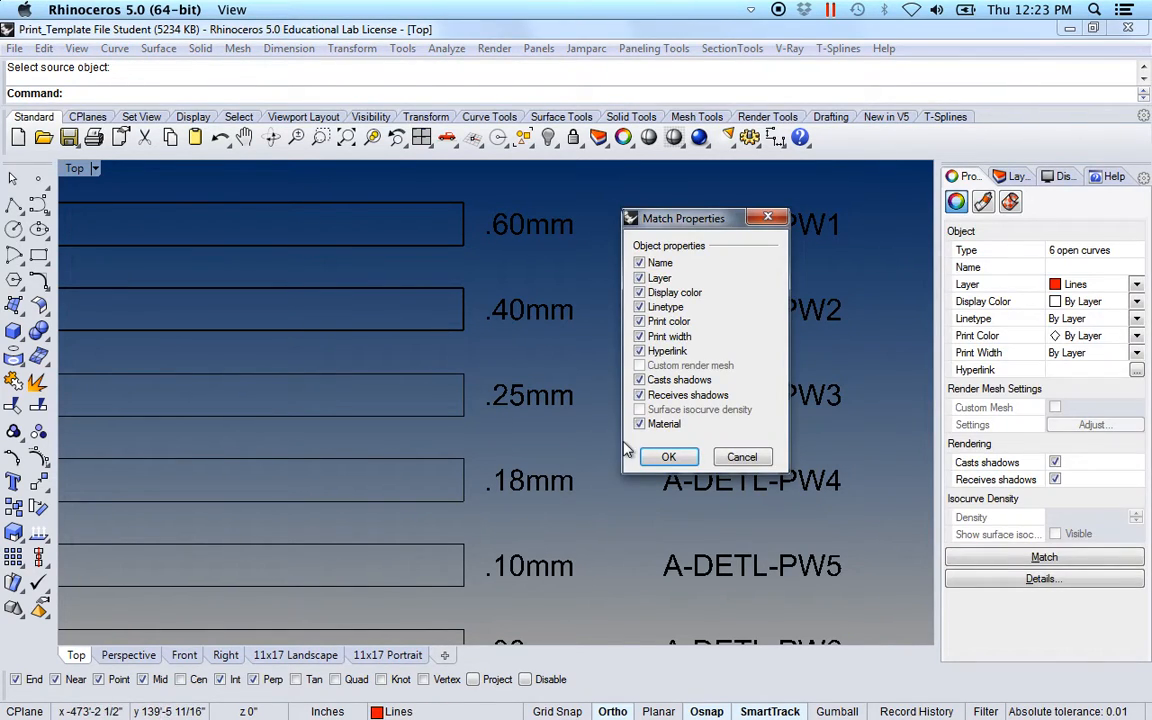
pyautogui.moveTo(679, 218); pyautogui.dragTo(648, 210)
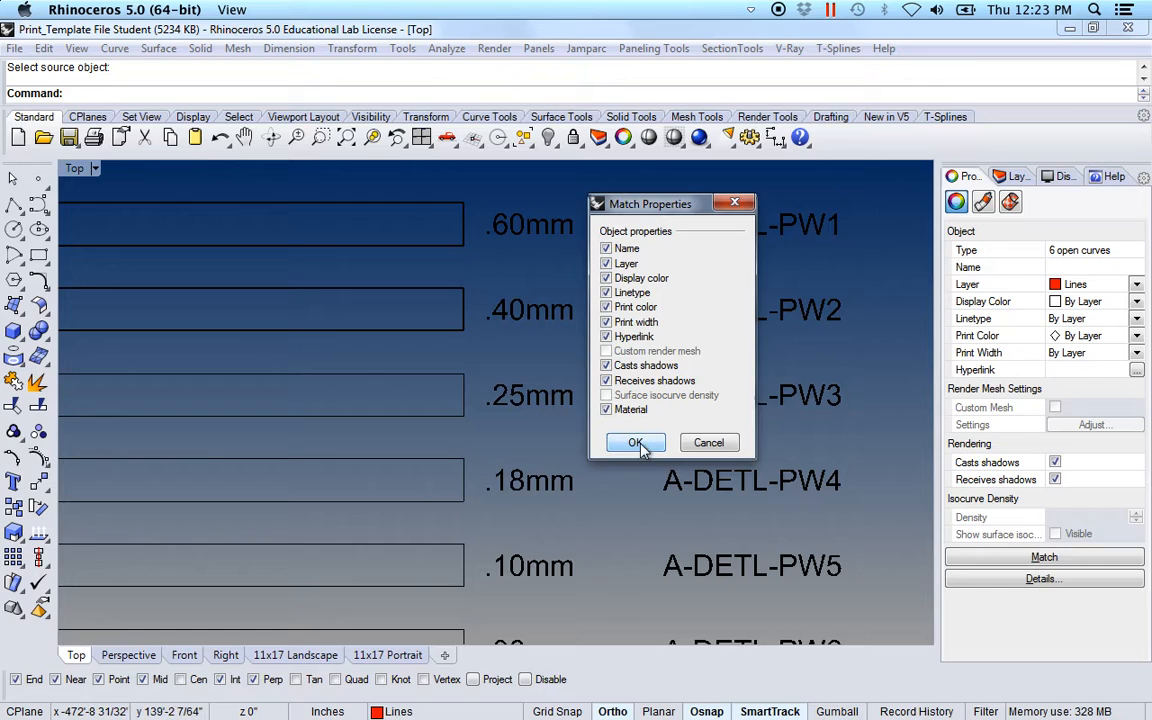
pyautogui.click(638, 443)
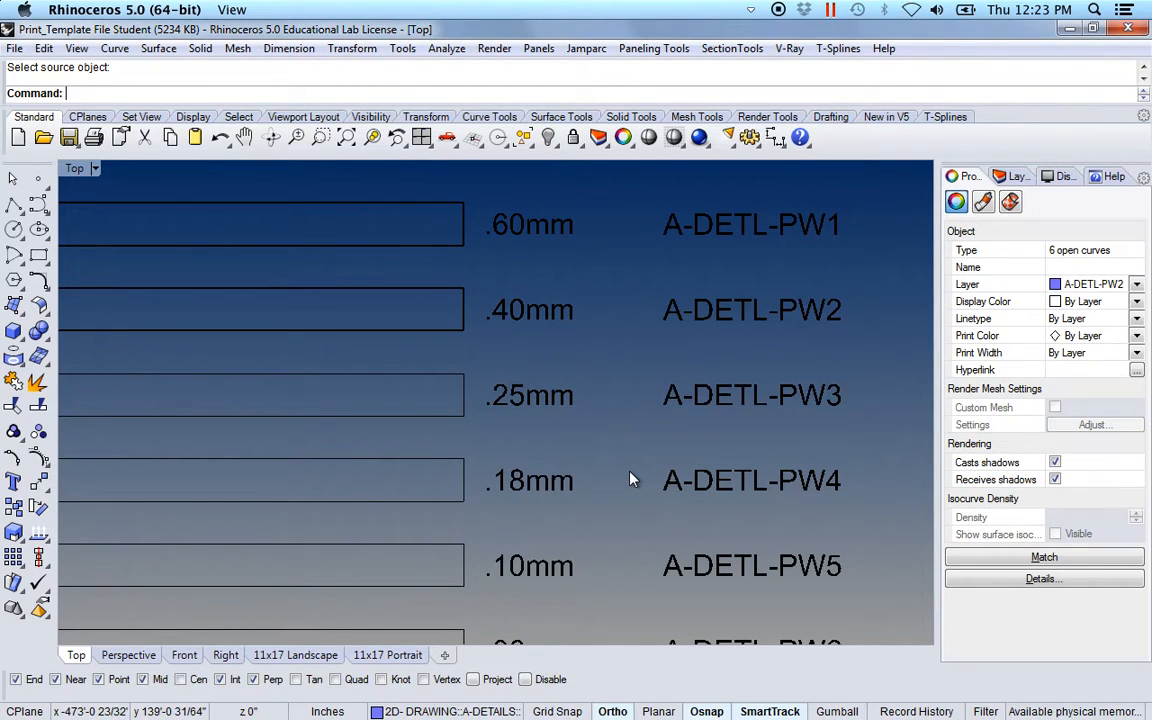
# Step: Deselect the building outline in the section drawing and check its print line weight
pyautogui.scroll(-3, 630, 477)
pyautogui.scroll(-20, 632, 478)
pyautogui.moveTo(785, 492); pyautogui.dragTo(436, 384, button='right')
pyautogui.moveTo(648, 416); pyautogui.dragTo(511, 412, button='right')
pyautogui.scroll(10, 437, 404)
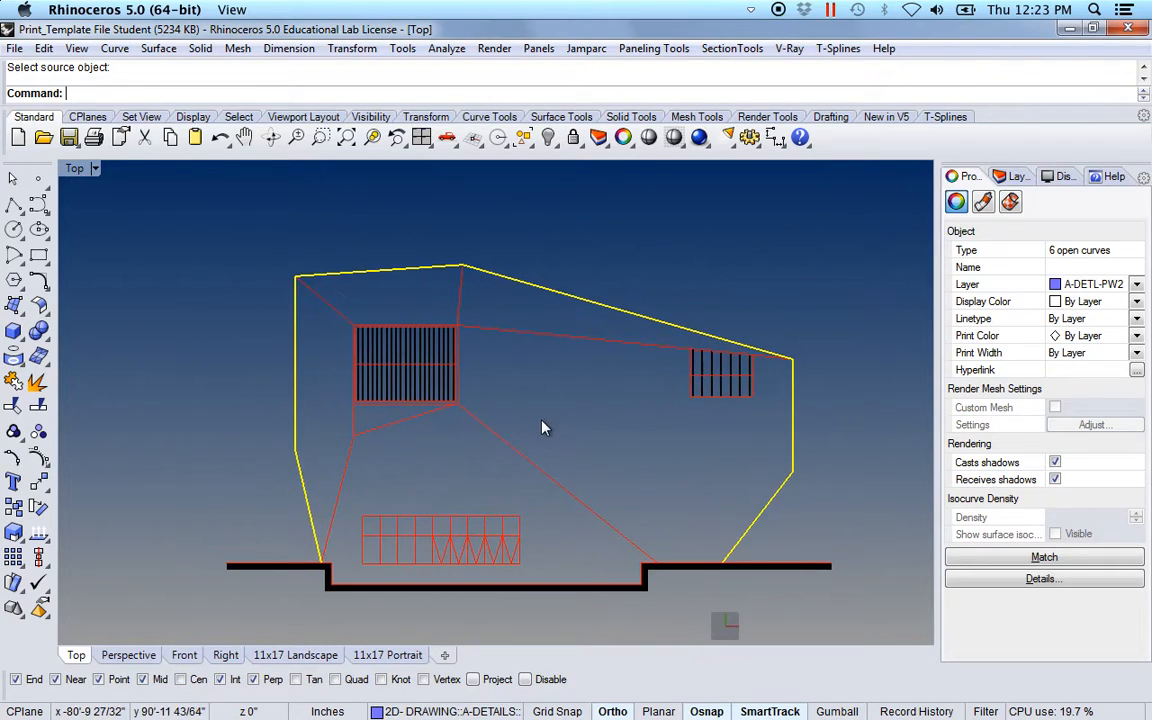
pyautogui.click(340, 456)
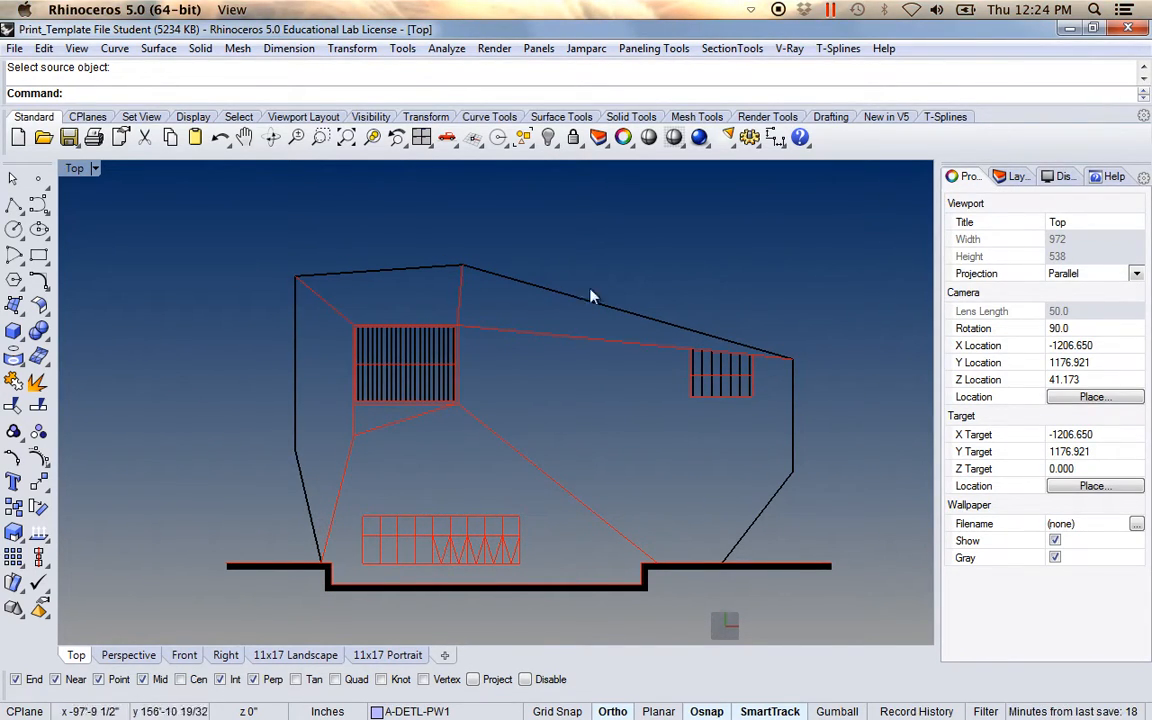
# Step: Examine the A-DETL-PW2 entry and its layer name in the detail layer table
pyautogui.scroll(-14, 481, 484)
pyautogui.moveTo(276, 440); pyautogui.dragTo(327, 424, button='right')
pyautogui.scroll(18, 327, 424)
pyautogui.scroll(12, 361, 443)
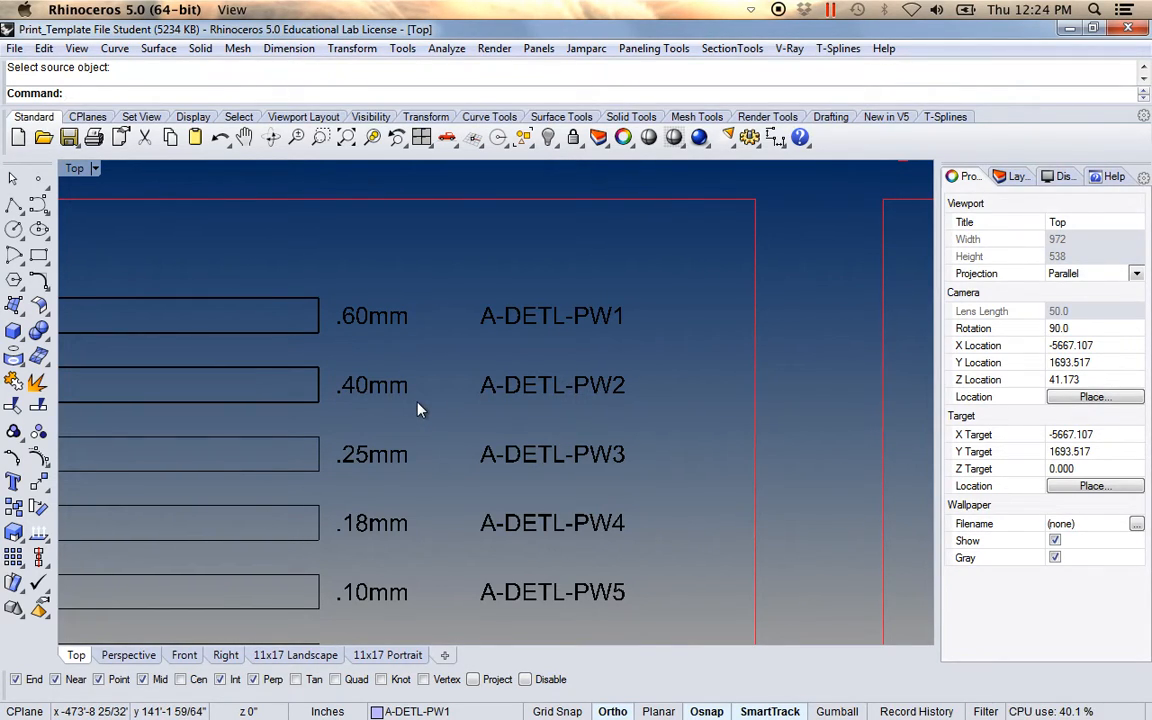
pyautogui.scroll(2, 418, 409)
pyautogui.moveTo(540, 419); pyautogui.dragTo(347, 398, button='right')
pyautogui.scroll(5, 360, 402)
pyautogui.moveTo(474, 405); pyautogui.dragTo(440, 490, button='right')
pyautogui.scroll(2, 435, 487)
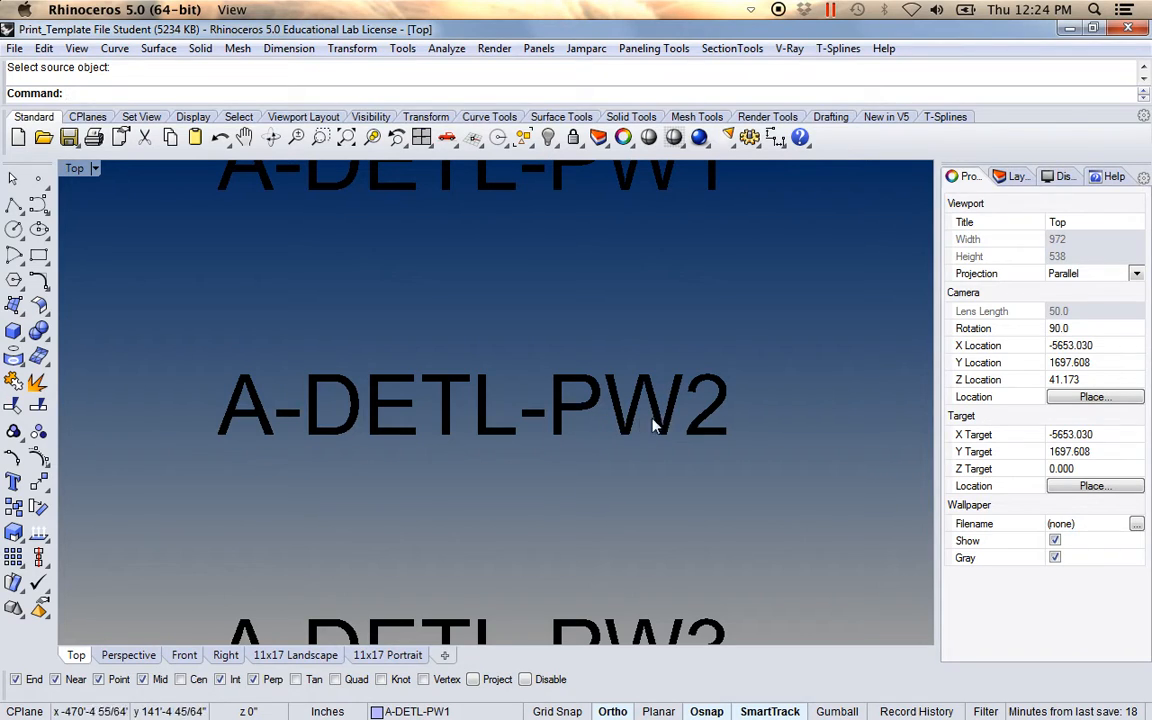
# Step: Show the layer list beside the section drawing and widen it and its name column so full layer names can be read
pyautogui.scroll(-8, 572, 446)
pyautogui.moveTo(572, 446); pyautogui.dragTo(145, 370, button='right')
pyautogui.scroll(-4, 640, 473)
pyautogui.moveTo(640, 473)
pyautogui.mouseDown(button='right')
pyautogui.moveTo(453, 465)
pyautogui.moveTo(335, 429)
pyautogui.mouseUp(button='right')
pyautogui.moveTo(592, 433)
pyautogui.mouseDown(button='right')
pyautogui.moveTo(328, 356)
pyautogui.moveTo(296, 334)
pyautogui.mouseUp(button='right')
pyautogui.scroll(1, 309, 360)
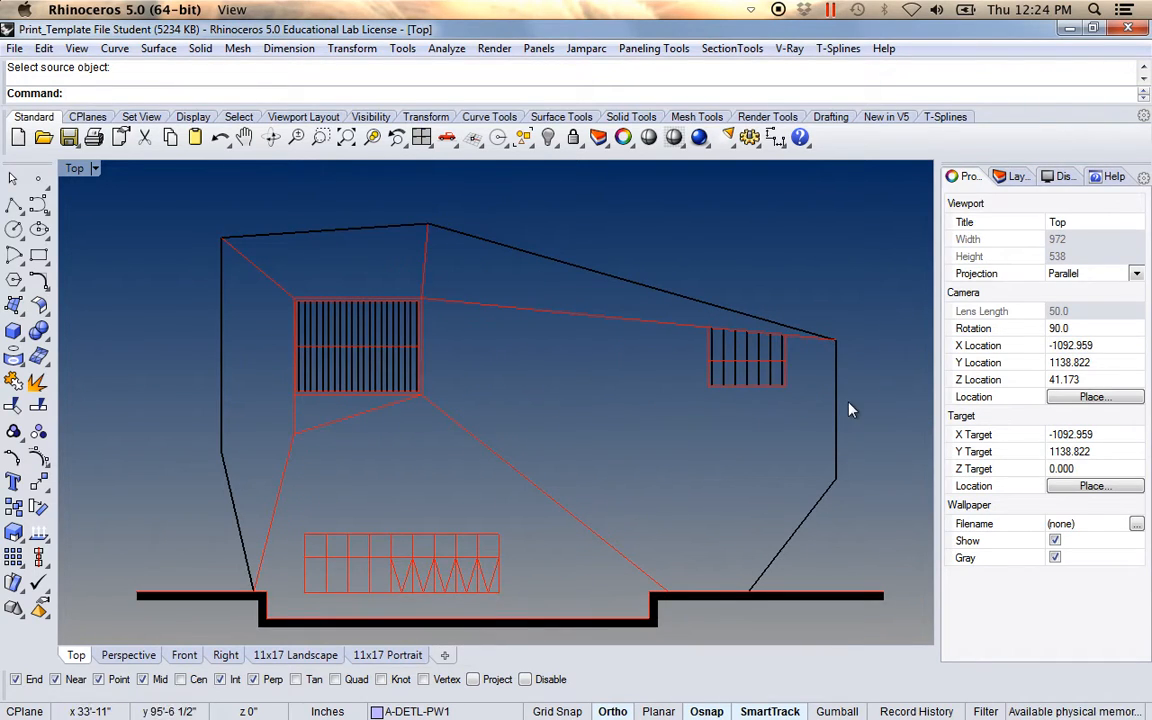
pyautogui.click(1019, 176)
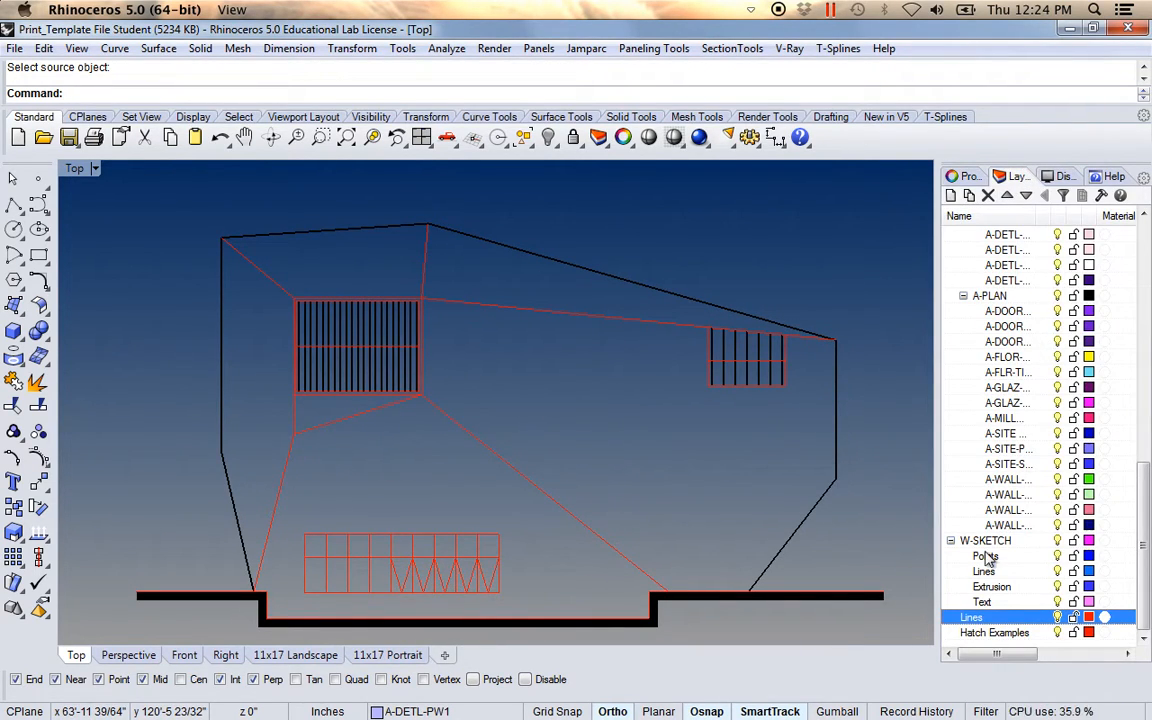
pyautogui.moveTo(938, 496); pyautogui.dragTo(889, 491)
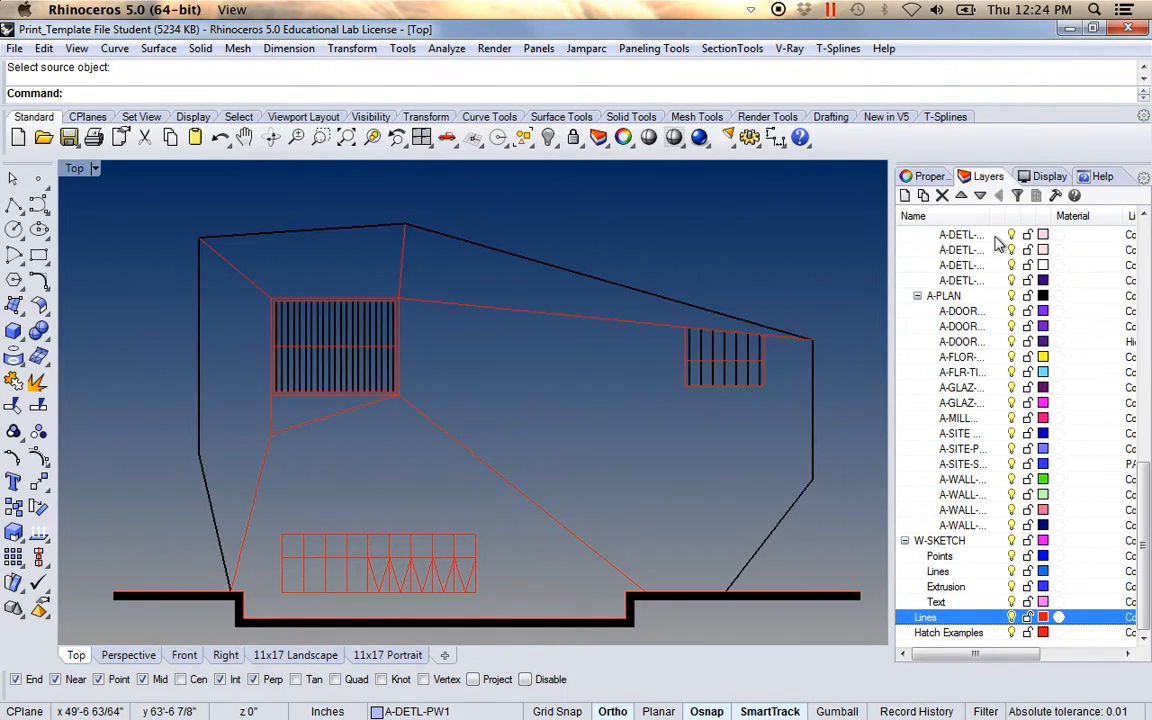
pyautogui.moveTo(993, 216); pyautogui.dragTo(1033, 225)
# Step: Switch the A-DETL-PW2 layer off and back on to check which curves it holds
pyautogui.moveTo(1143, 530)
pyautogui.mouseDown()
pyautogui.moveTo(1148, 377)
pyautogui.moveTo(1148, 401)
pyautogui.mouseUp()
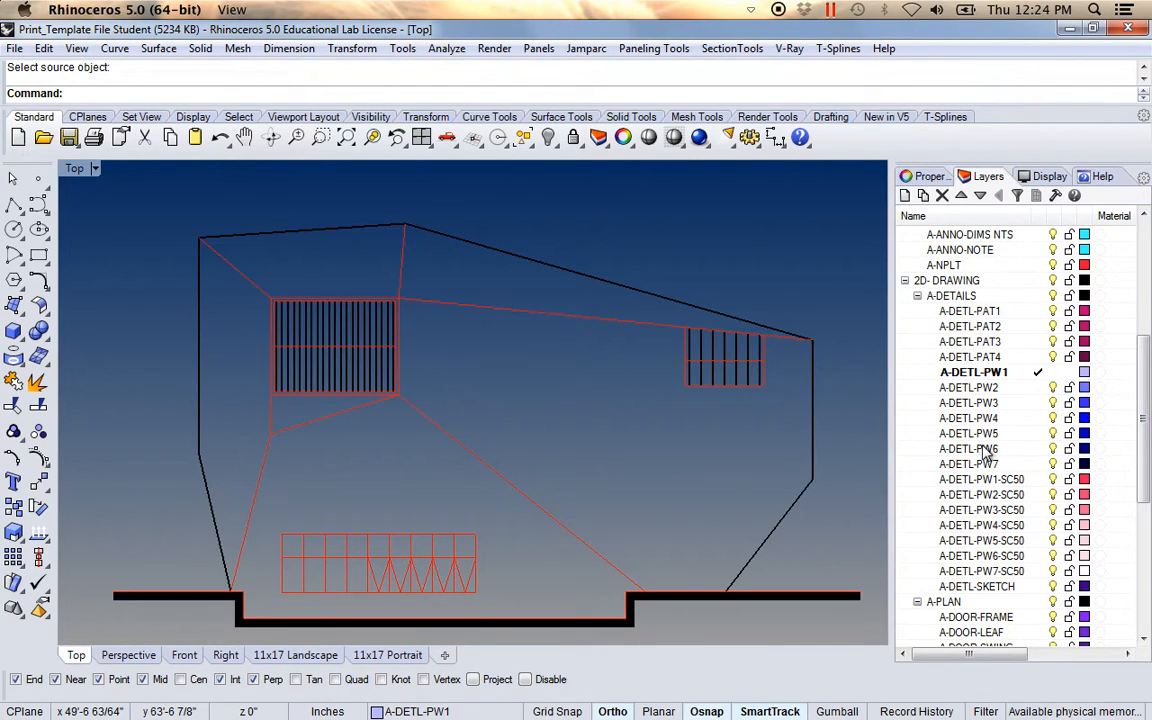
pyautogui.click(1052, 390)
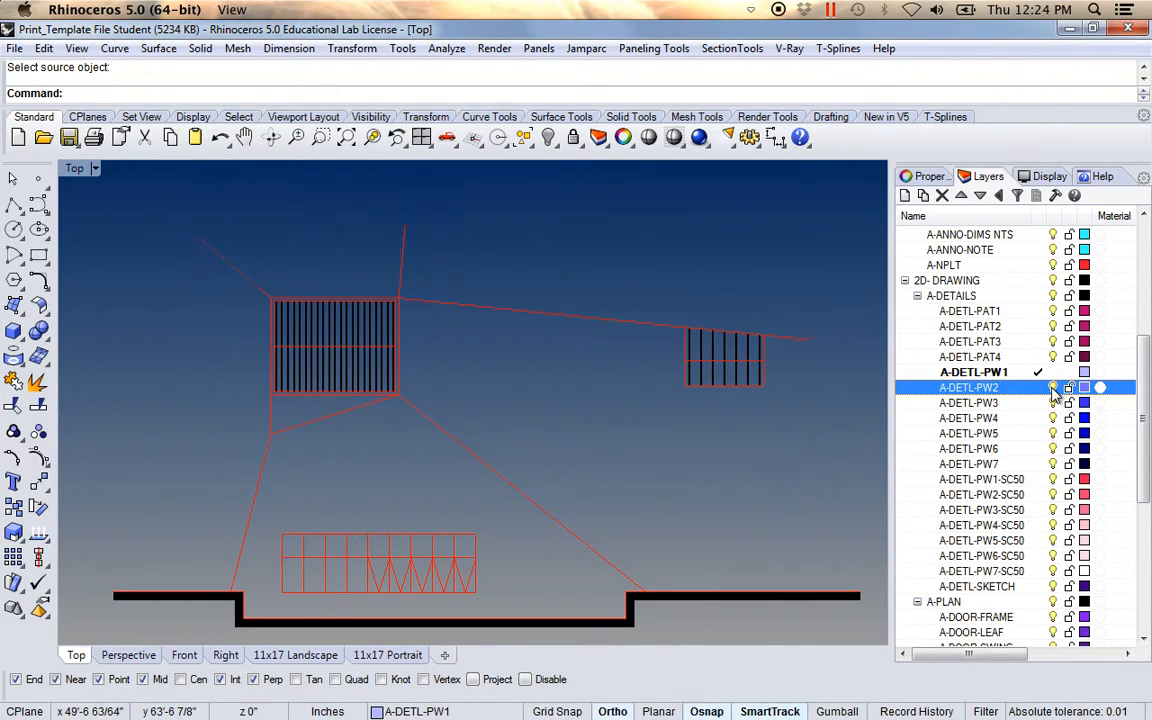
pyautogui.click(1053, 388)
# Step: Select the inner fold lines that run from around the large window to the building outline and the ground
pyautogui.scroll(-2, 283, 377)
pyautogui.scroll(5, 262, 389)
pyautogui.moveTo(278, 421); pyautogui.dragTo(256, 399)
pyautogui.keyDown('shift'); pyautogui.click(585, 447); pyautogui.keyUp('shift')
pyautogui.moveTo(627, 367); pyautogui.dragTo(615, 479, button='right')
pyautogui.keyDown('shift'); pyautogui.click(453, 257); pyautogui.keyUp('shift')
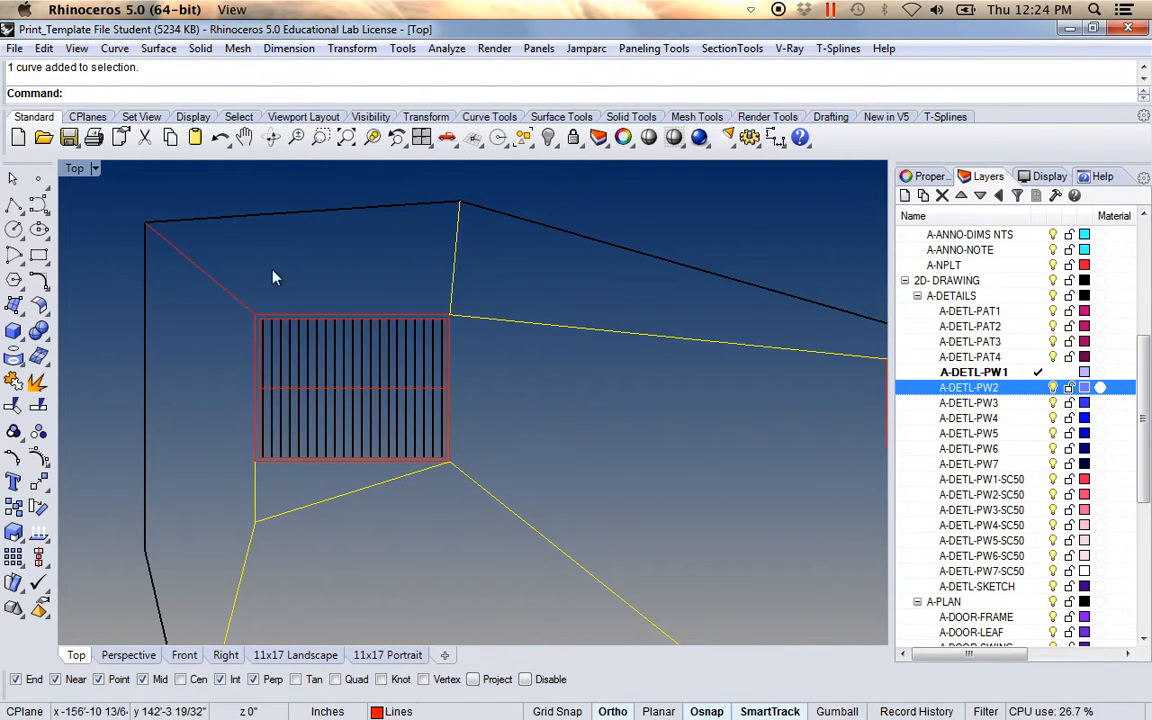
pyautogui.keyDown('shift'); pyautogui.click(198, 285); pyautogui.keyUp('shift')
# Step: Add the large window's outer frame to the selection
pyautogui.scroll(-5, 370, 420)
pyautogui.scroll(3, 510, 445)
pyautogui.scroll(4, 446, 455)
pyautogui.keyDown('shift'); pyautogui.click(462, 441); pyautogui.keyUp('shift')
# Step: Add the side and bottom edges of the small window's frame to the selection
pyautogui.scroll(-4, 601, 442)
pyautogui.moveTo(601, 450); pyautogui.dragTo(268, 463, button='right')
pyautogui.scroll(3, 603, 468)
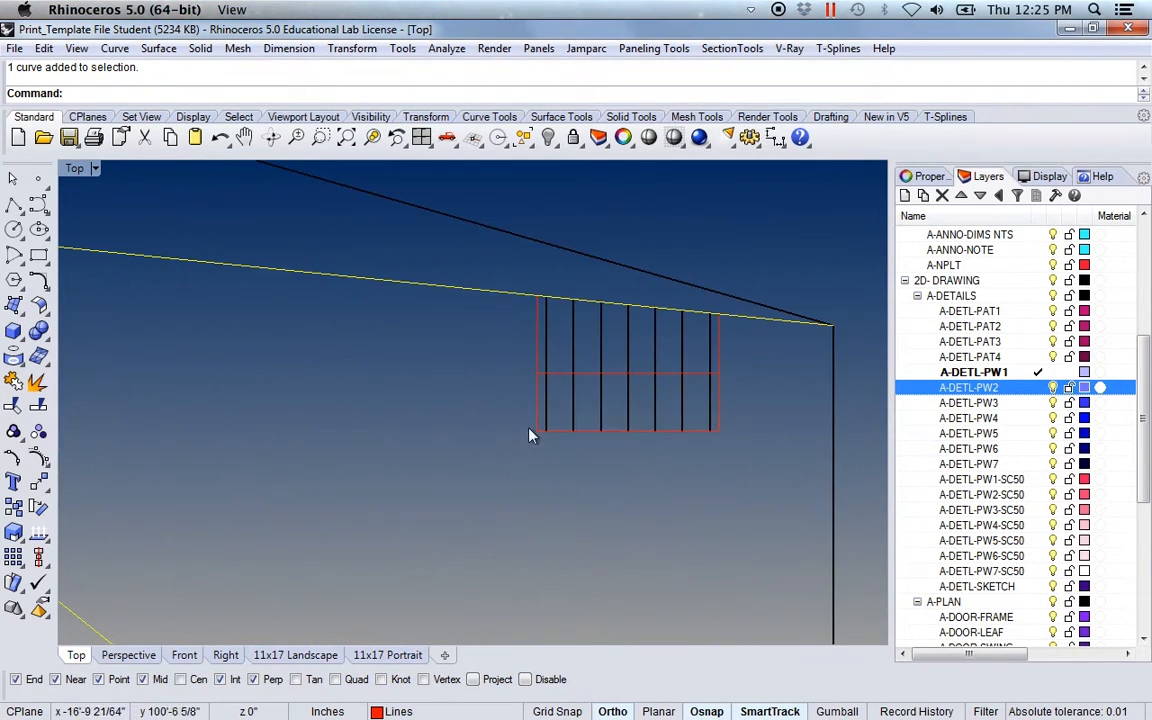
pyautogui.keyDown('shift'); pyautogui.click(481, 374); pyautogui.keyUp('shift')
pyautogui.scroll(-2, 475, 430)
pyautogui.scroll(1, 560, 450)
pyautogui.scroll(2, 586, 452)
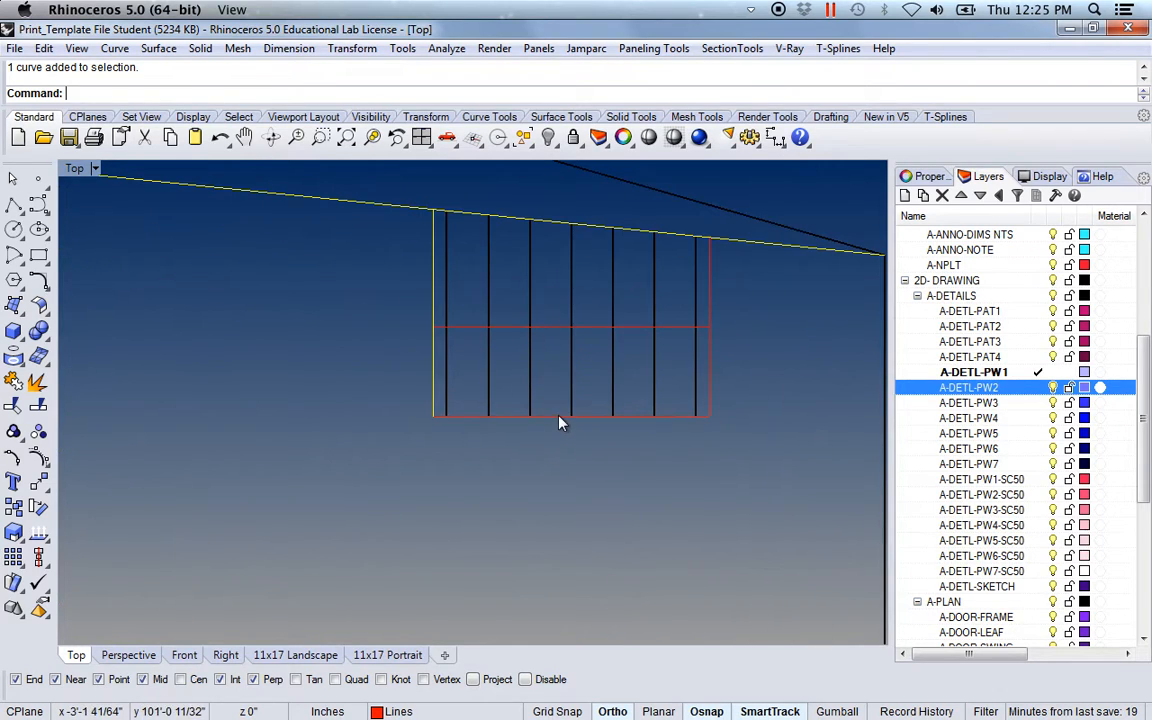
pyautogui.scroll(-7, 705, 430)
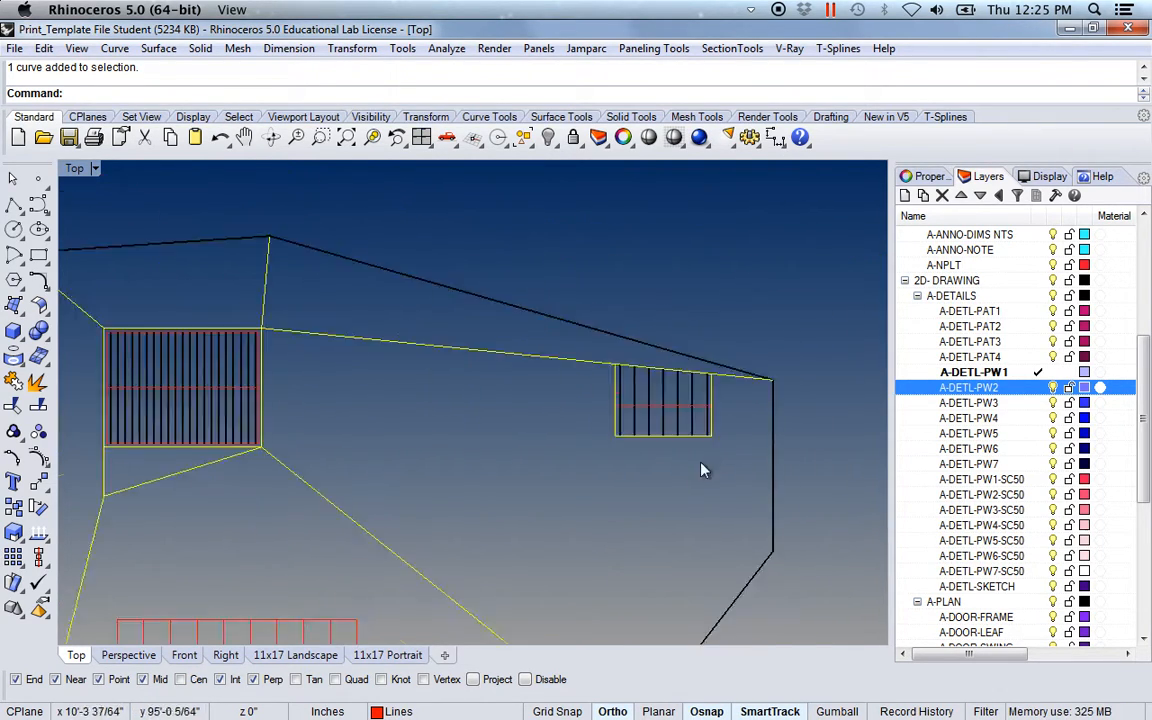
# Step: Add the outer frame edges of the wide ground-level window to the selection
pyautogui.scroll(7, 588, 519)
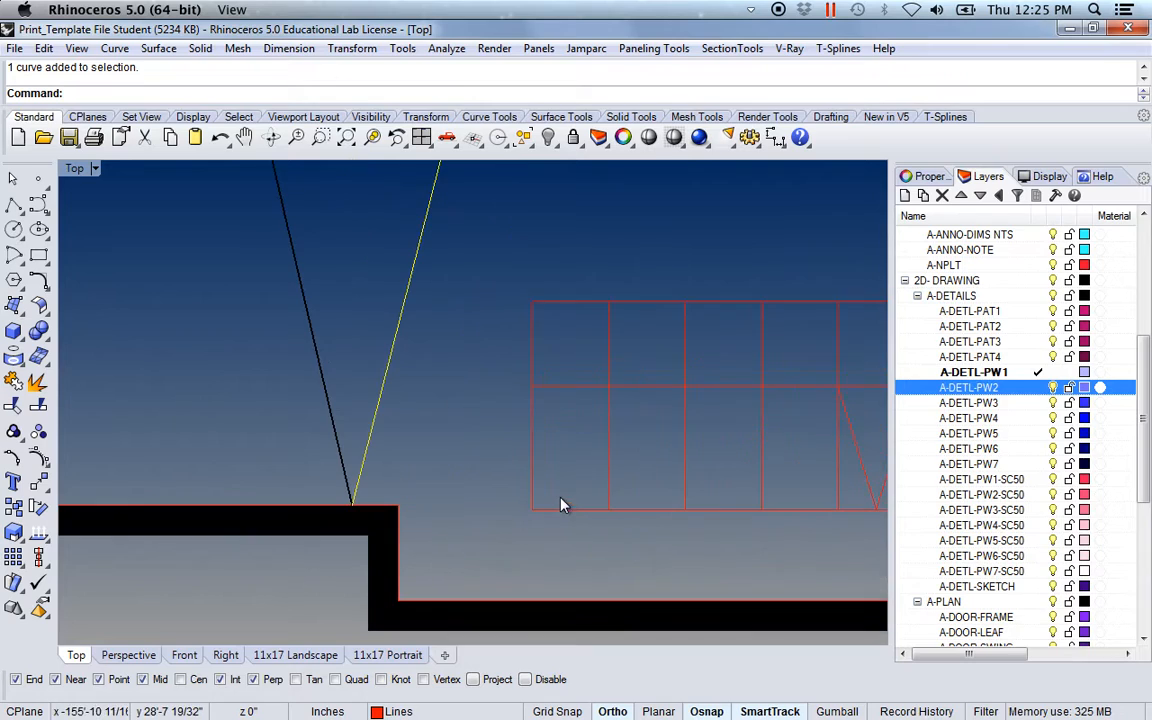
pyautogui.click(540, 302)
pyautogui.scroll(-2, 478, 369)
pyautogui.moveTo(428, 380); pyautogui.dragTo(92, 402, button='right')
pyautogui.scroll(6, 560, 380)
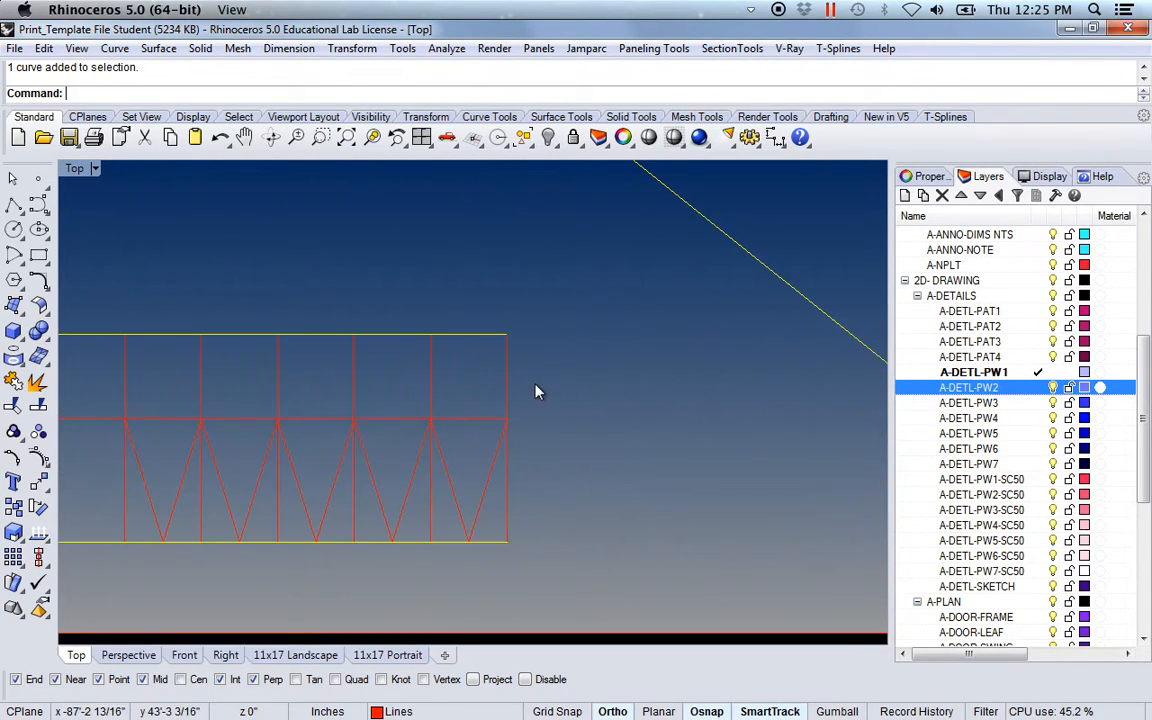
# Step: Match all properties of the selected fold lines and window frames to the .25mm A-DETL-PW3 sample rectangle
pyautogui.scroll(-8, 475, 370)
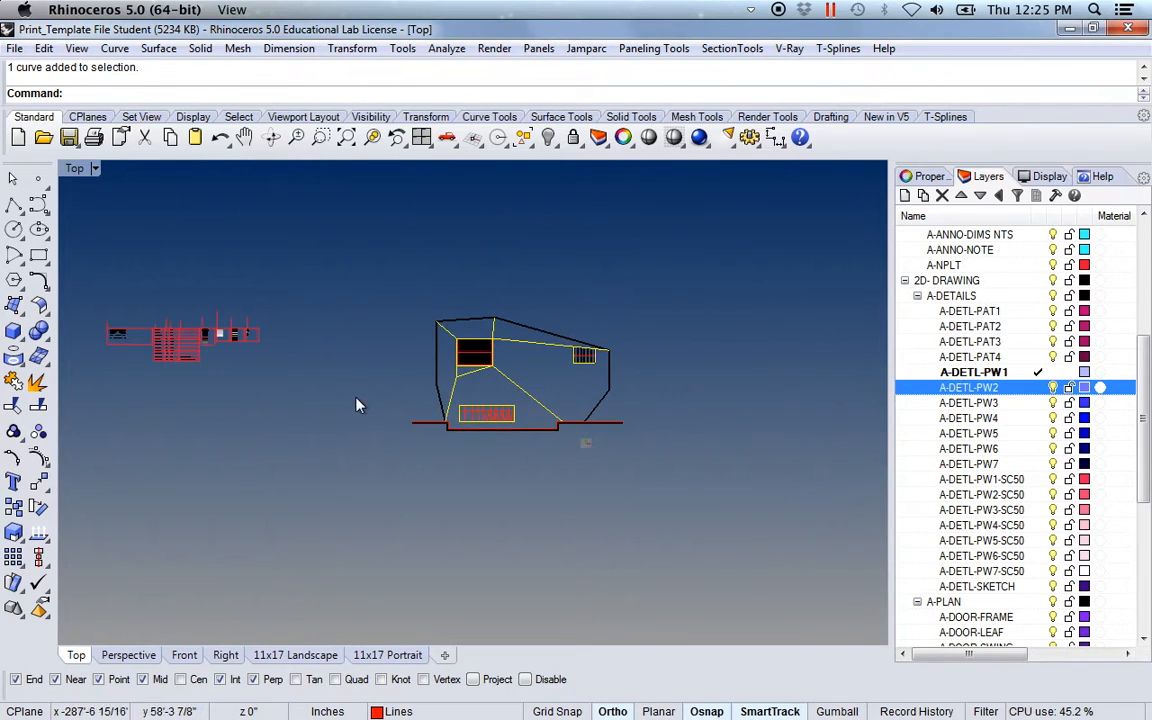
pyautogui.moveTo(310, 366); pyautogui.dragTo(400, 428, button='right')
pyautogui.scroll(10, 264, 354)
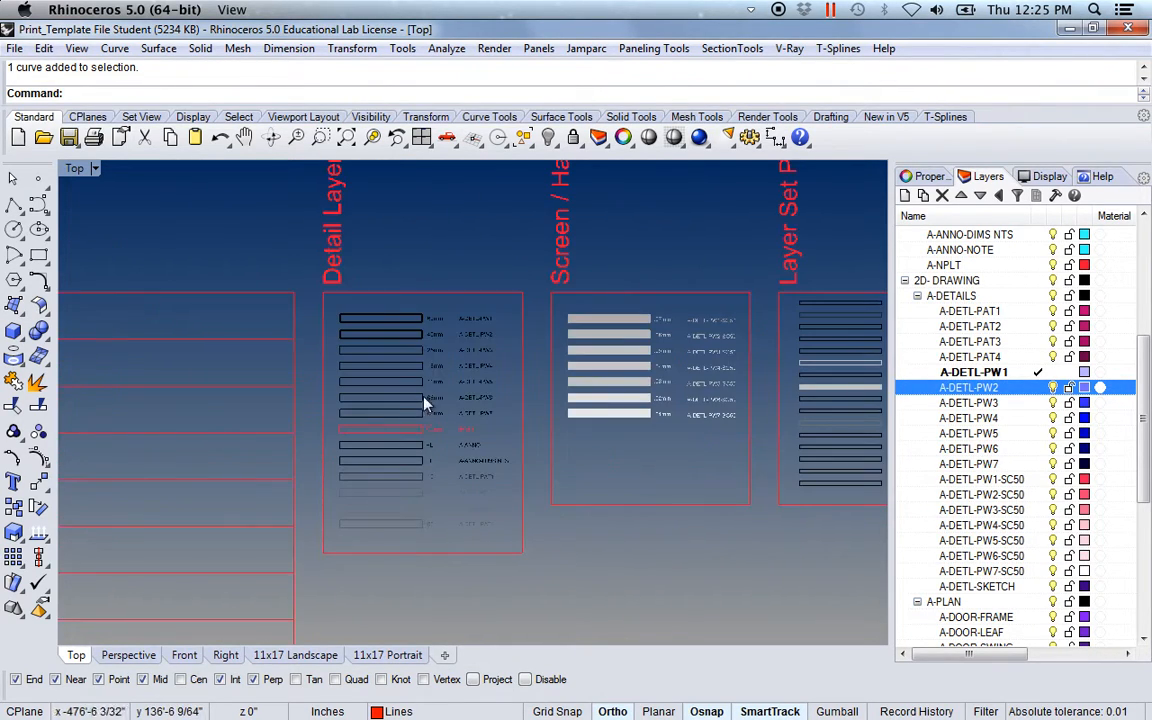
pyautogui.scroll(5, 395, 365)
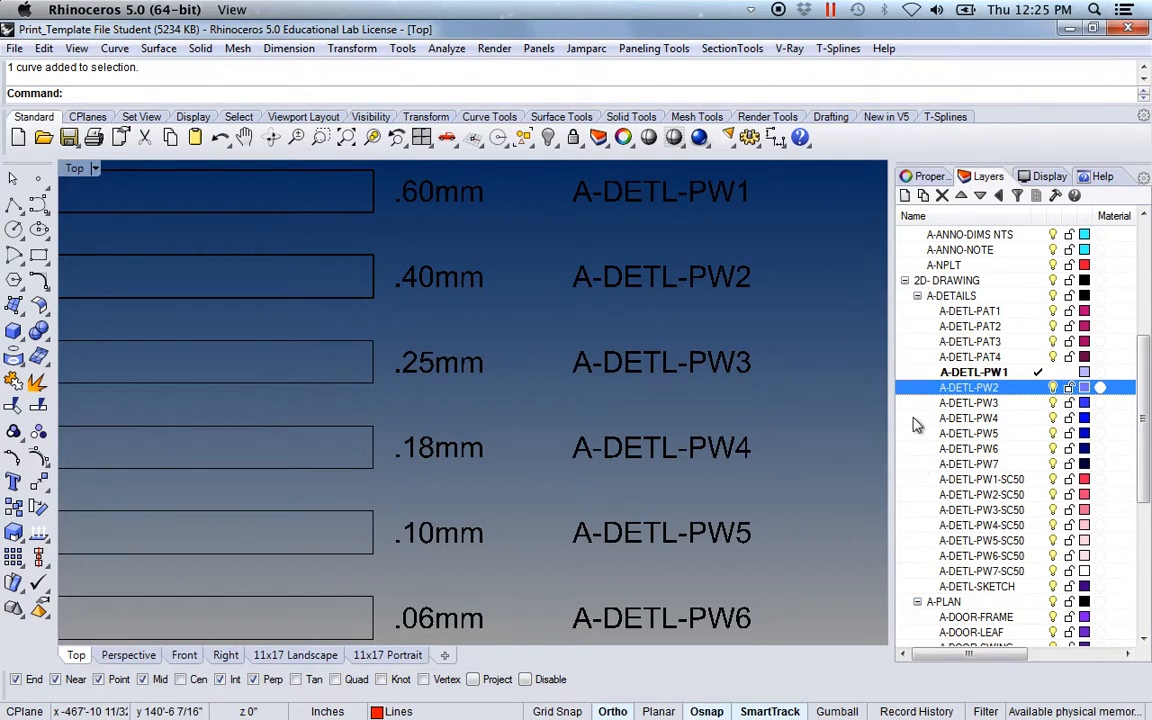
pyautogui.click(926, 177)
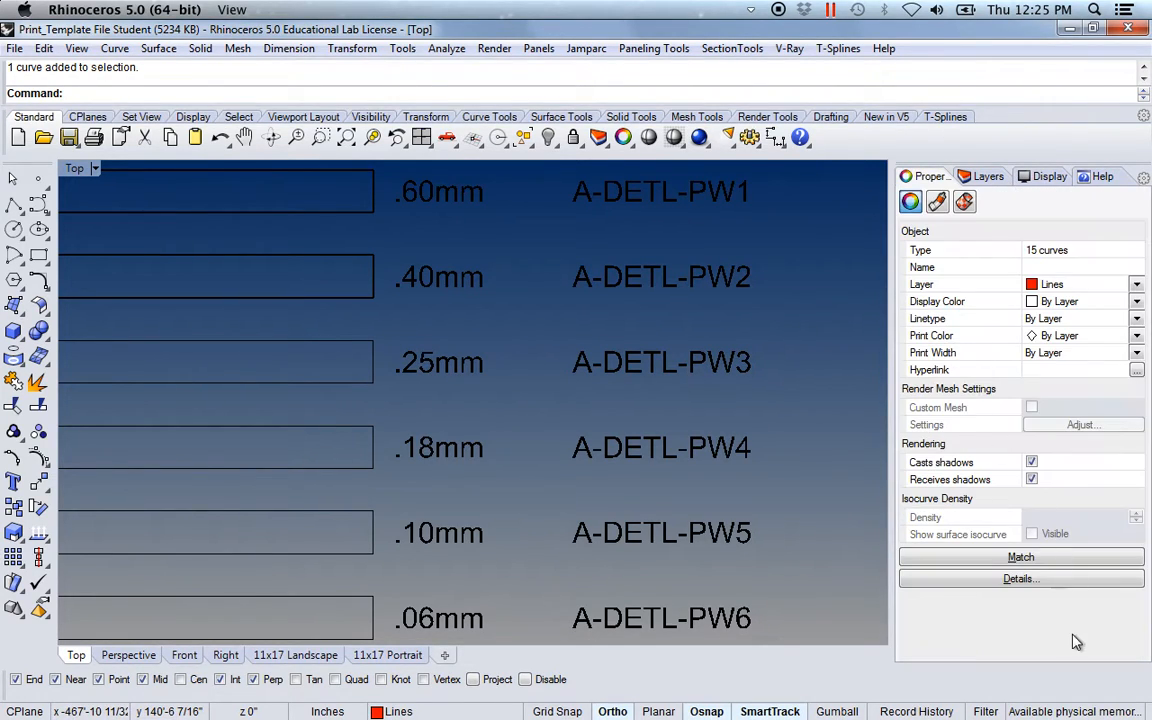
pyautogui.click(1024, 558)
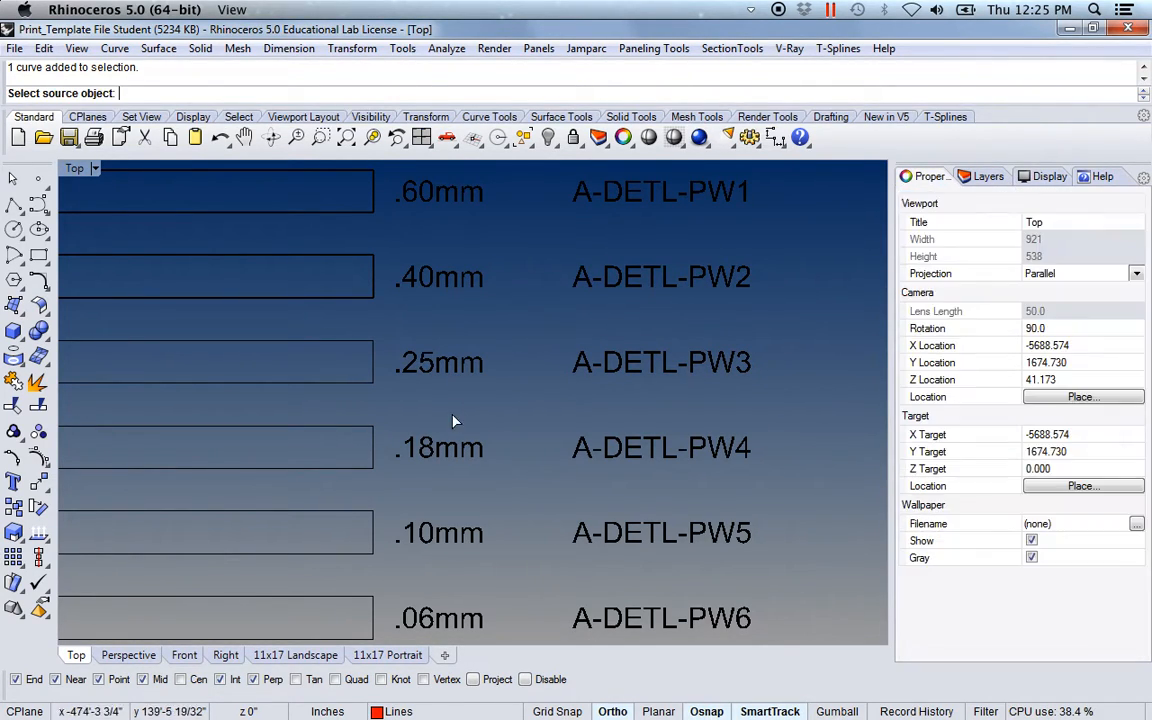
pyautogui.click(373, 365)
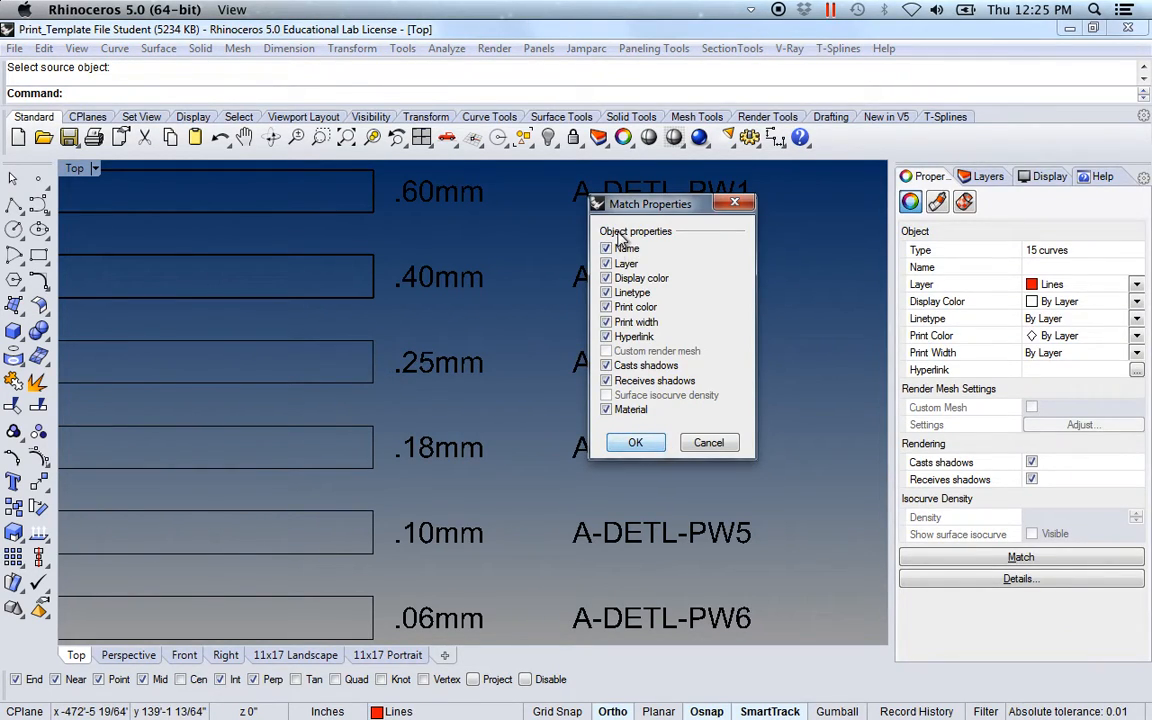
pyautogui.click(636, 443)
# Step: Clear the selection and examine the fold lines and window frames against the building outline
pyautogui.scroll(-10, 638, 447)
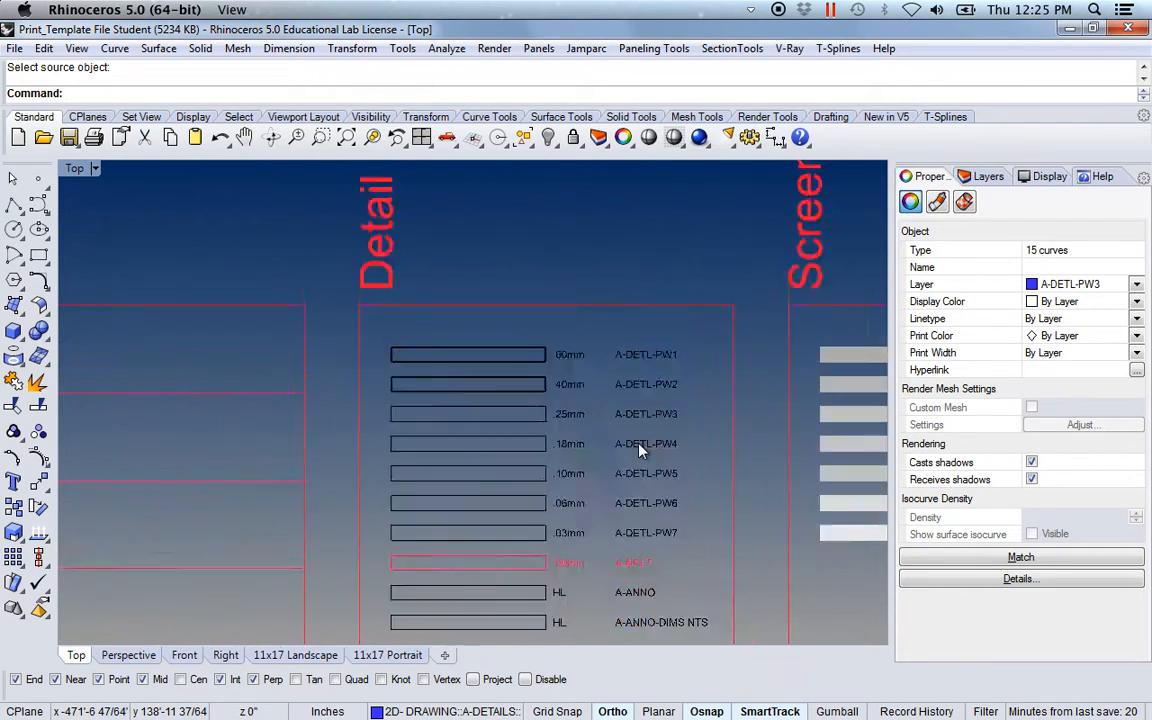
pyautogui.moveTo(868, 479); pyautogui.dragTo(389, 430, button='right')
pyautogui.moveTo(690, 482); pyautogui.dragTo(427, 428, button='right')
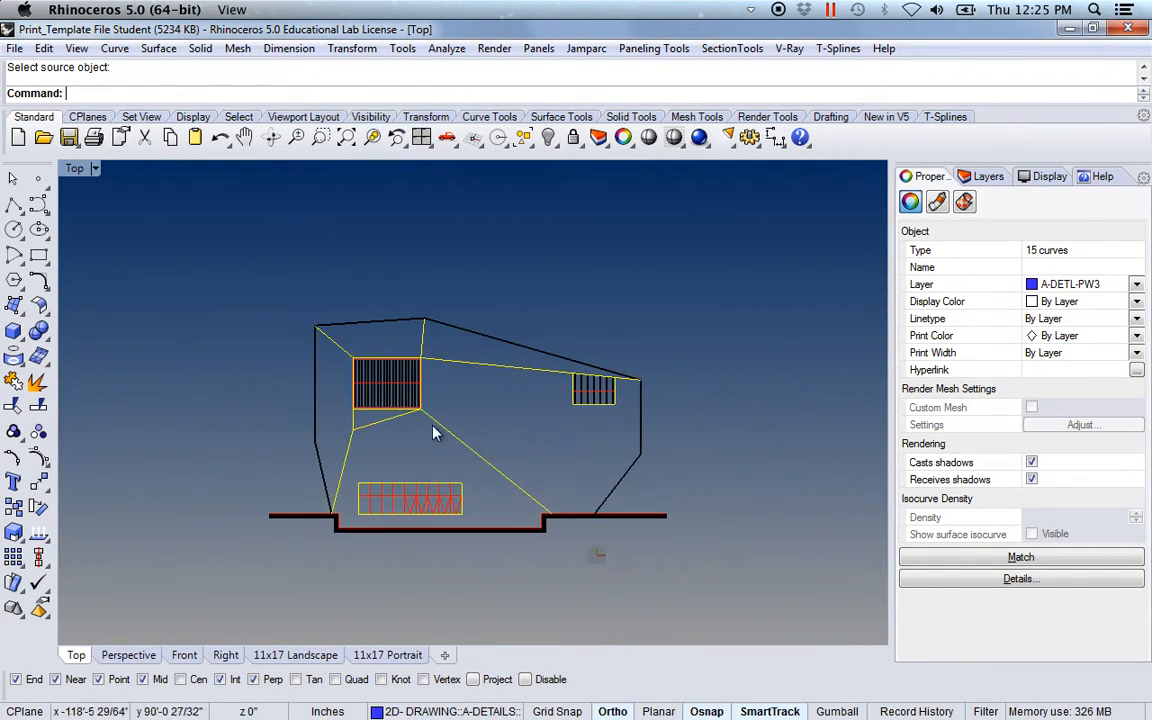
pyautogui.click(487, 404)
pyautogui.scroll(6, 320, 460)
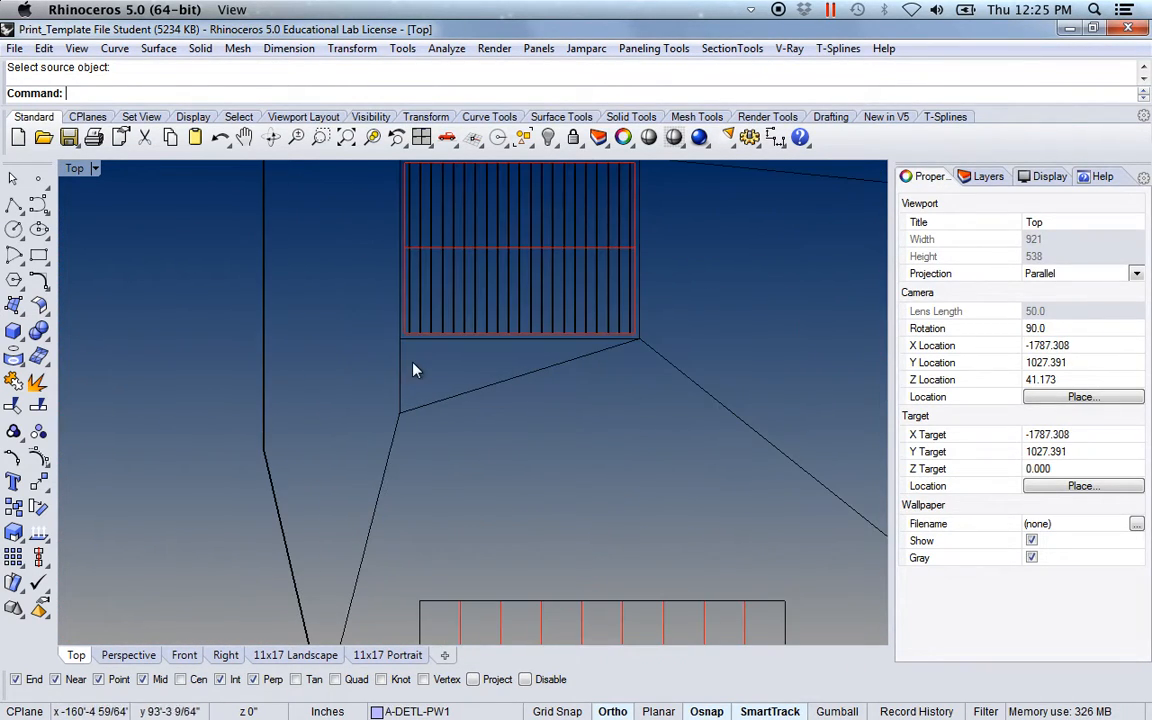
pyautogui.moveTo(550, 431); pyautogui.dragTo(472, 364, button='right')
pyautogui.moveTo(498, 296); pyautogui.dragTo(463, 457, button='right')
pyautogui.scroll(-6, 514, 376)
pyautogui.scroll(-4, 514, 388)
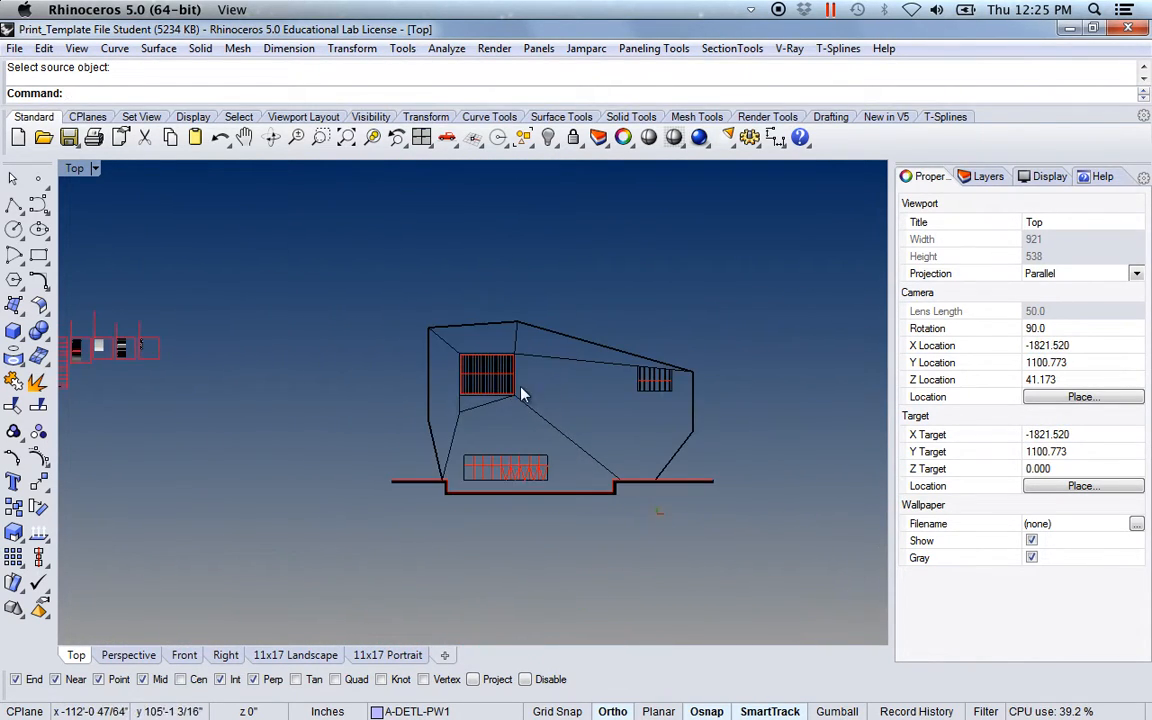
# Step: Select the large window's inner frame and horizontal midline together with the small window's horizontal midline
pyautogui.scroll(6, 514, 405)
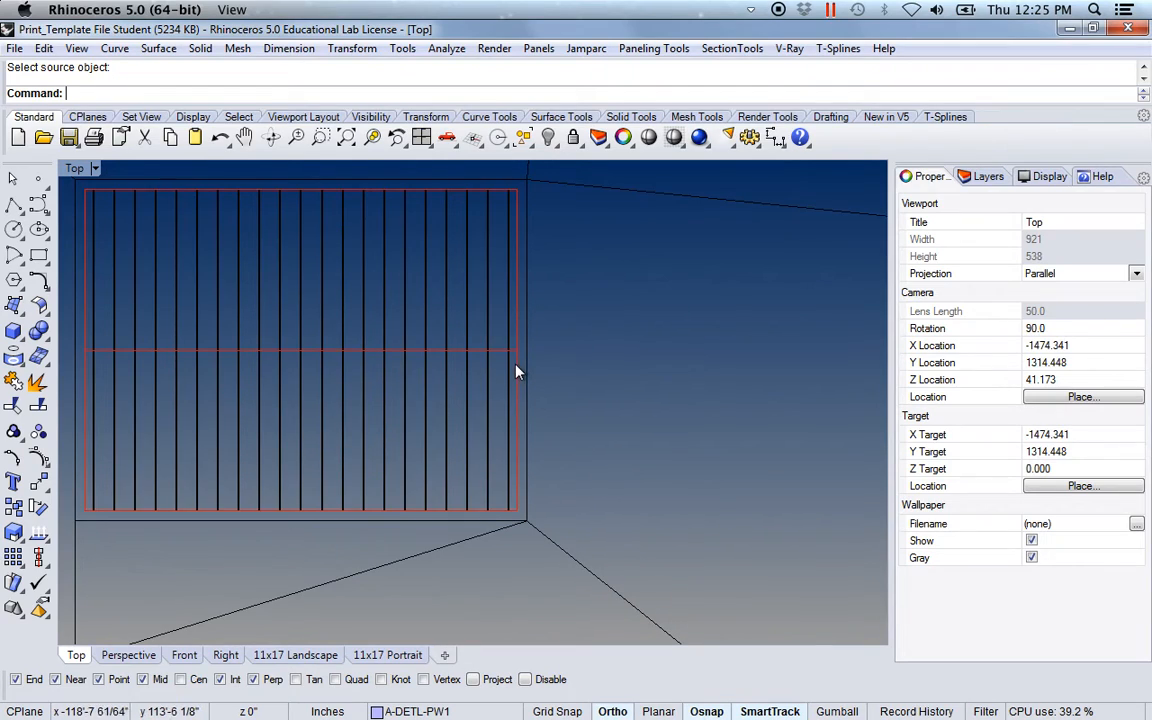
pyautogui.click(510, 357)
pyautogui.keyDown('shift'); pyautogui.click(497, 352); pyautogui.keyUp('shift')
pyautogui.scroll(-8, 515, 395)
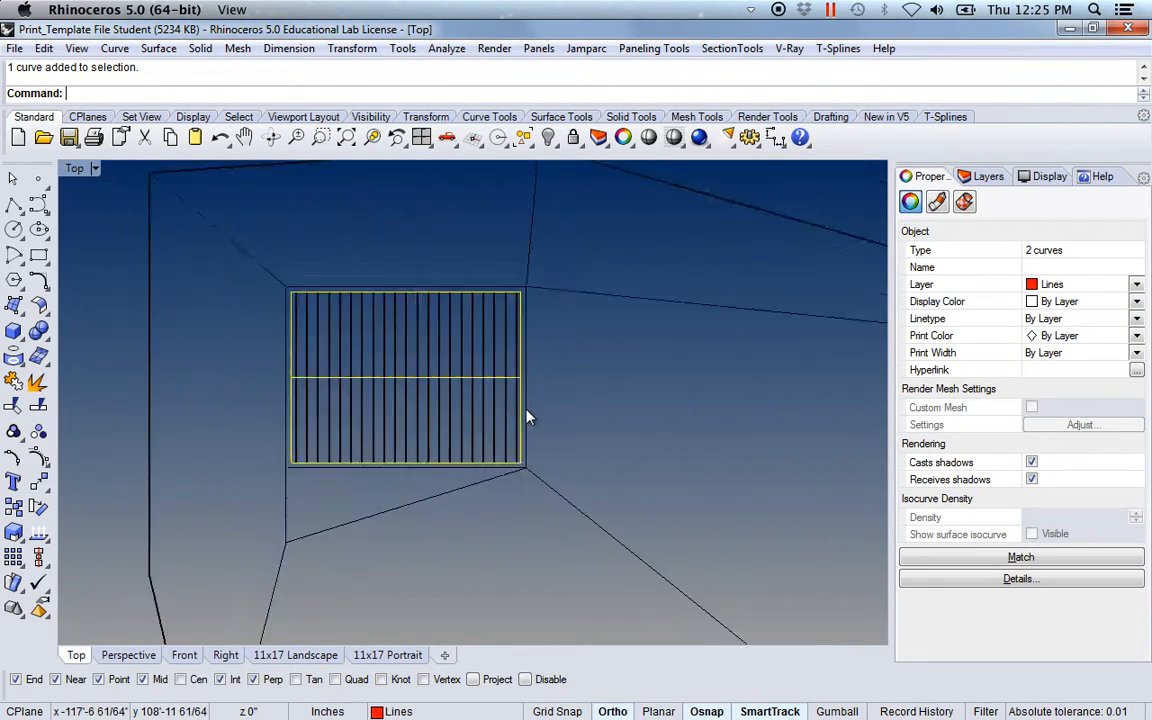
pyautogui.scroll(8, 505, 385)
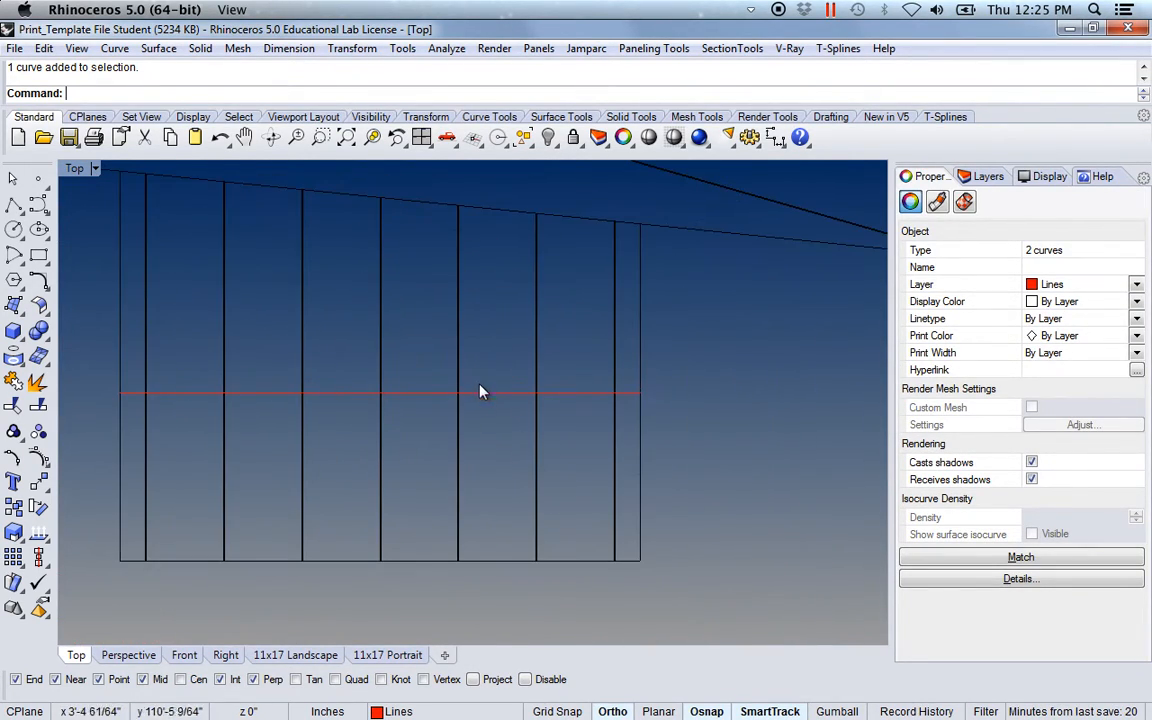
pyautogui.keyDown('shift'); pyautogui.click(481, 392); pyautogui.keyUp('shift')
# Step: Add the ground-level window's horizontal divider and all its vertical dividers to the selection
pyautogui.scroll(-8, 487, 433)
pyautogui.scroll(6, 399, 453)
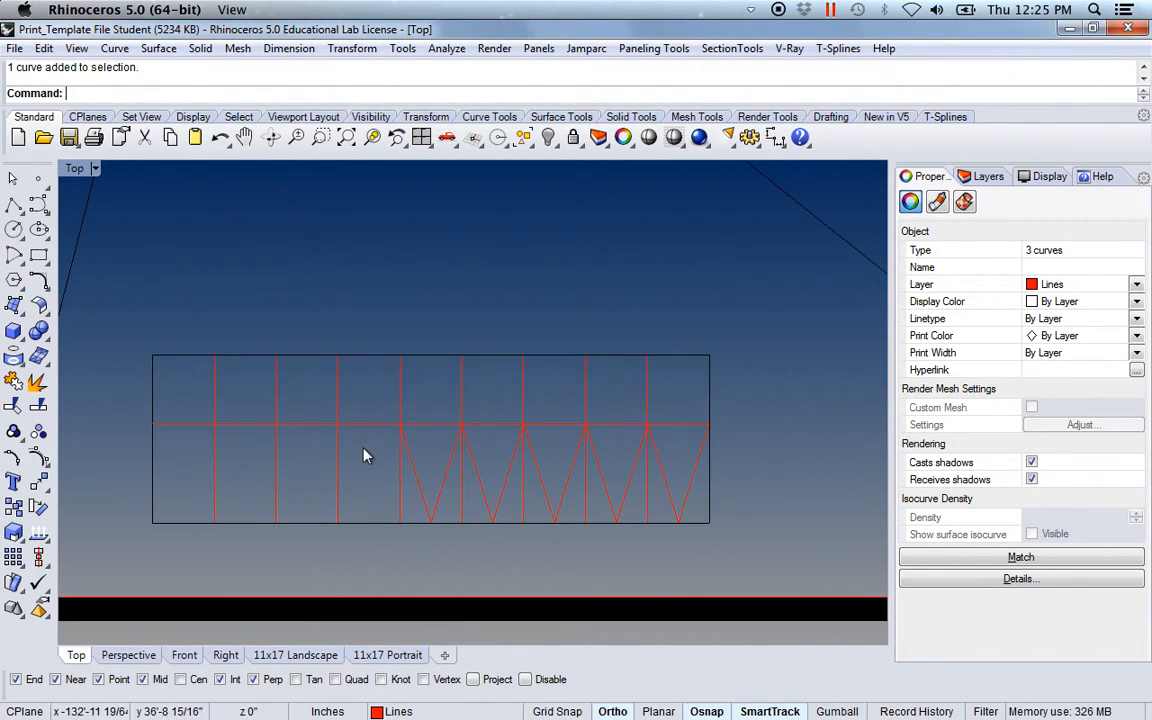
pyautogui.keyDown('shift'); pyautogui.moveTo(222, 416); pyautogui.dragTo(212, 411); pyautogui.keyUp('shift')
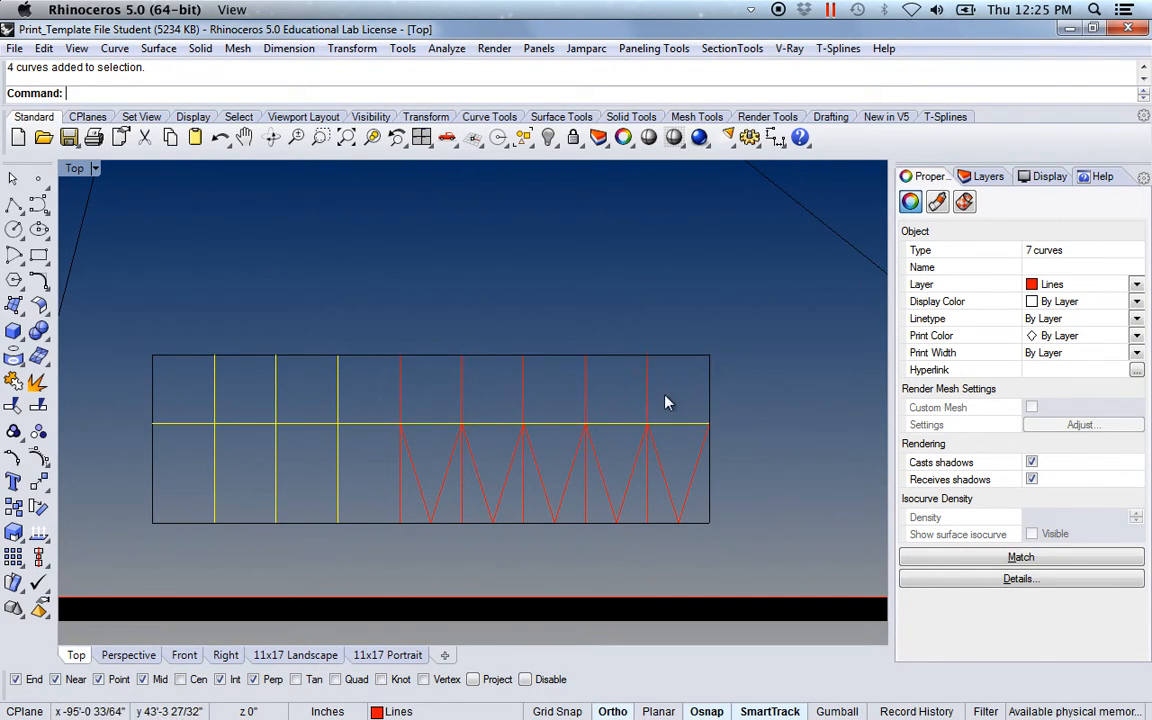
pyautogui.keyDown('shift'); pyautogui.moveTo(397, 391); pyautogui.dragTo(376, 387); pyautogui.keyUp('shift')
# Step: Match all properties of the selected window lines to the .18mm A-DETL-PW4 sample rectangle
pyautogui.scroll(-6, 393, 411)
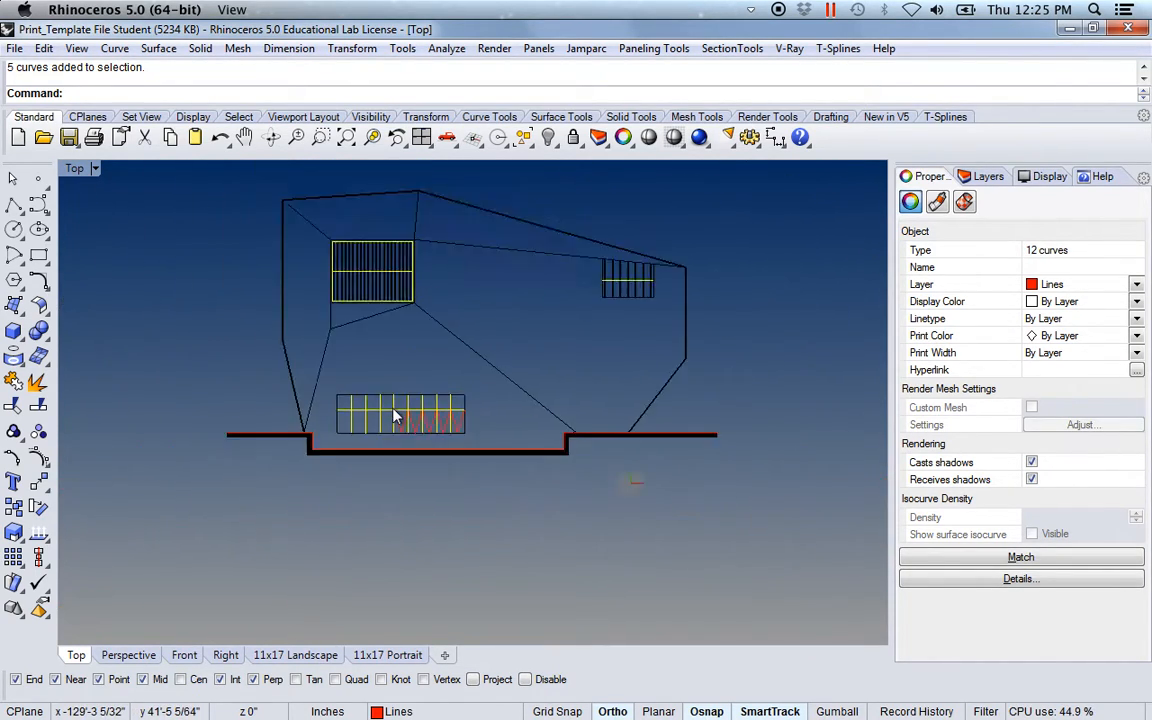
pyautogui.moveTo(289, 393); pyautogui.dragTo(424, 408, button='right')
pyautogui.moveTo(240, 392); pyautogui.dragTo(415, 431, button='right')
pyautogui.scroll(10, 275, 345)
pyautogui.scroll(12, 268, 356)
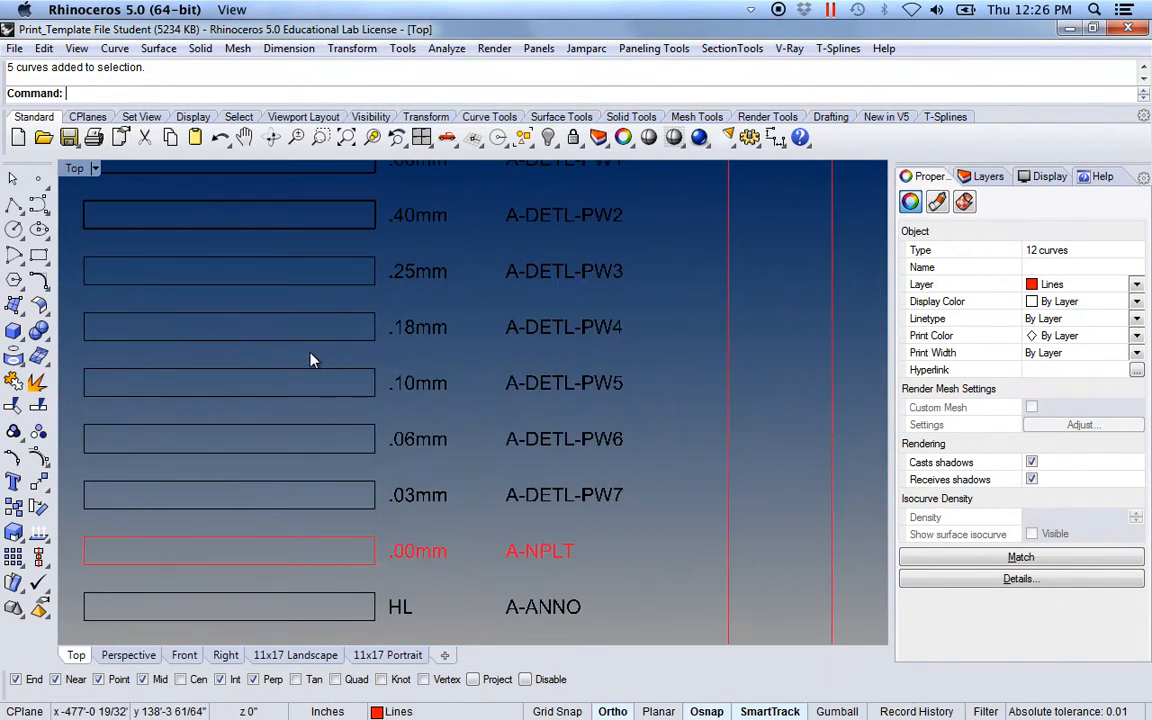
pyautogui.scroll(3, 388, 372)
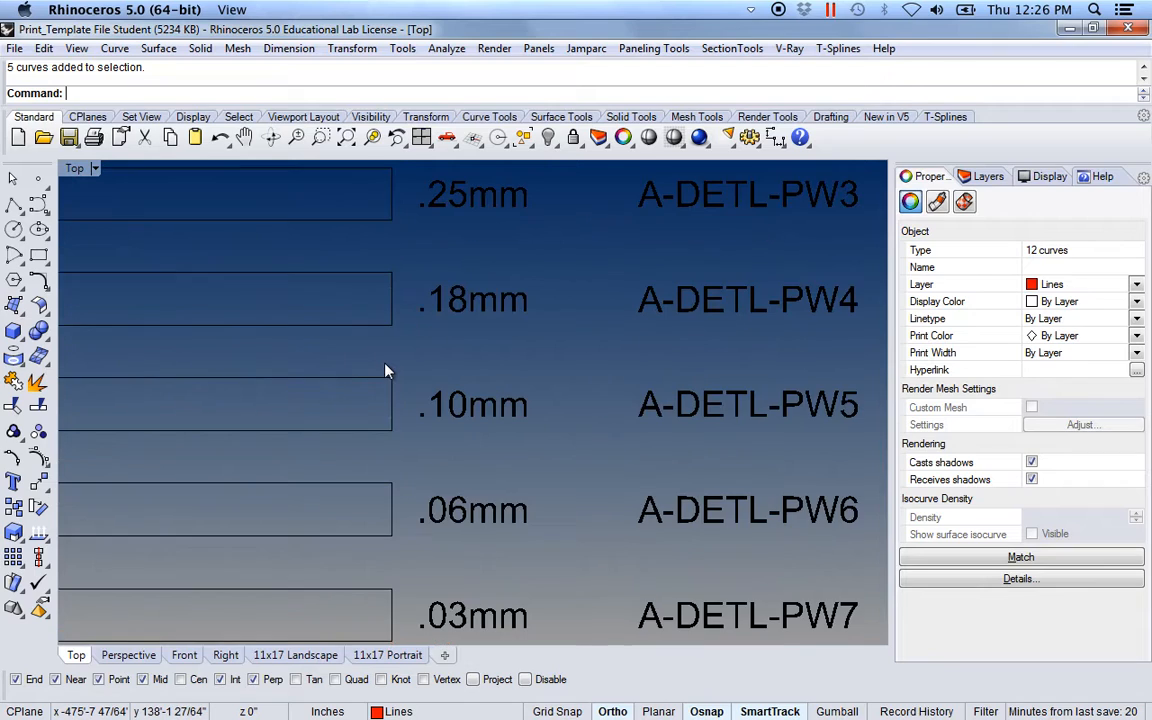
pyautogui.moveTo(411, 365); pyautogui.dragTo(448, 364, button='right')
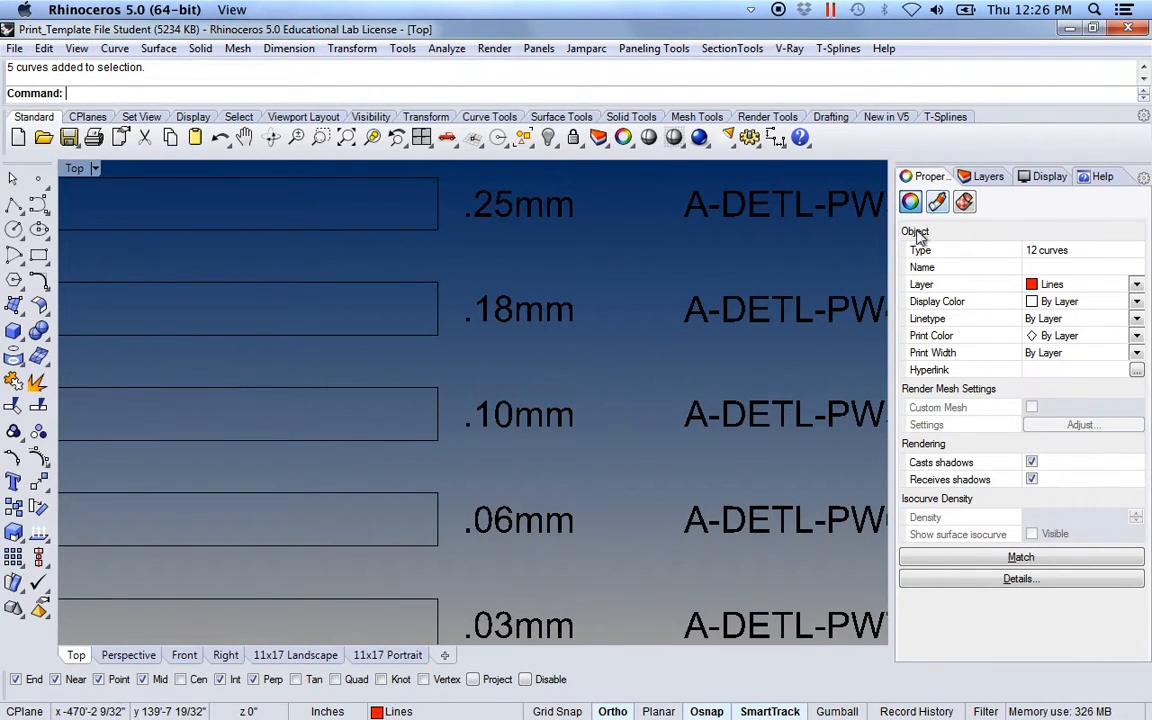
pyautogui.click(1022, 558)
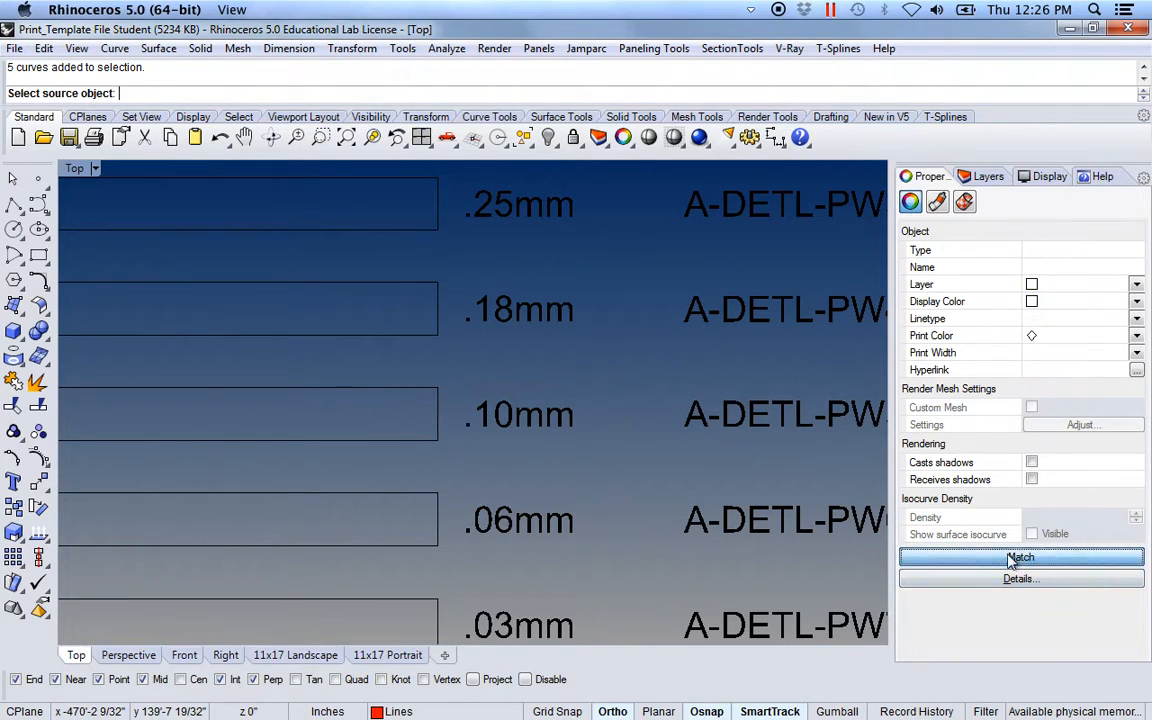
pyautogui.click(422, 339)
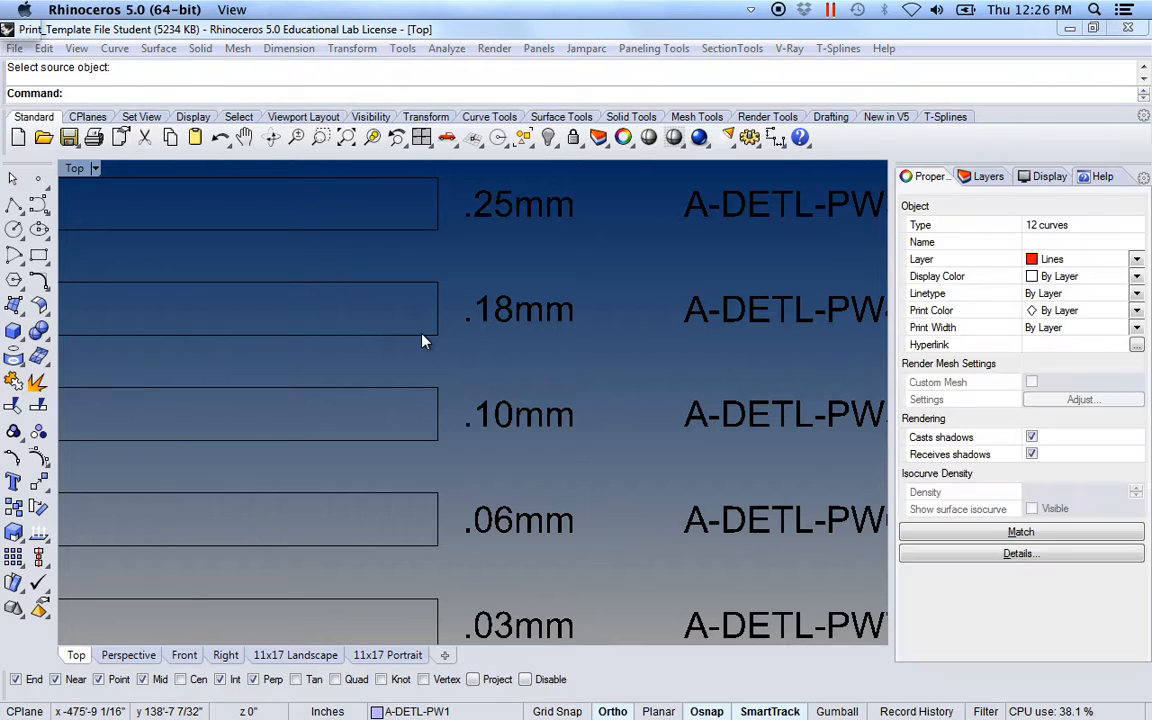
pyautogui.click(635, 442)
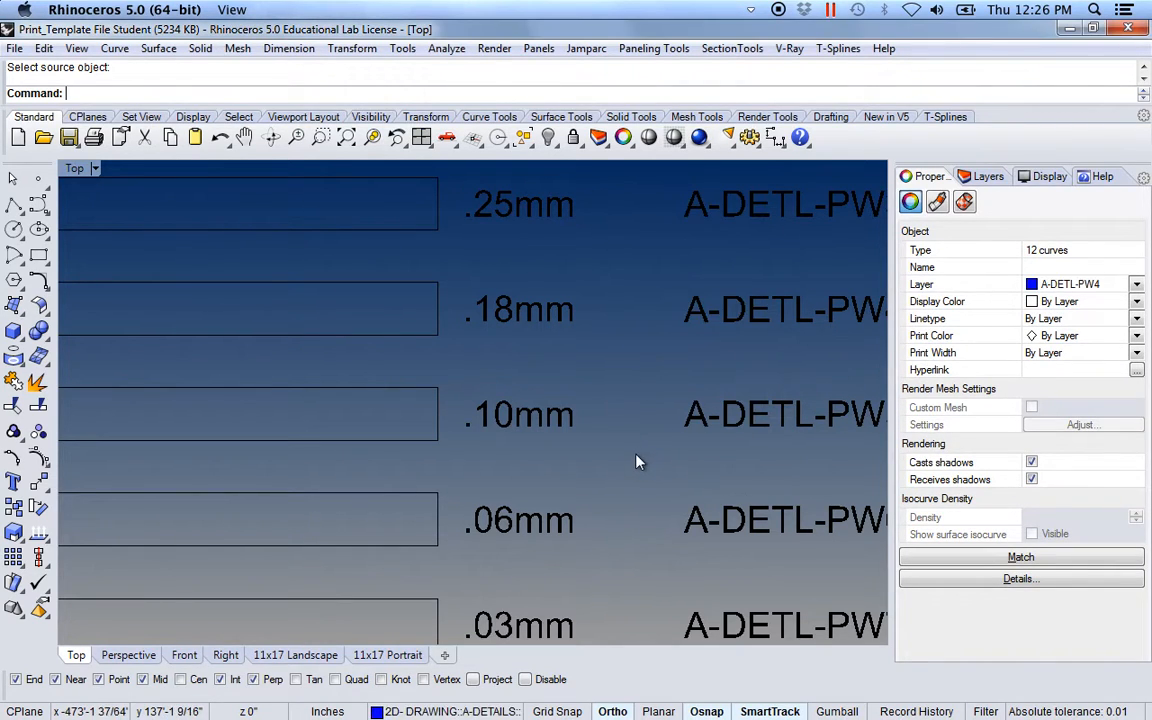
# Step: Clear the selection and examine the line weights at the large window's corner and where the outline meets the ground
pyautogui.scroll(-5, 638, 458)
pyautogui.scroll(-6, 636, 472)
pyautogui.moveTo(703, 472)
pyautogui.mouseDown(button='right')
pyautogui.moveTo(391, 452)
pyautogui.moveTo(541, 461)
pyautogui.moveTo(393, 440)
pyautogui.mouseUp(button='right')
pyautogui.click(541, 478)
pyautogui.scroll(10, 436, 500)
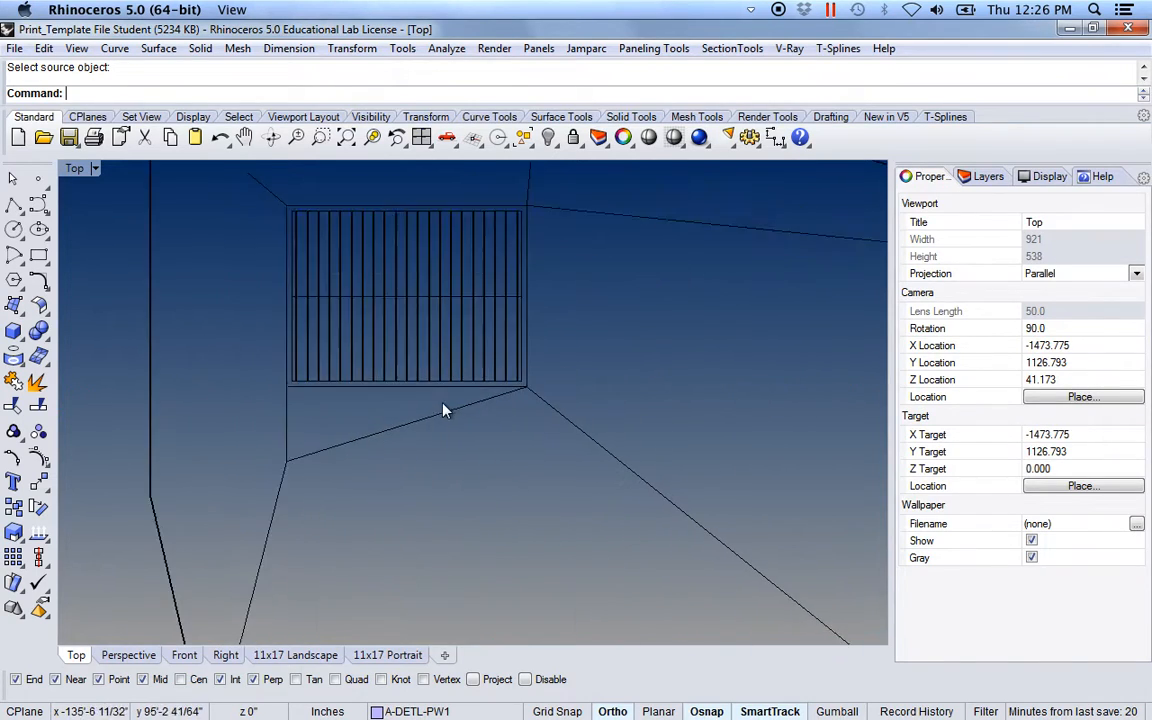
pyautogui.scroll(2, 502, 411)
pyautogui.moveTo(318, 415)
pyautogui.mouseDown(button='right')
pyautogui.moveTo(507, 437)
pyautogui.moveTo(656, 498)
pyautogui.mouseUp(button='right')
pyautogui.moveTo(282, 408); pyautogui.dragTo(502, 462, button='right')
pyautogui.moveTo(262, 442)
pyautogui.mouseDown(button='right')
pyautogui.moveTo(427, 422)
pyautogui.moveTo(487, 370)
pyautogui.mouseUp(button='right')
pyautogui.moveTo(320, 468); pyautogui.dragTo(496, 461, button='right')
pyautogui.moveTo(363, 481); pyautogui.dragTo(456, 486, button='right')
pyautogui.scroll(20, 430, 482)
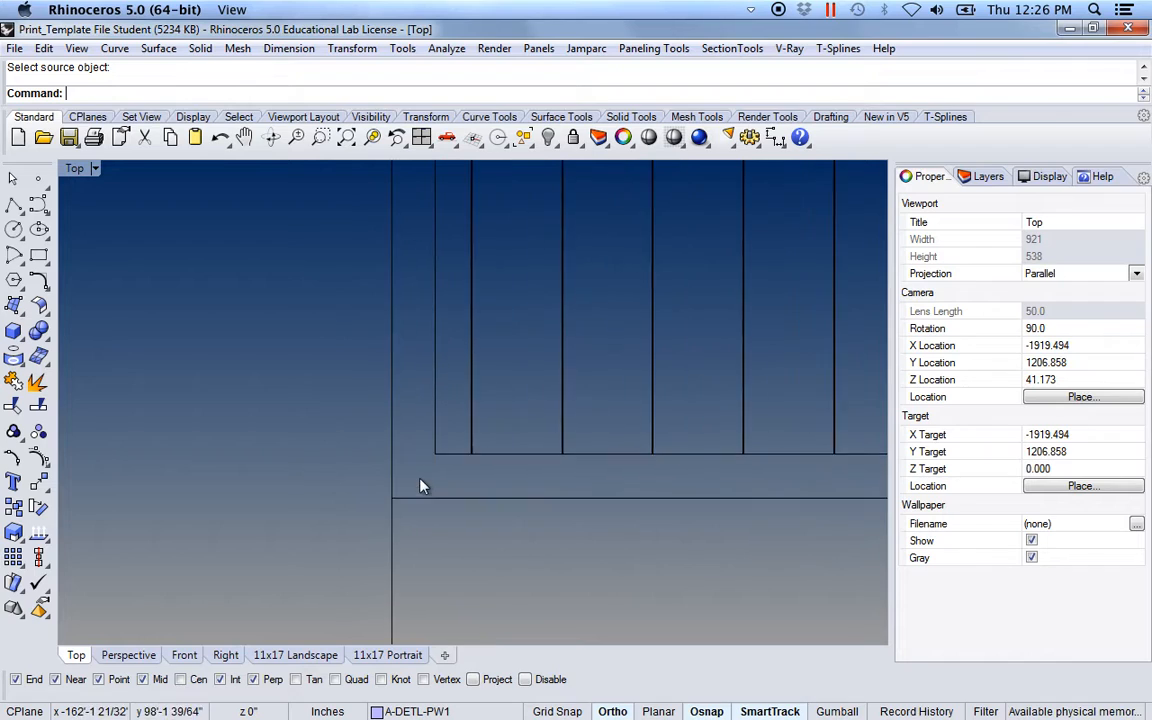
pyautogui.scroll(-15, 470, 450)
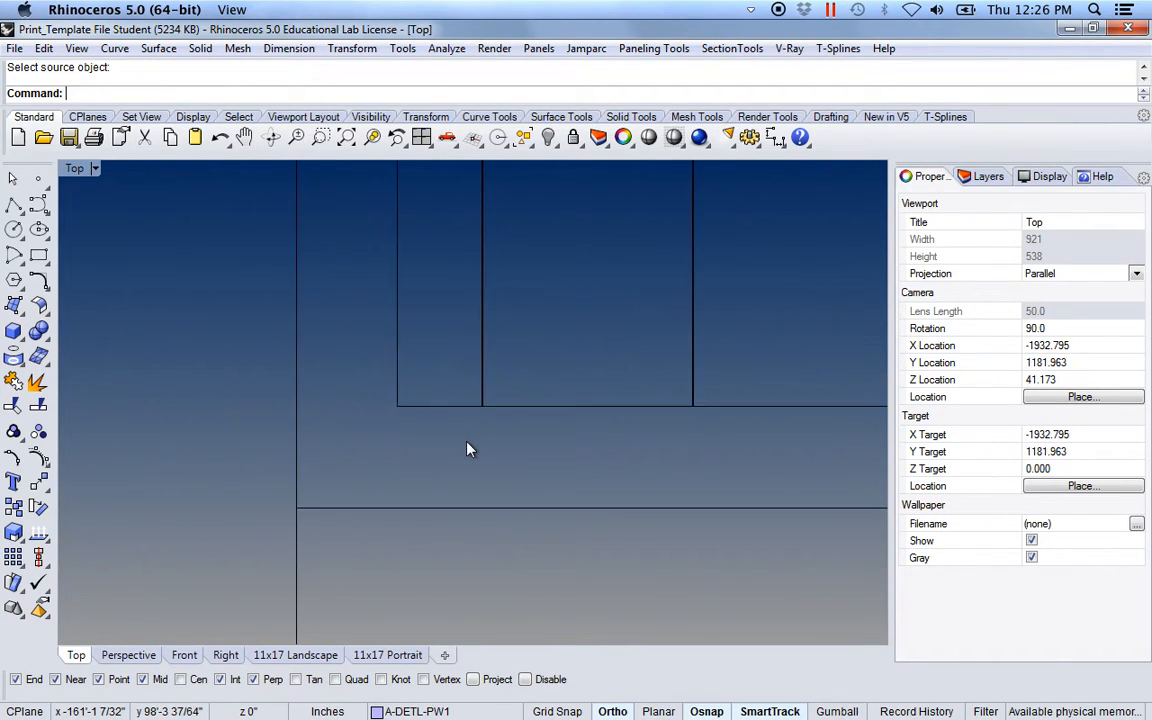
pyautogui.scroll(-8, 470, 453)
pyautogui.moveTo(612, 623); pyautogui.dragTo(442, 452, button='right')
pyautogui.scroll(4, 257, 465)
pyautogui.scroll(10, 257, 465)
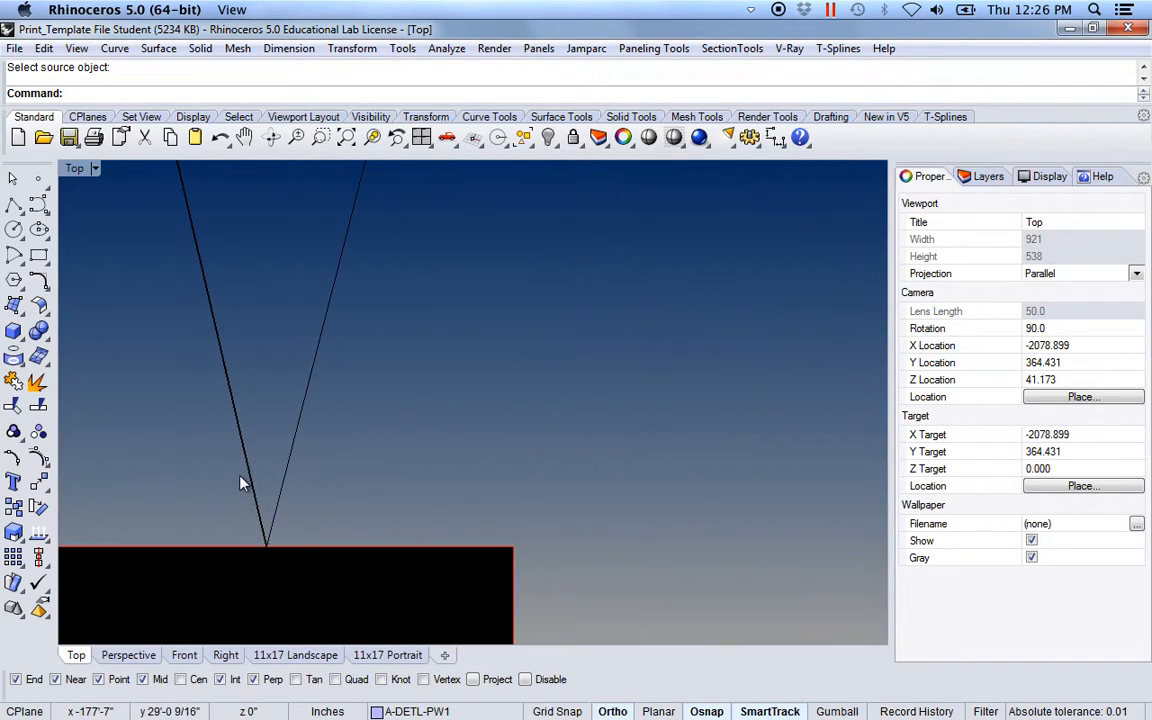
pyautogui.scroll(-10, 587, 488)
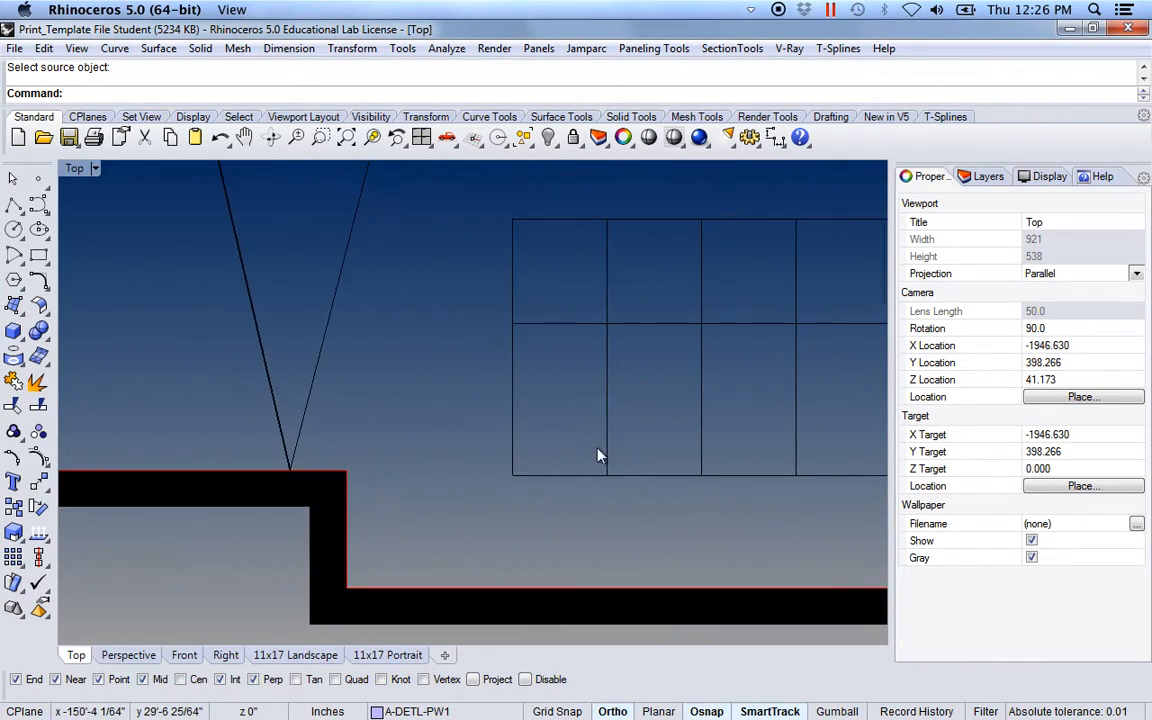
pyautogui.moveTo(600, 470); pyautogui.dragTo(411, 468, button='right')
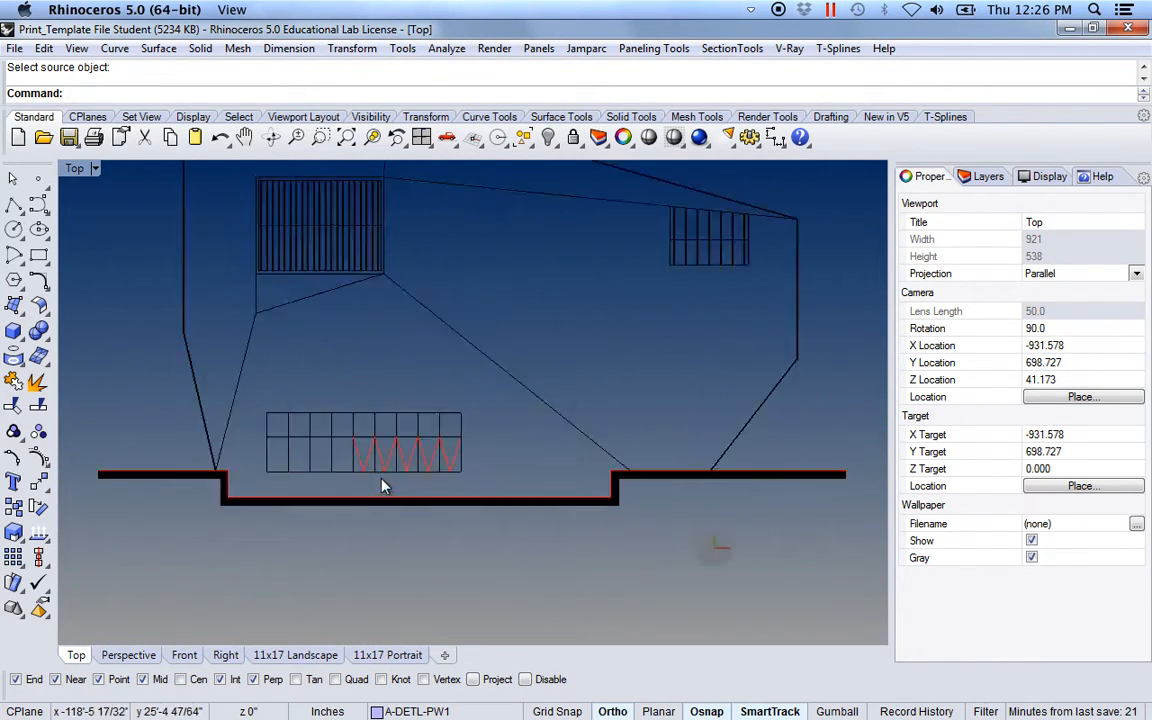
# Step: Select the five V-shaped opening lines in the ground-level window, undoing the accidental move
pyautogui.scroll(8, 352, 458)
pyautogui.click(339, 434)
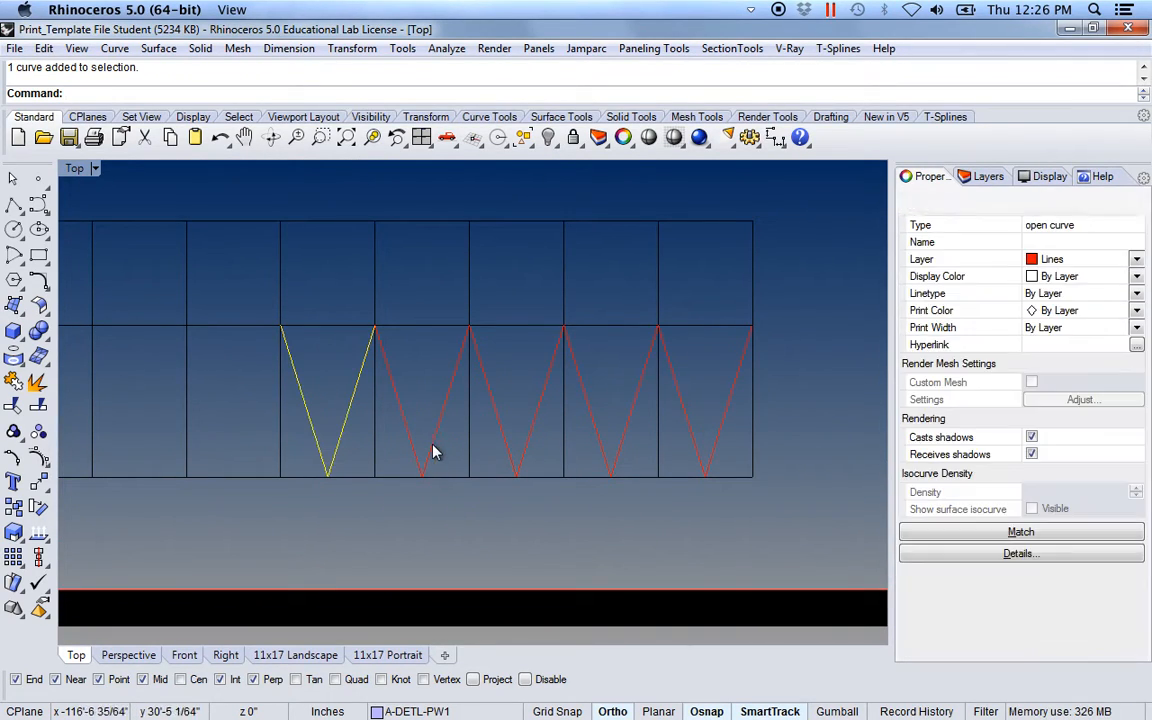
pyautogui.keyDown('shift'); pyautogui.moveTo(434, 438); pyautogui.dragTo(416, 417); pyautogui.keyUp('shift')
pyautogui.hotkey('ctrl', 'z')
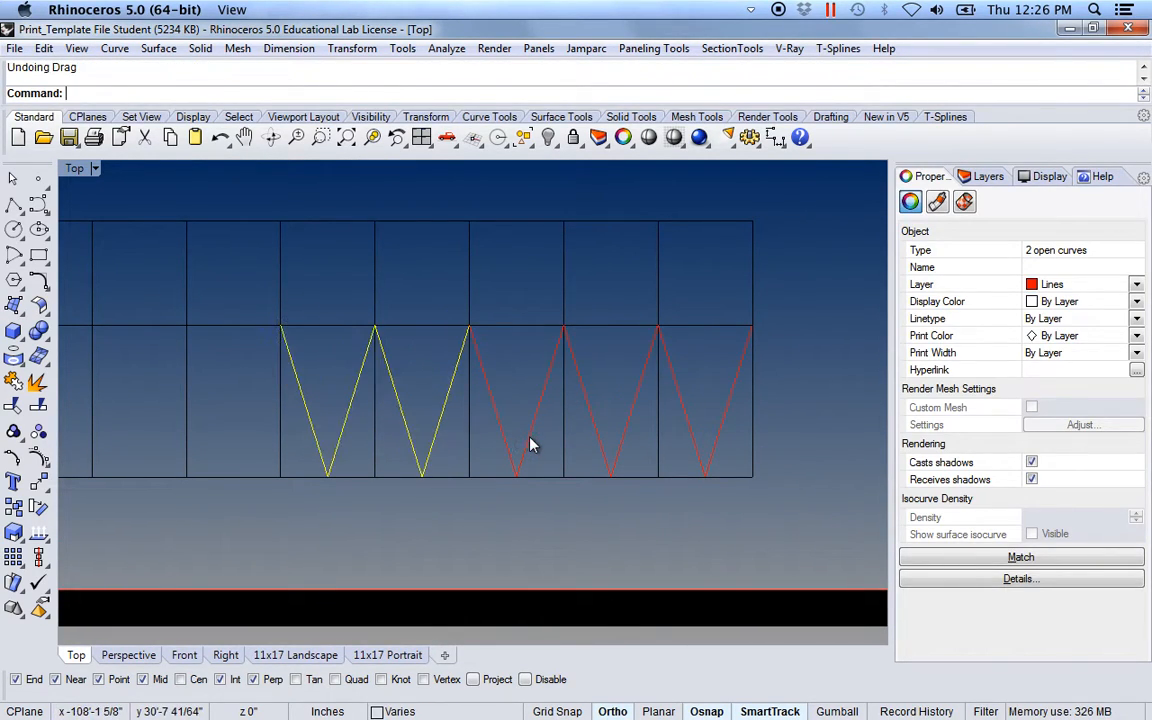
pyautogui.keyDown('shift'); pyautogui.click(529, 442); pyautogui.keyUp('shift')
pyautogui.keyDown('shift'); pyautogui.click(596, 438); pyautogui.keyUp('shift')
pyautogui.keyDown('shift'); pyautogui.click(696, 437); pyautogui.keyUp('shift')
# Step: Match all properties of the five selected V-shaped opening lines to the .08 A-DETL-PAT2 sample rectangle and clear the selection
pyautogui.scroll(-20, 642, 479)
pyautogui.scroll(15, 510, 442)
pyautogui.scroll(20, 510, 445)
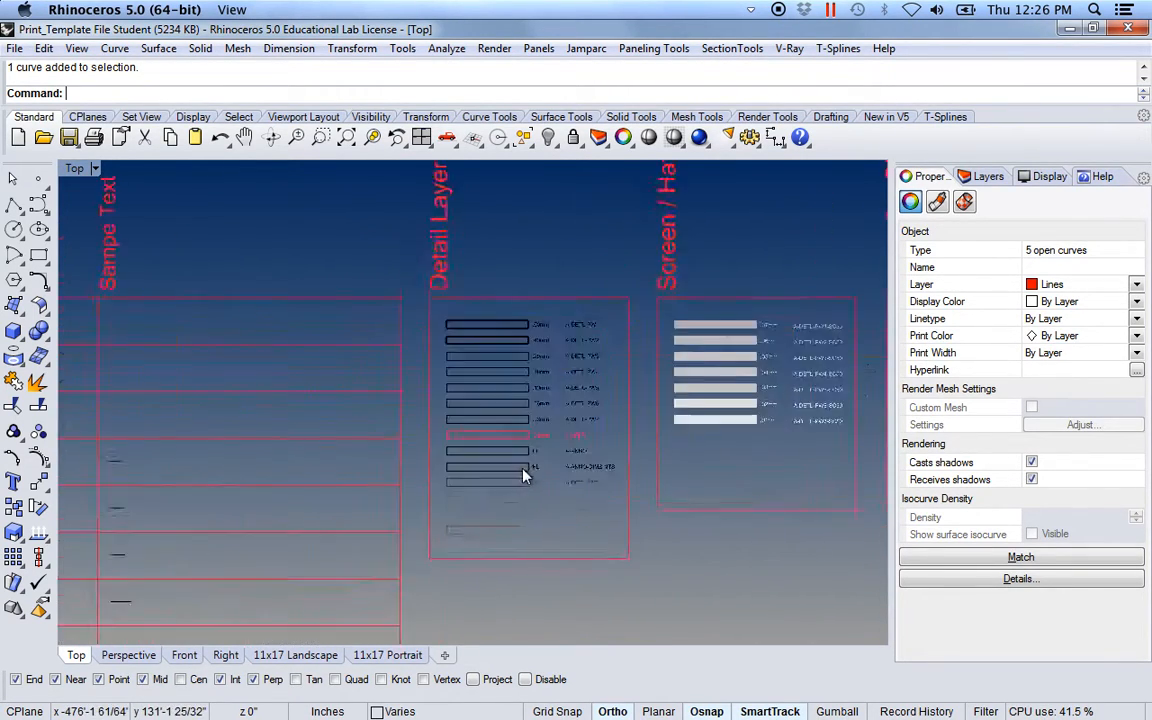
pyautogui.moveTo(565, 506); pyautogui.dragTo(457, 418, button='right')
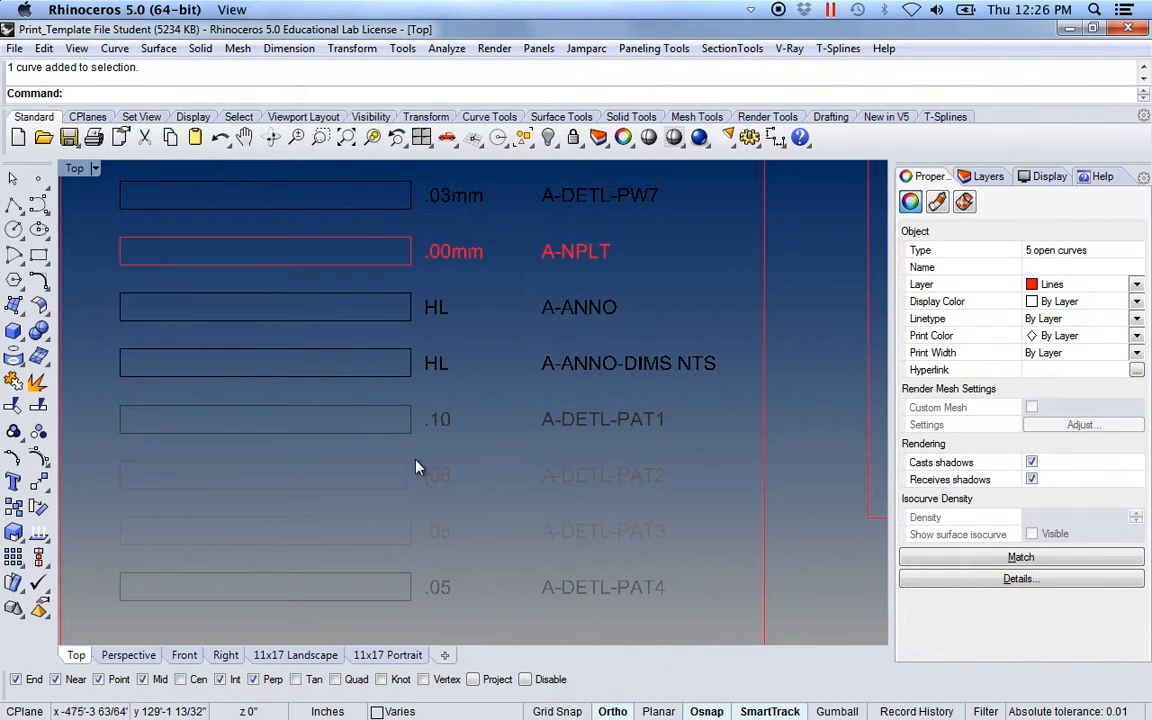
pyautogui.scroll(10, 420, 461)
pyautogui.scroll(-5, 420, 450)
pyautogui.moveTo(525, 458); pyautogui.dragTo(330, 463, button='right')
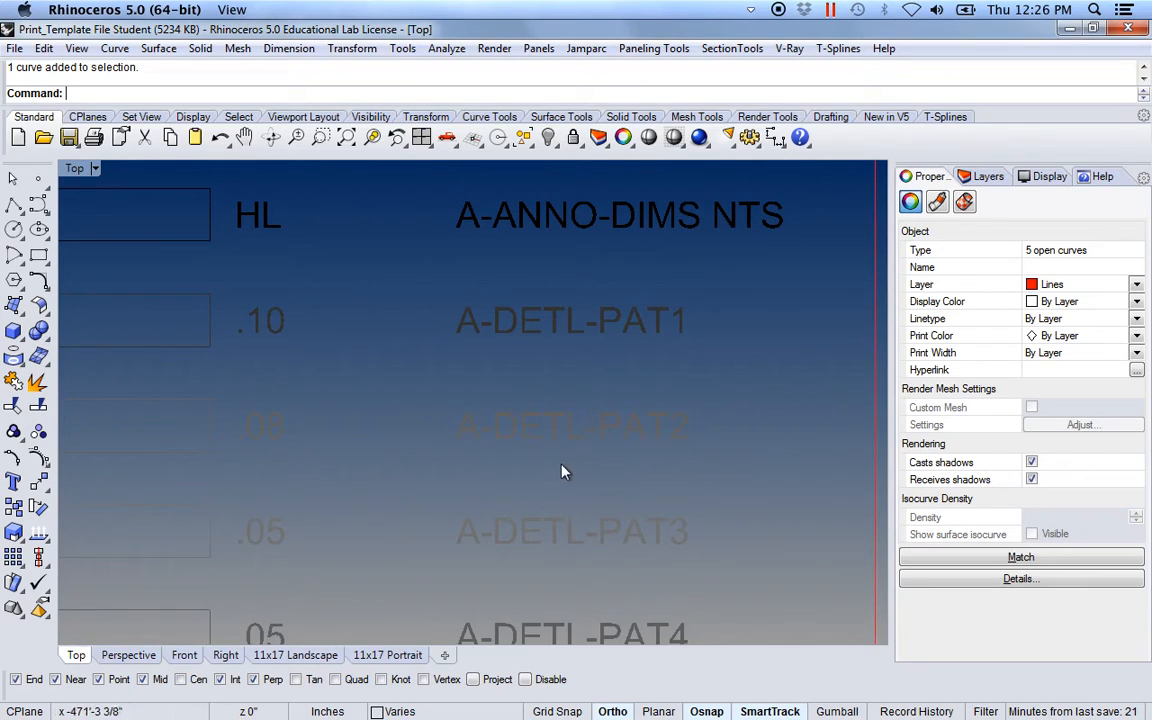
pyautogui.moveTo(562, 475); pyautogui.dragTo(576, 324, button='right')
pyautogui.moveTo(380, 359); pyautogui.dragTo(487, 360, button='right')
pyautogui.scroll(18, 334, 302)
pyautogui.scroll(10, 360, 320)
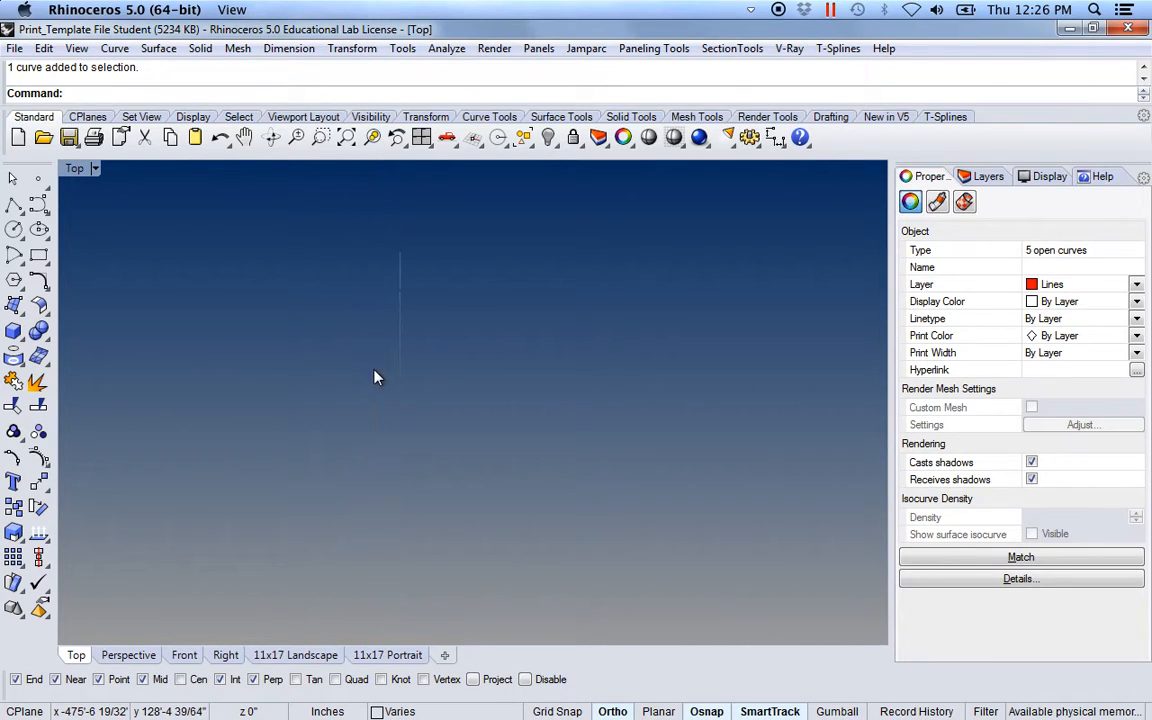
pyautogui.scroll(-14, 390, 397)
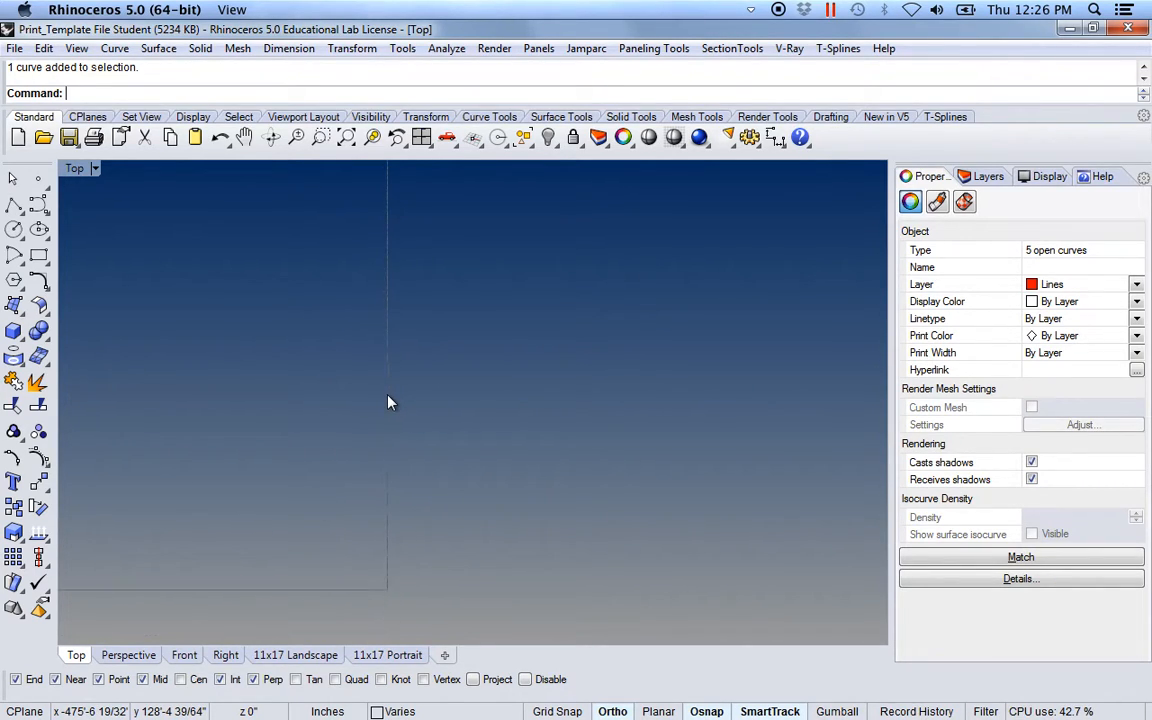
pyautogui.scroll(-12, 390, 402)
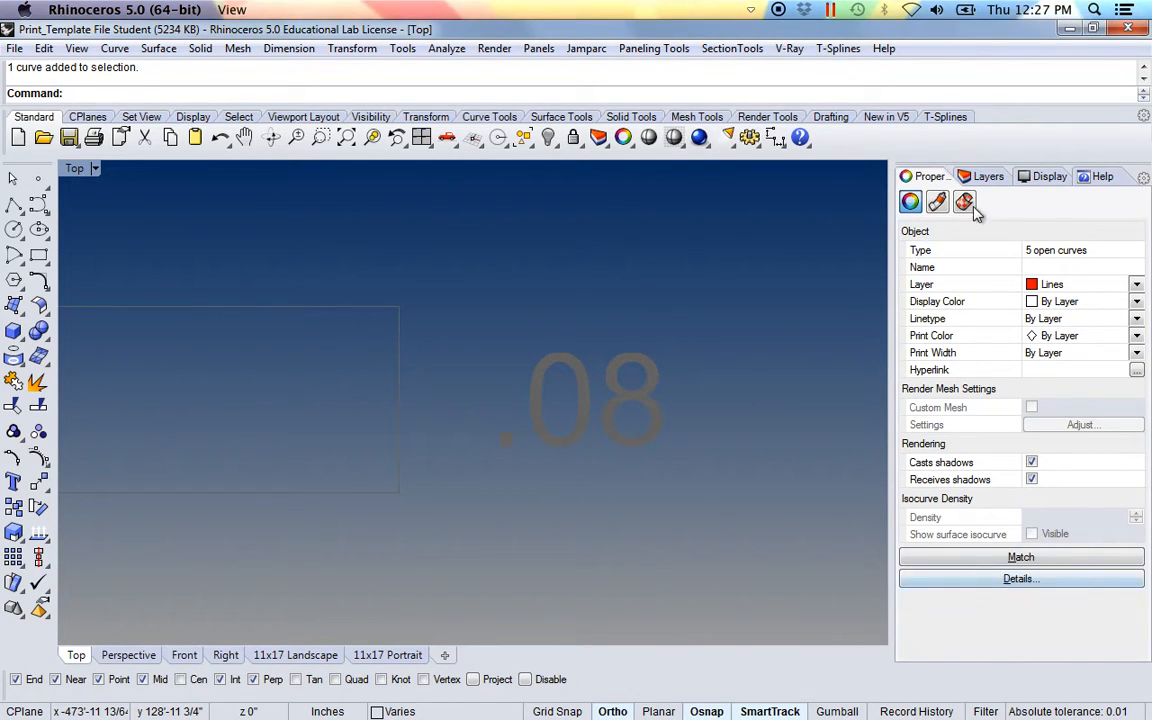
pyautogui.click(1021, 558)
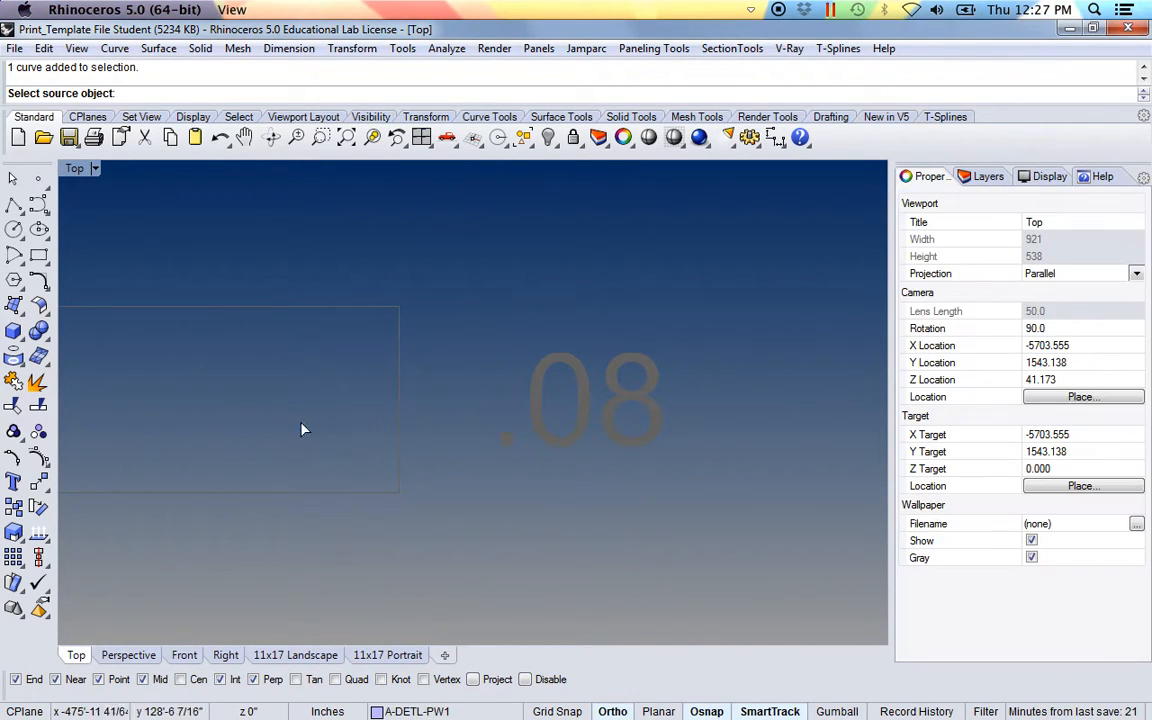
pyautogui.click(398, 431)
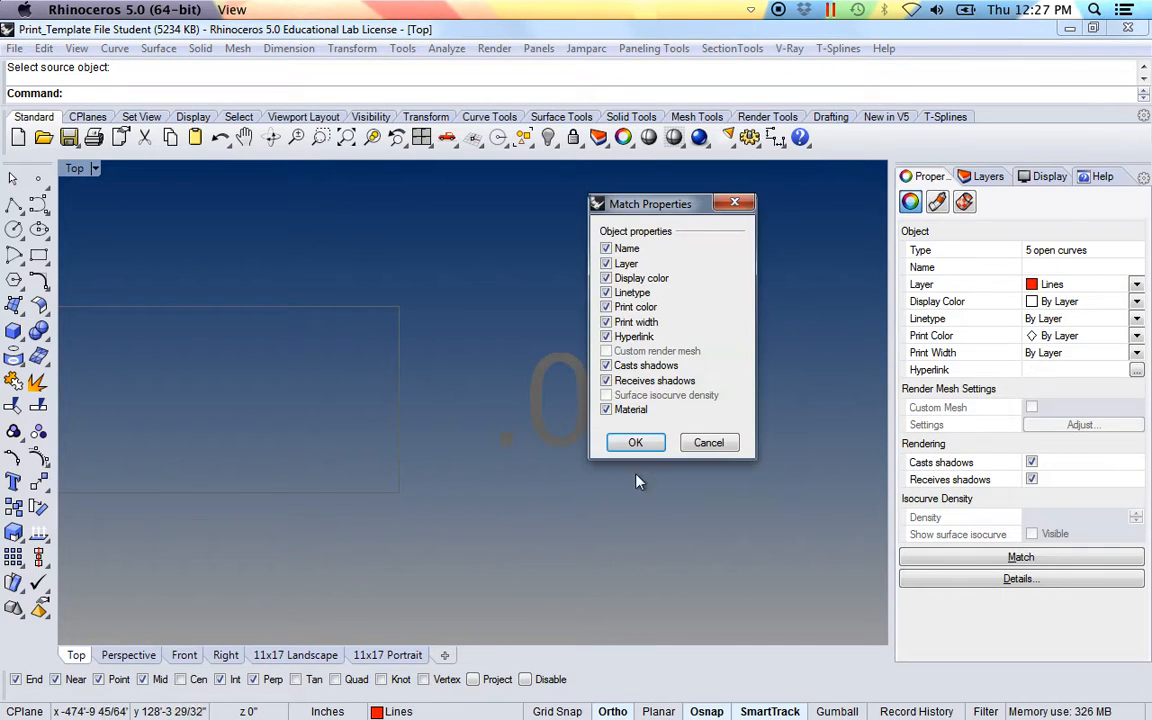
pyautogui.click(637, 443)
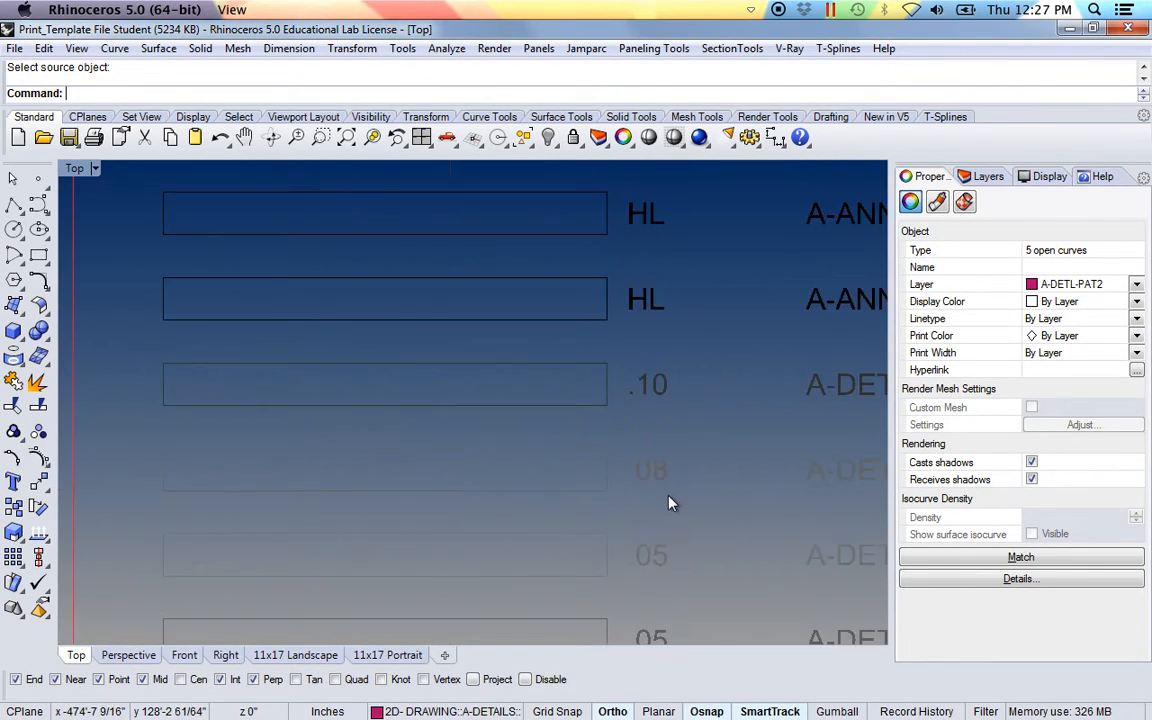
pyautogui.scroll(-8, 670, 511)
pyautogui.moveTo(702, 512)
pyautogui.mouseDown(button='right')
pyautogui.moveTo(503, 463)
pyautogui.moveTo(404, 404)
pyautogui.mouseUp(button='right')
pyautogui.scroll(-6, 578, 480)
pyautogui.scroll(2, 404, 404)
pyautogui.press('Escape')
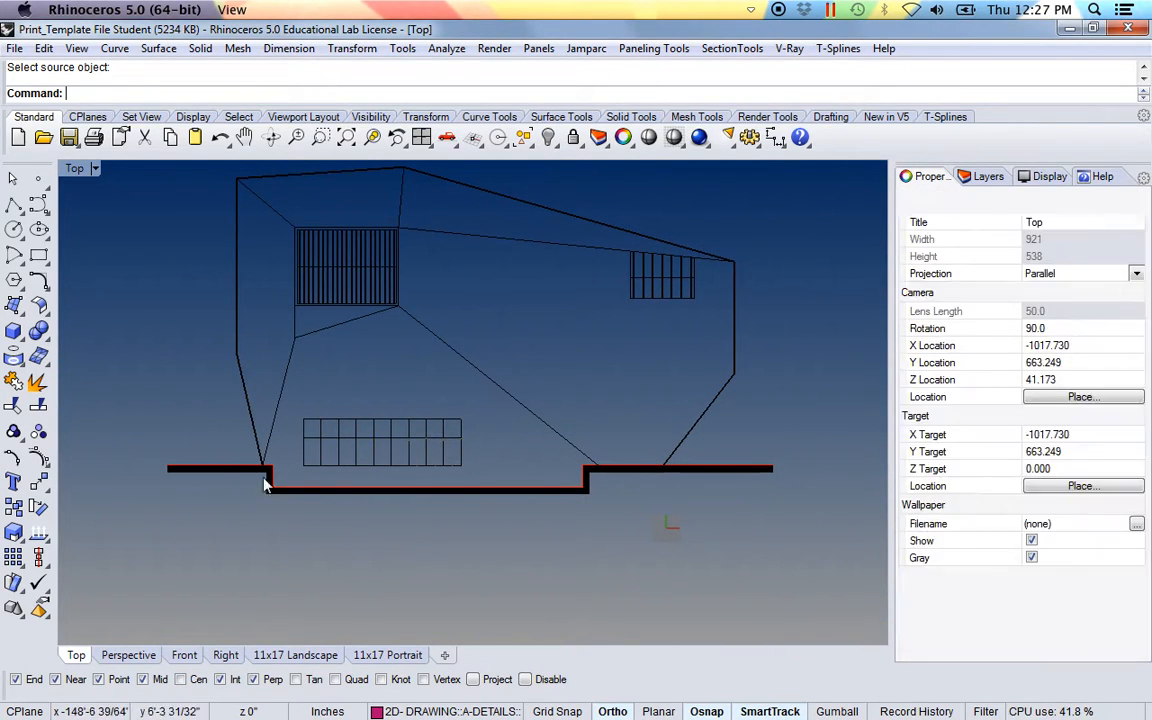
# Step: Match all properties of the red line along the ground's upper edge to the .60mm sample rectangle and clear the selection
pyautogui.scroll(3, 237, 473)
pyautogui.scroll(8, 237, 473)
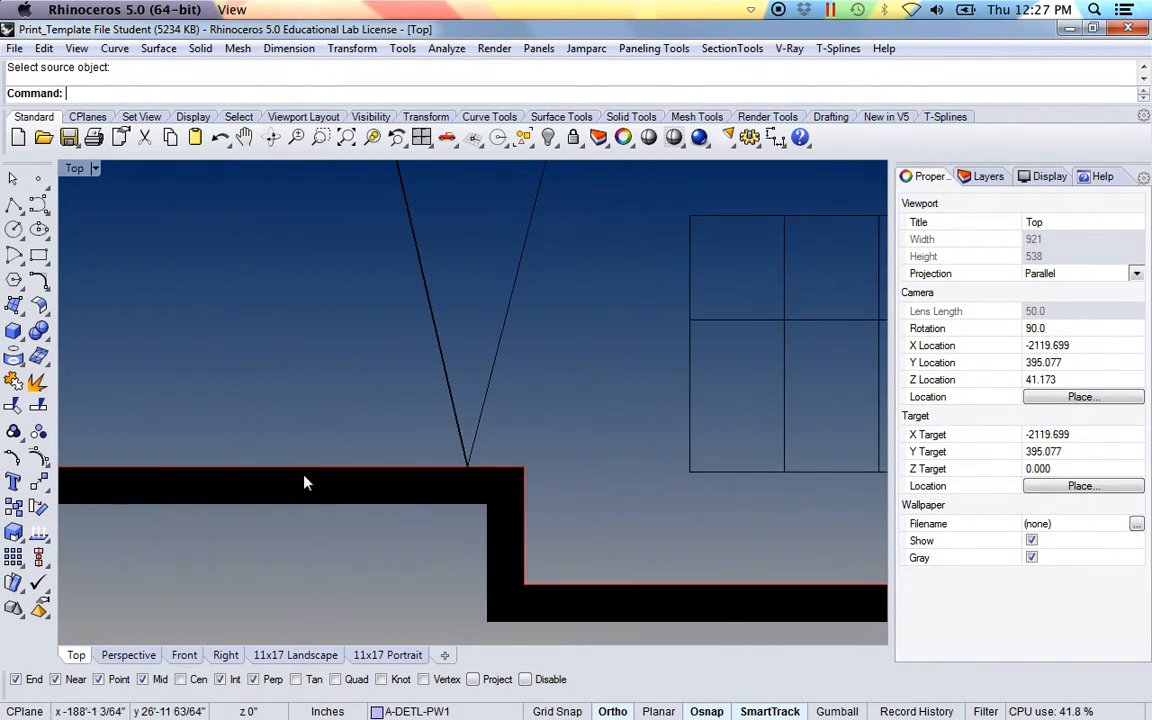
pyautogui.moveTo(255, 487); pyautogui.dragTo(376, 484, button='right')
pyautogui.scroll(-6, 376, 485)
pyautogui.scroll(14, 349, 493)
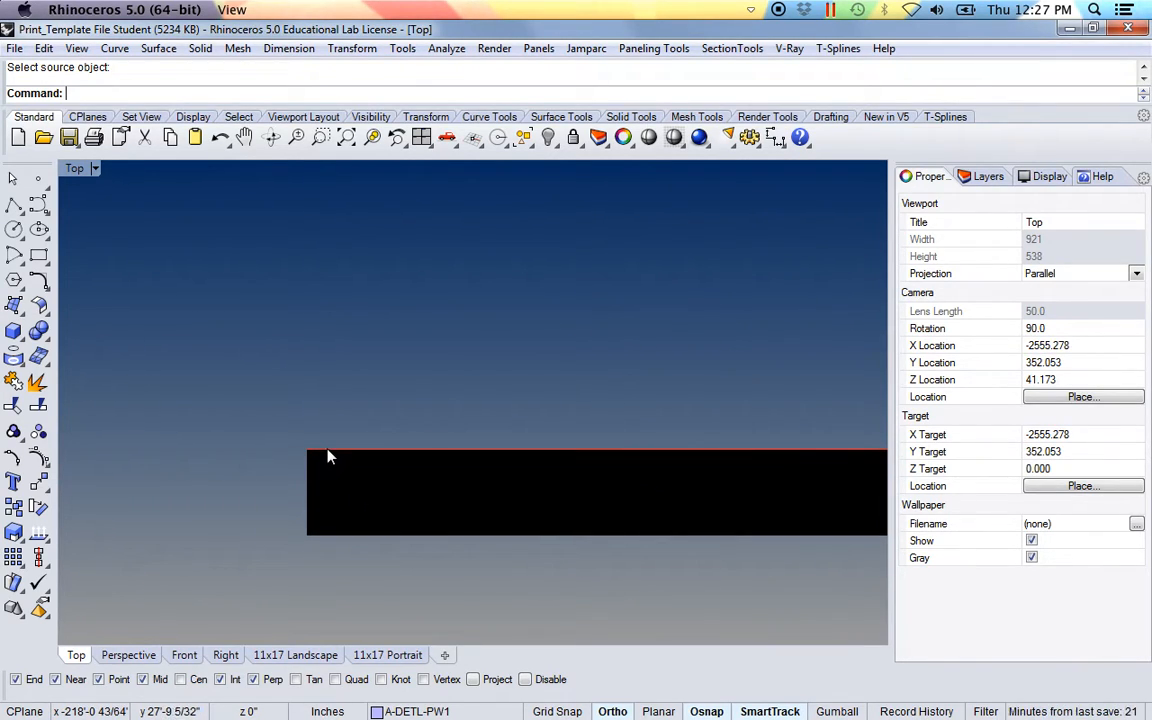
pyautogui.click(330, 457)
pyautogui.click(346, 444)
pyautogui.scroll(-18, 418, 505)
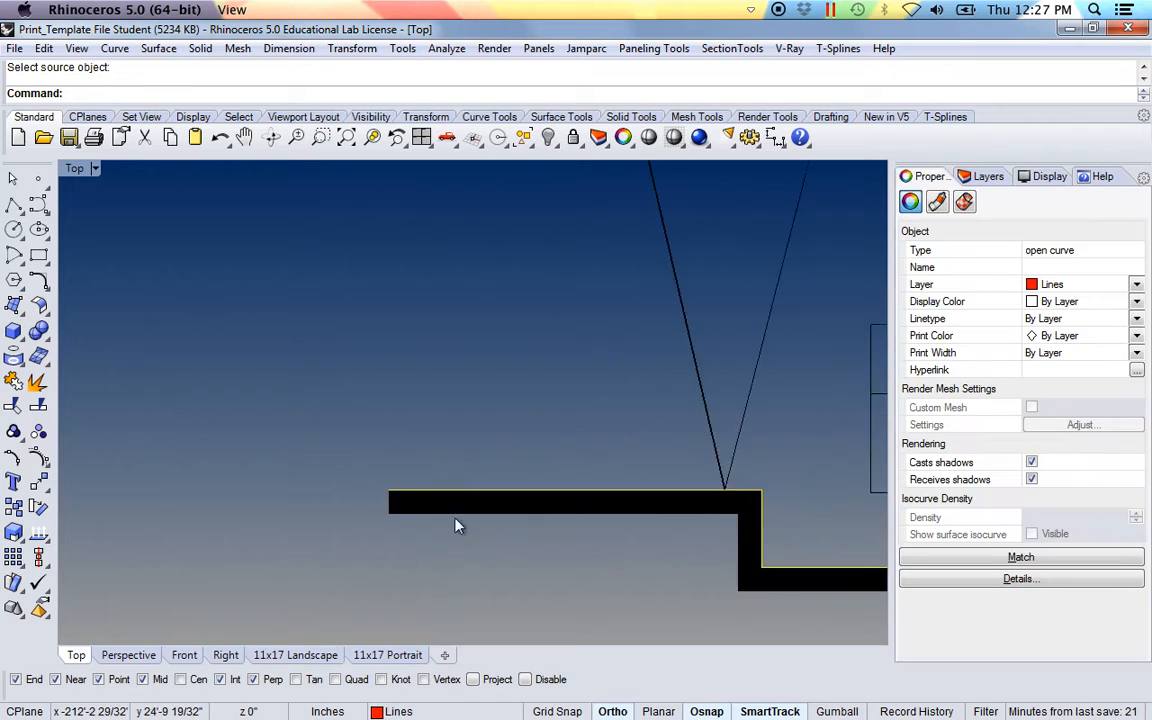
pyautogui.moveTo(674, 545); pyautogui.dragTo(388, 491, button='right')
pyautogui.scroll(-4, 410, 491)
pyautogui.moveTo(481, 496); pyautogui.dragTo(241, 499, button='right')
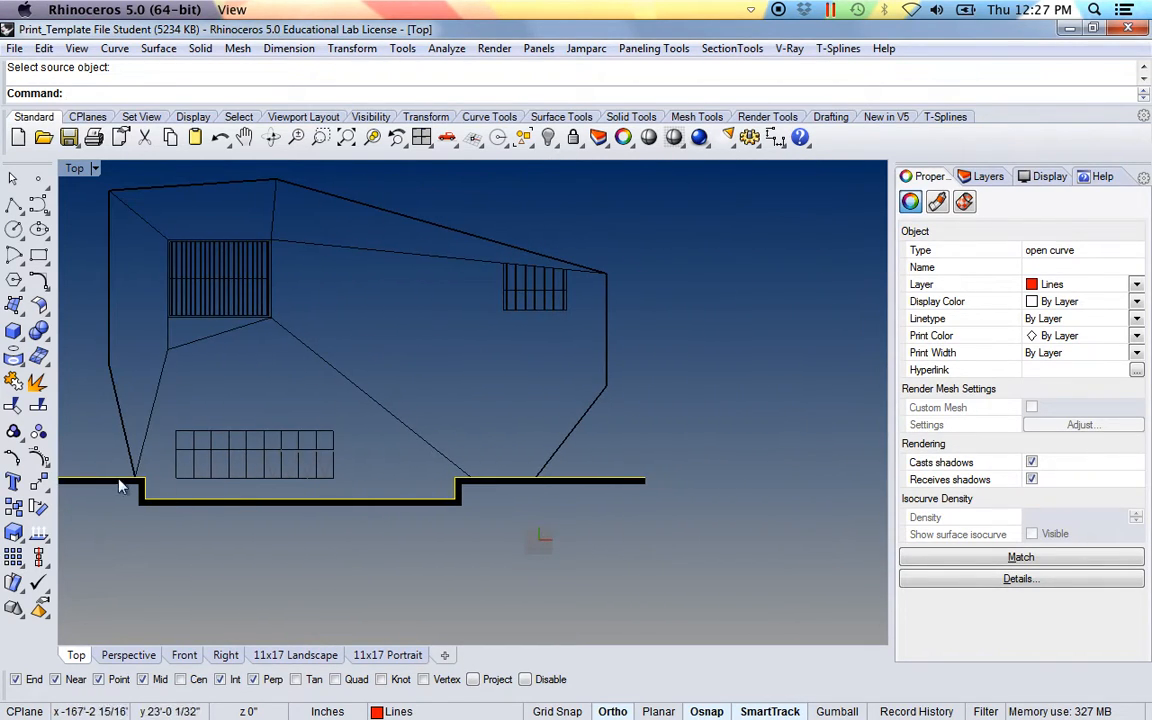
pyautogui.scroll(-10, 498, 512)
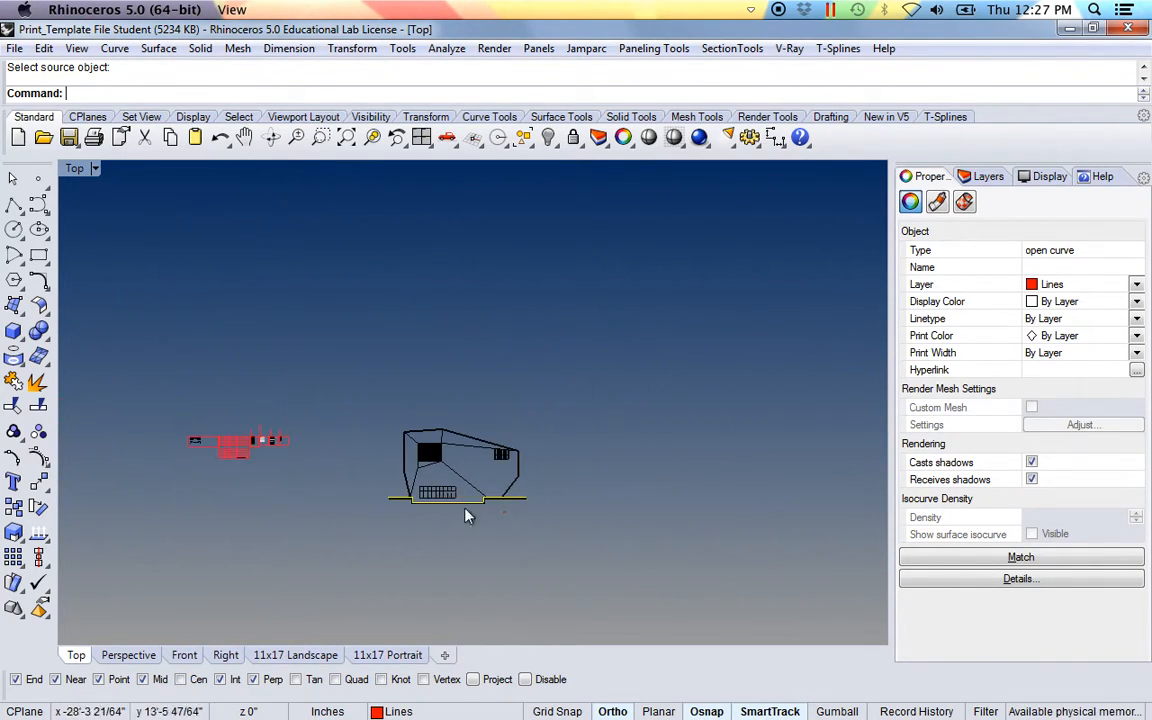
pyautogui.scroll(12, 313, 452)
pyautogui.scroll(12, 310, 450)
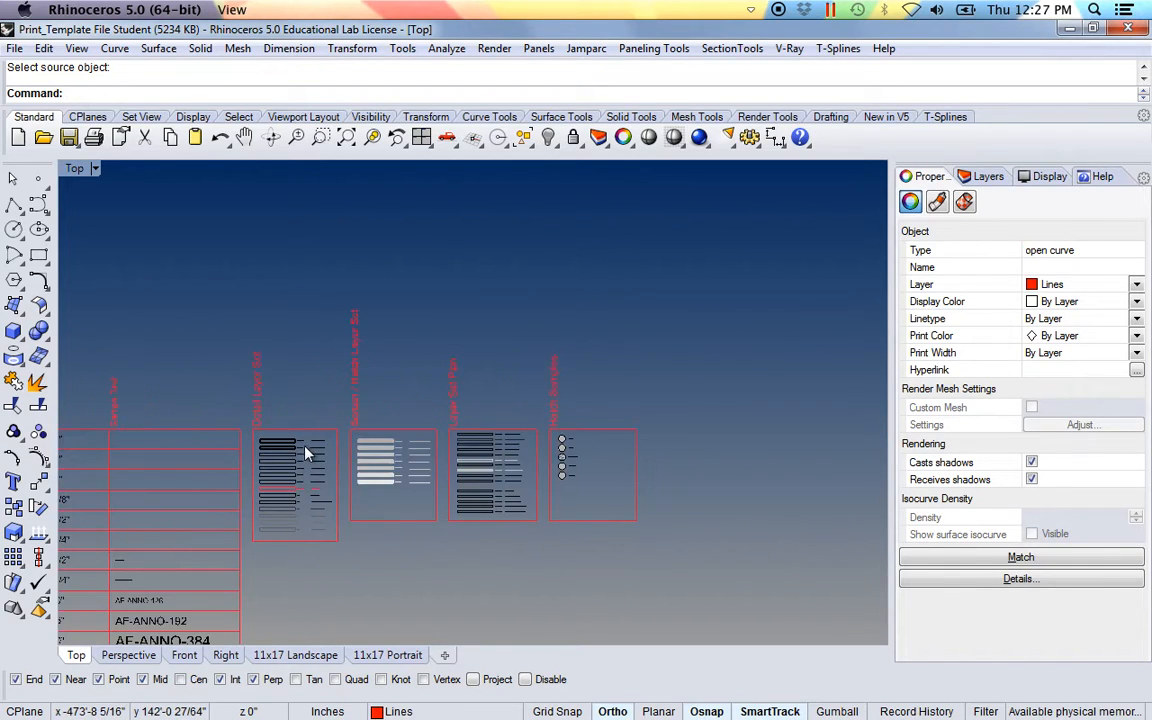
pyautogui.scroll(4, 287, 440)
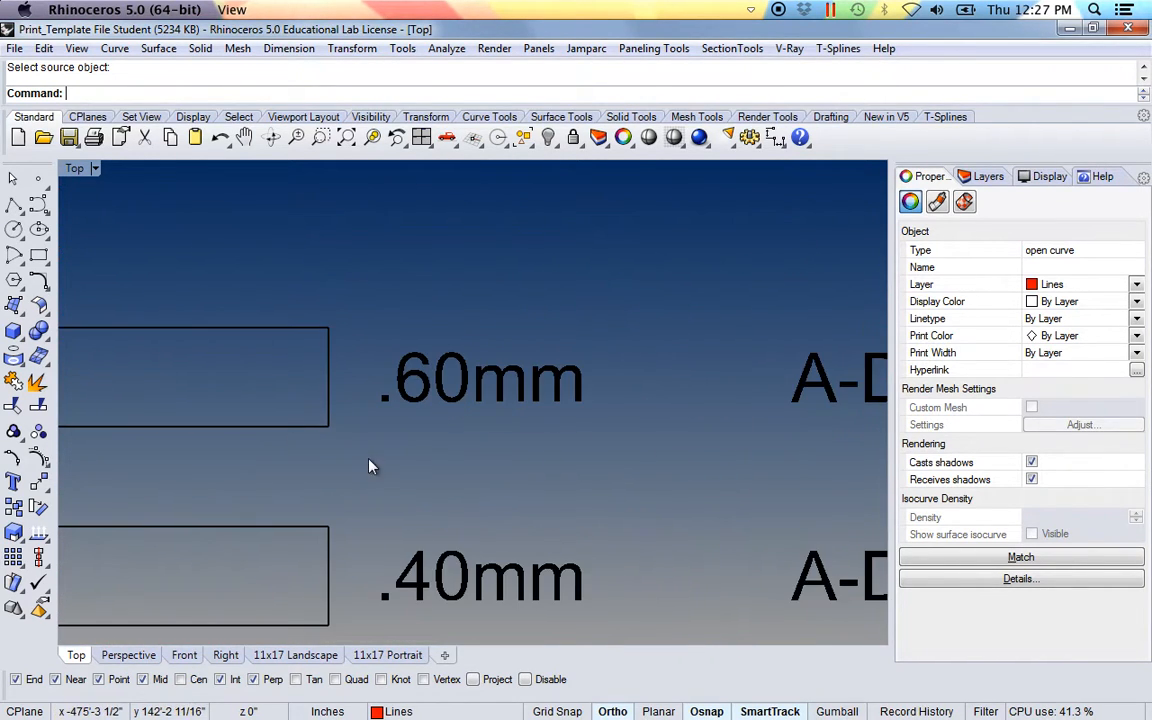
pyautogui.click(1038, 558)
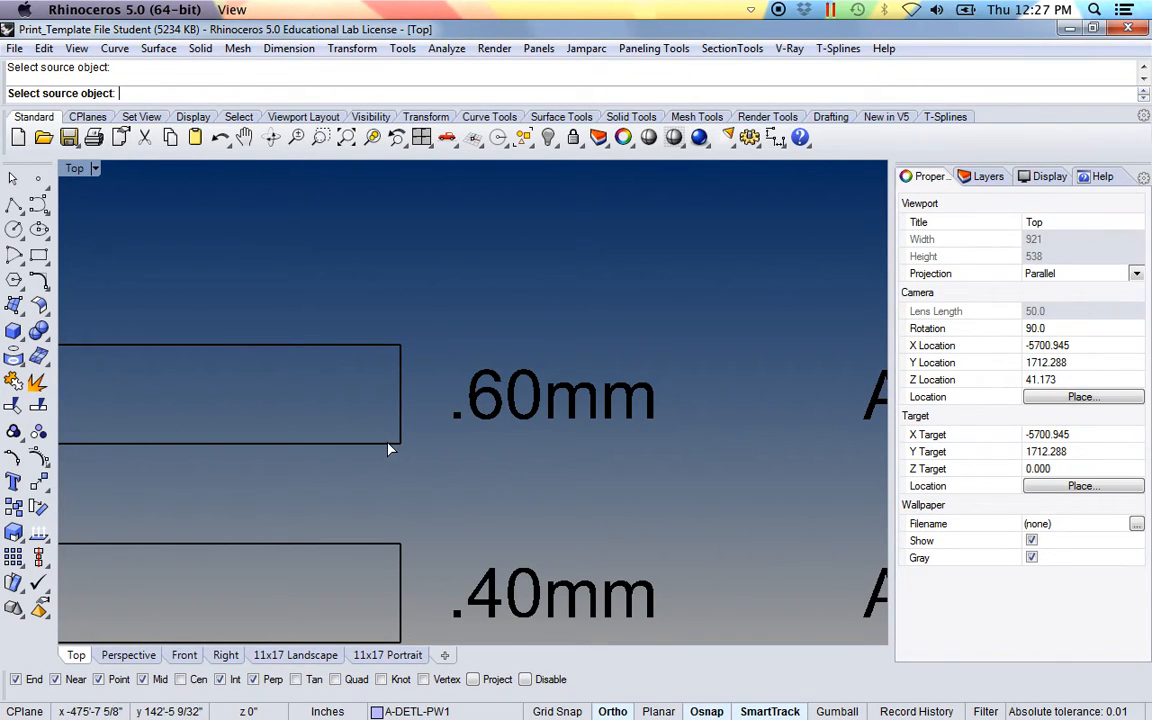
pyautogui.click(393, 446)
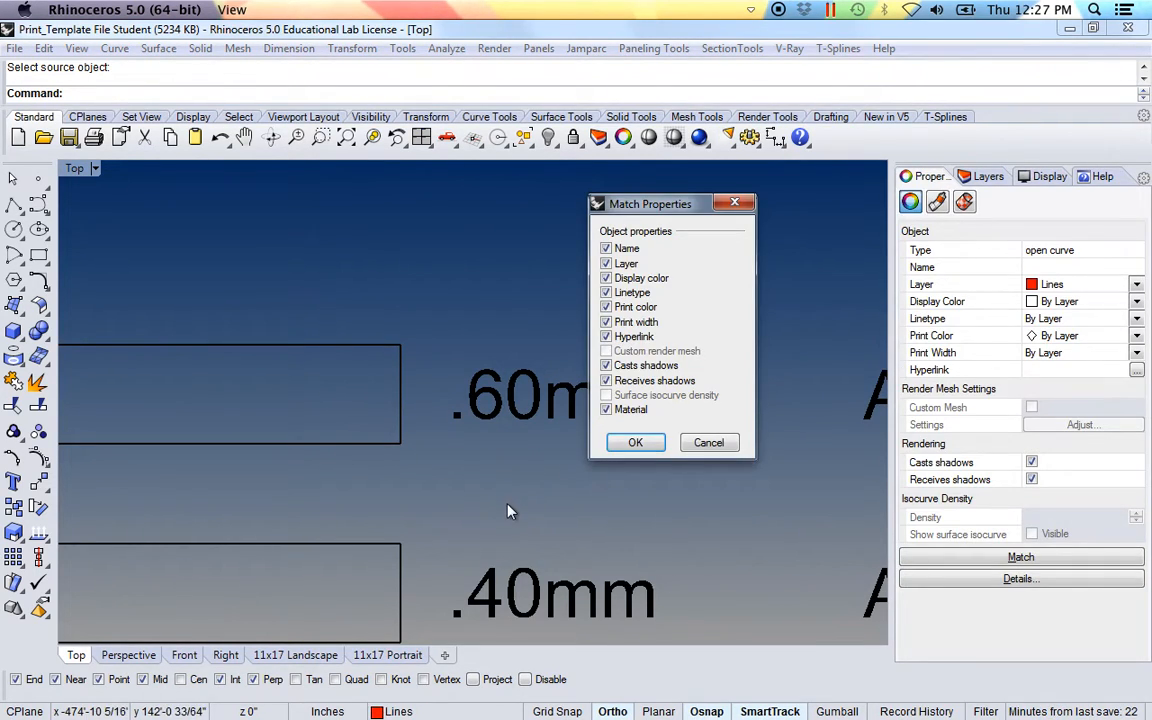
pyautogui.click(635, 443)
pyautogui.scroll(-5, 658, 512)
pyautogui.scroll(-10, 655, 514)
pyautogui.moveTo(702, 508); pyautogui.dragTo(363, 432, button='right')
pyautogui.scroll(-6, 363, 432)
pyautogui.moveTo(664, 506); pyautogui.dragTo(435, 447, button='right')
pyautogui.press('Escape')
# Step: Match the solid ground hatch's pattern settings to the .02mm A-DETL-PW6-SC50 sample hatch and clear the selection
pyautogui.scroll(8, 480, 540)
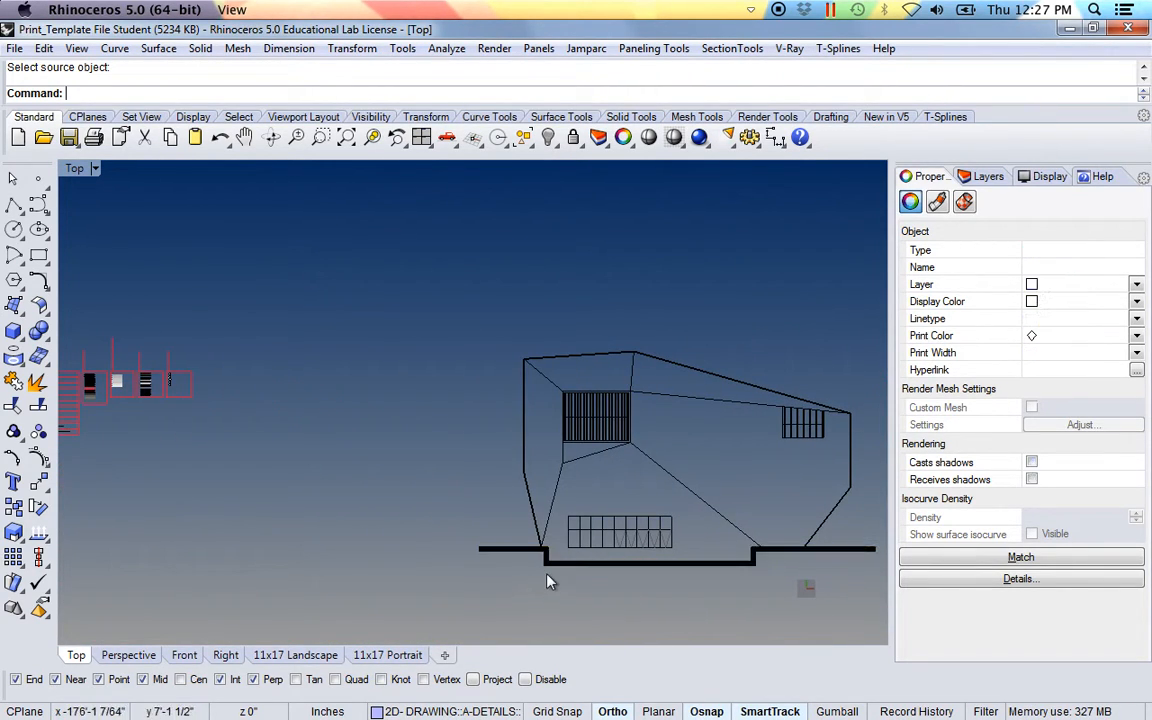
pyautogui.scroll(3, 365, 525)
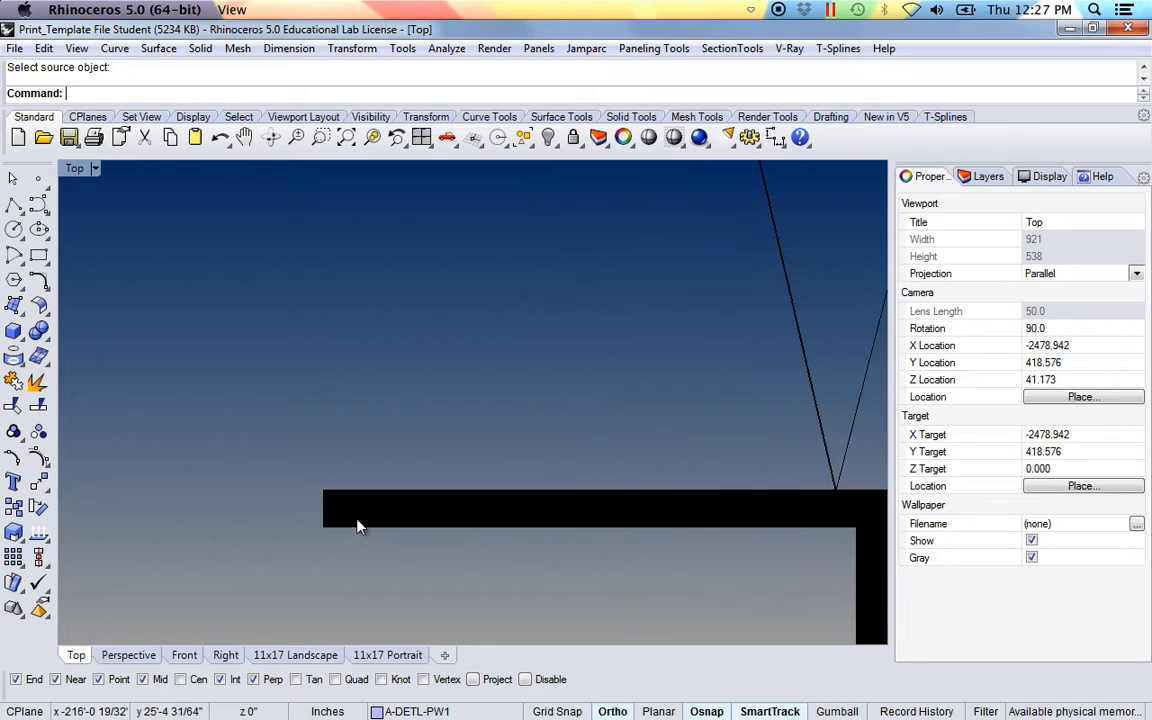
pyautogui.click(358, 525)
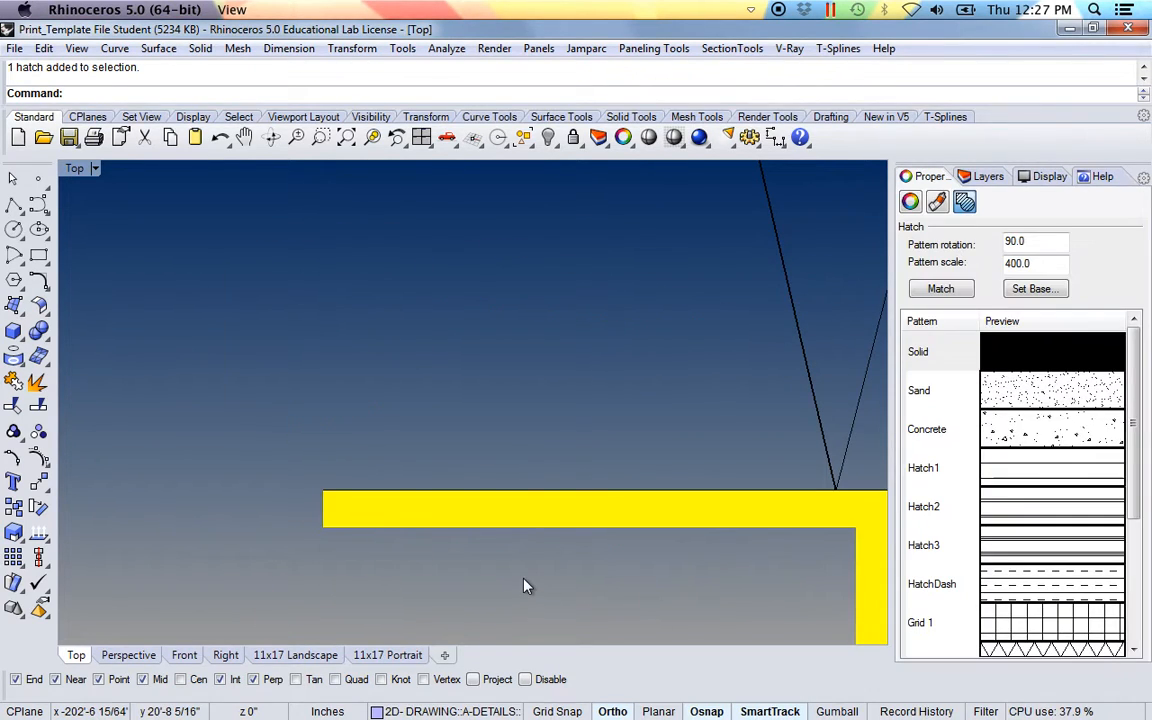
pyautogui.scroll(-4, 527, 586)
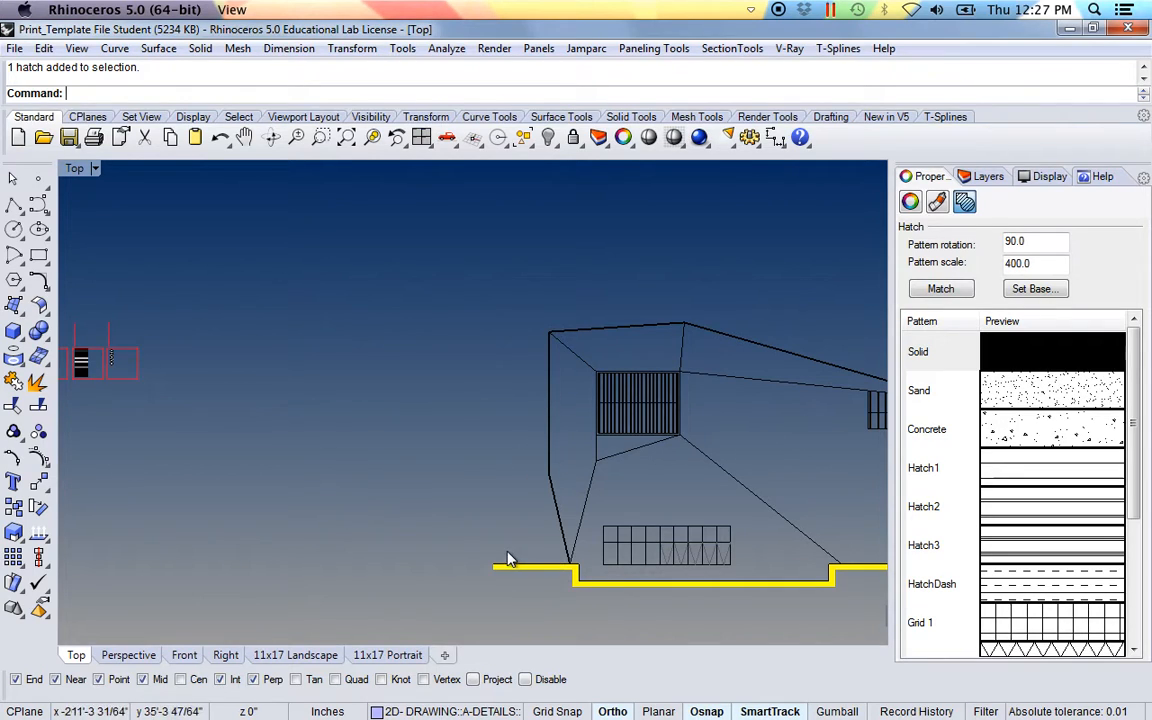
pyautogui.moveTo(99, 447)
pyautogui.mouseDown(button='right')
pyautogui.moveTo(252, 464)
pyautogui.moveTo(392, 505)
pyautogui.mouseUp(button='right')
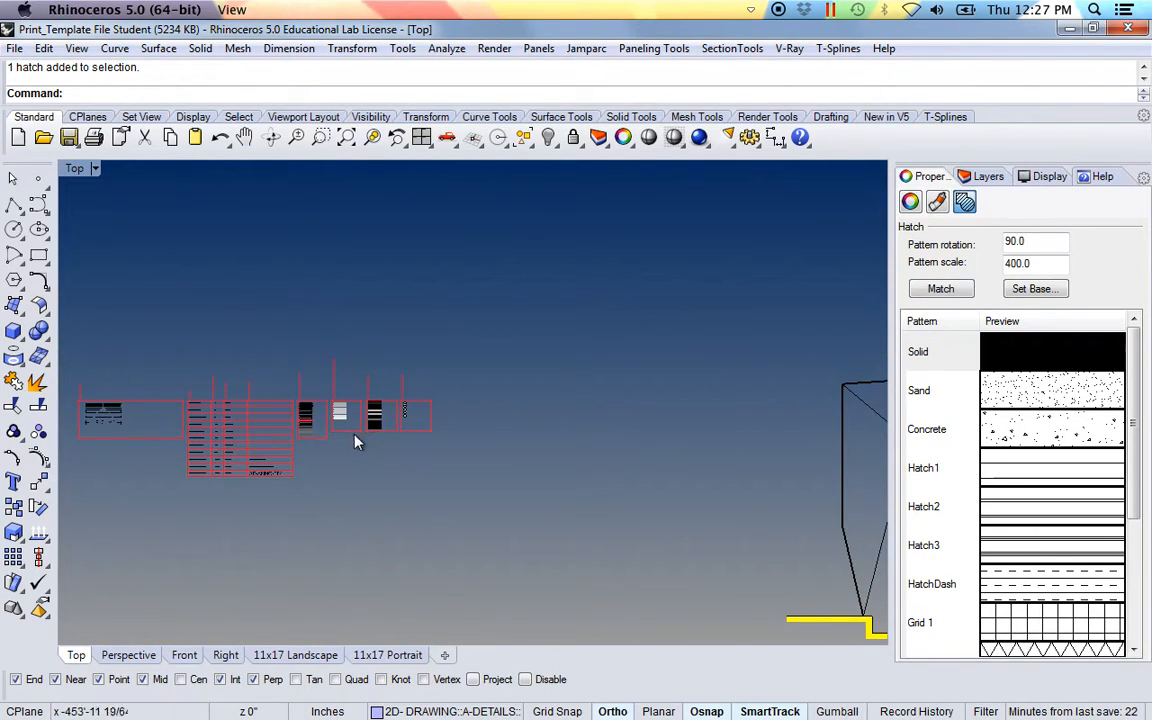
pyautogui.scroll(6, 568, 481)
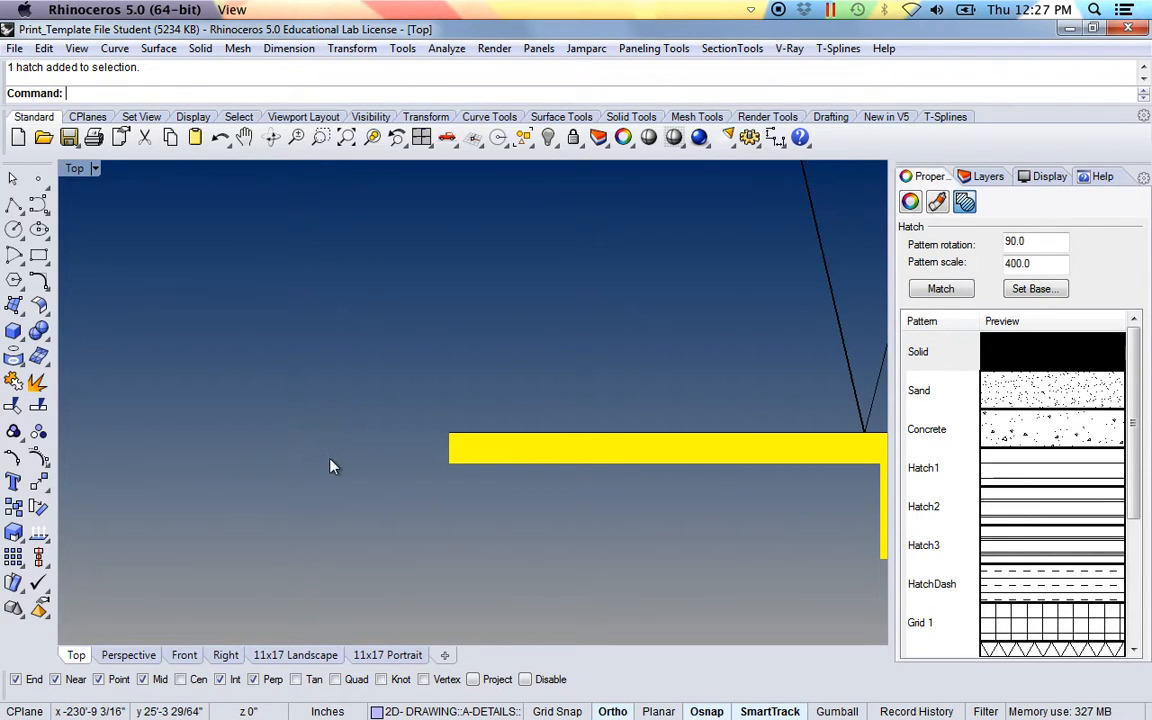
pyautogui.scroll(-4, 329, 458)
pyautogui.moveTo(326, 460); pyautogui.dragTo(461, 485, button='right')
pyautogui.moveTo(422, 471); pyautogui.dragTo(540, 500, button='right')
pyautogui.scroll(-6, 367, 460)
pyautogui.scroll(-3, 303, 404)
pyautogui.moveTo(303, 404); pyautogui.dragTo(489, 470, button='right')
pyautogui.scroll(6, 393, 442)
pyautogui.scroll(8, 363, 425)
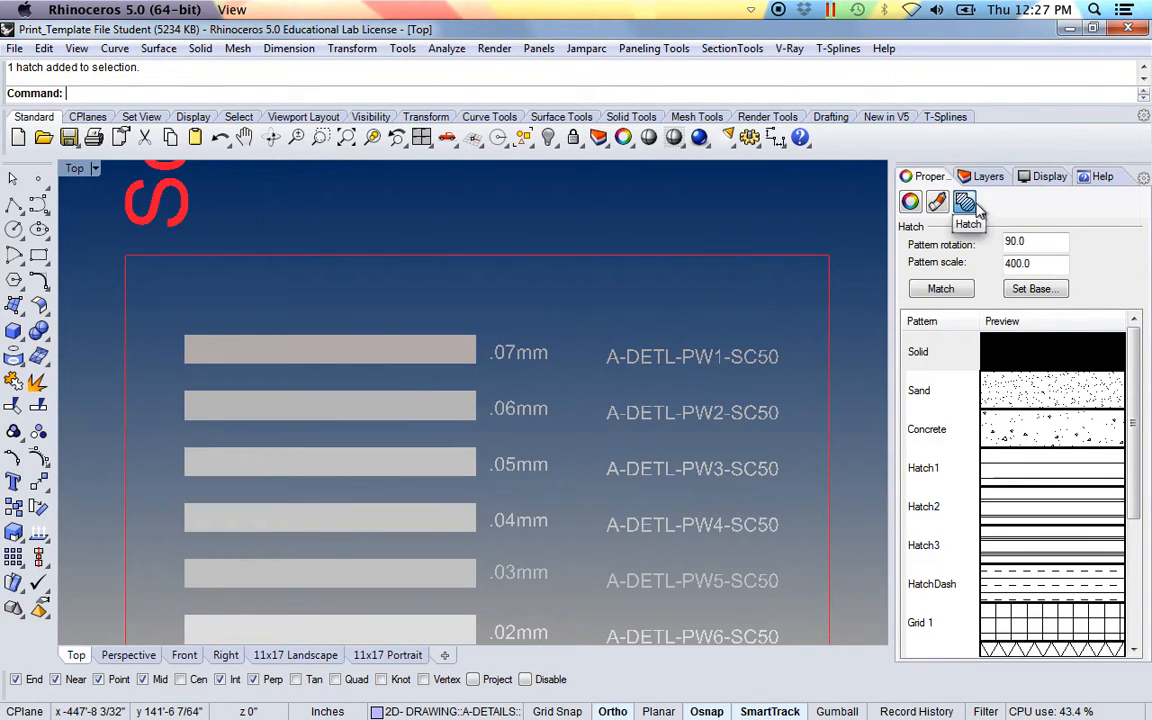
pyautogui.click(955, 291)
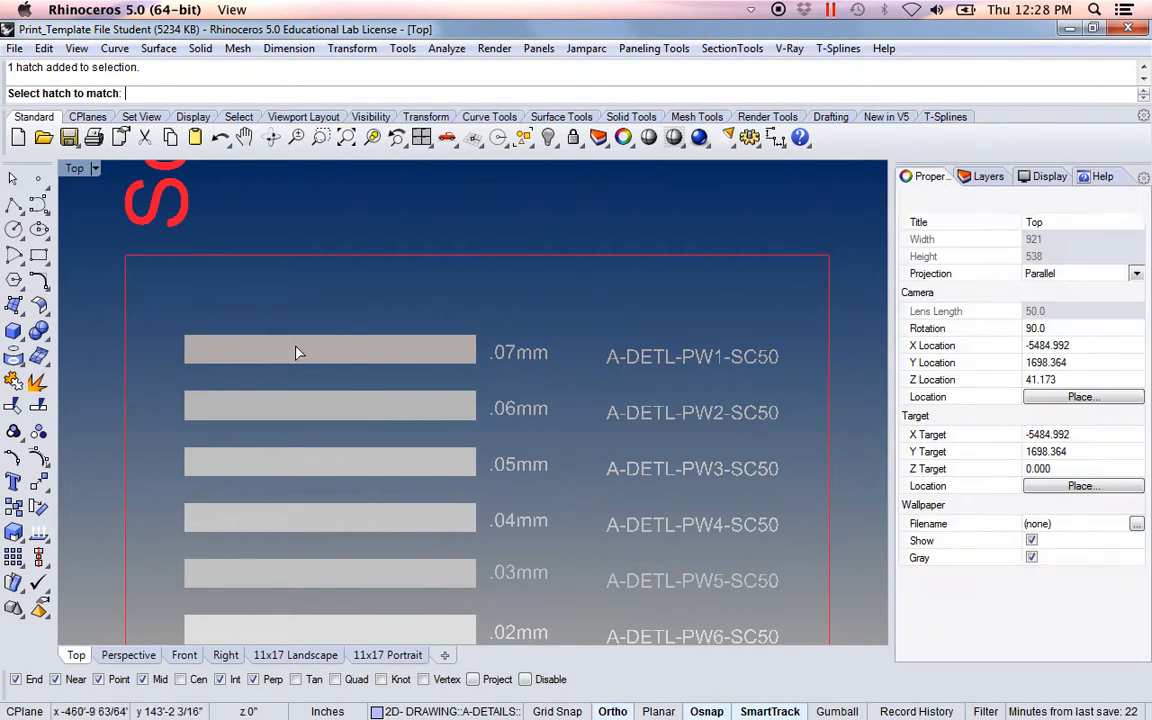
pyautogui.moveTo(419, 474); pyautogui.dragTo(409, 369, button='right')
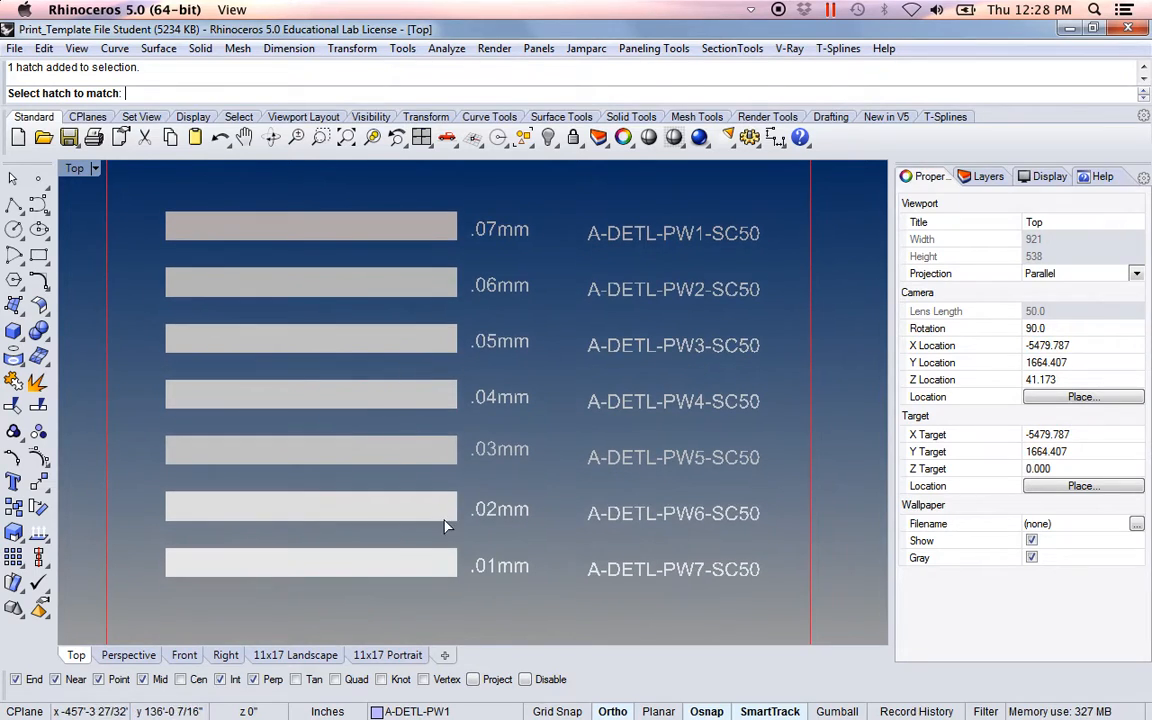
pyautogui.scroll(2, 428, 528)
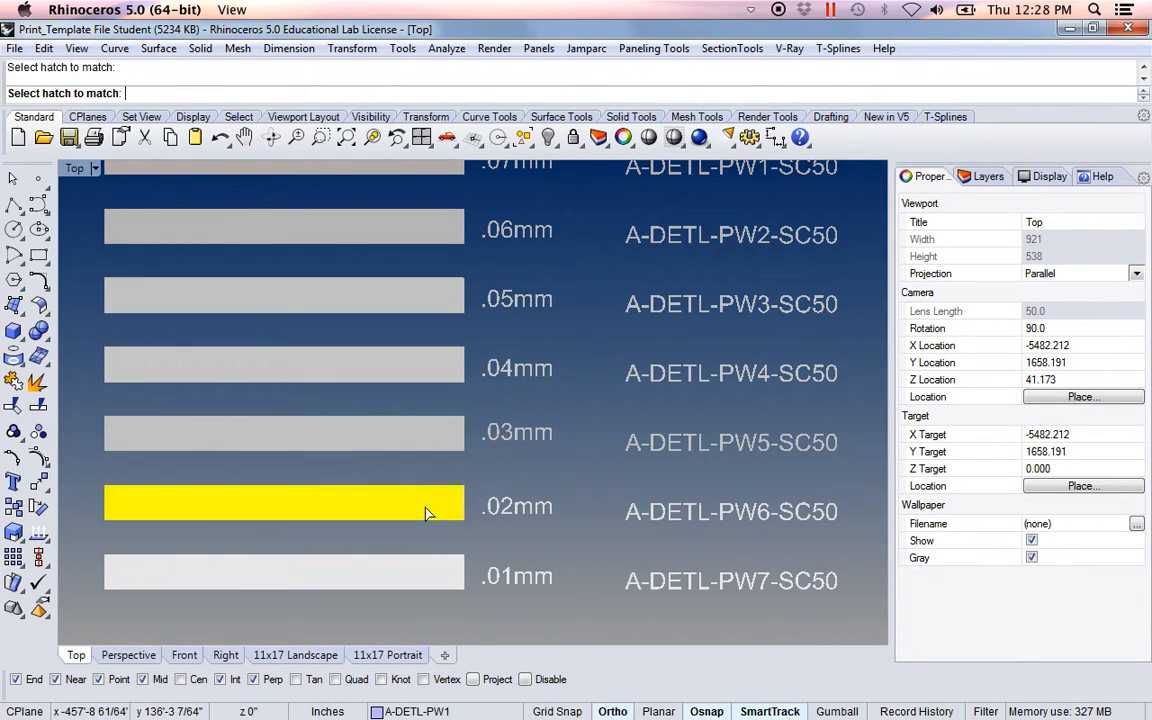
pyautogui.click(425, 513)
pyautogui.scroll(-10, 428, 515)
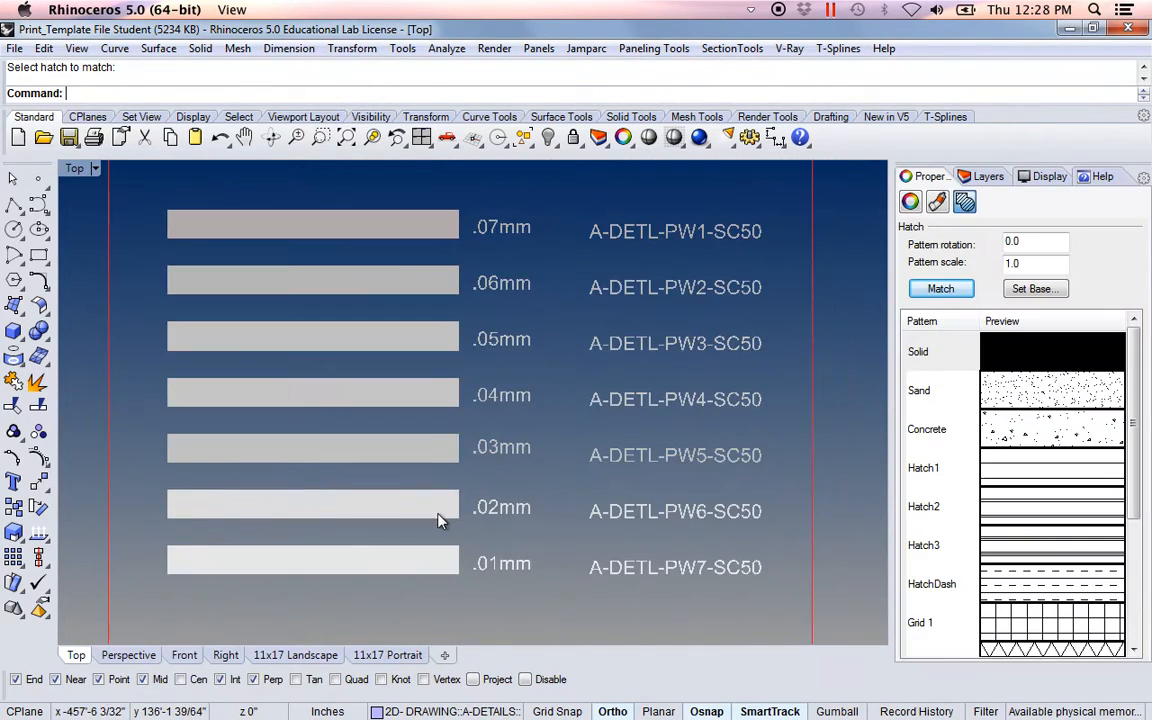
pyautogui.moveTo(470, 465); pyautogui.dragTo(372, 378, button='right')
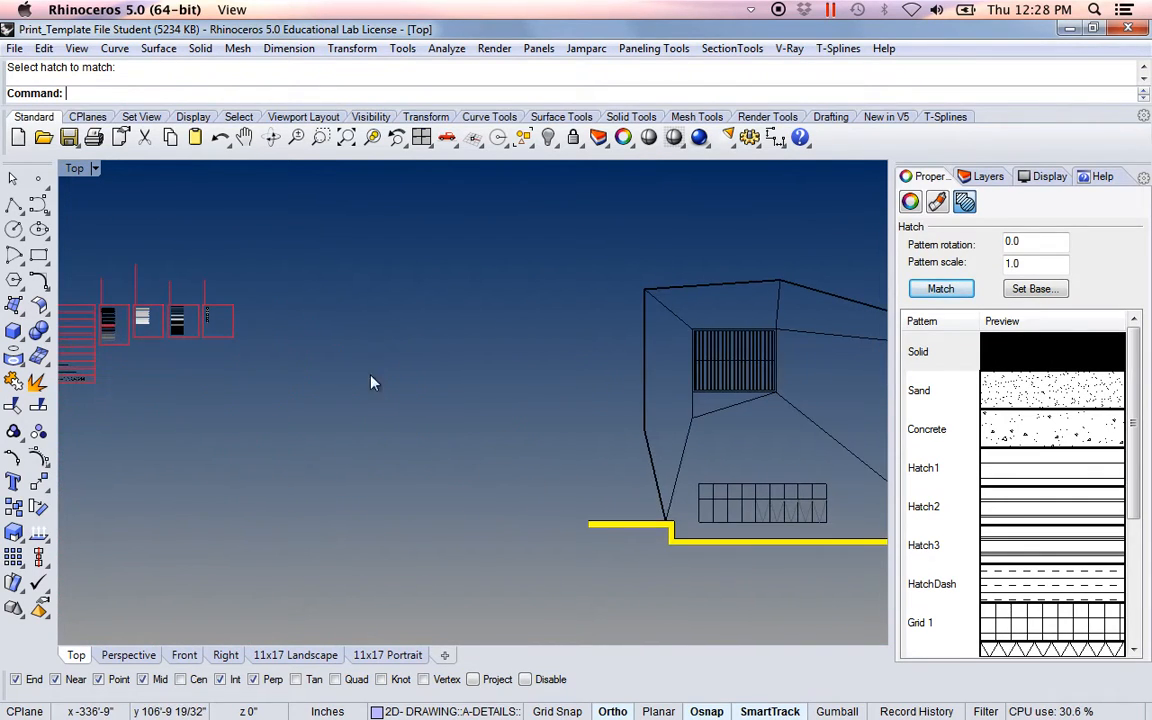
pyautogui.press('Escape')
# Step: Match the solid ground hatch's object properties to the .02mm A-DETL-PW6-SC50 sample hatch and clear the selection
pyautogui.scroll(8, 610, 550)
pyautogui.scroll(-2, 450, 535)
pyautogui.moveTo(402, 543); pyautogui.dragTo(302, 575, button='right')
pyautogui.click(362, 503)
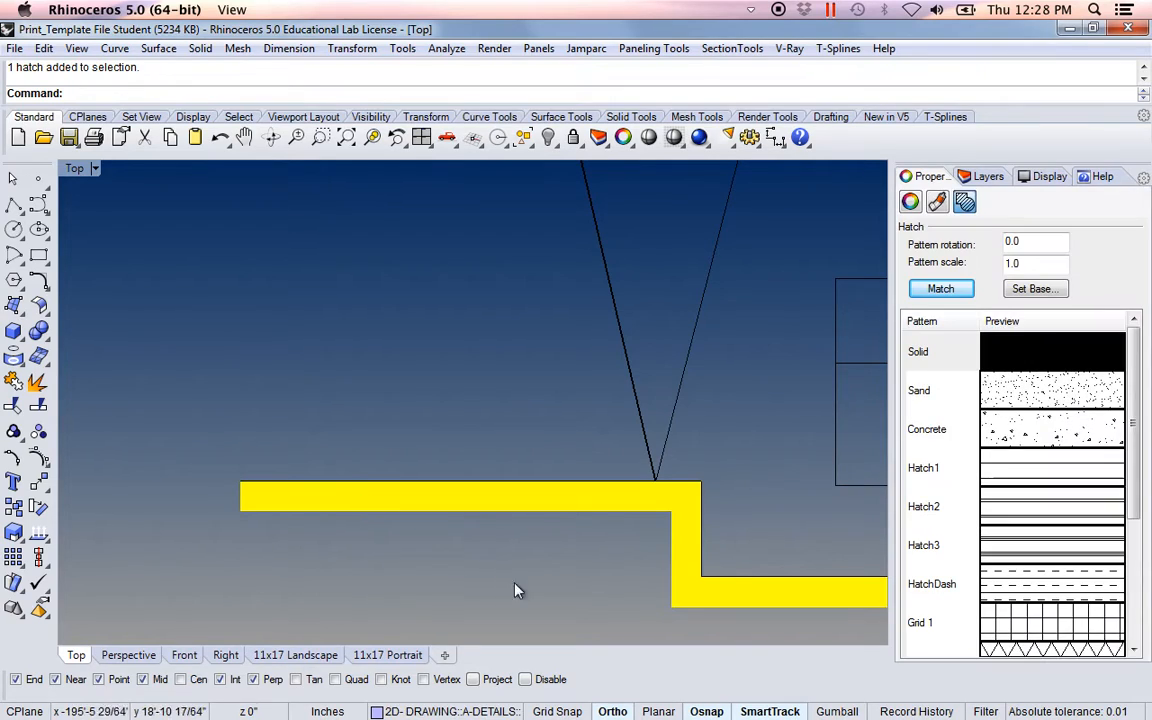
pyautogui.click(911, 204)
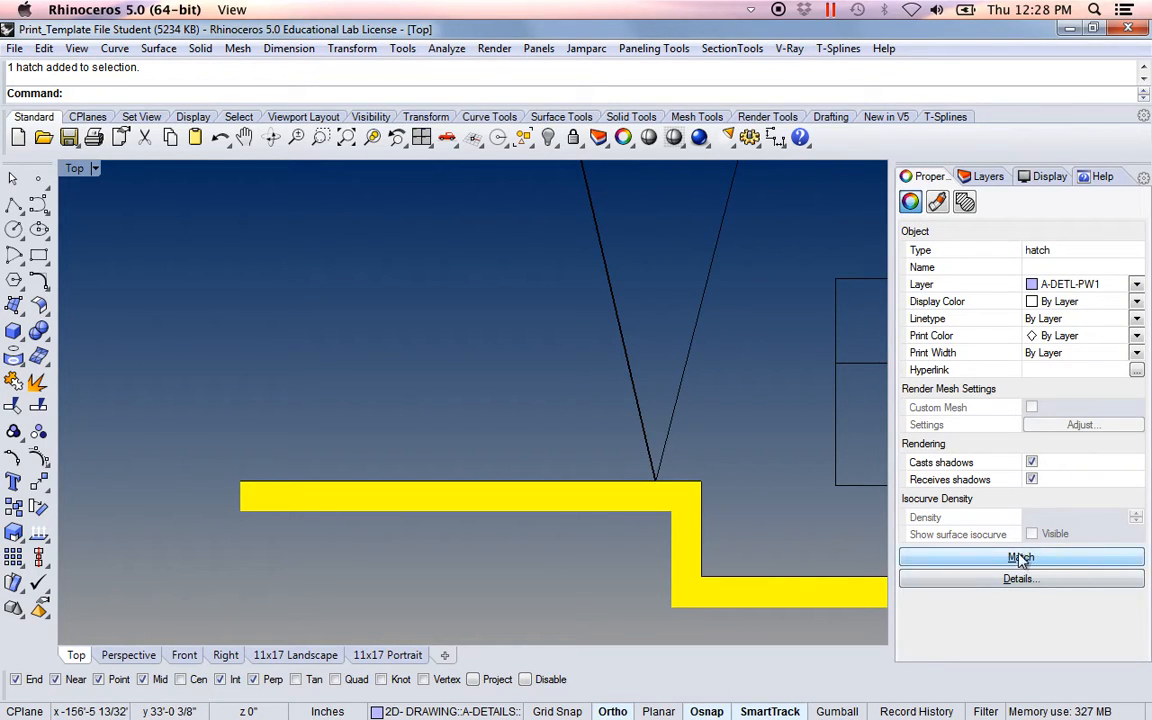
pyautogui.click(1020, 558)
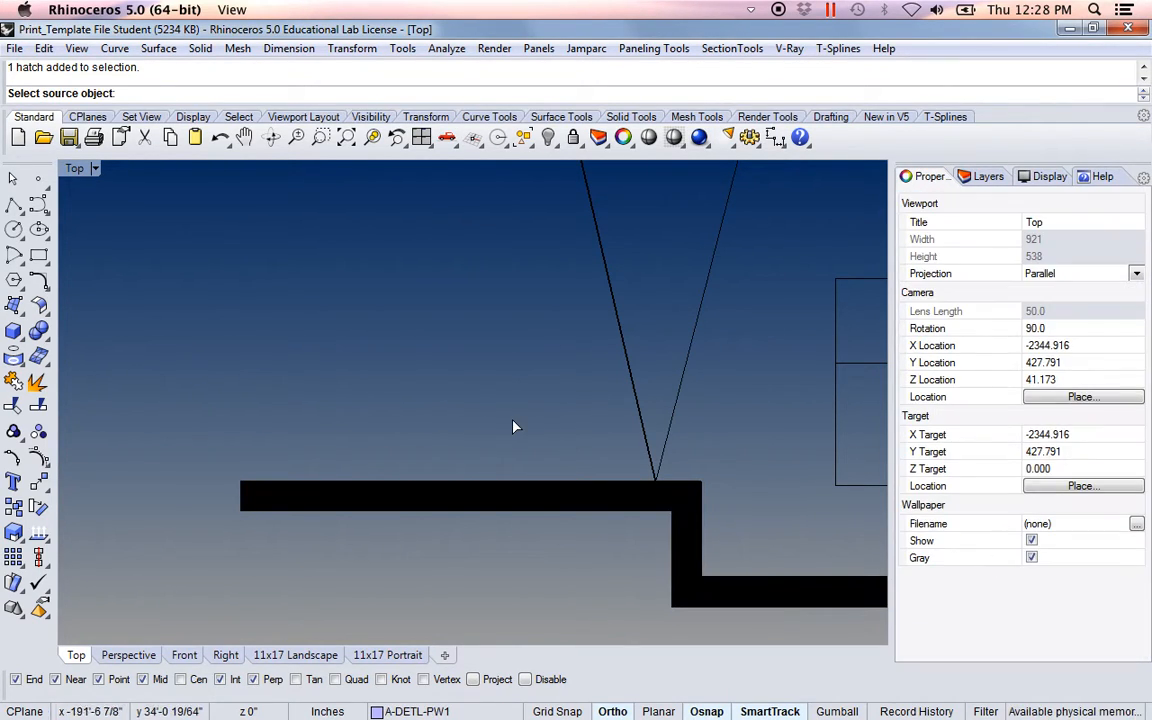
pyautogui.scroll(-6, 514, 430)
pyautogui.moveTo(318, 382); pyautogui.dragTo(447, 432, button='right')
pyautogui.scroll(15, 409, 401)
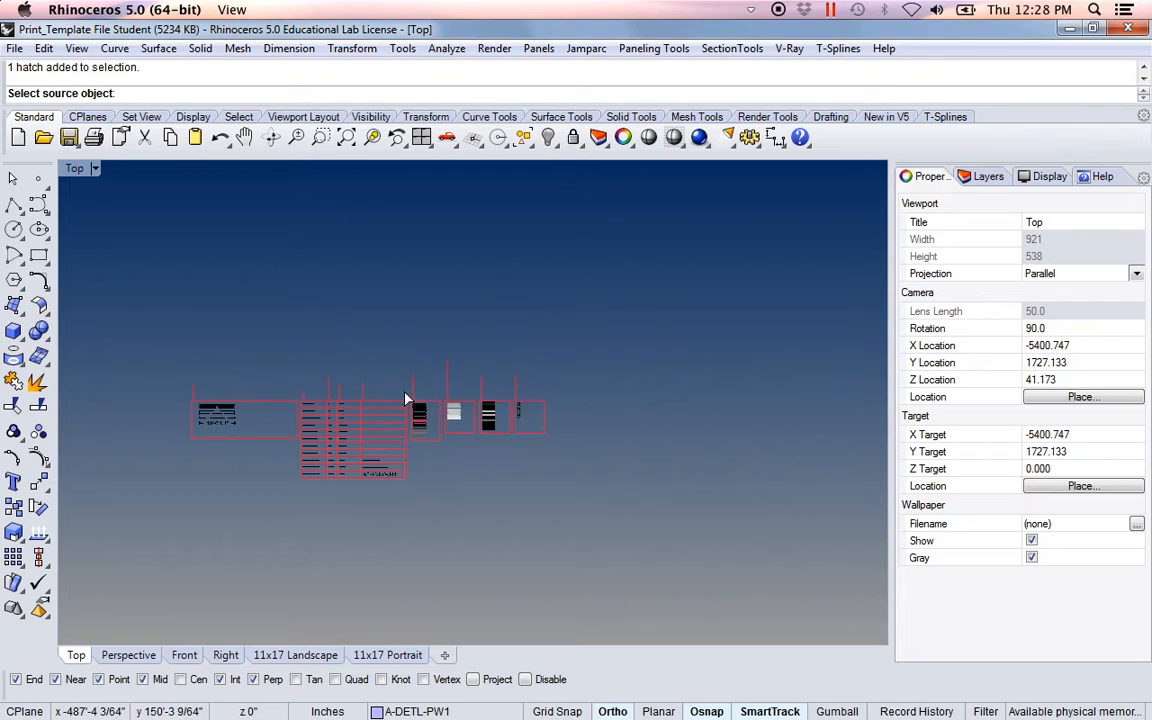
pyautogui.scroll(12, 523, 432)
pyautogui.scroll(5, 510, 469)
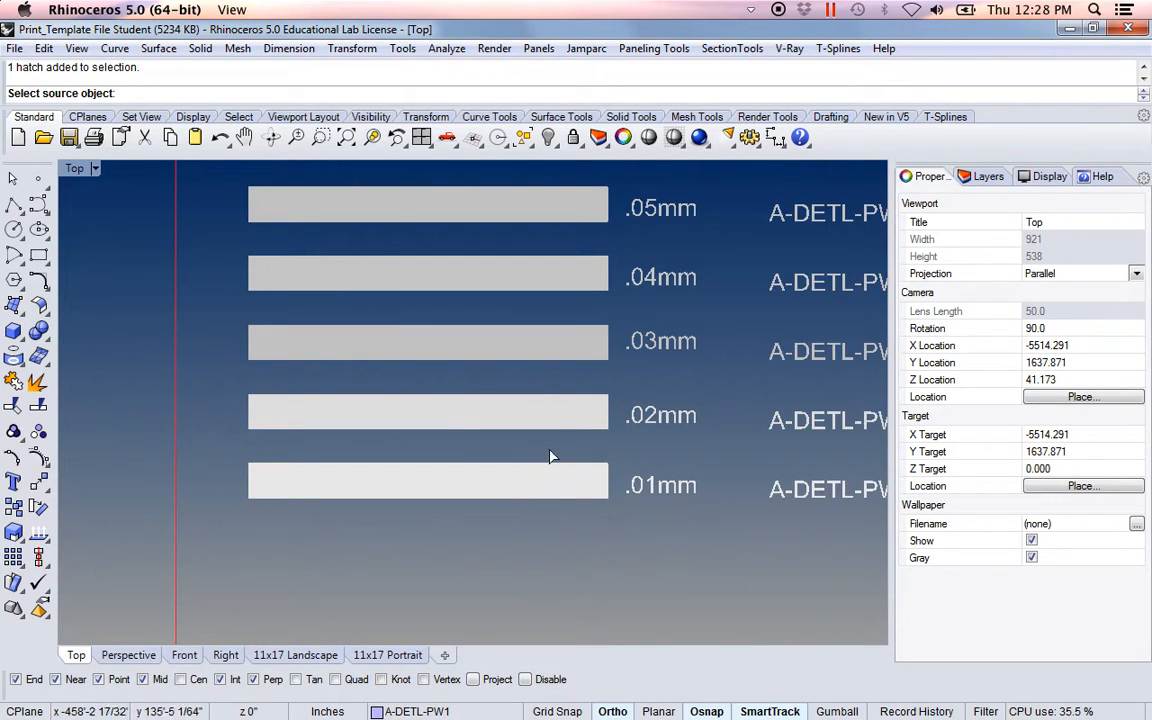
pyautogui.click(563, 419)
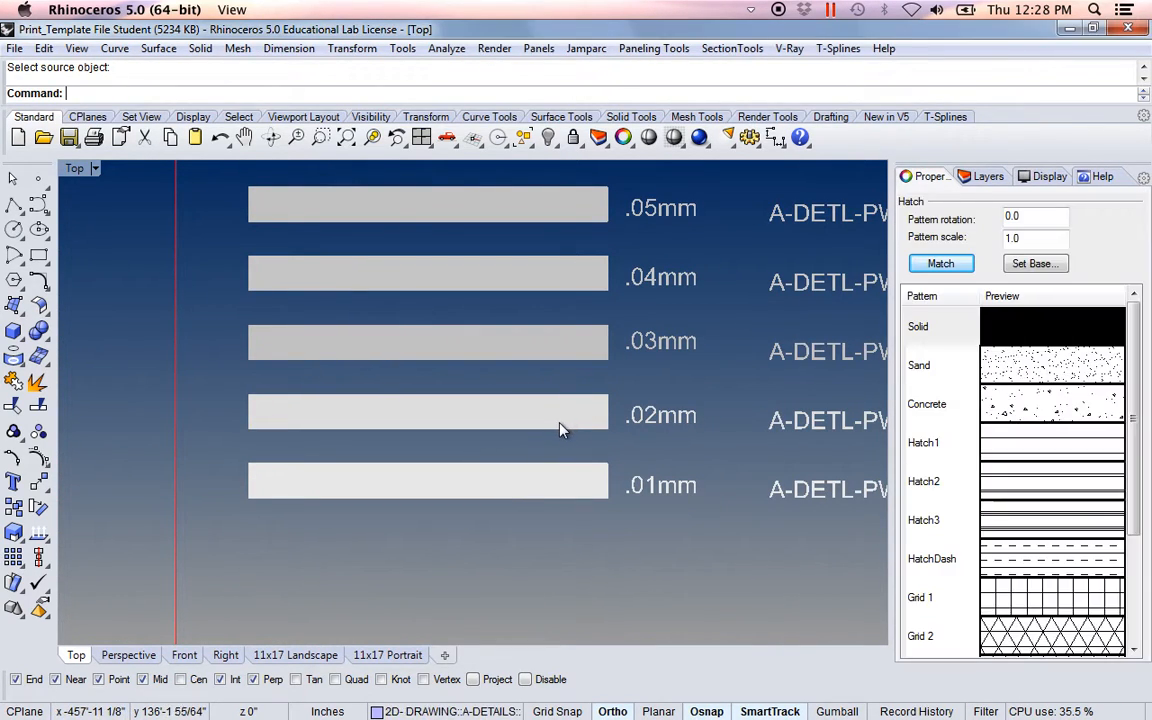
pyautogui.click(635, 442)
pyautogui.scroll(-10, 686, 488)
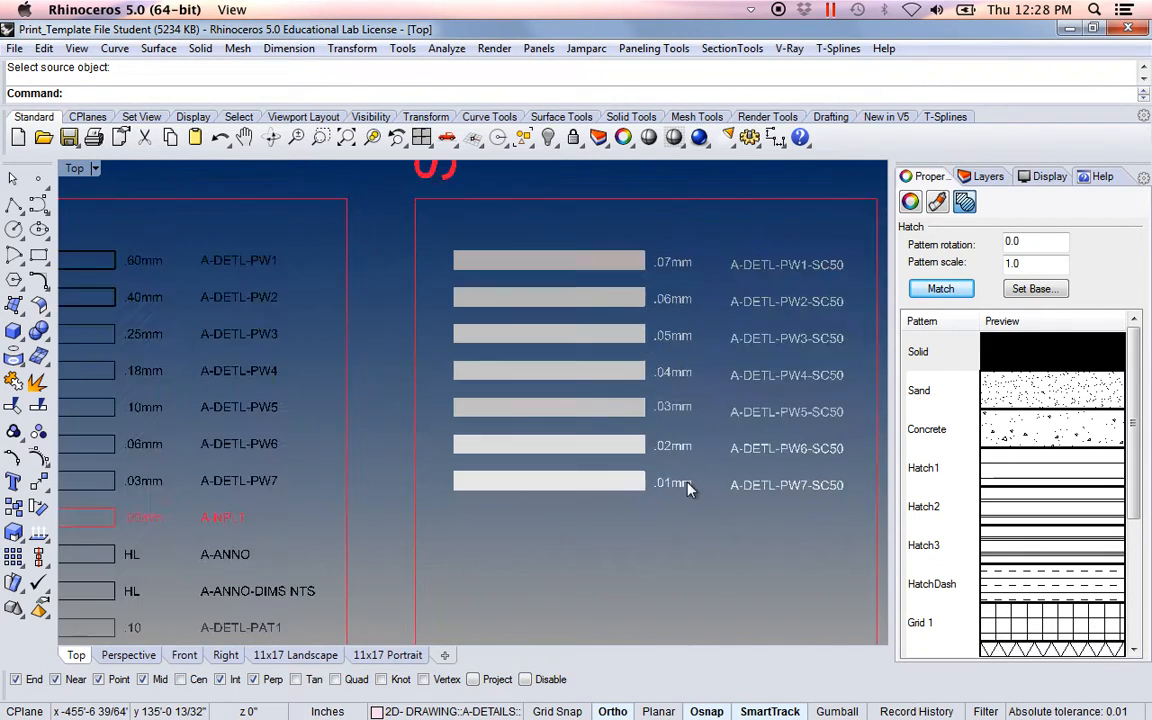
pyautogui.scroll(-8, 690, 484)
pyautogui.moveTo(876, 561); pyautogui.dragTo(448, 410, button='right')
pyautogui.scroll(-3, 557, 483)
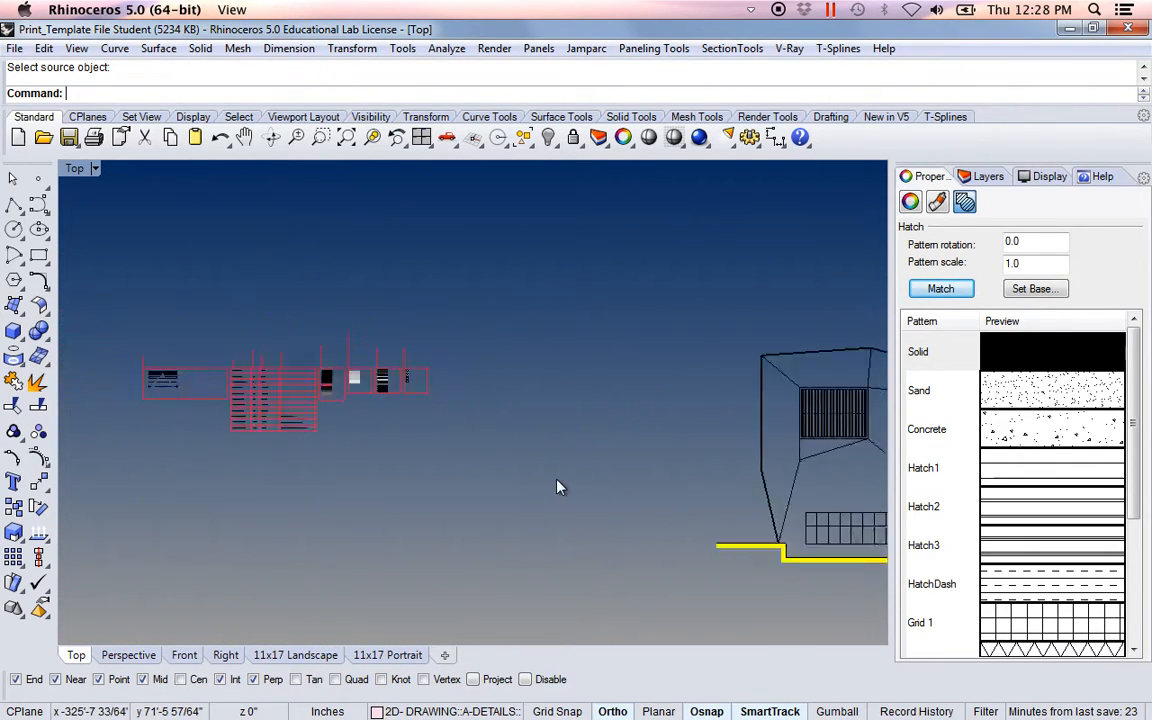
pyautogui.moveTo(698, 550); pyautogui.dragTo(335, 428, button='right')
pyautogui.press('Escape')
pyautogui.scroll(10, 340, 430)
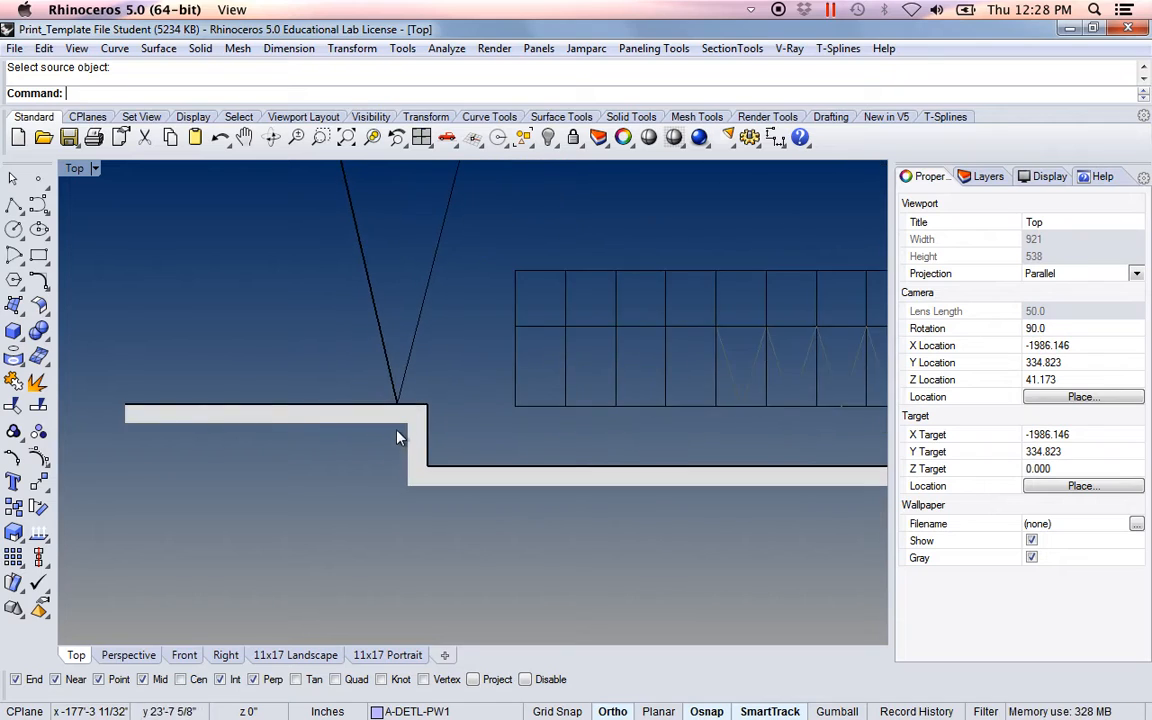
# Step: Examine the whole section drawing and the linetypes, print colors and print widths assigned throughout the layer list
pyautogui.scroll(-10, 398, 437)
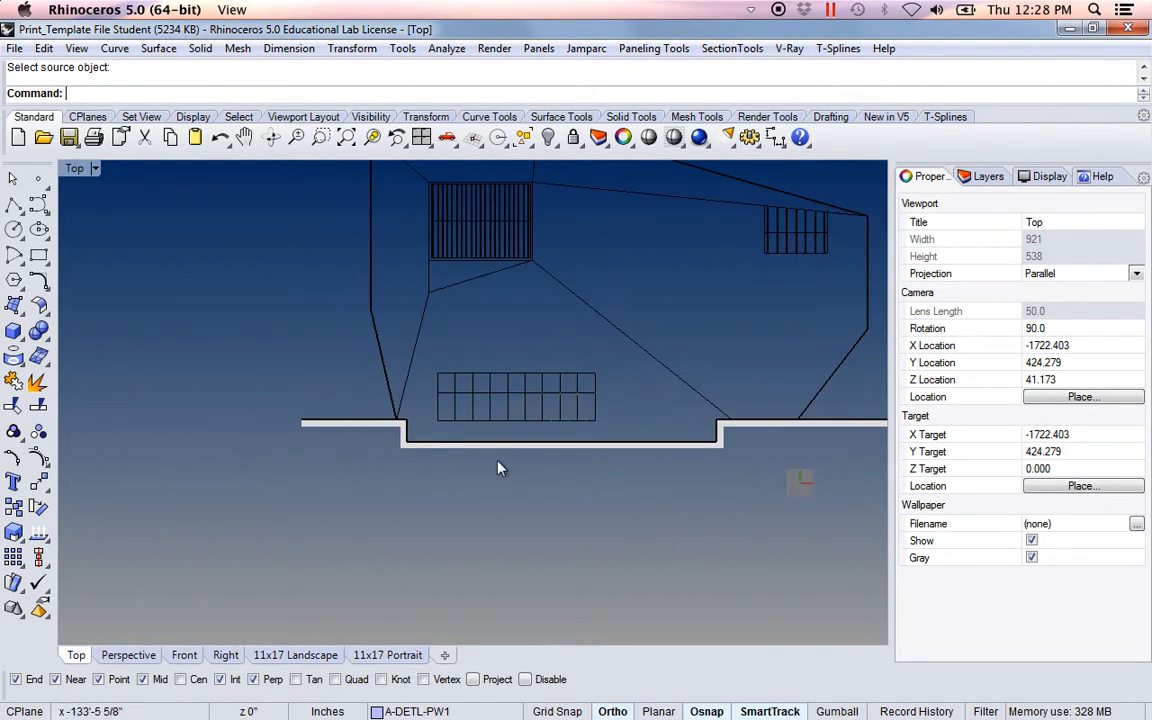
pyautogui.moveTo(620, 332); pyautogui.dragTo(550, 458, button='right')
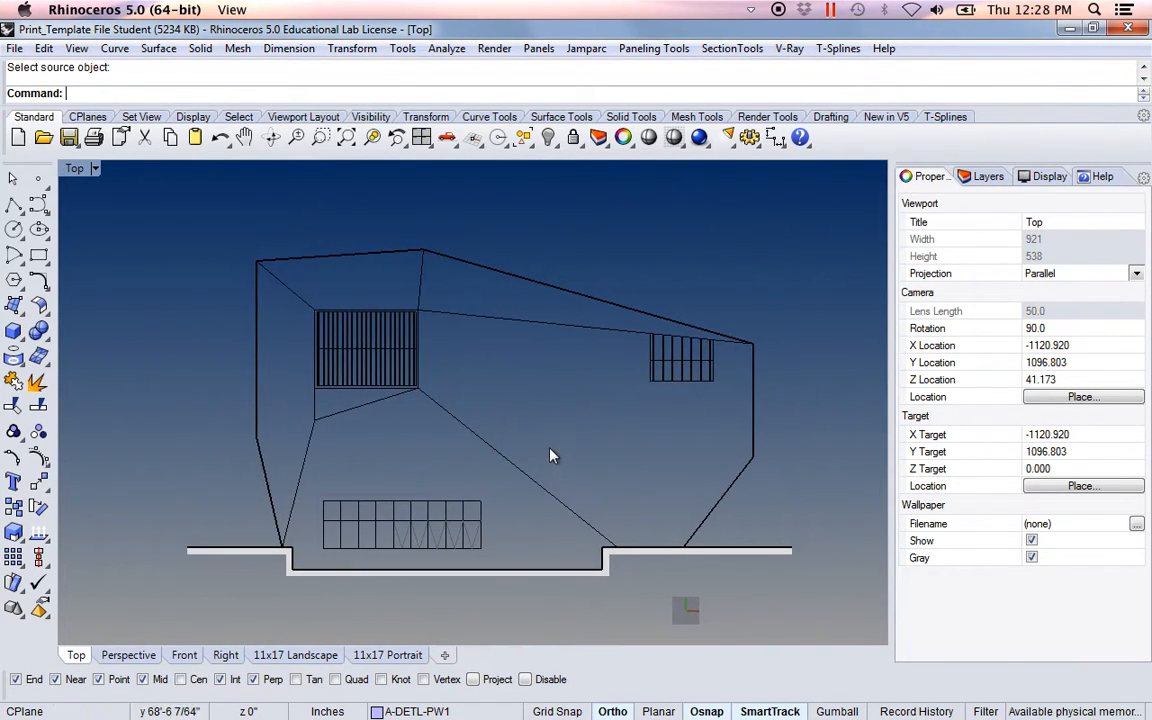
pyautogui.scroll(2, 527, 458)
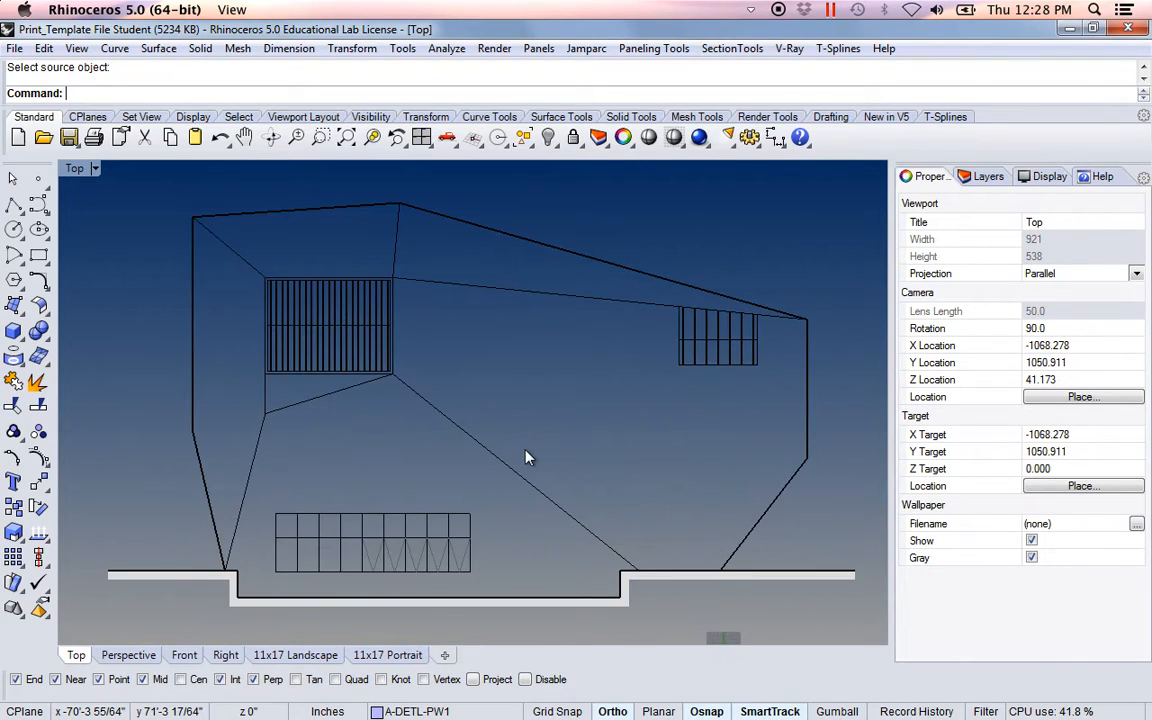
pyautogui.scroll(1, 665, 455)
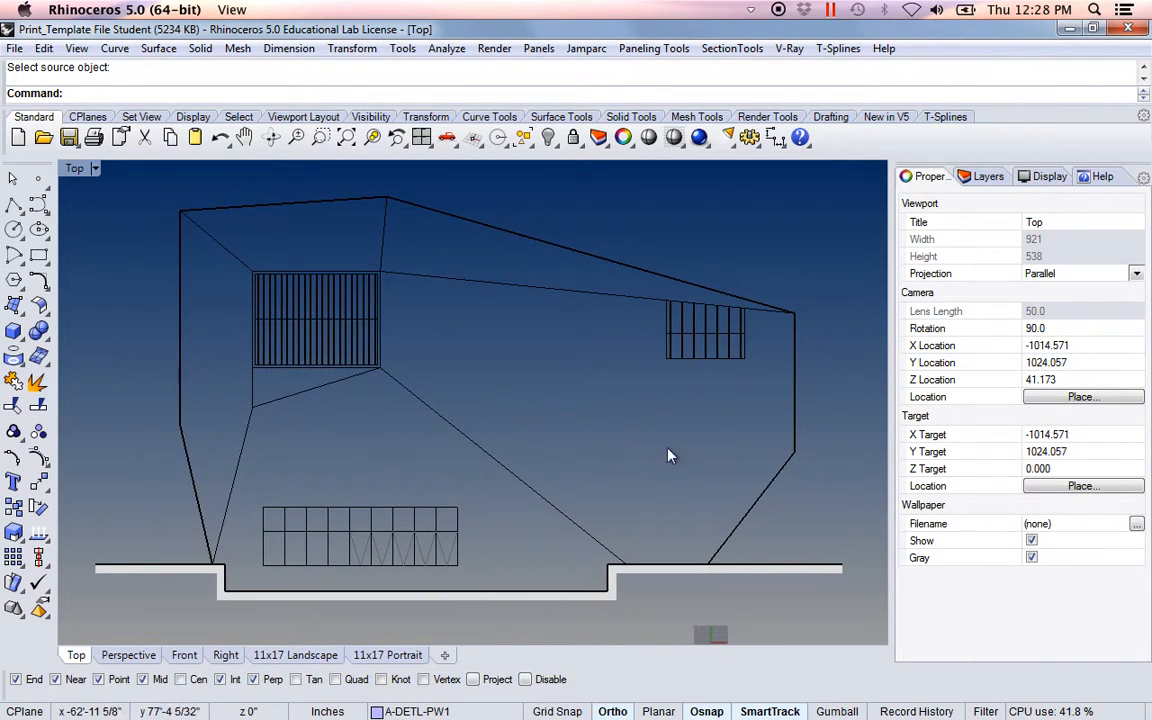
pyautogui.click(988, 178)
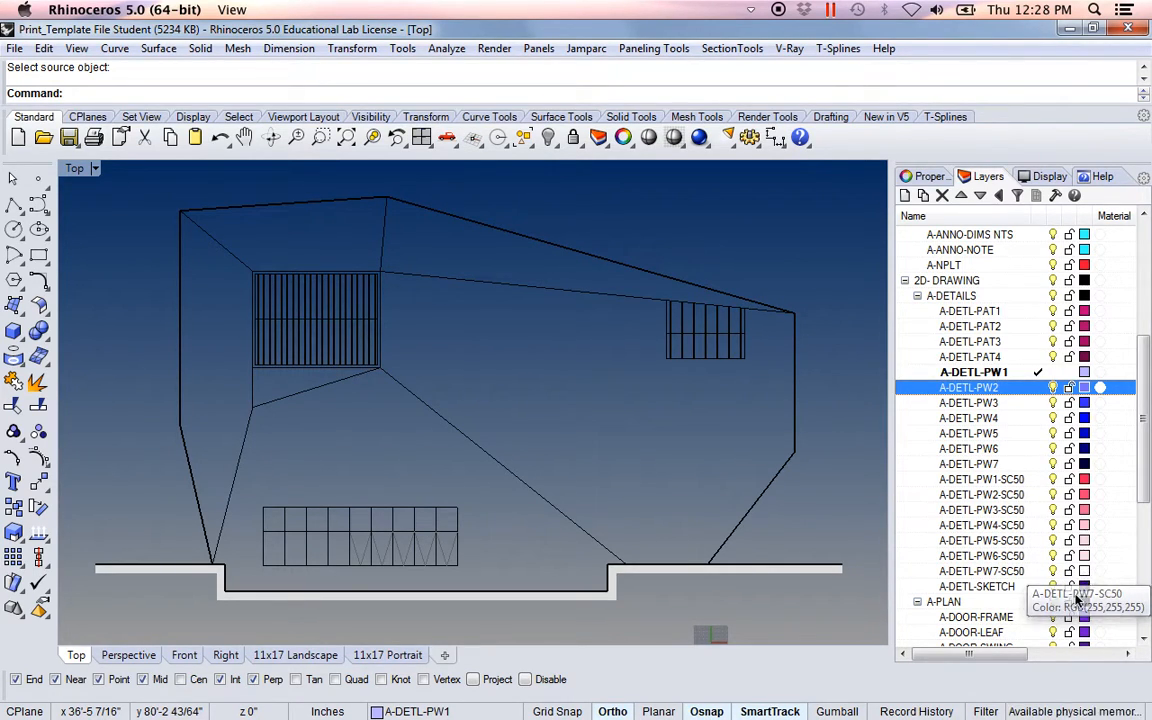
pyautogui.moveTo(893, 571); pyautogui.dragTo(840, 571)
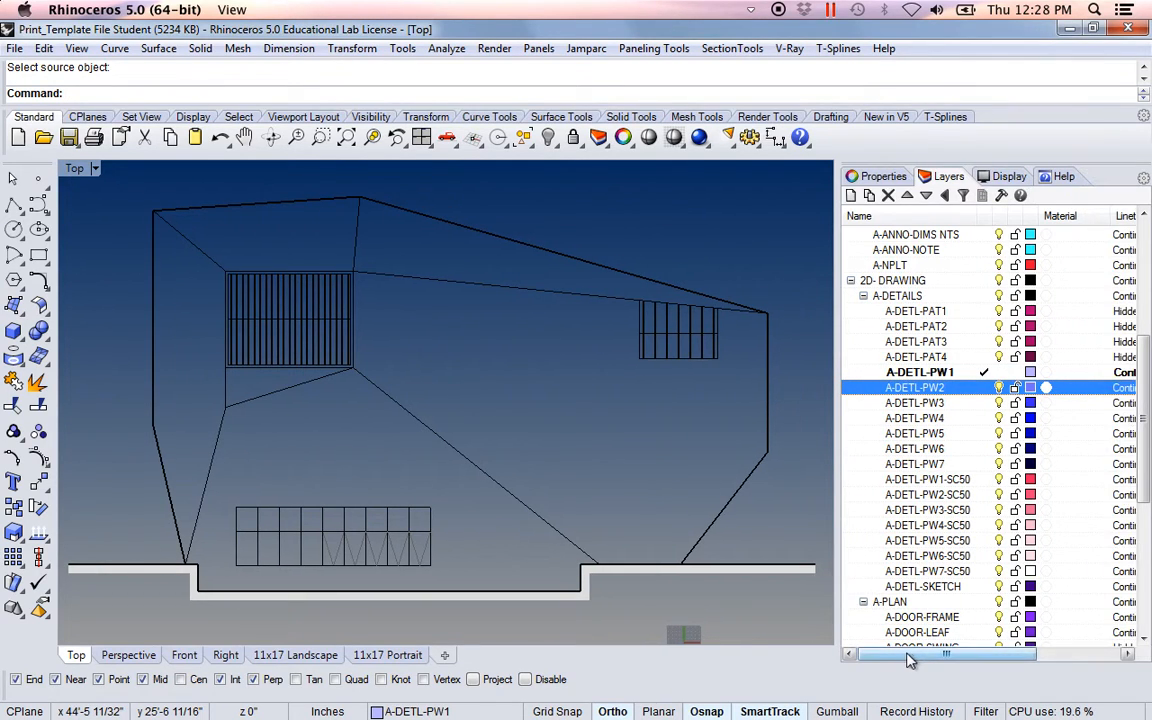
pyautogui.moveTo(900, 663); pyautogui.dragTo(1010, 663)
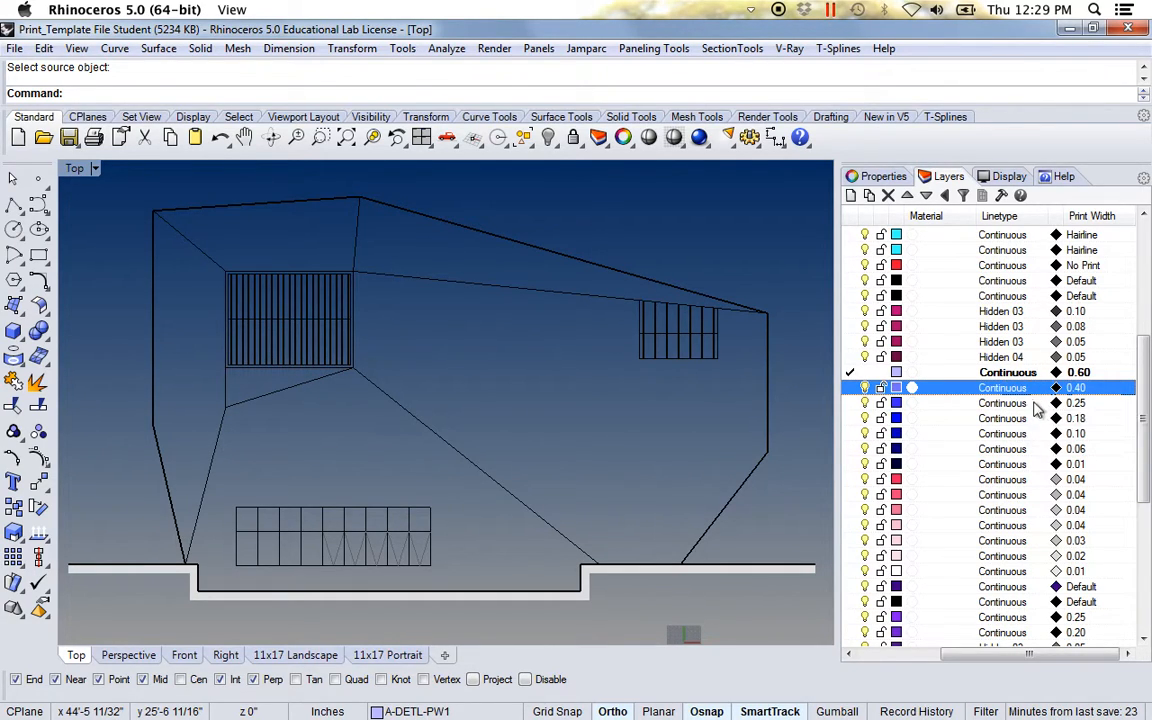
pyautogui.moveTo(1146, 428); pyautogui.dragTo(1146, 594)
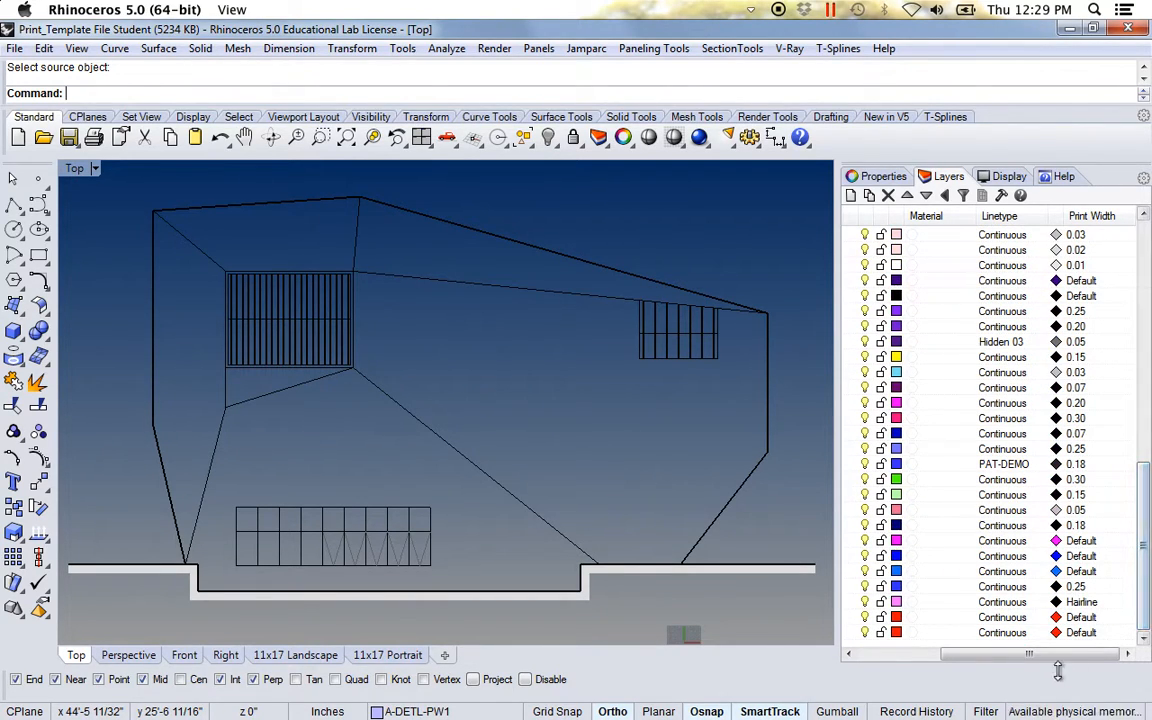
pyautogui.moveTo(1014, 655); pyautogui.dragTo(900, 655)
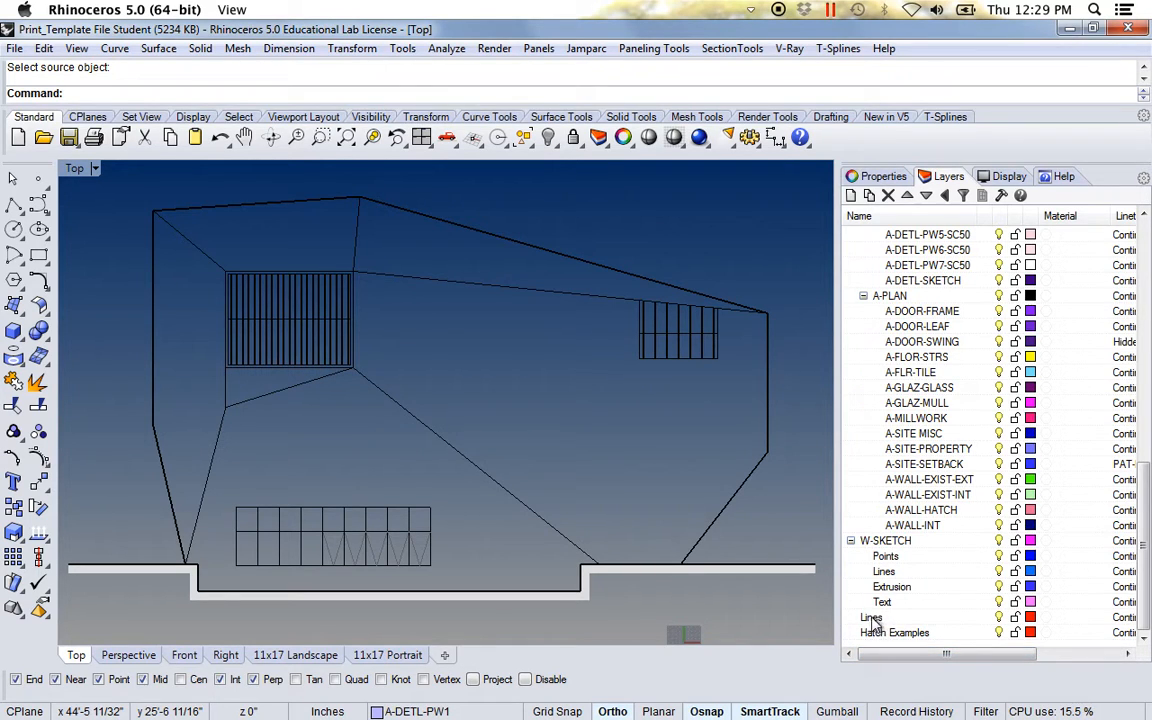
# Step: Set the linetype of the standalone Lines layer above Hatch Examples to Dashed
pyautogui.moveTo(990, 655); pyautogui.dragTo(944, 656)
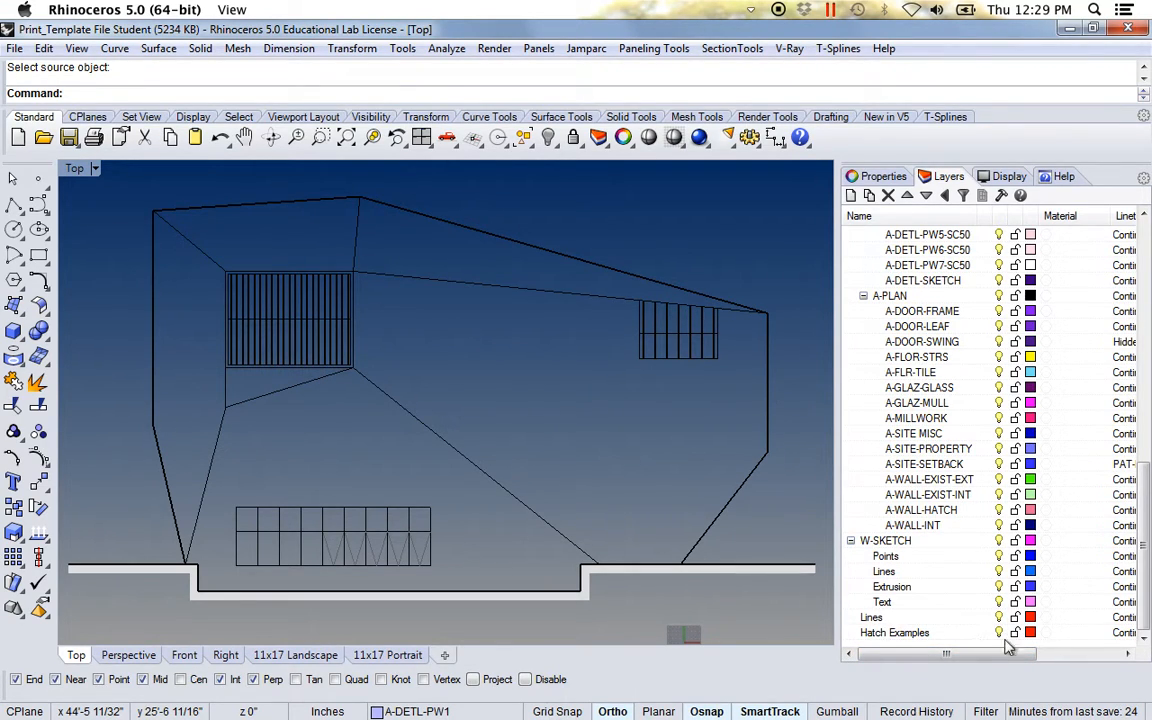
pyautogui.hscroll(5, 1015, 638)
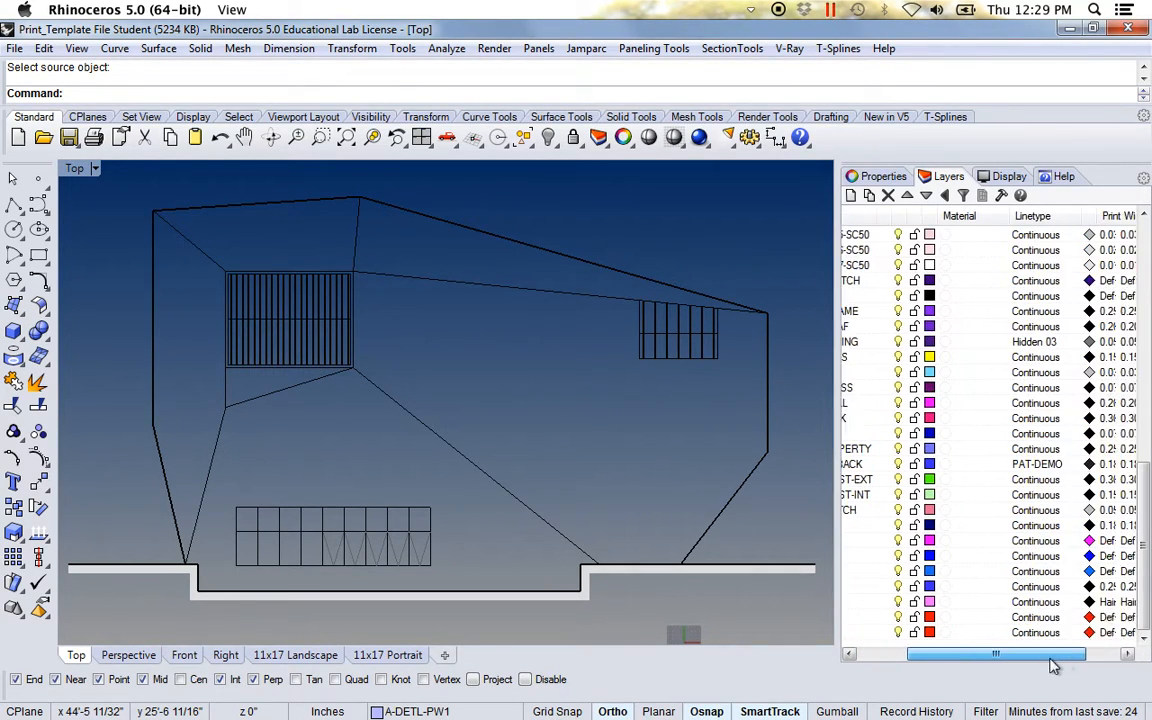
pyautogui.click(1005, 618)
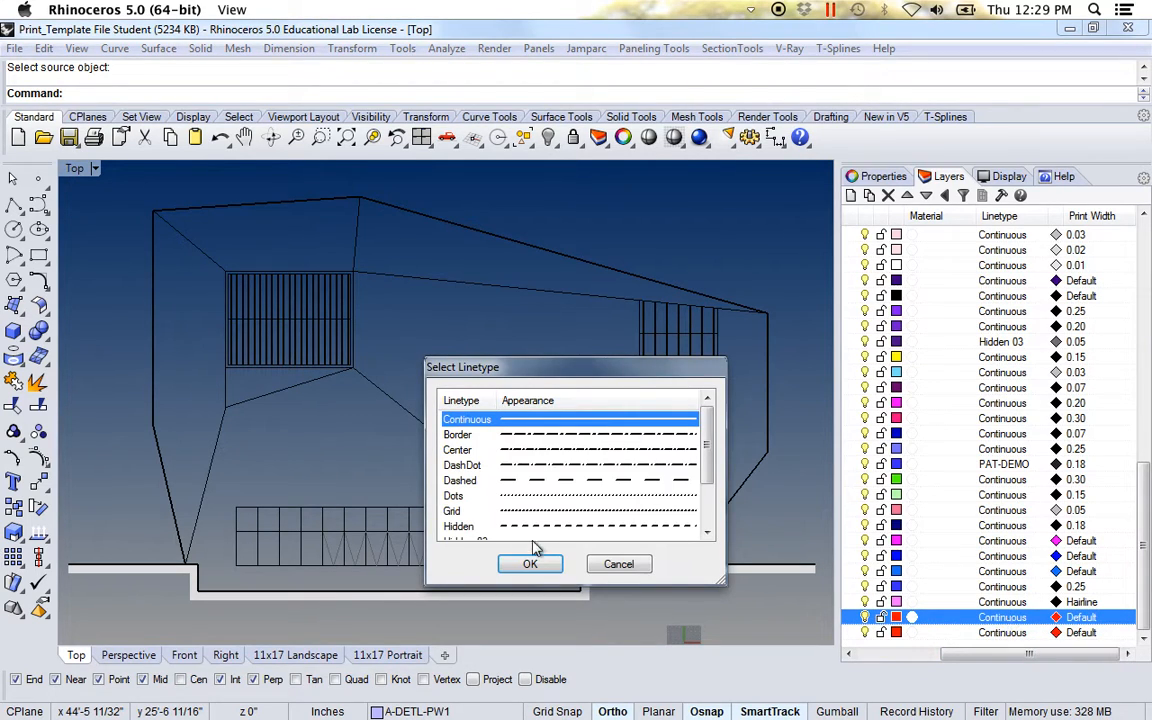
pyautogui.moveTo(707, 468); pyautogui.dragTo(709, 515)
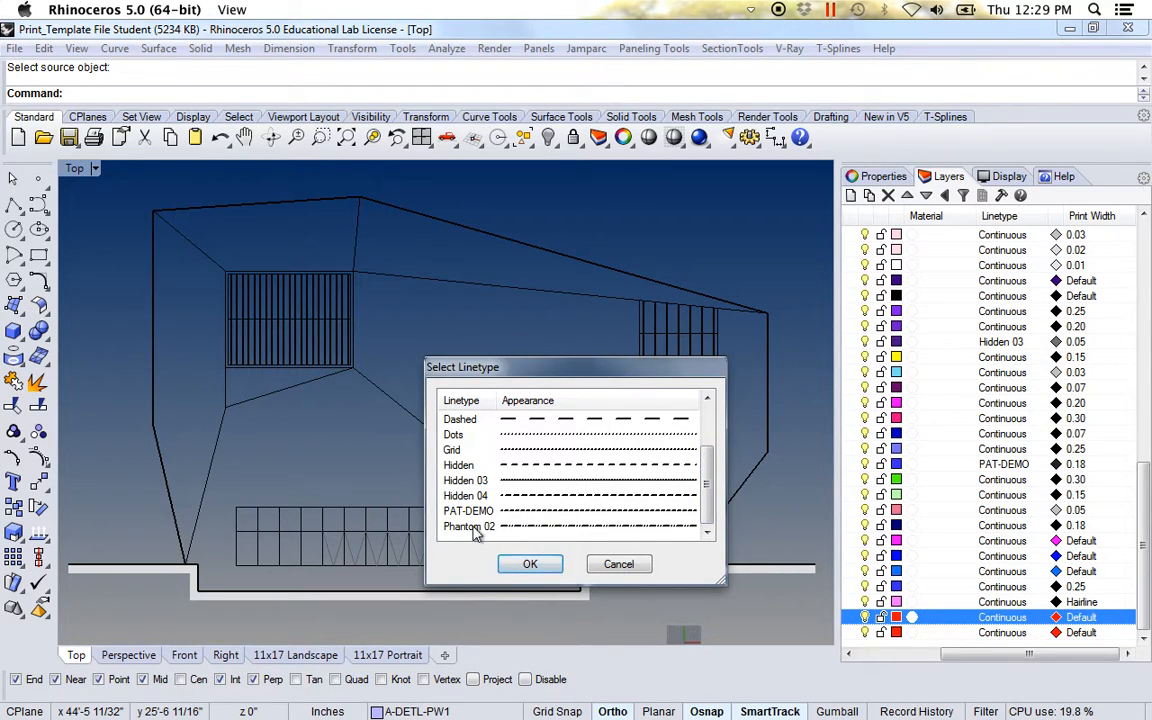
pyautogui.click(462, 420)
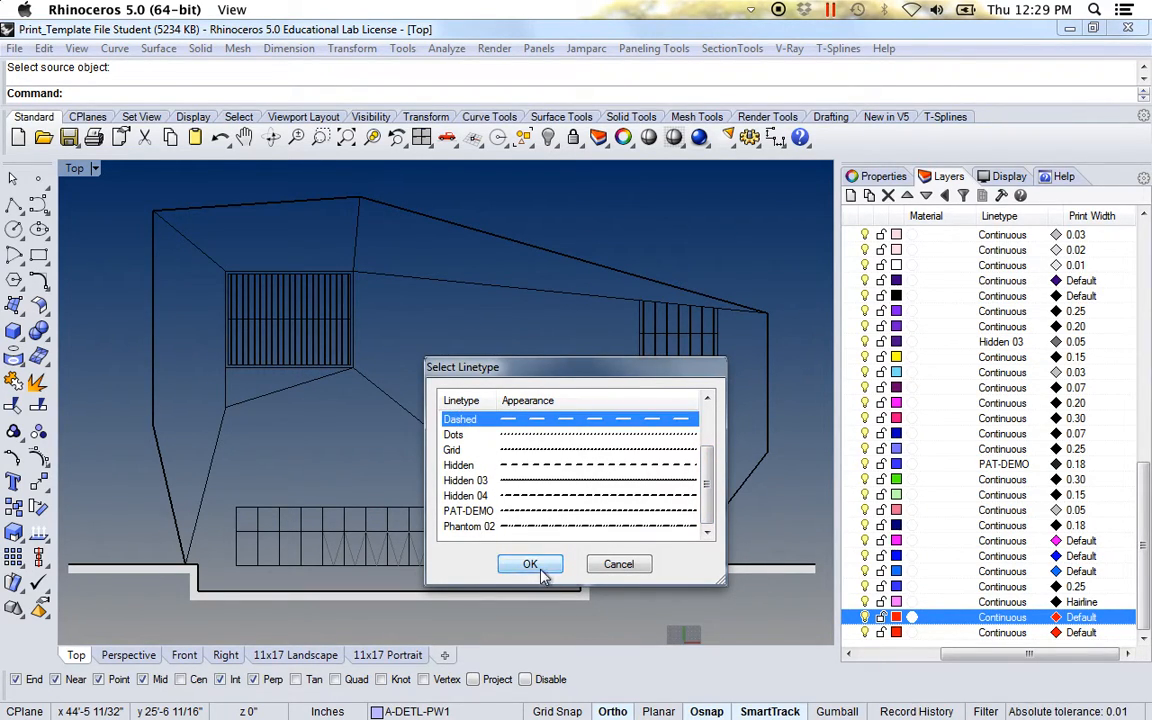
pyautogui.click(530, 564)
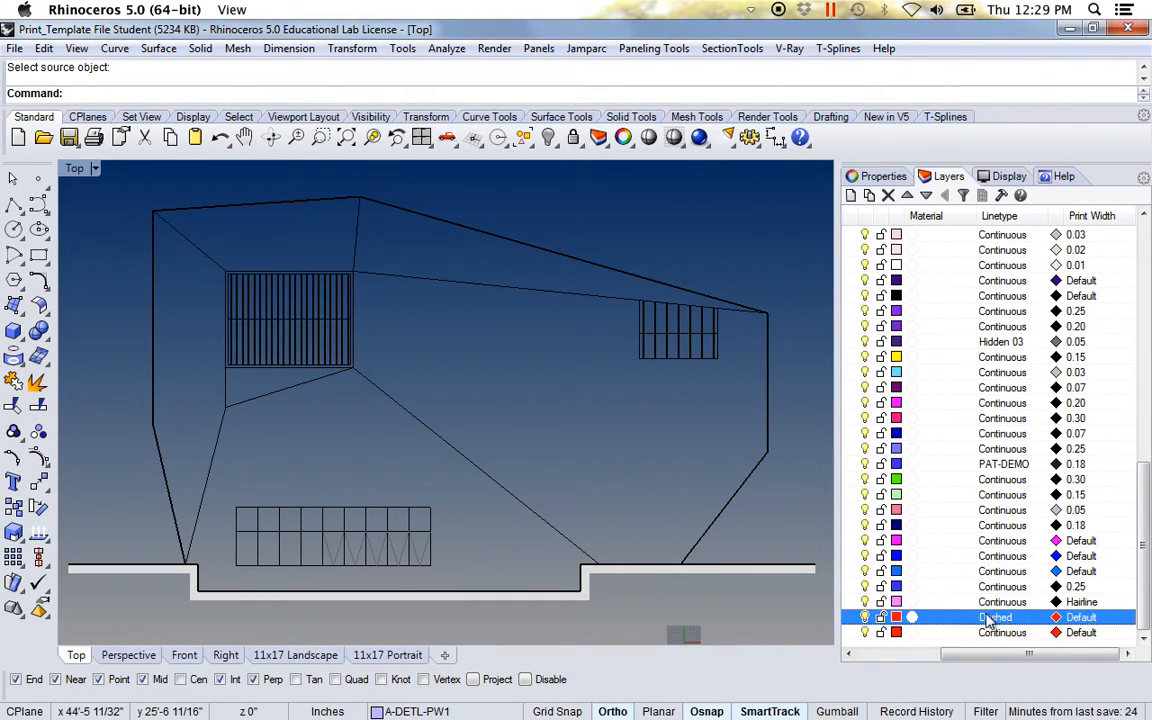
# Step: Set the standalone Lines layer's print color to Gray and its print width to 1.00 mm
pyautogui.click(1058, 618)
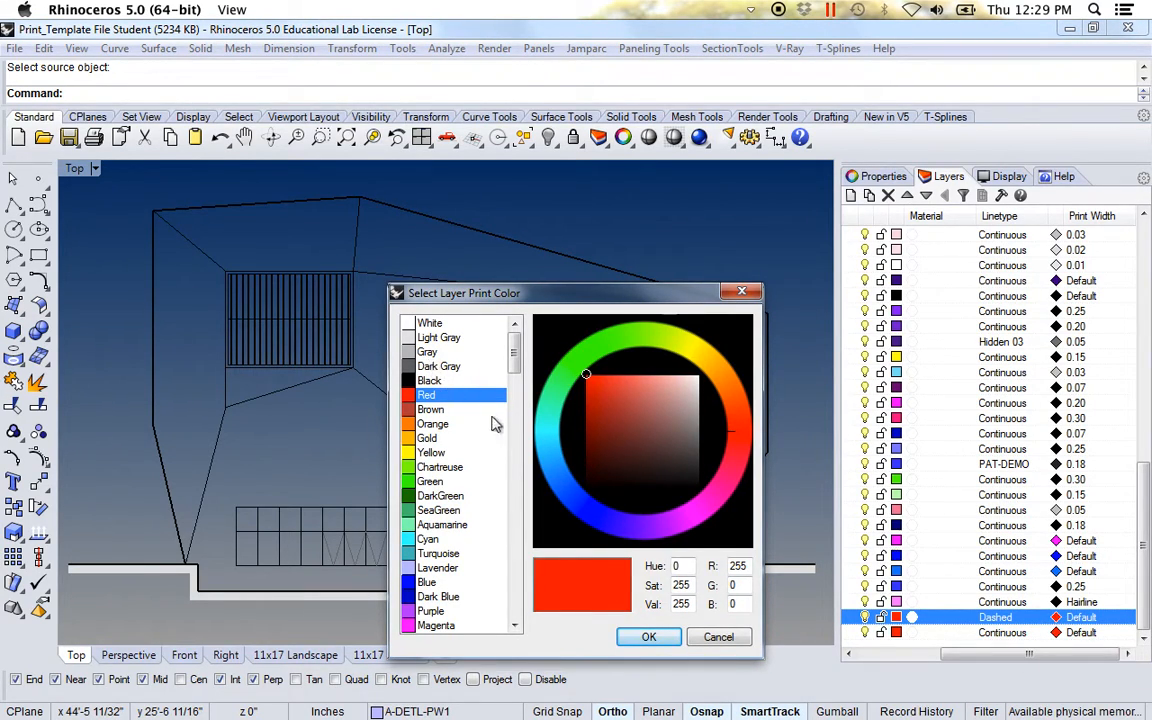
pyautogui.click(428, 353)
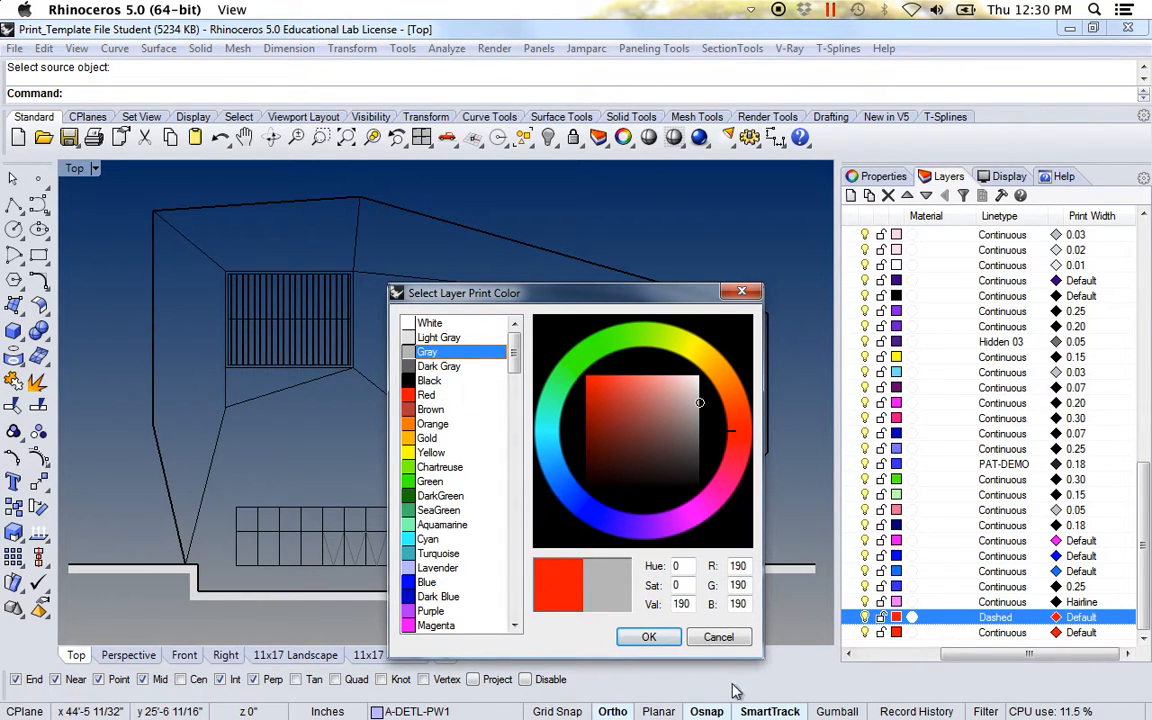
pyautogui.click(660, 637)
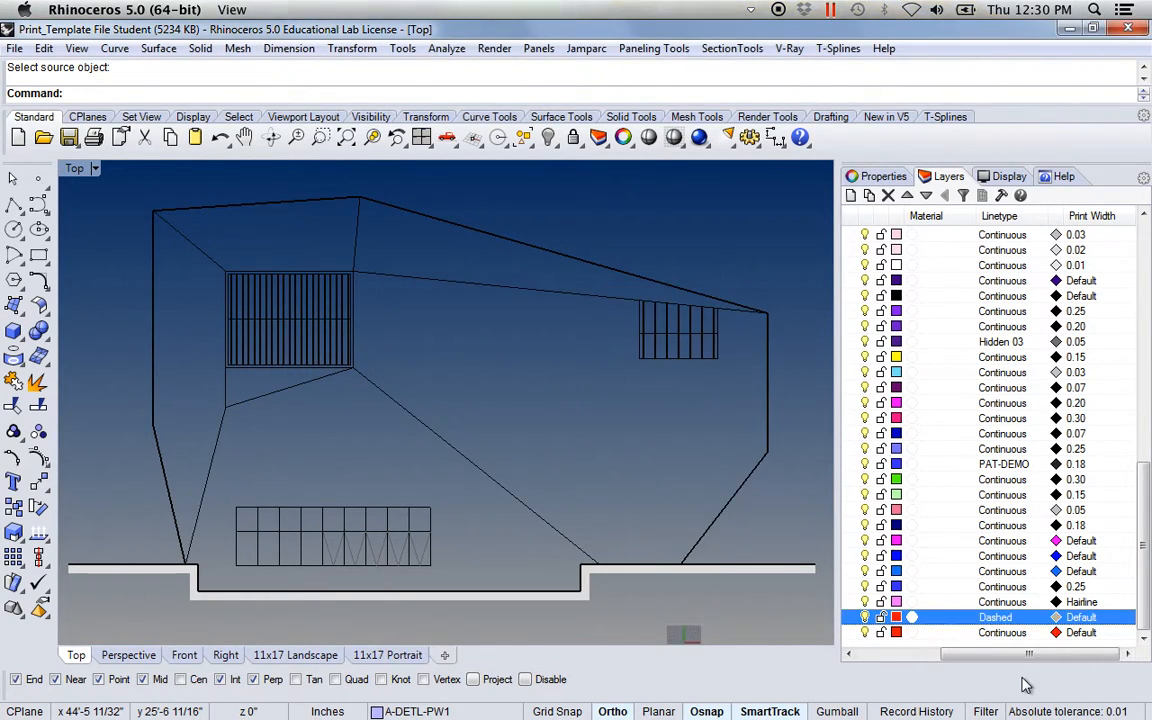
pyautogui.click(1088, 618)
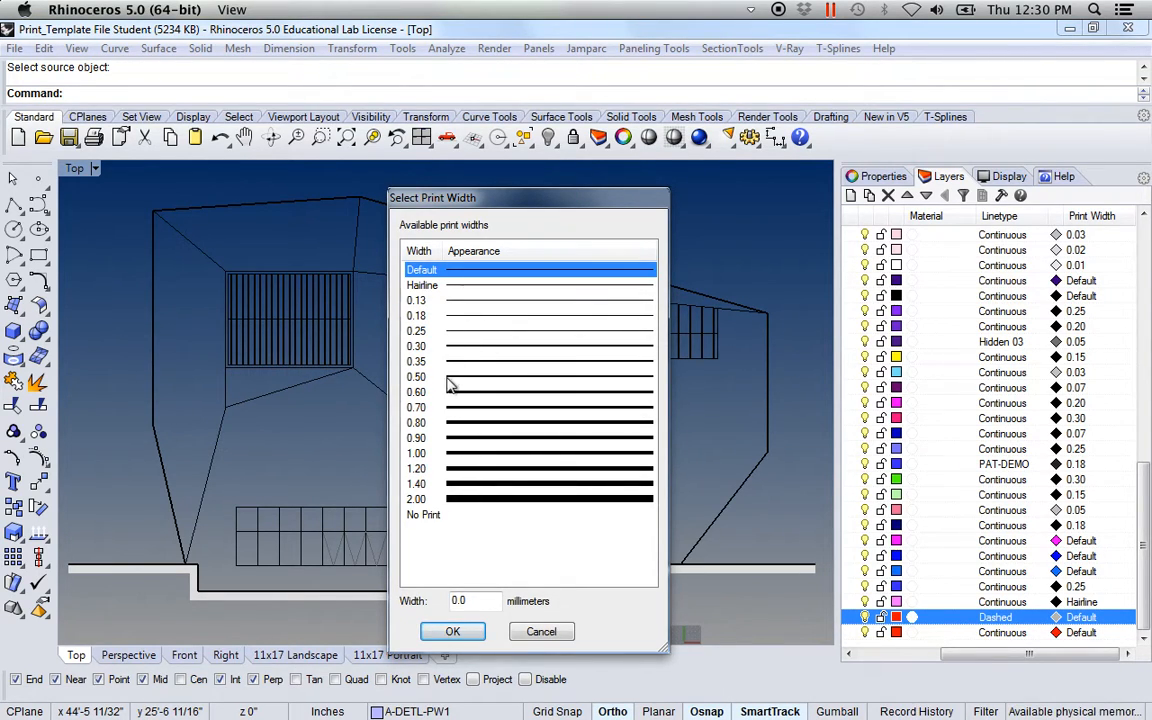
pyautogui.click(440, 453)
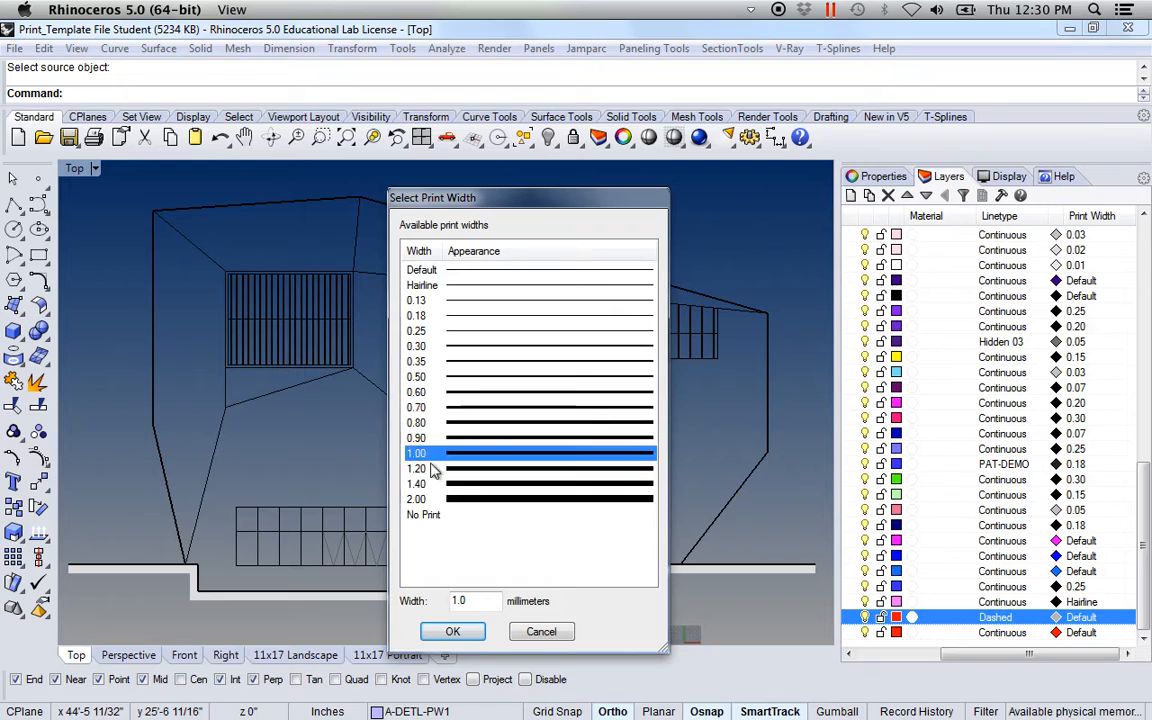
pyautogui.click(453, 631)
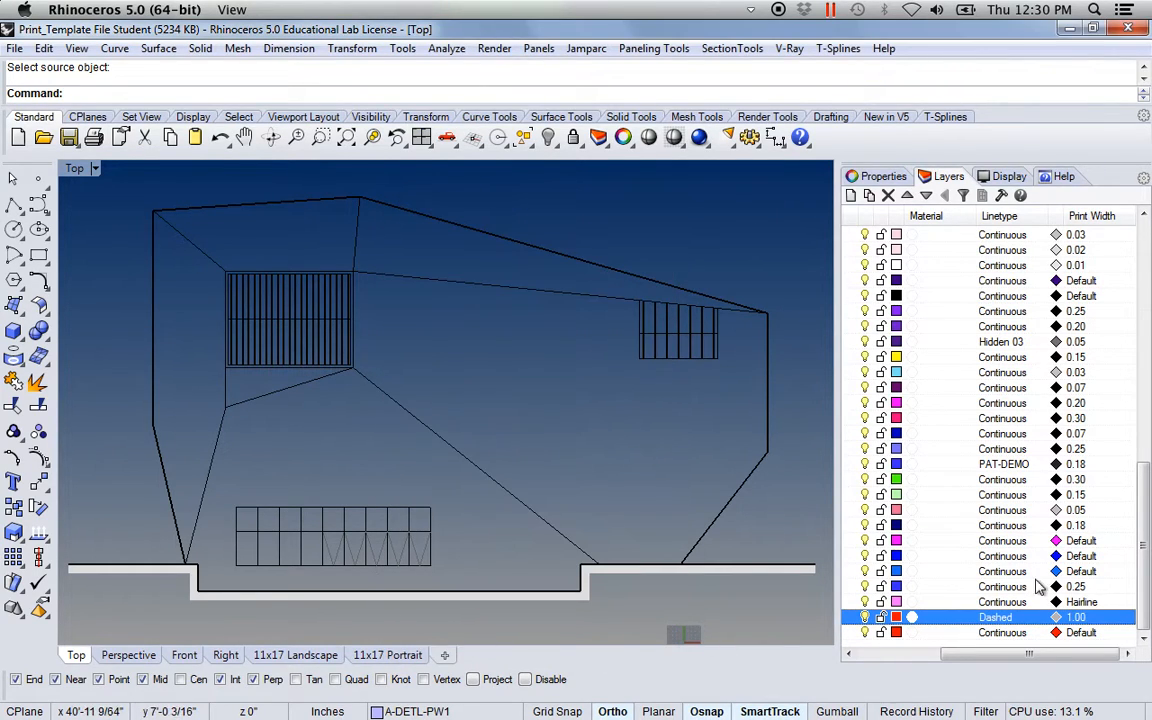
pyautogui.moveTo(1028, 655)
pyautogui.mouseDown()
pyautogui.moveTo(937, 656)
pyautogui.moveTo(1036, 648)
pyautogui.mouseUp()
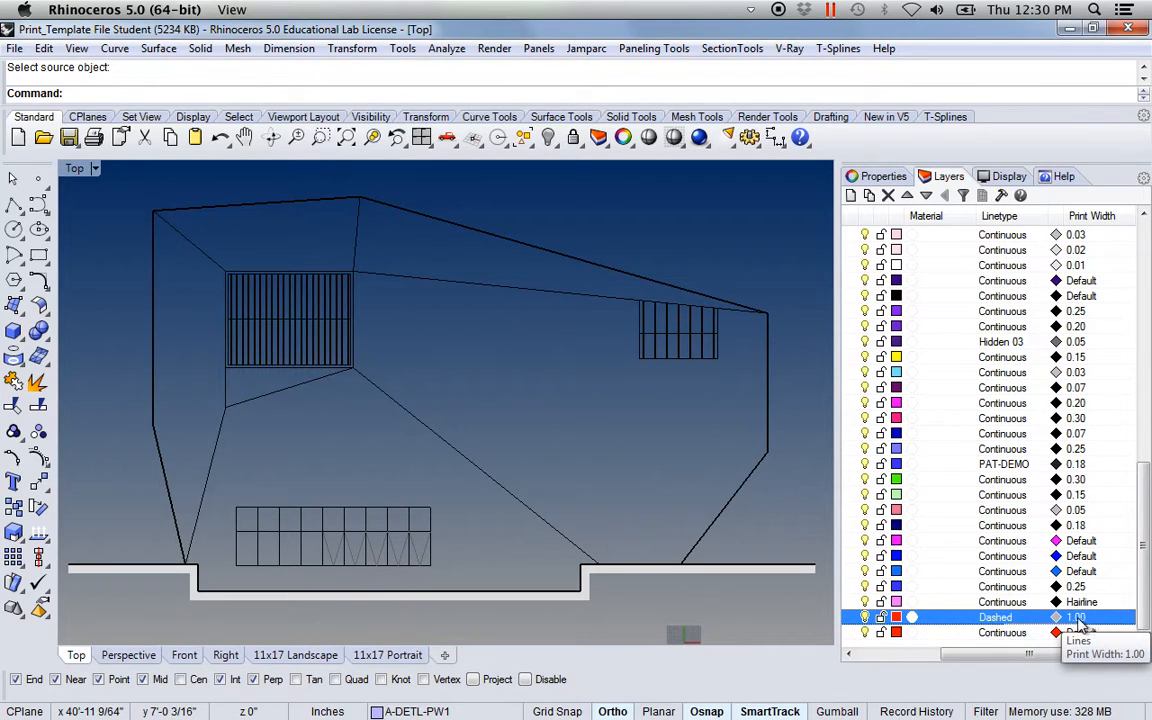
pyautogui.moveTo(1040, 658); pyautogui.dragTo(950, 658)
pyautogui.moveTo(388, 490); pyautogui.dragTo(419, 490, button='right')
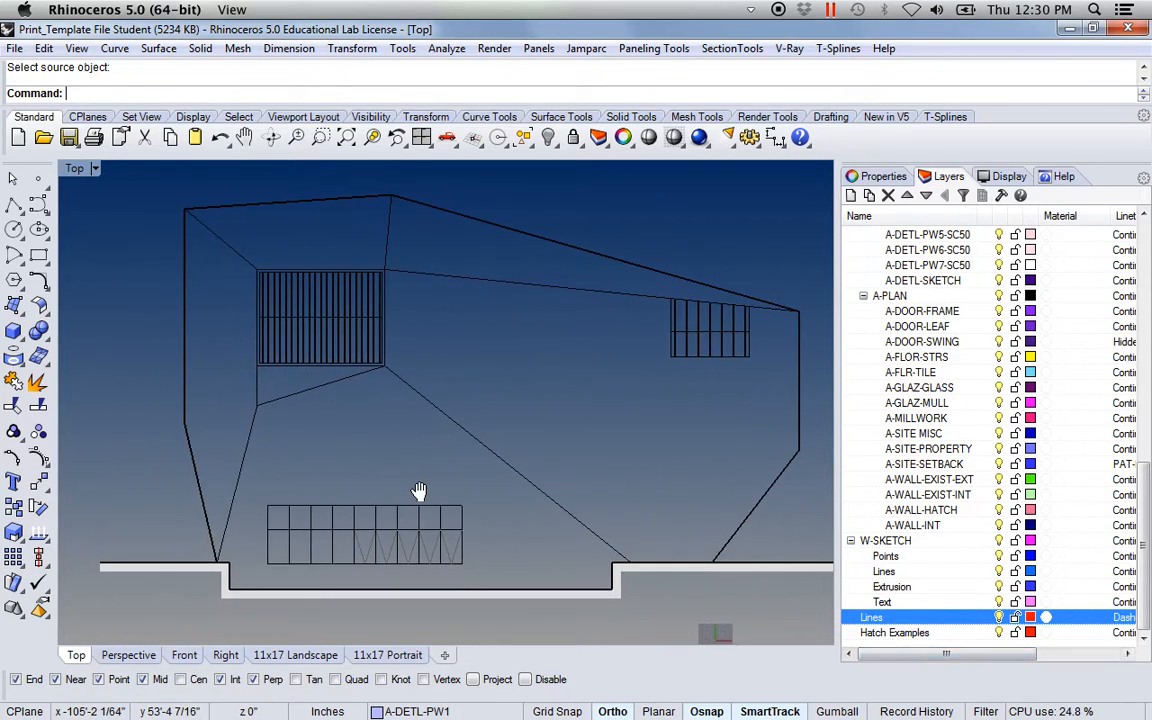
pyautogui.scroll(-8, 375, 520)
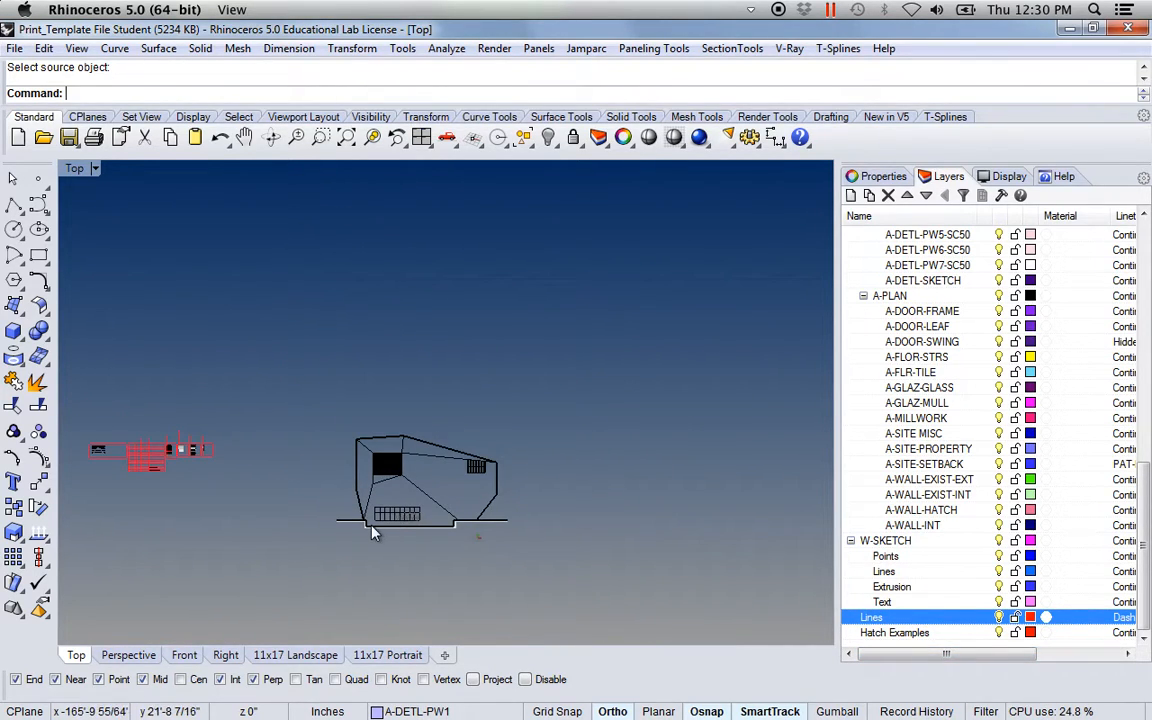
pyautogui.scroll(4, 372, 533)
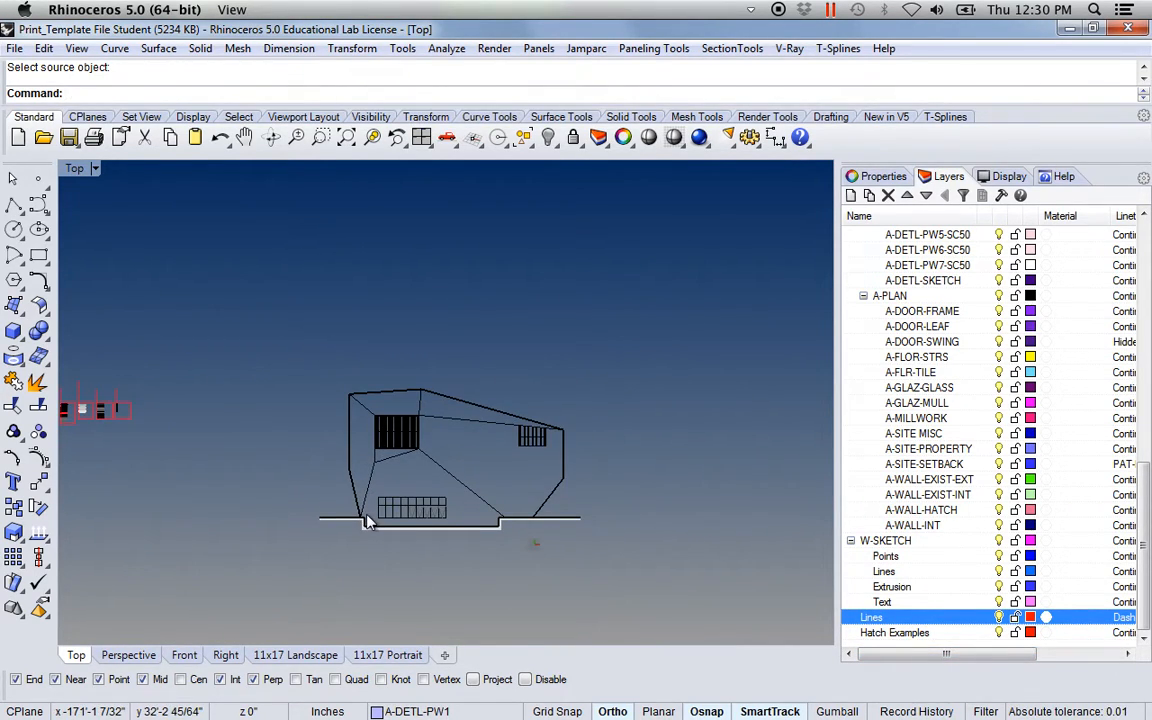
pyautogui.scroll(6, 367, 521)
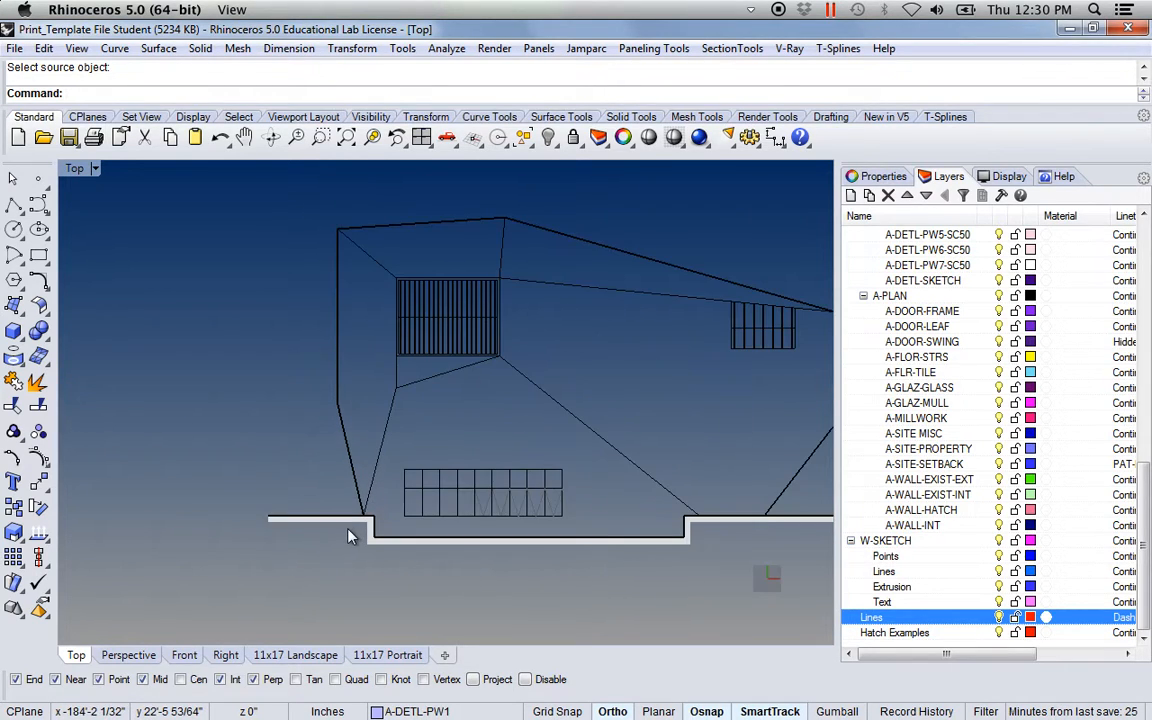
# Step: Examine the whole section drawing and review the linetypes and print widths of the detail and plan layers
pyautogui.moveTo(530, 477); pyautogui.dragTo(432, 510, button='right')
pyautogui.scroll(-2, 438, 510)
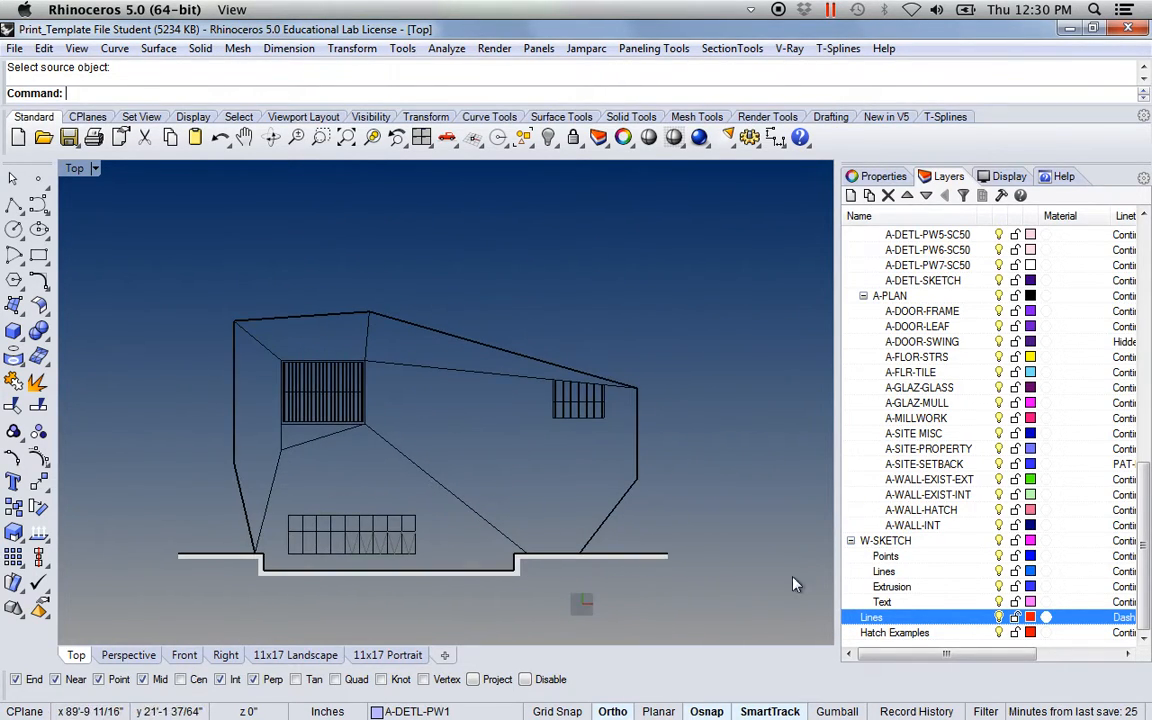
pyautogui.hscroll(5, 920, 598)
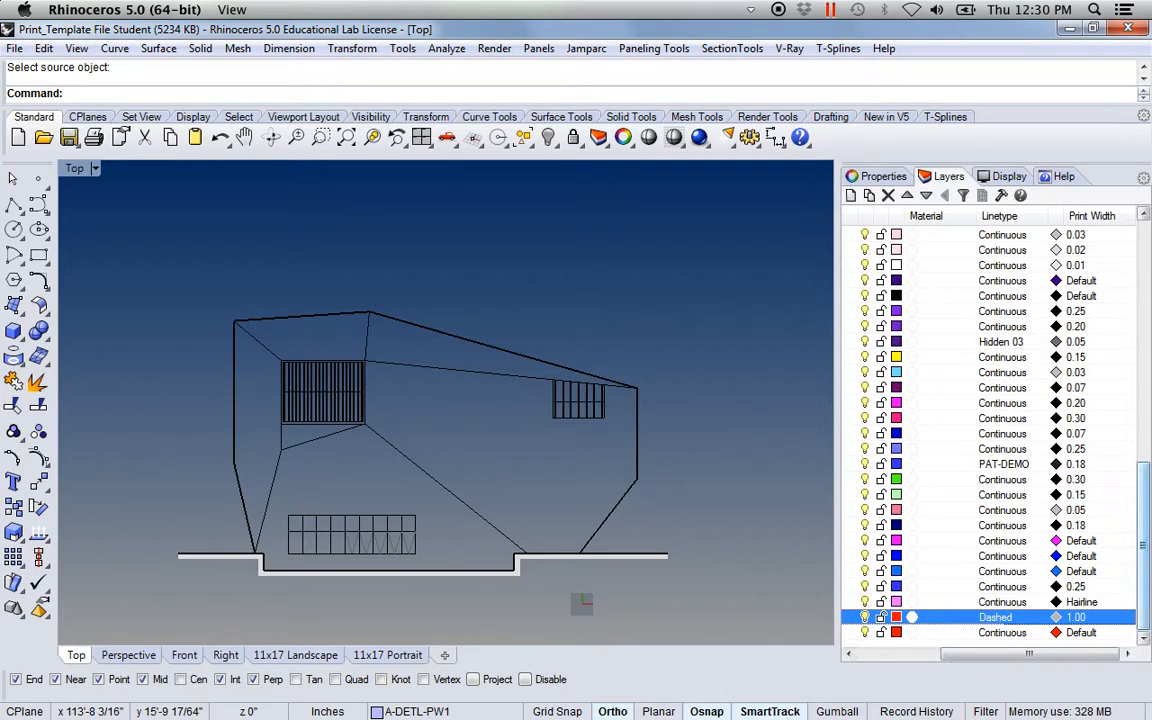
pyautogui.scroll(6, 1148, 588)
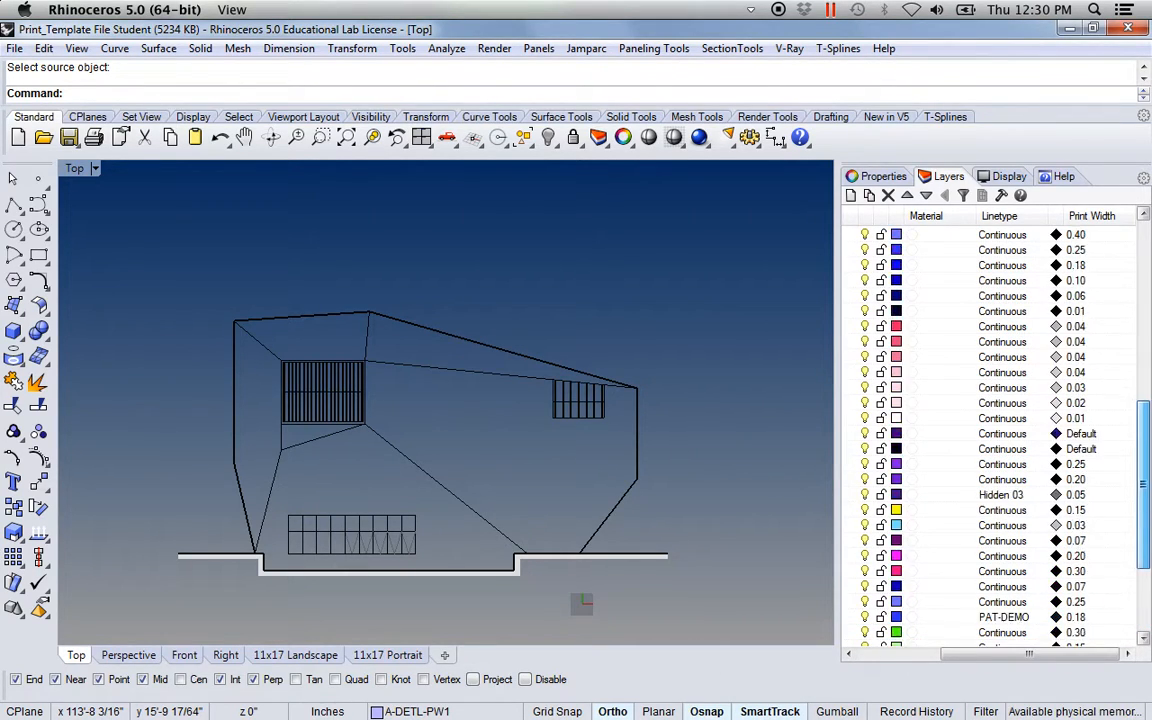
pyautogui.moveTo(1008, 662); pyautogui.dragTo(903, 662)
pyautogui.scroll(4, 300, 556)
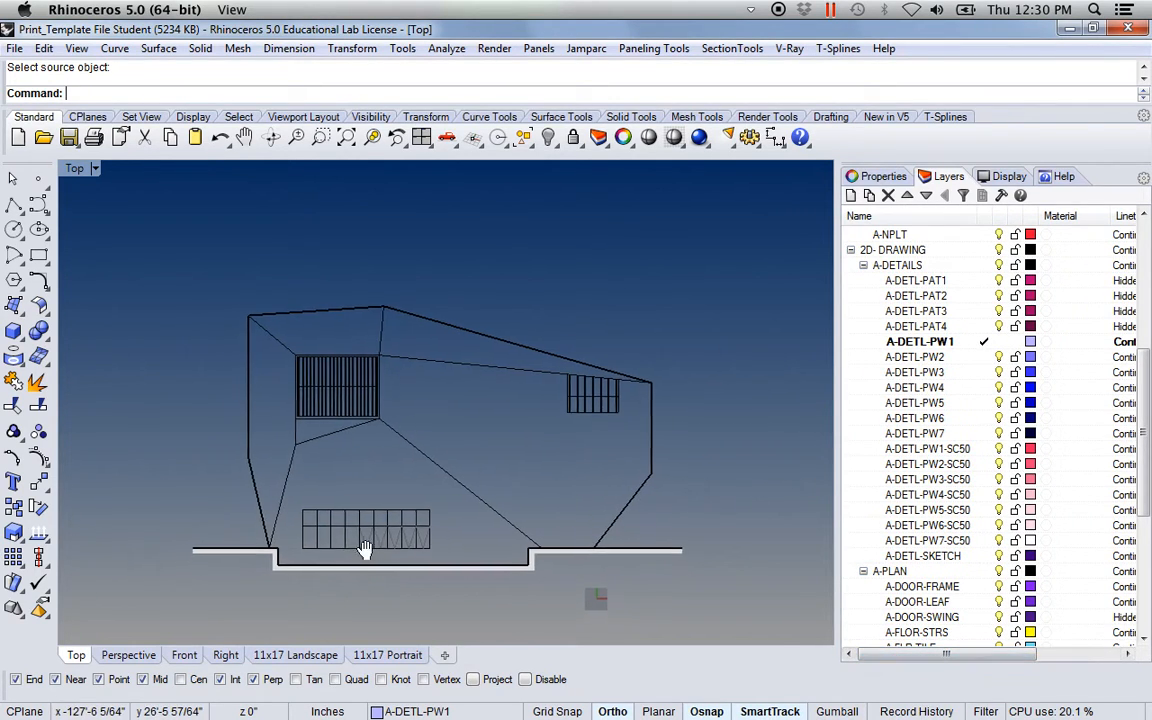
# Step: Select the section's ground line, then compare the A-DETL-PW1 pen-weight sample with that layer's linetype and print width
pyautogui.scroll(5, 267, 537)
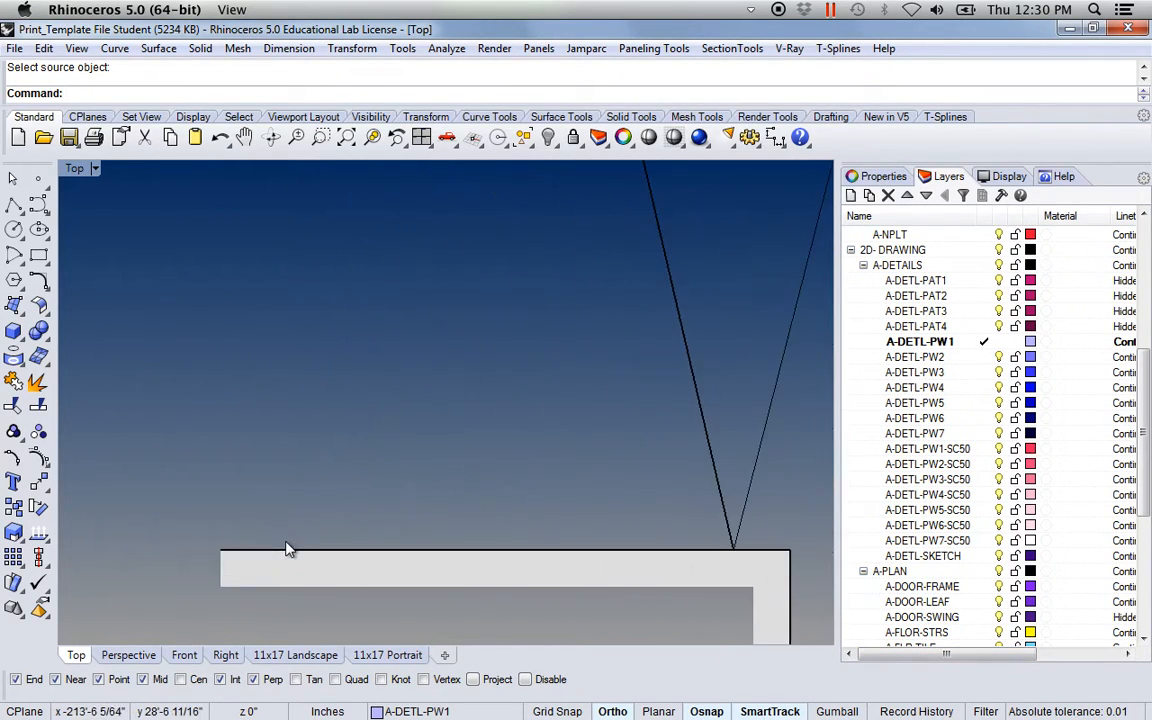
pyautogui.click(295, 554)
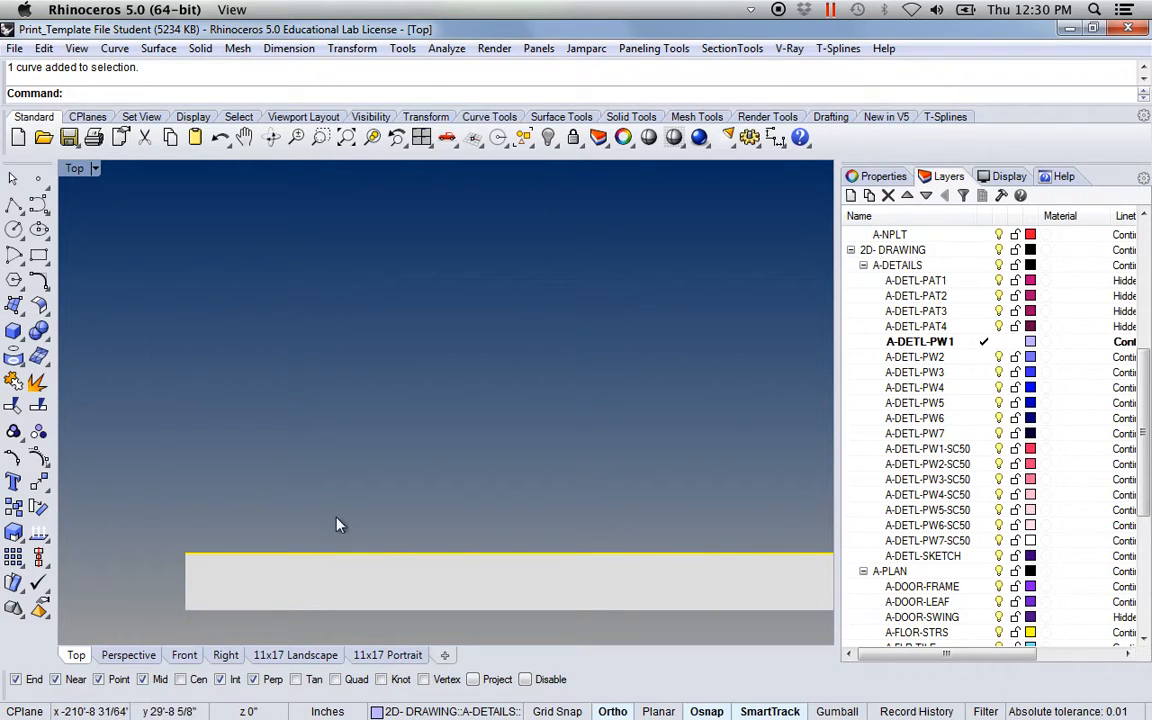
pyautogui.scroll(-10, 338, 524)
pyautogui.scroll(10, 290, 432)
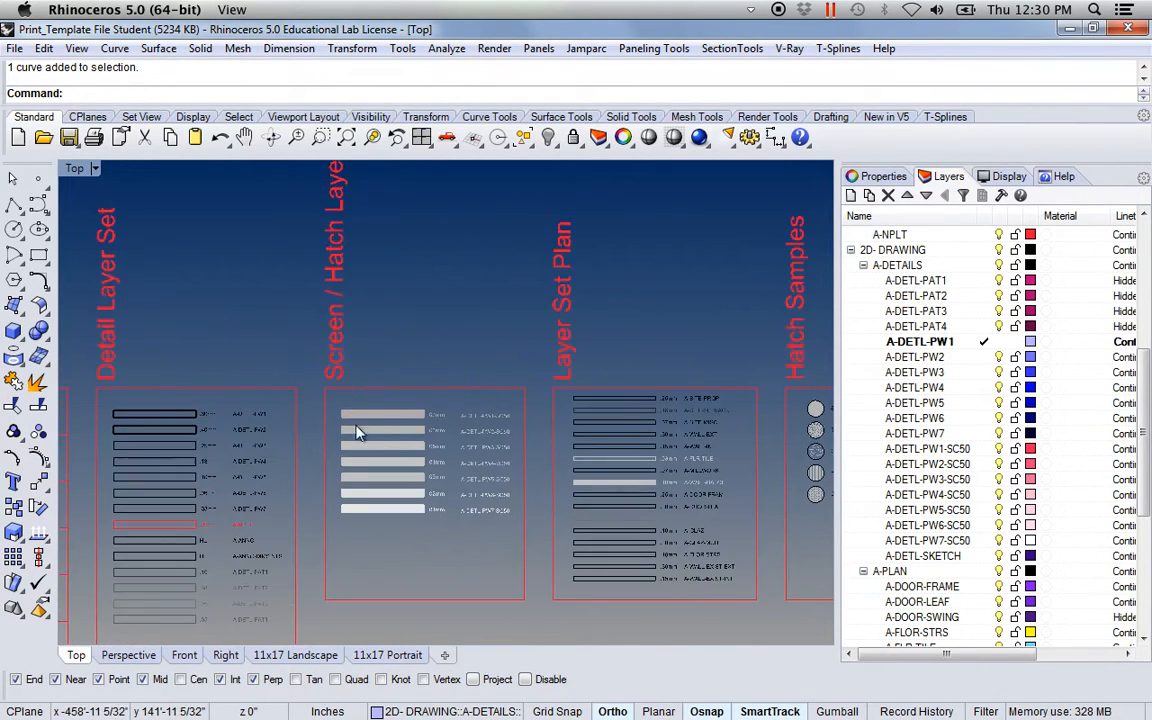
pyautogui.scroll(5, 178, 374)
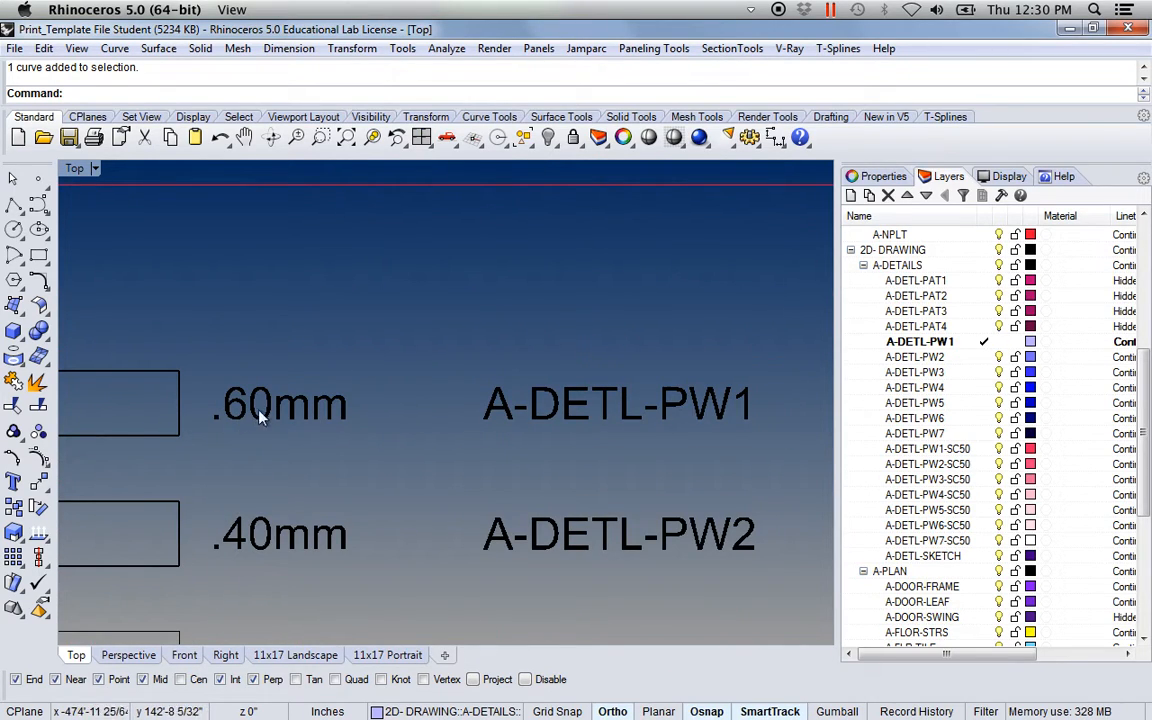
pyautogui.moveTo(492, 469); pyautogui.dragTo(311, 462, button='right')
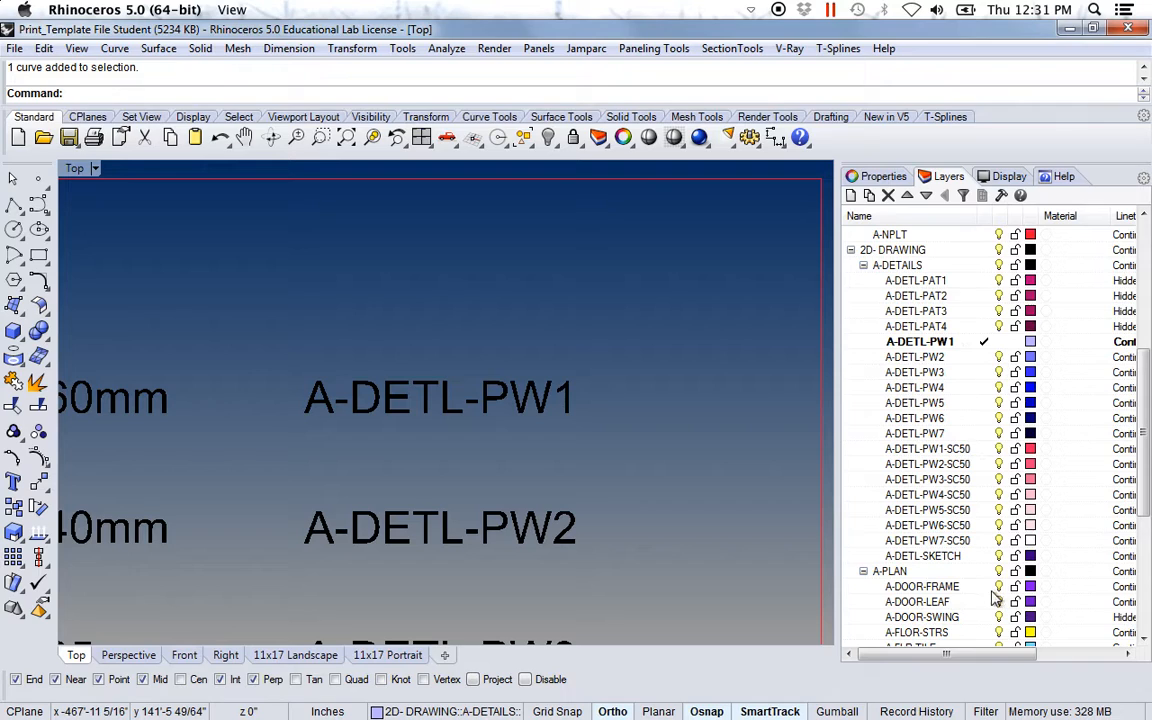
pyautogui.moveTo(988, 655); pyautogui.dragTo(1081, 668)
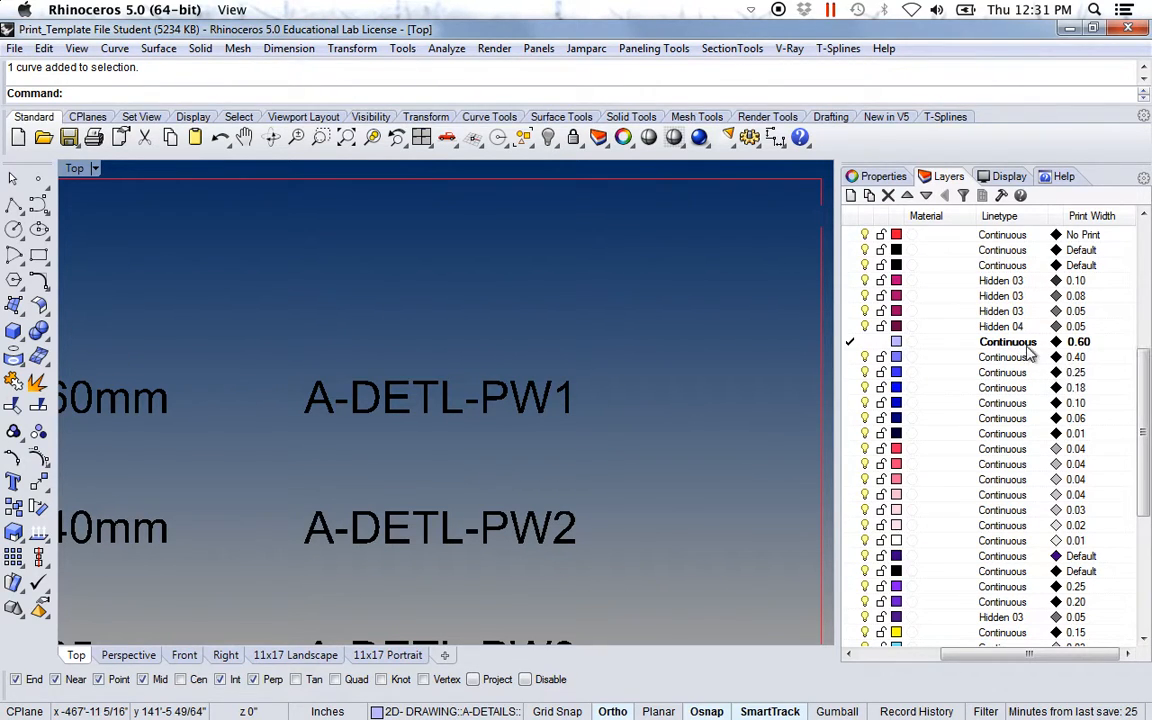
pyautogui.moveTo(1020, 655); pyautogui.dragTo(933, 651)
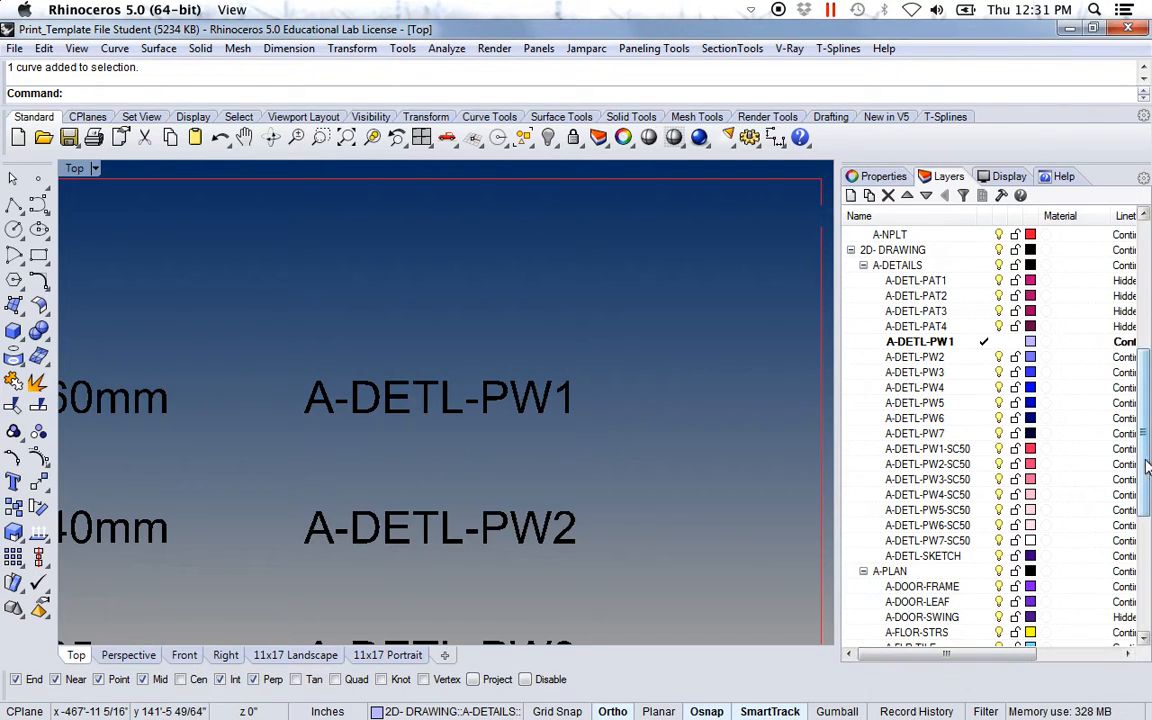
# Step: Create a new layer named My Layer beneath the standalone Lines layer at the end of the layer list
pyautogui.scroll(-1, 1148, 505)
pyautogui.moveTo(1148, 508); pyautogui.dragTo(1141, 643)
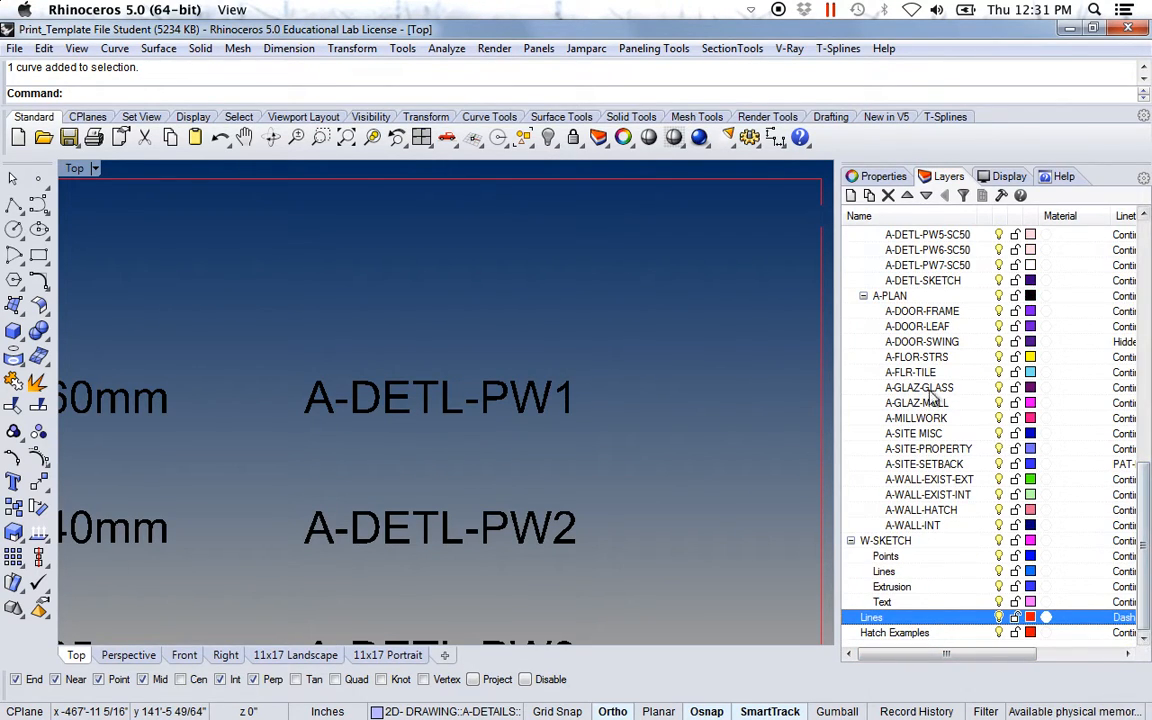
pyautogui.click(851, 196)
pyautogui.write('My Layer')
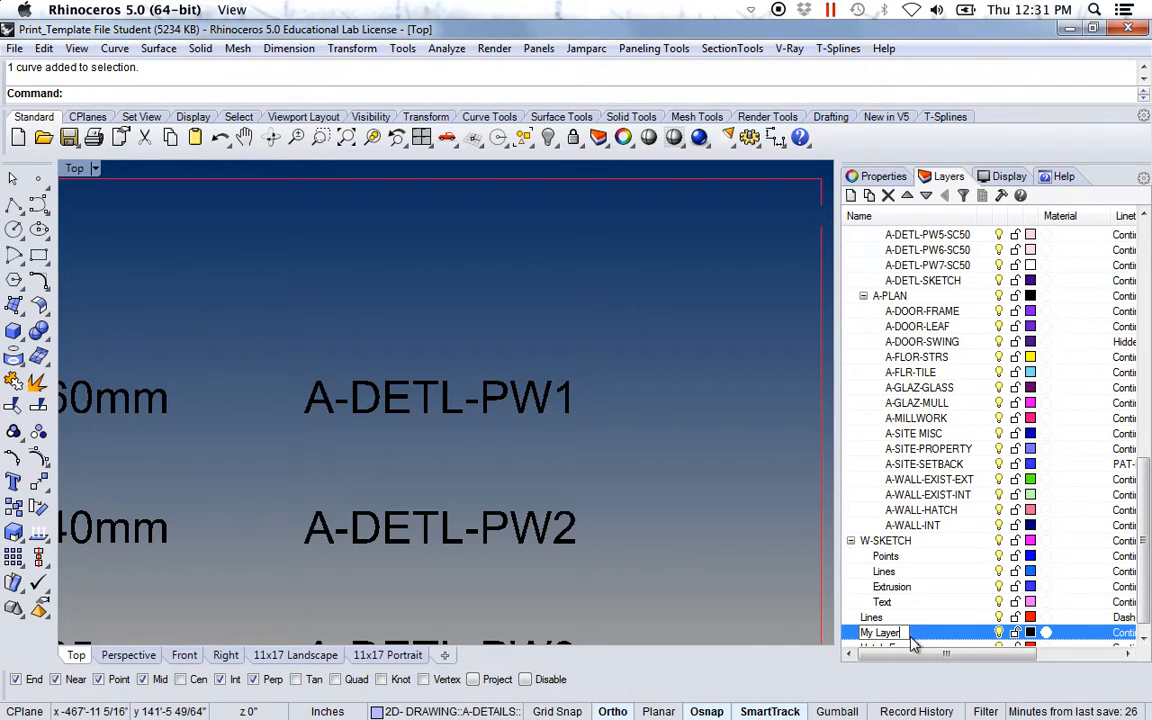
pyautogui.press('Return')
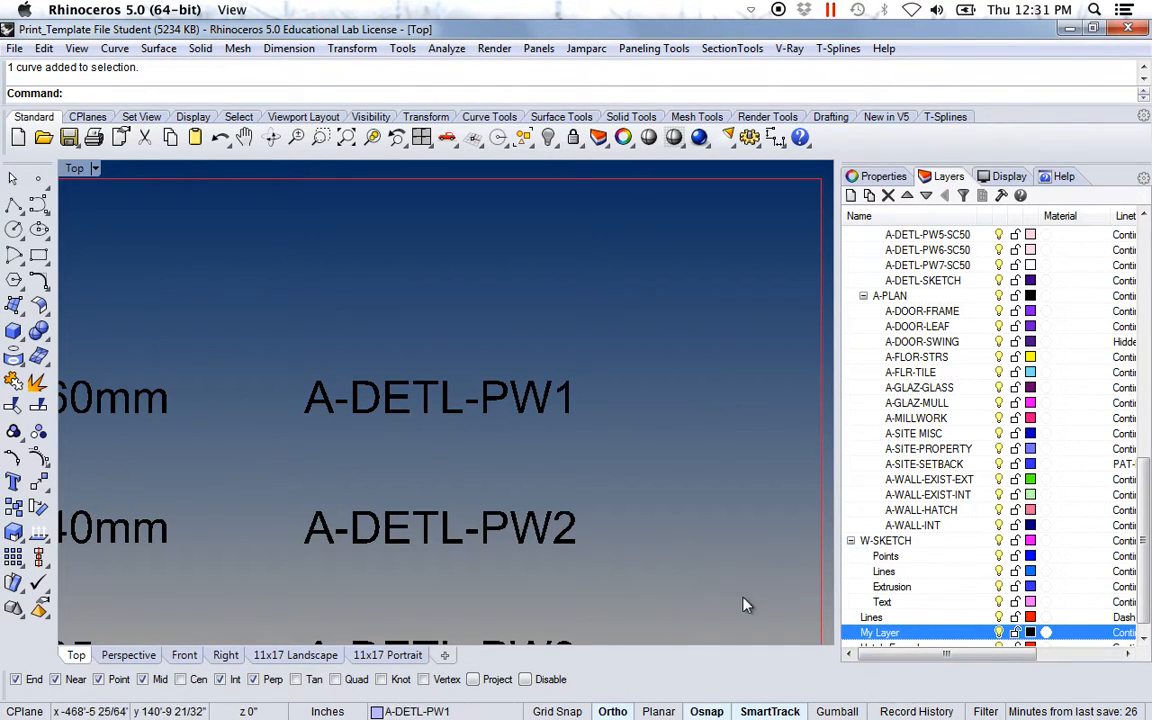
# Step: Match My Layer's properties to the source layer A-DETL-PW1 and check its linetype and print width
pyautogui.rightClick(900, 637)
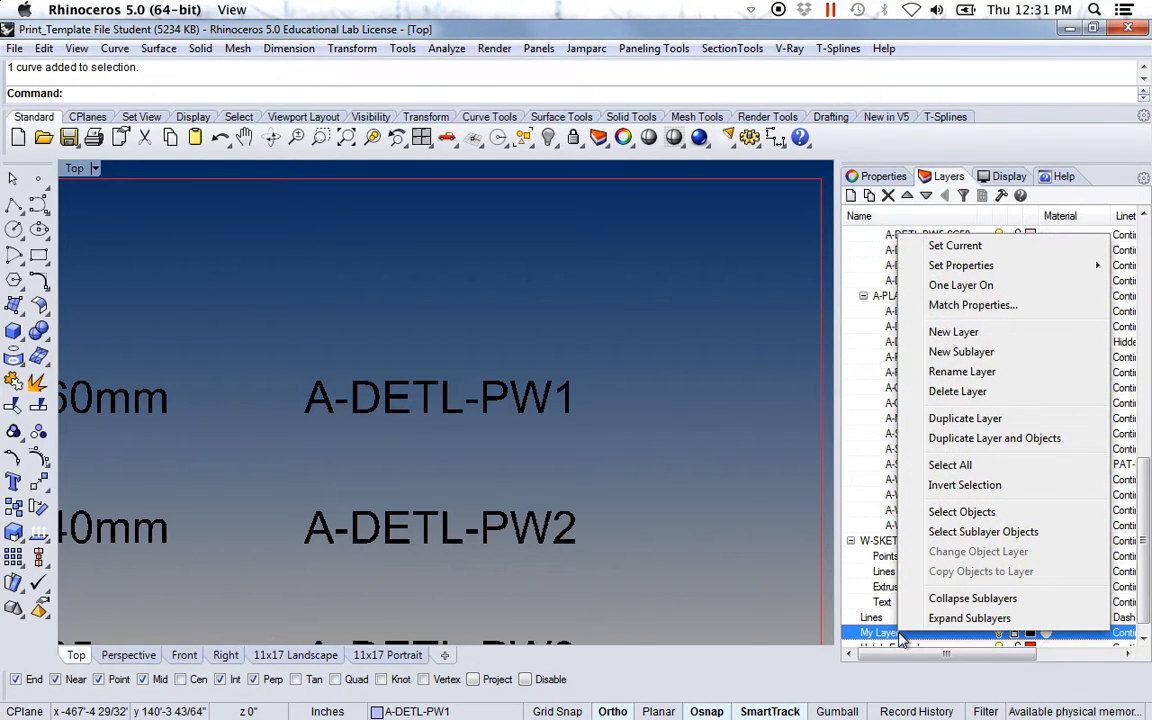
pyautogui.click(972, 305)
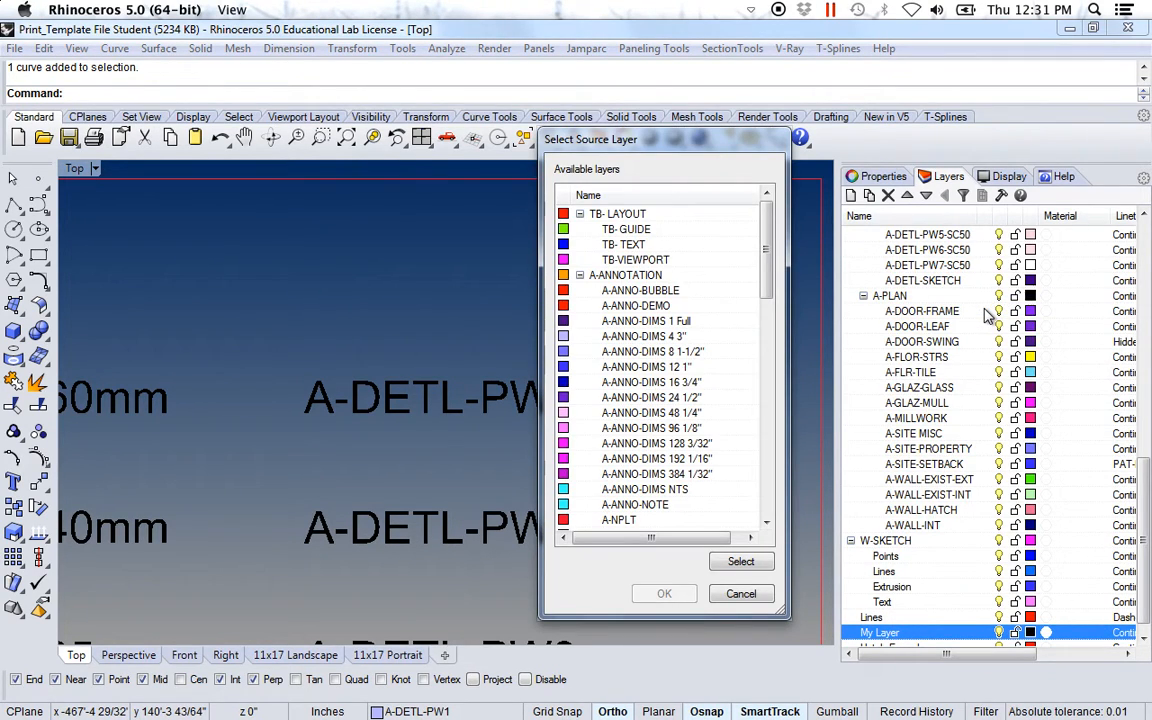
pyautogui.moveTo(660, 147); pyautogui.dragTo(728, 175)
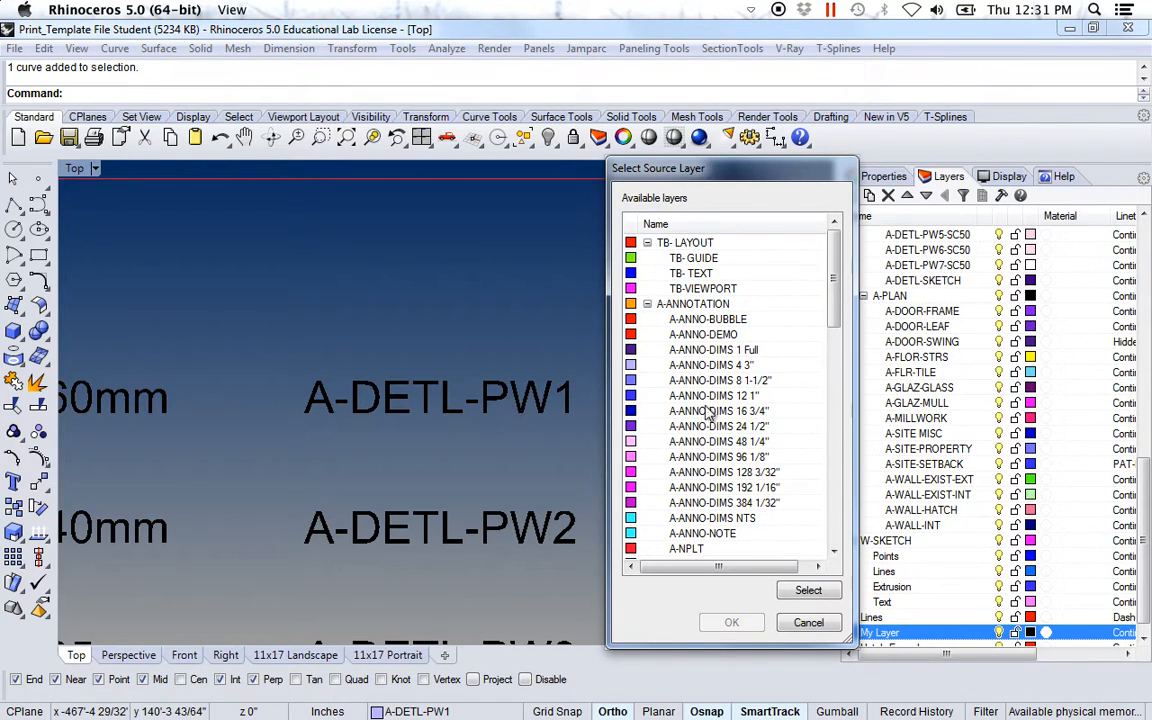
pyautogui.moveTo(836, 310); pyautogui.dragTo(840, 381)
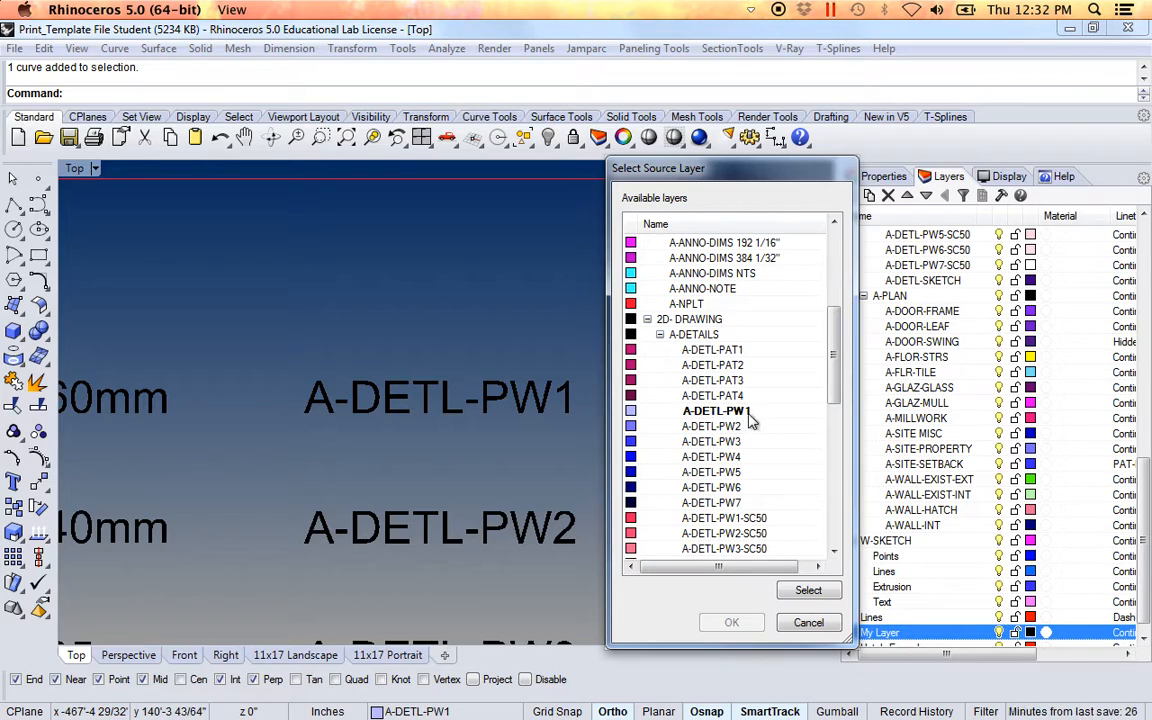
pyautogui.click(715, 414)
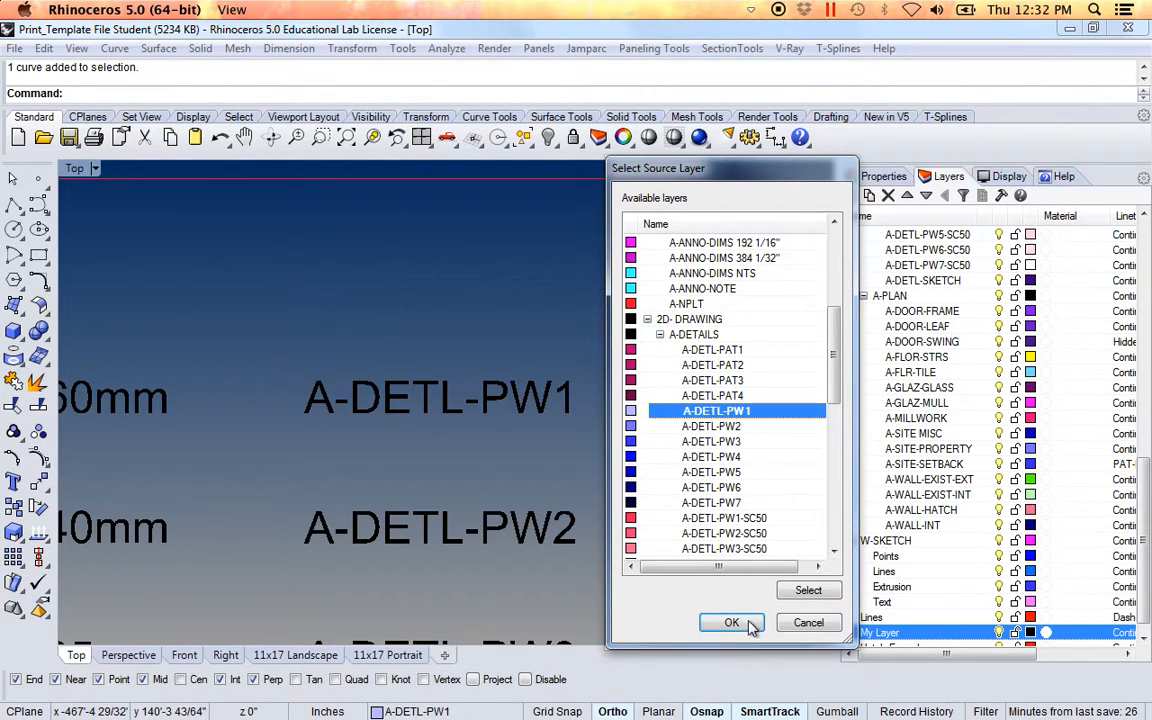
pyautogui.click(732, 623)
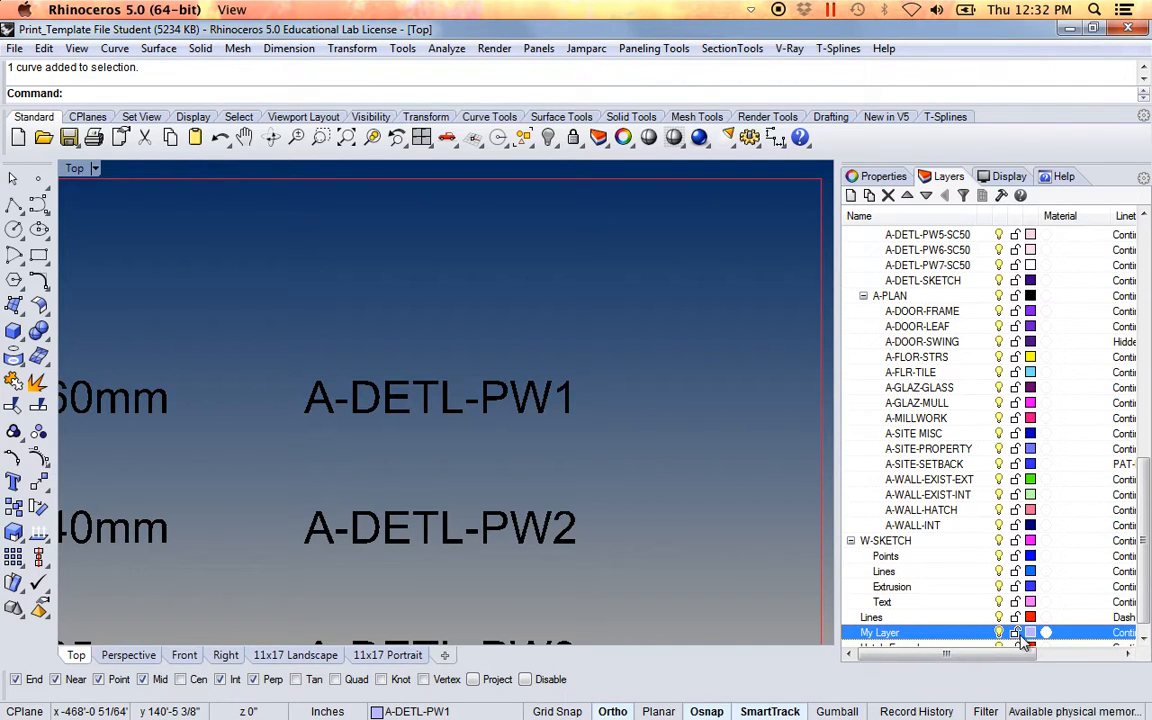
pyautogui.hscroll(5, 1070, 662)
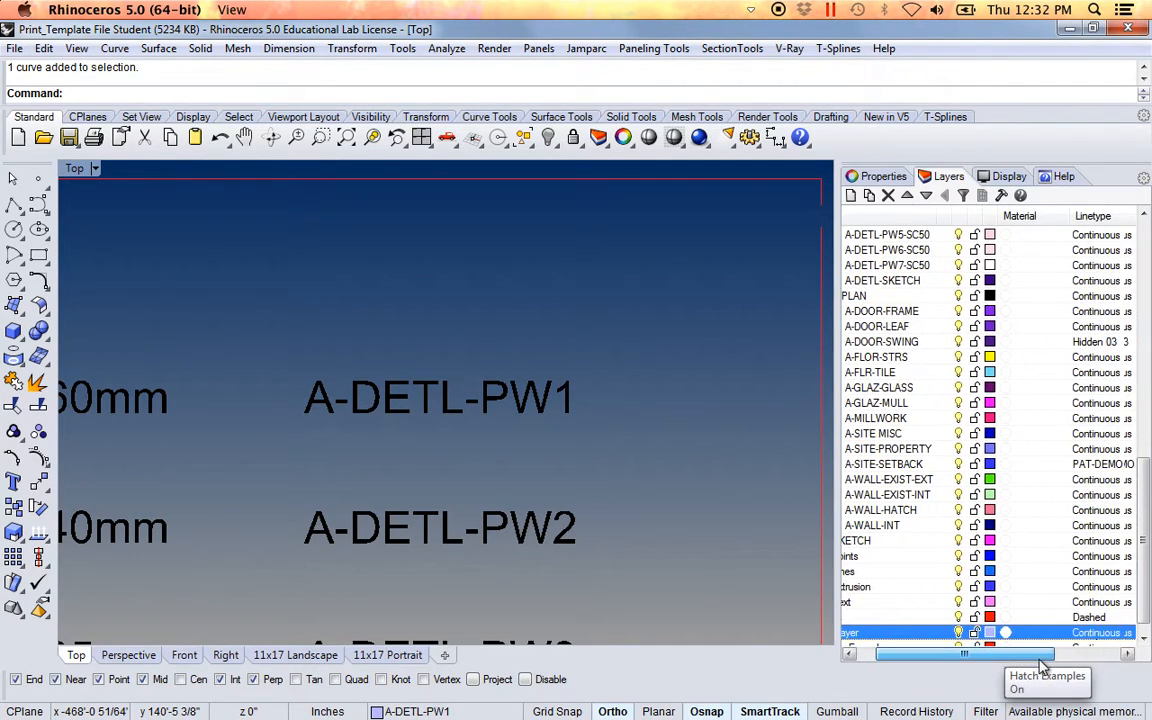
pyautogui.hscroll(1, 1078, 668)
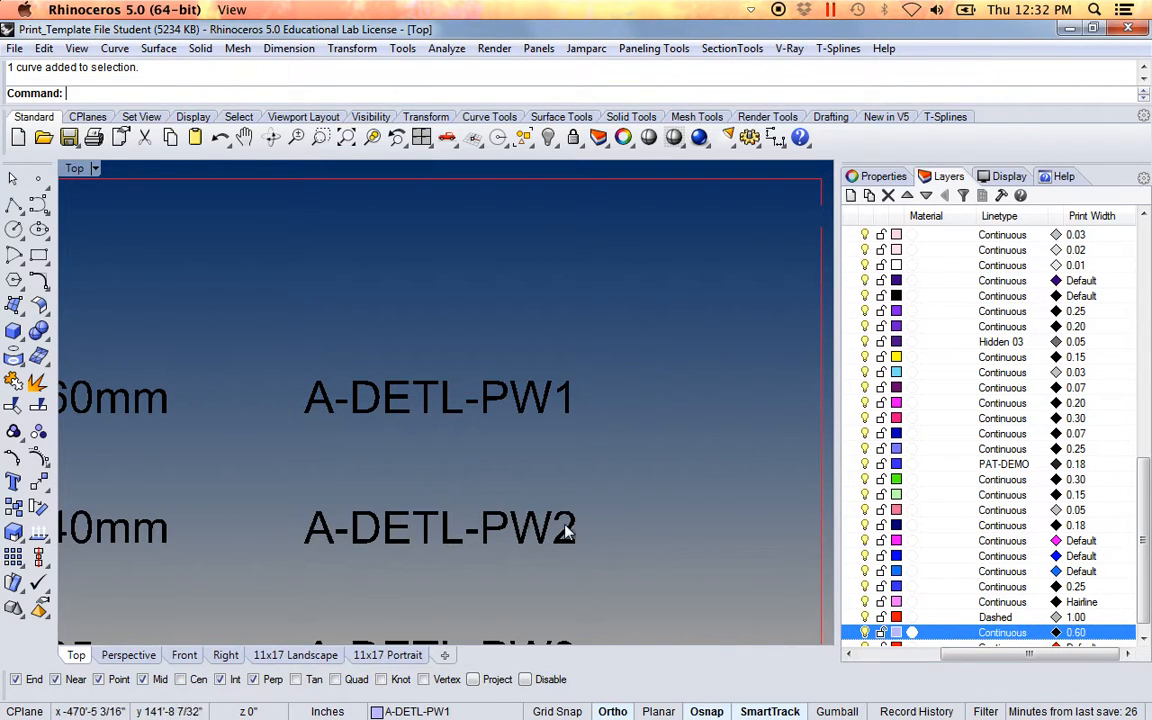
# Step: Move the section drawing's stepped ground line onto My Layer
pyautogui.scroll(-5, 545, 527)
pyautogui.scroll(-5, 588, 498)
pyautogui.moveTo(630, 511); pyautogui.dragTo(262, 384, button='right')
pyautogui.scroll(-5, 640, 483)
pyautogui.moveTo(715, 508); pyautogui.dragTo(385, 392, button='right')
pyautogui.moveTo(610, 480); pyautogui.dragTo(361, 388, button='right')
pyautogui.scroll(-5, 463, 466)
pyautogui.moveTo(507, 481); pyautogui.dragTo(316, 455, button='right')
pyautogui.scroll(8, 458, 530)
pyautogui.scroll(3, 445, 490)
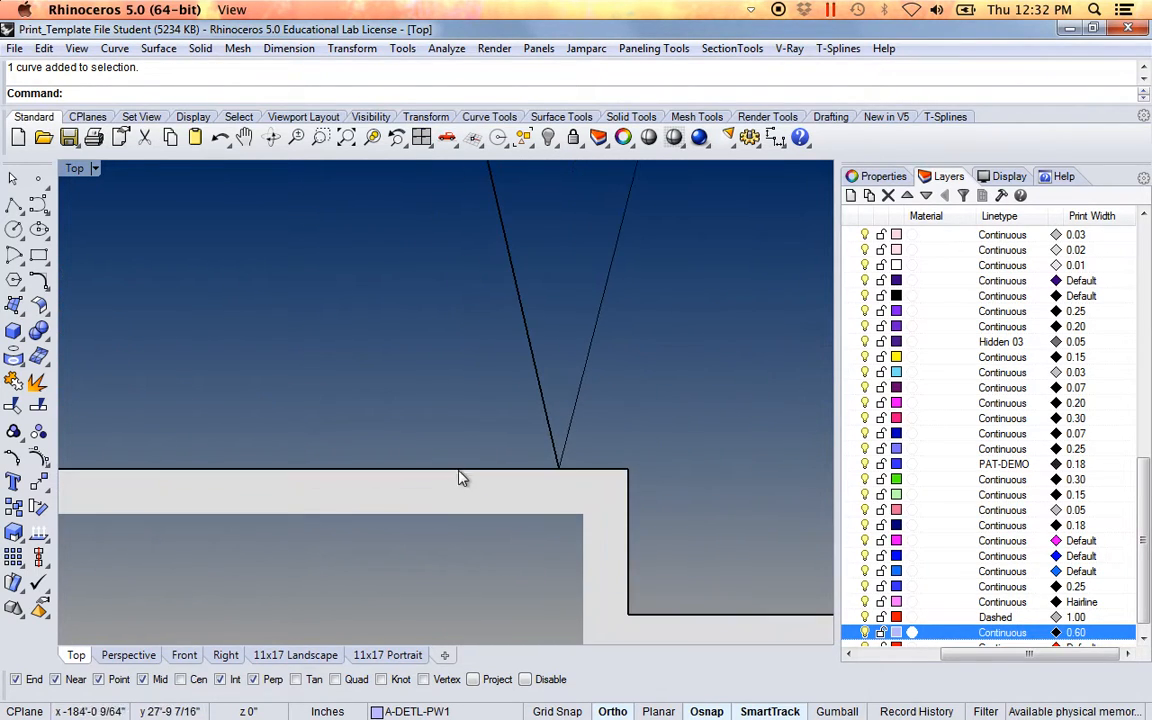
pyautogui.click(610, 474)
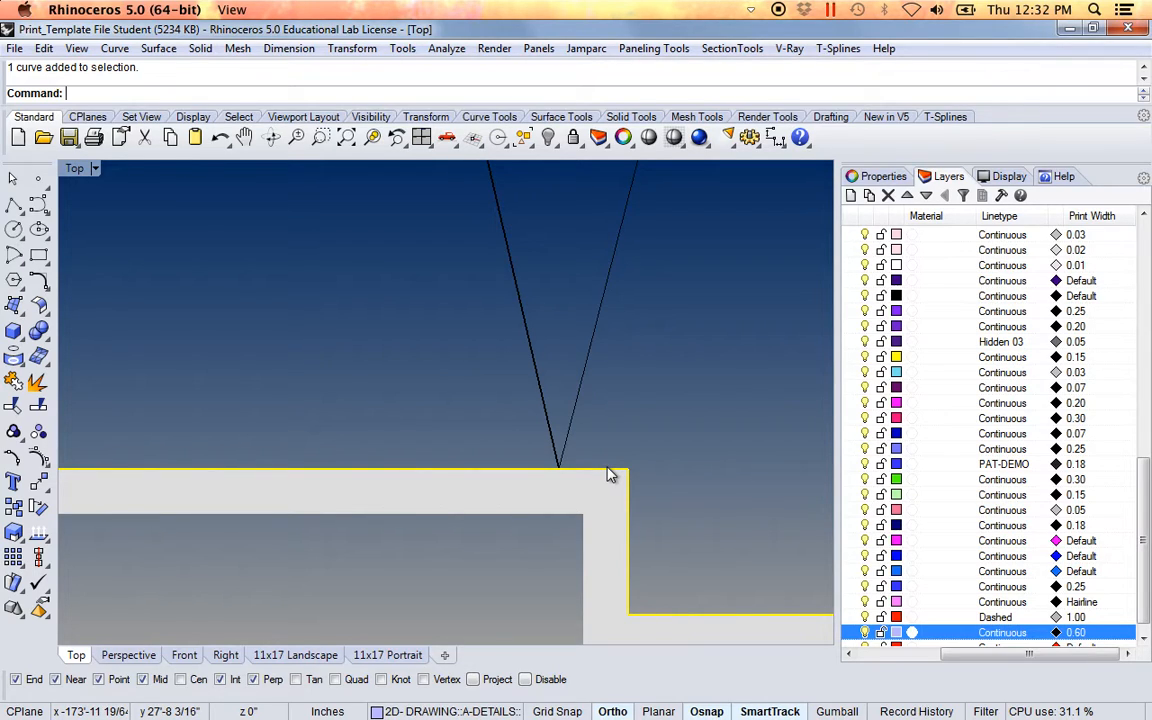
pyautogui.moveTo(1007, 655); pyautogui.dragTo(924, 655)
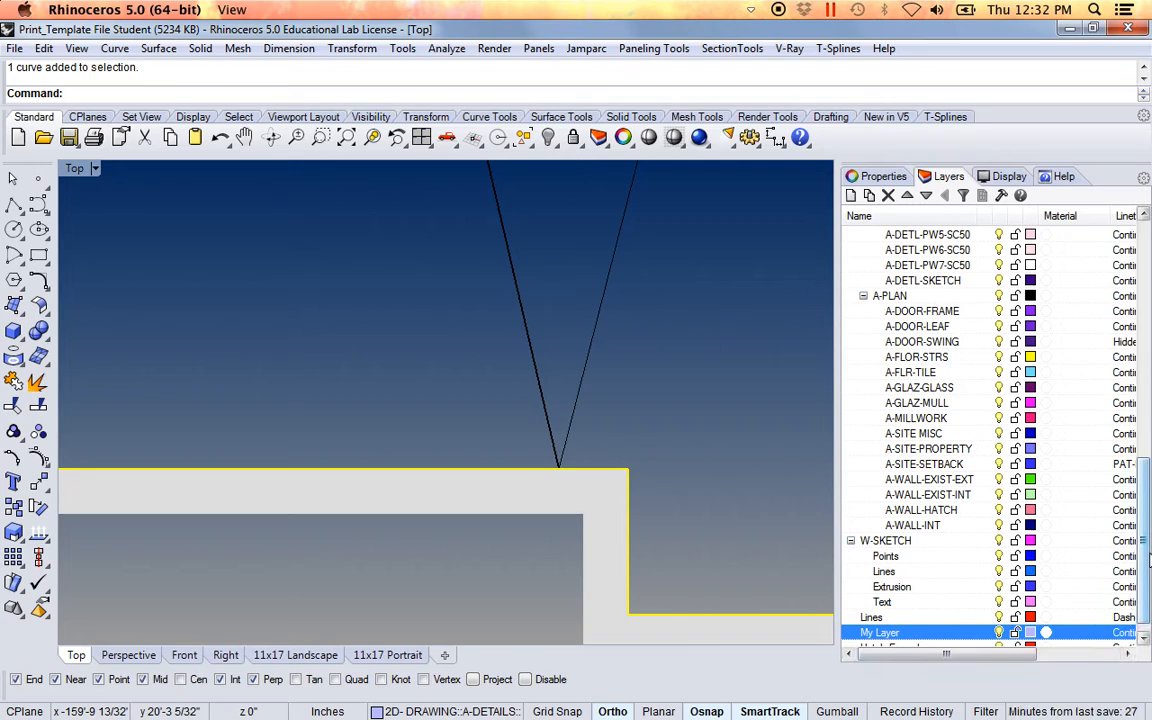
pyautogui.scroll(-1, 1148, 560)
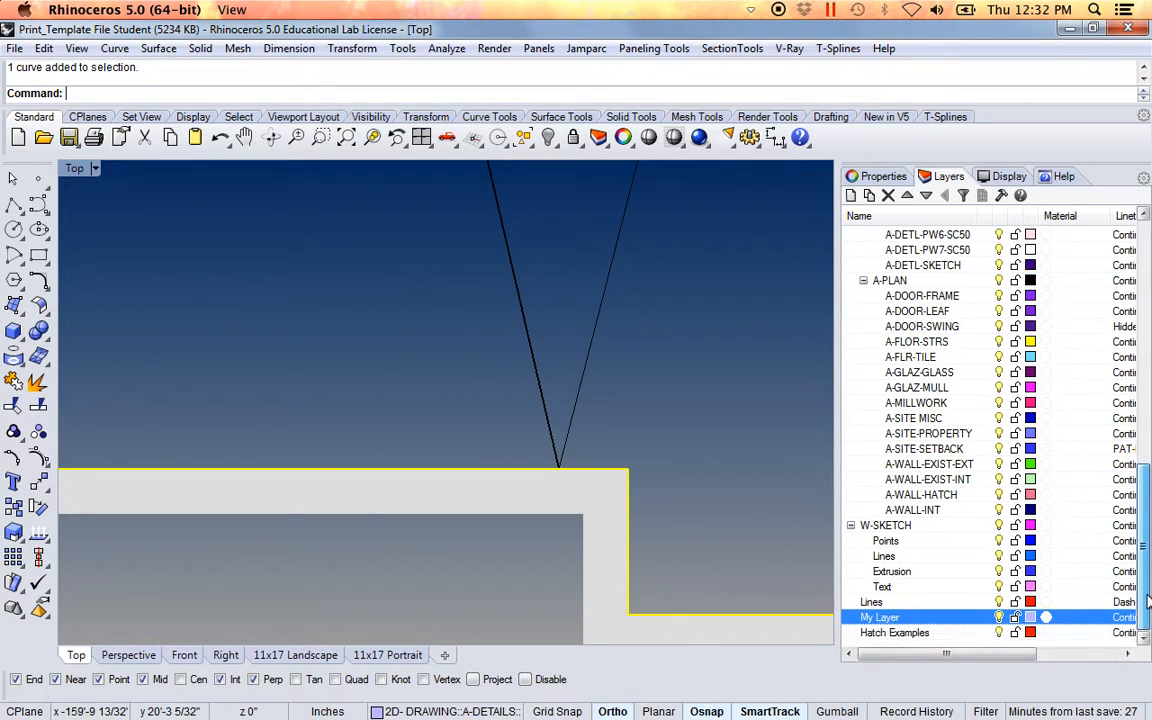
pyautogui.rightClick(893, 620)
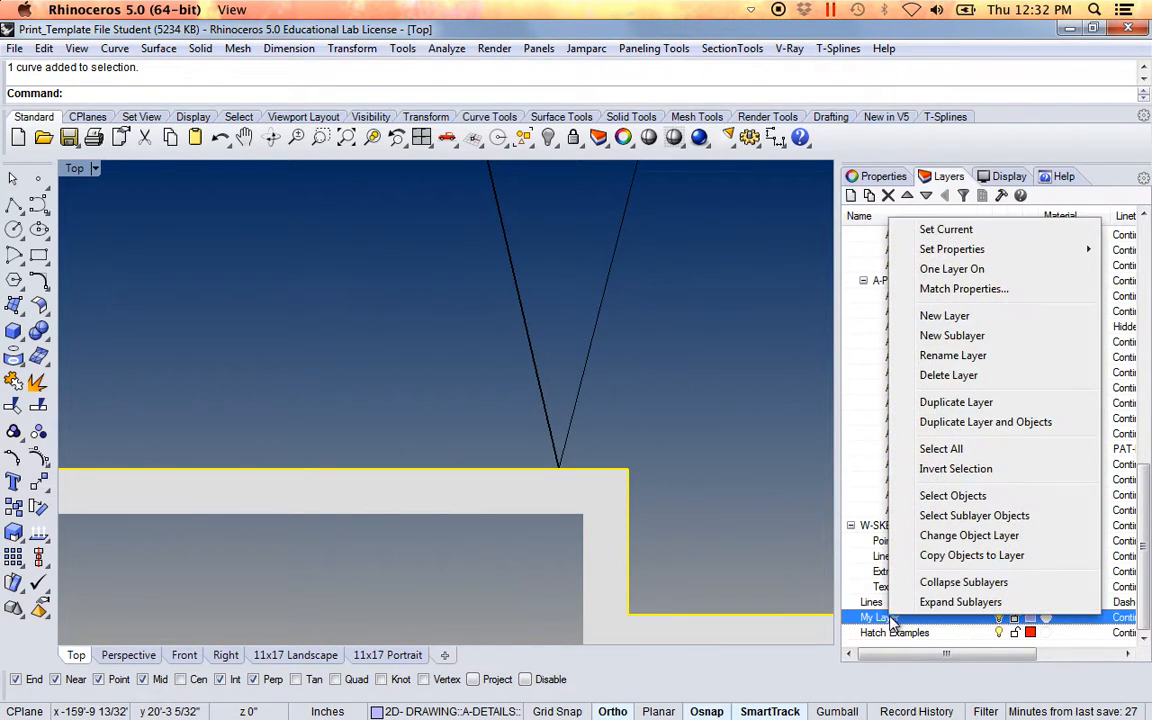
pyautogui.click(972, 537)
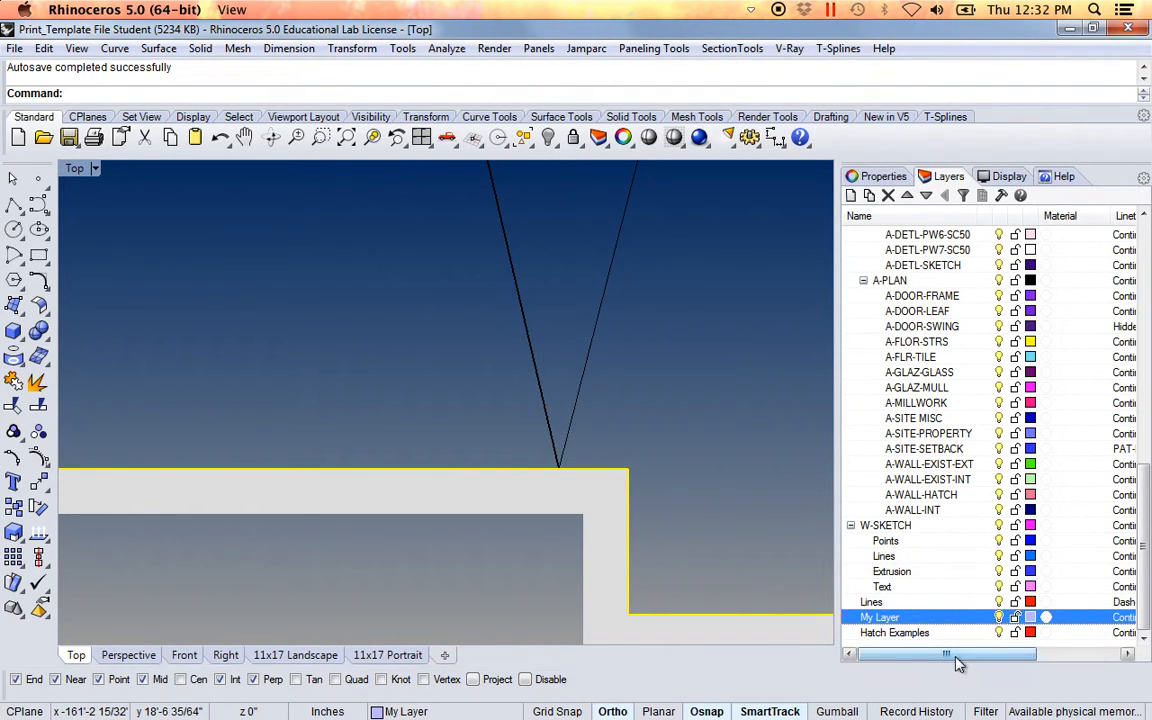
# Step: Set My Layer's print width to 0.90 mm
pyautogui.moveTo(958, 663); pyautogui.dragTo(1041, 663)
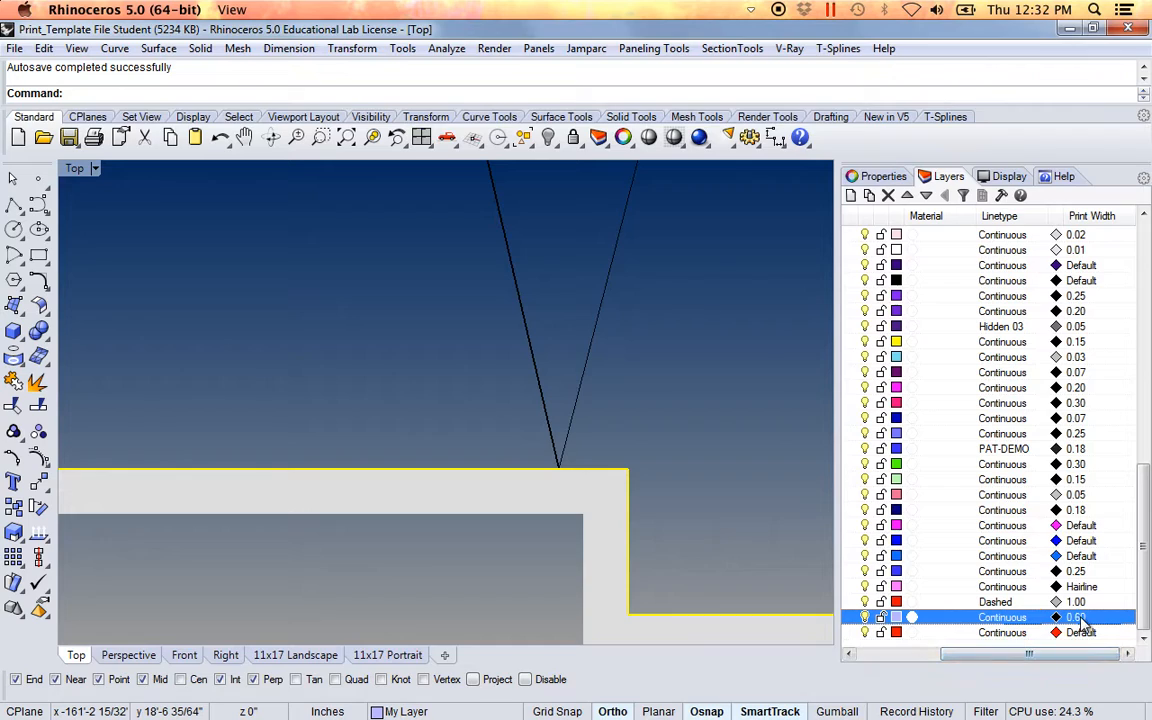
pyautogui.click(1080, 619)
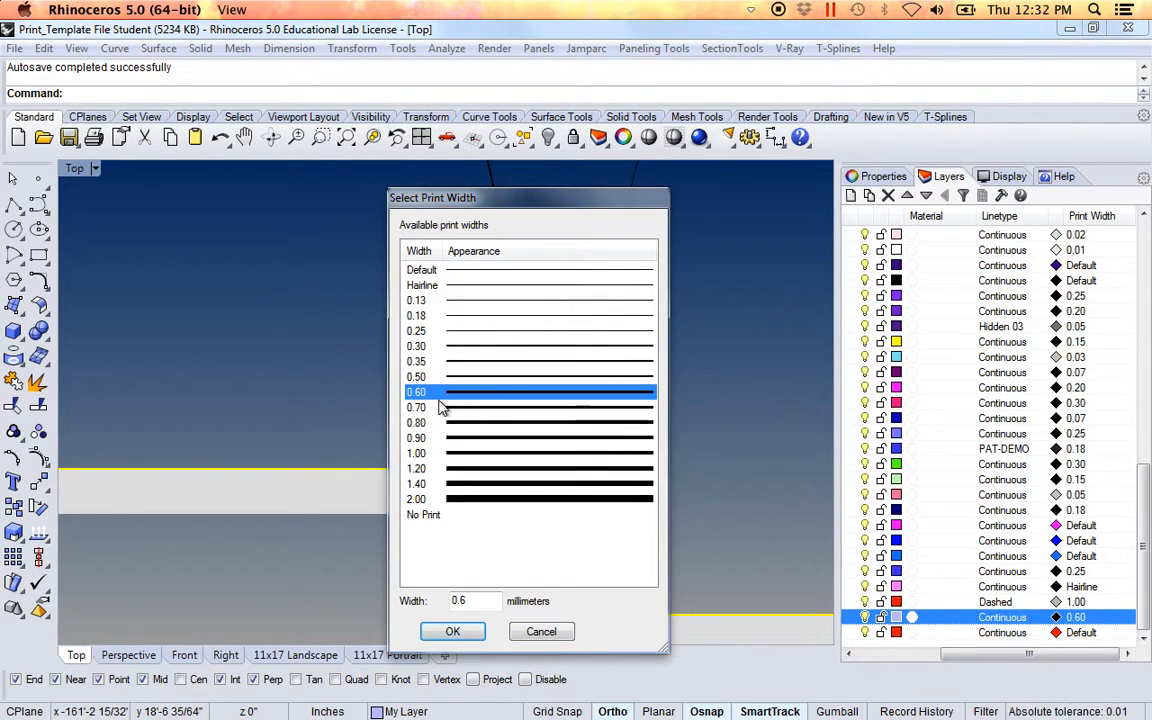
pyautogui.click(440, 438)
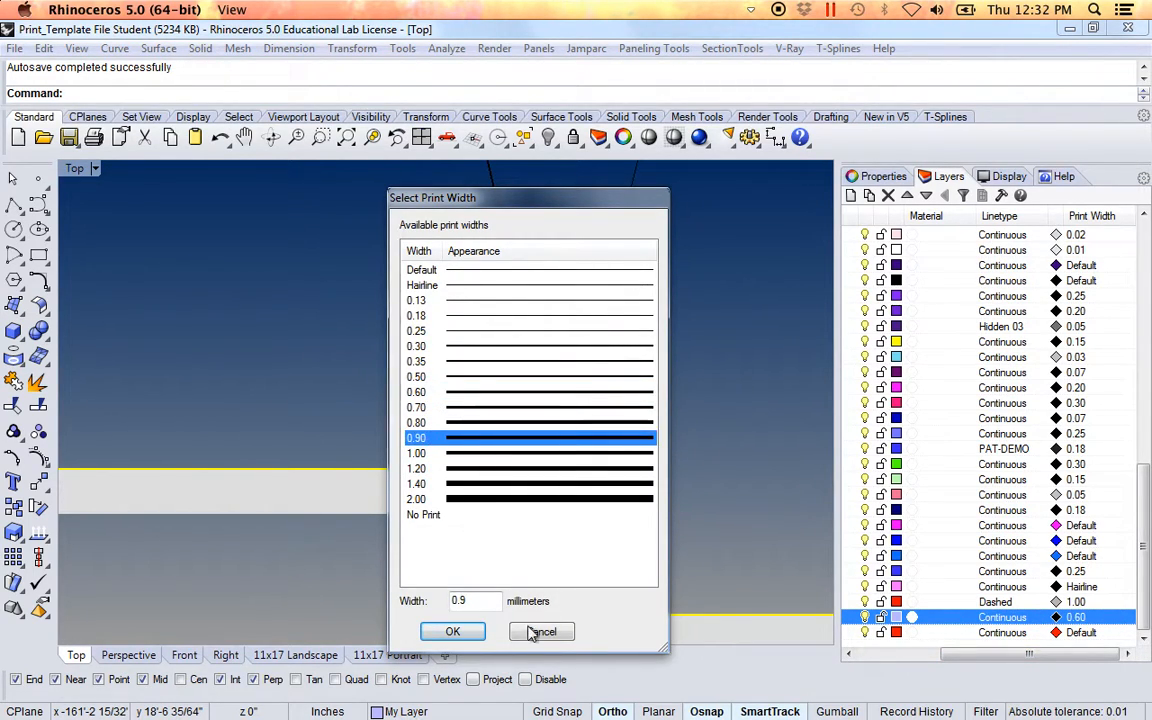
pyautogui.click(452, 631)
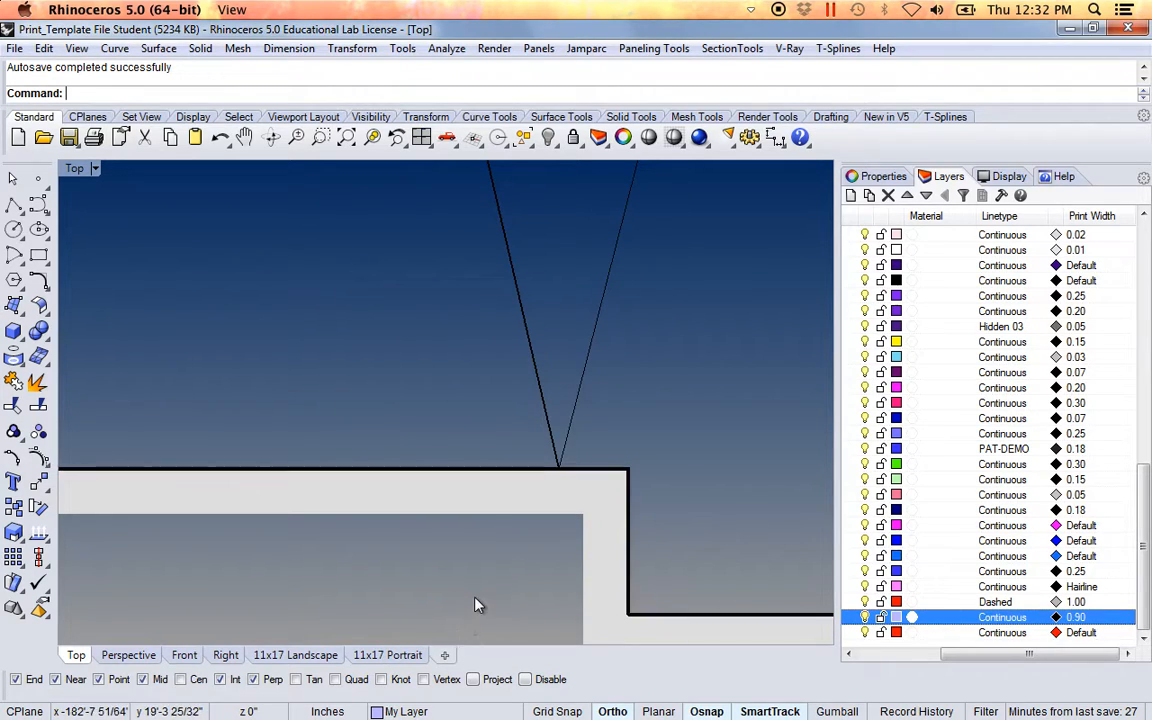
# Step: Examine the ground line's weight up close and against the other lines of the whole section drawing
pyautogui.scroll(12, 638, 478)
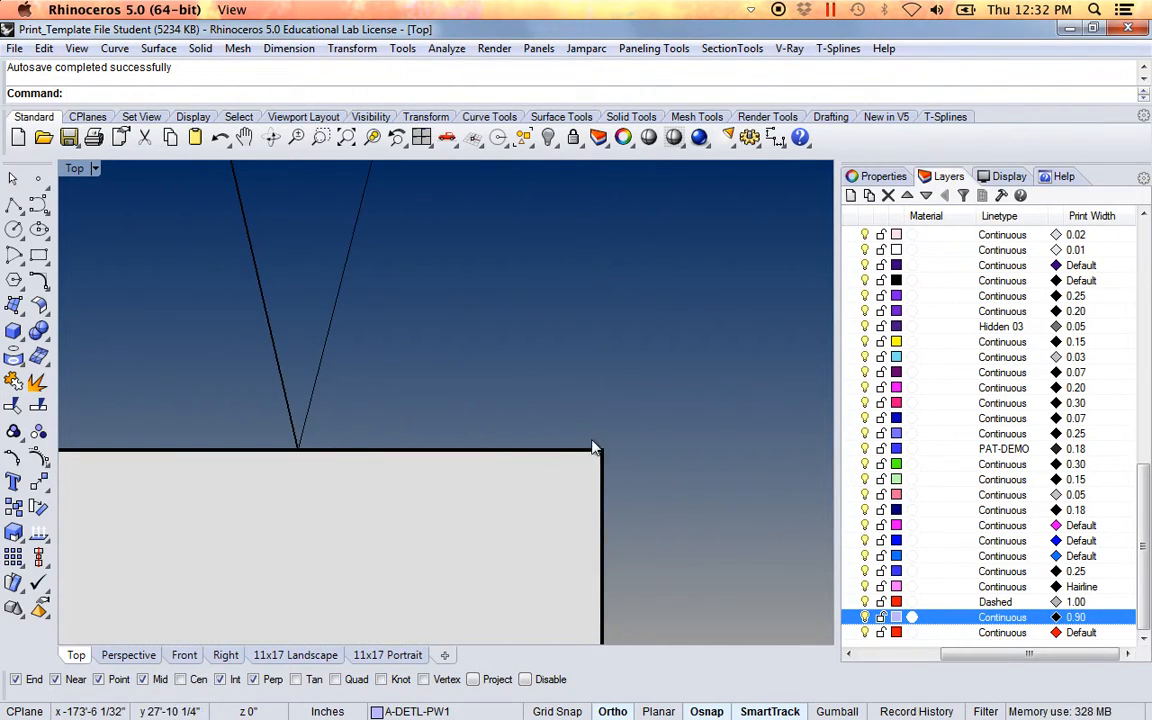
pyautogui.scroll(-10, 612, 476)
pyautogui.scroll(-6, 653, 415)
pyautogui.moveTo(642, 390); pyautogui.dragTo(381, 501, button='right')
pyautogui.scroll(-2, 477, 494)
pyautogui.moveTo(476, 491); pyautogui.dragTo(422, 491, button='right')
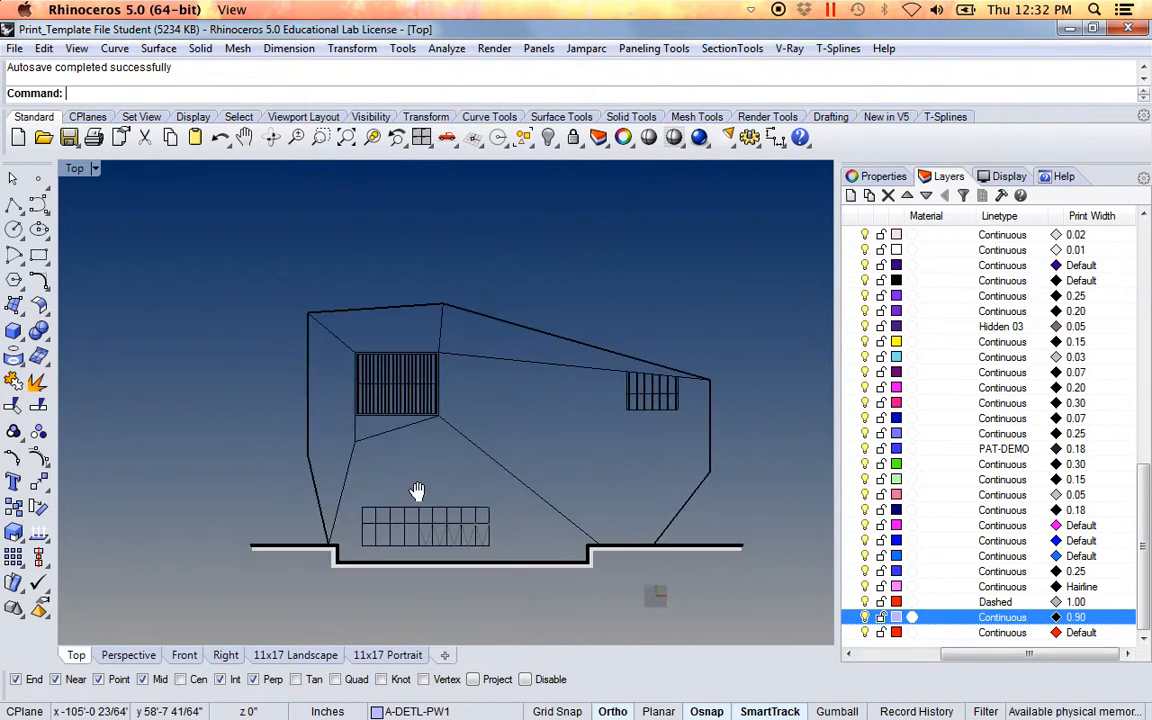
pyautogui.scroll(3, 404, 508)
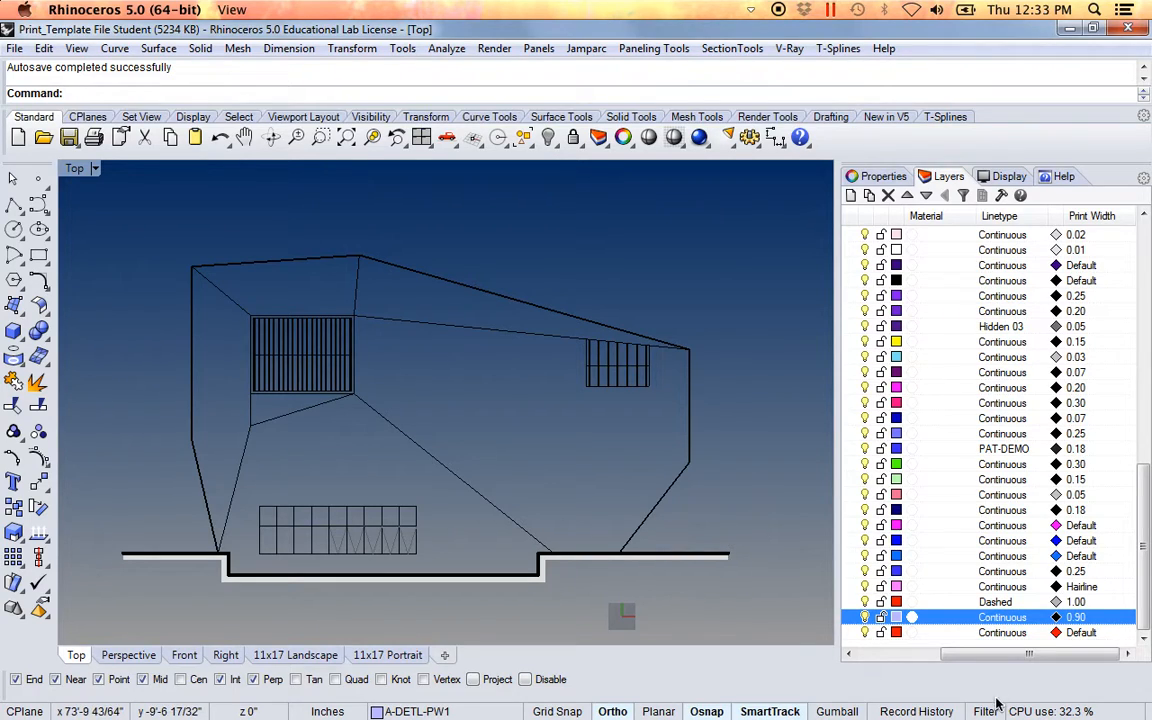
pyautogui.moveTo(1010, 656); pyautogui.dragTo(868, 664)
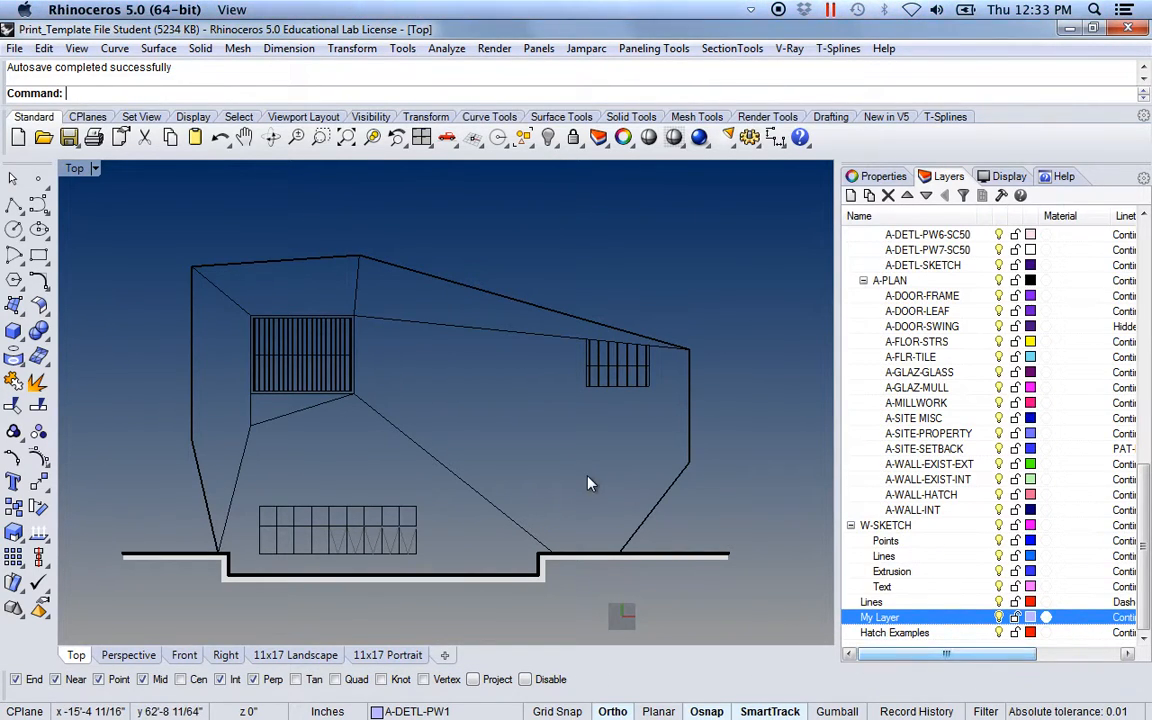
pyautogui.moveTo(417, 463); pyautogui.dragTo(432, 461, button='right')
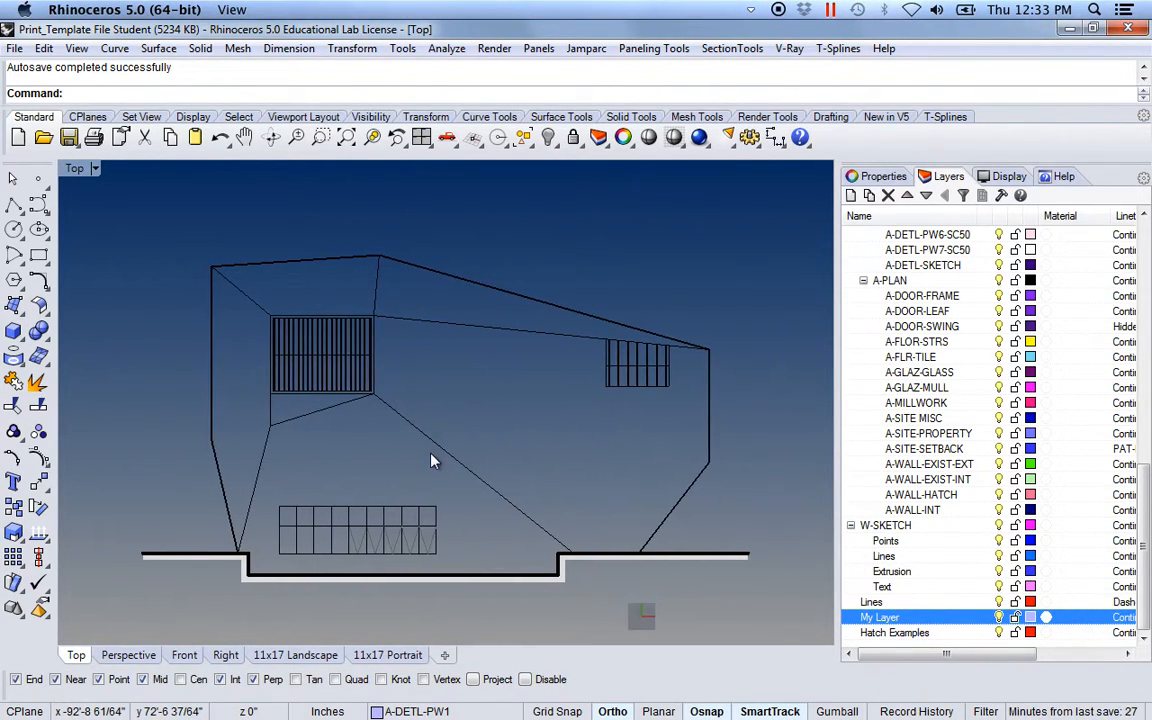